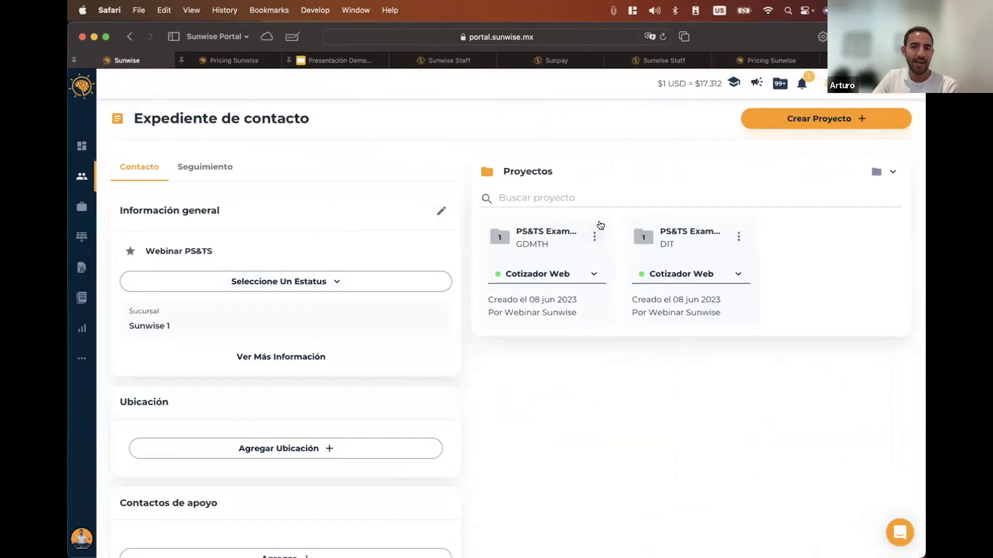
Open the industrial GDMTH tariff for editing from the Tarifas list in the Parámetros section
click(81, 356)
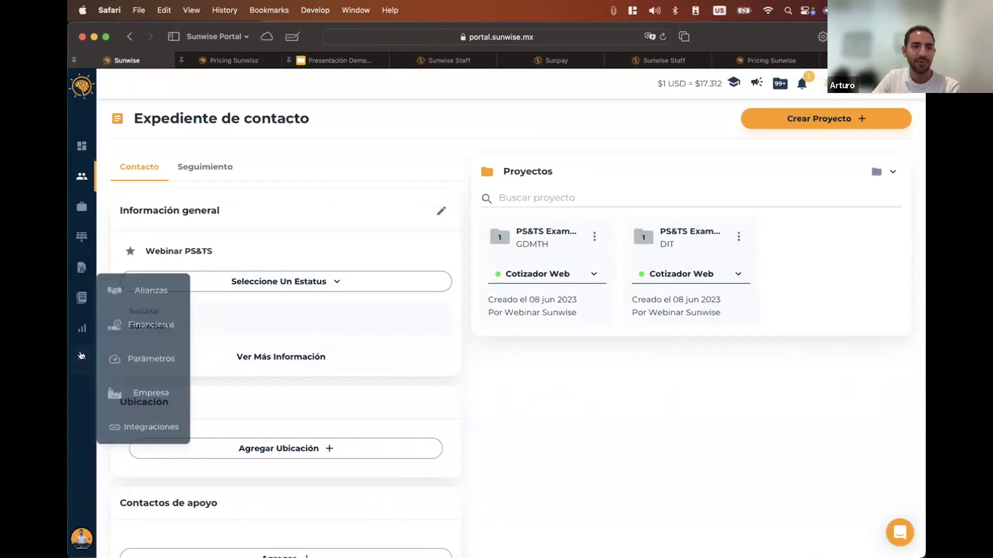
click(138, 358)
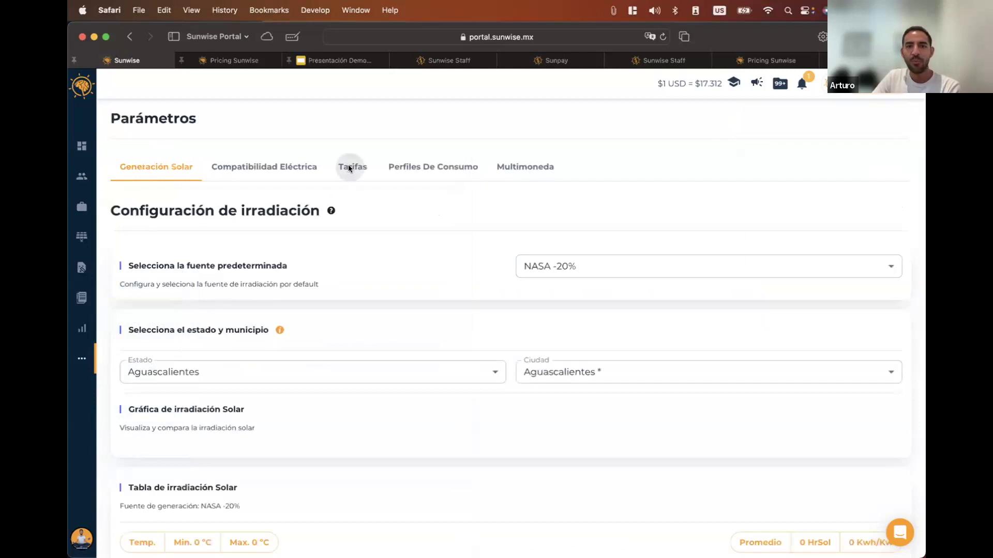
click(346, 170)
scroll(247, 358, down, 3)
scroll(247, 357, down, 6)
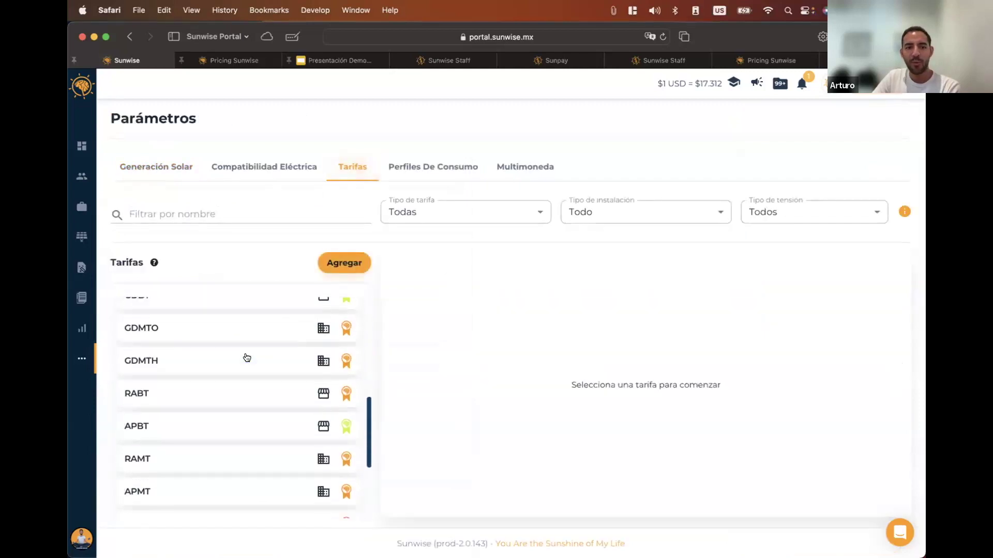
scroll(243, 357, up, 1)
click(221, 359)
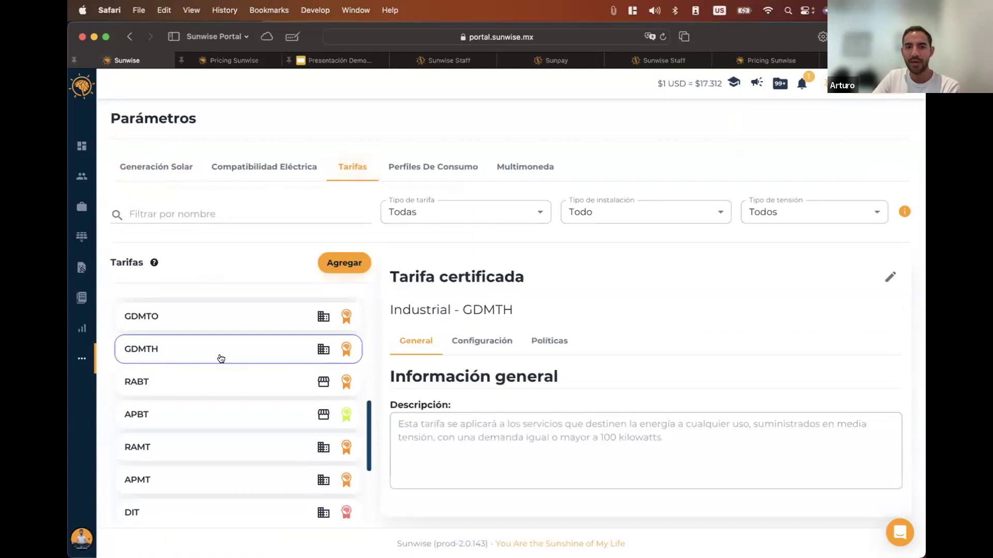
click(877, 276)
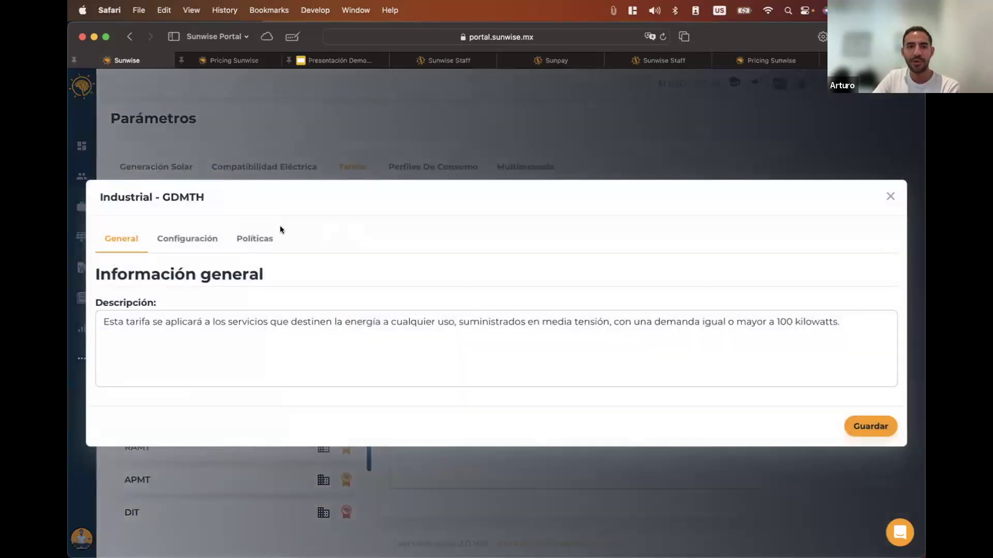
Show GDMTH's energy distribution for Aguascalientes and review the Lunes a Viernes hourly period table
click(200, 236)
click(208, 185)
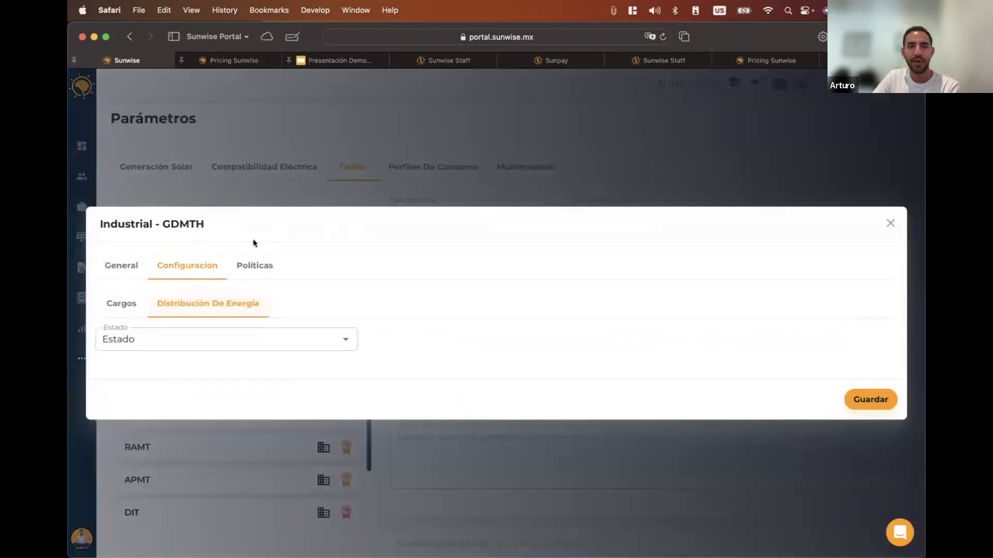
click(284, 339)
click(258, 389)
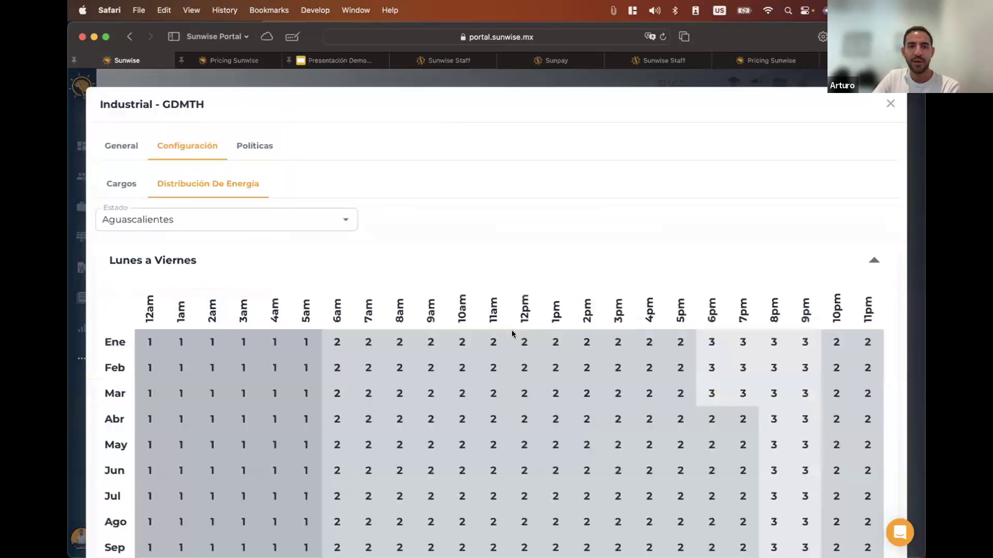
scroll(511, 330, down, 4)
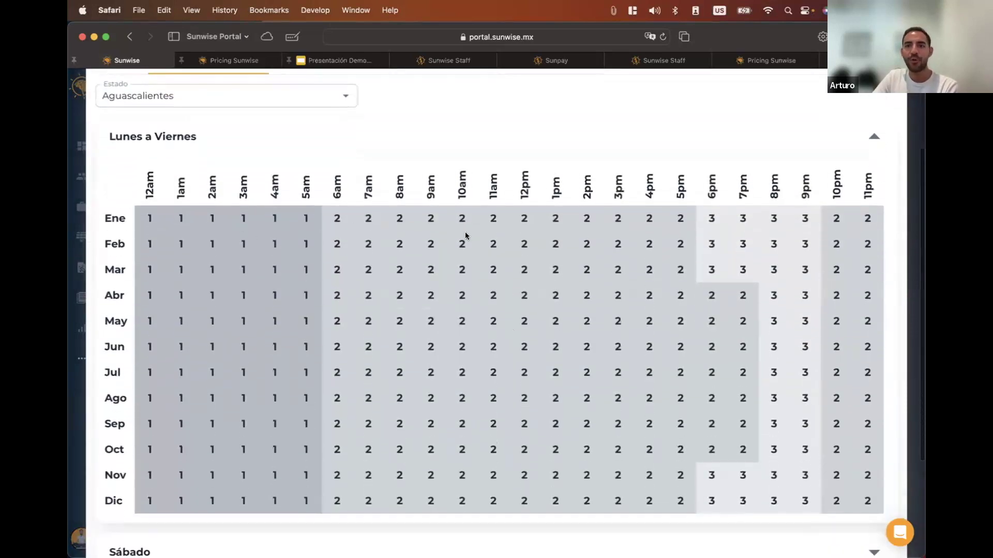
scroll(243, 252, up, 1)
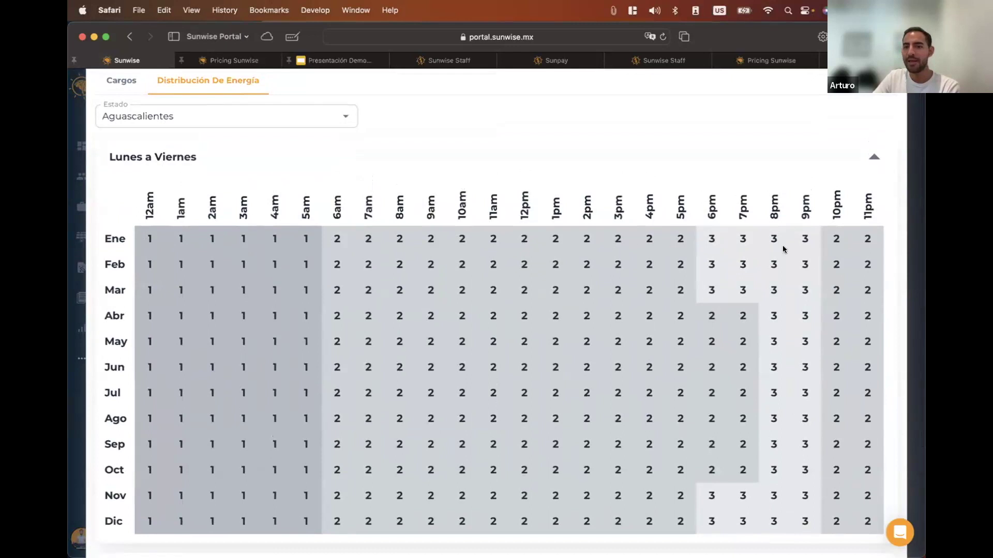
scroll(783, 243, down, 3)
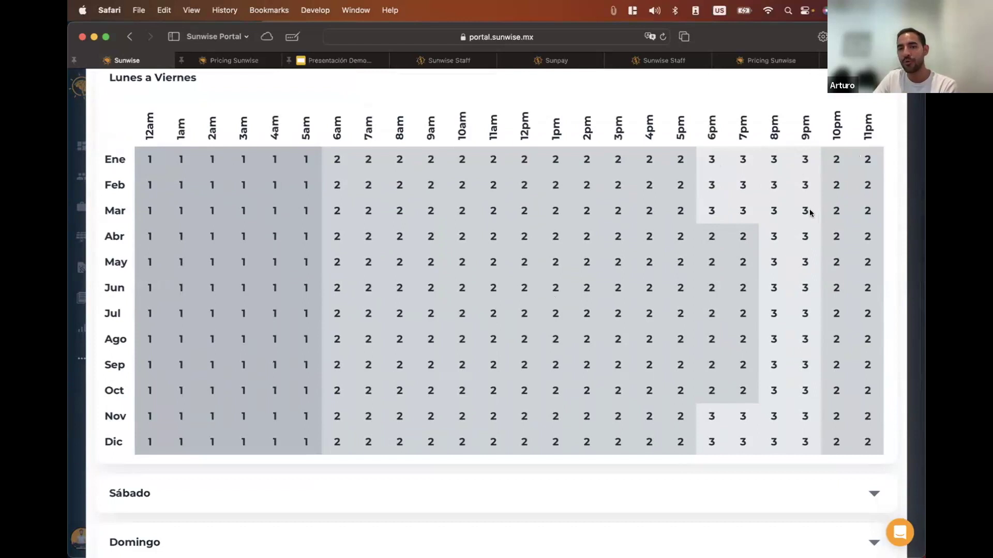
scroll(784, 259, down, 3)
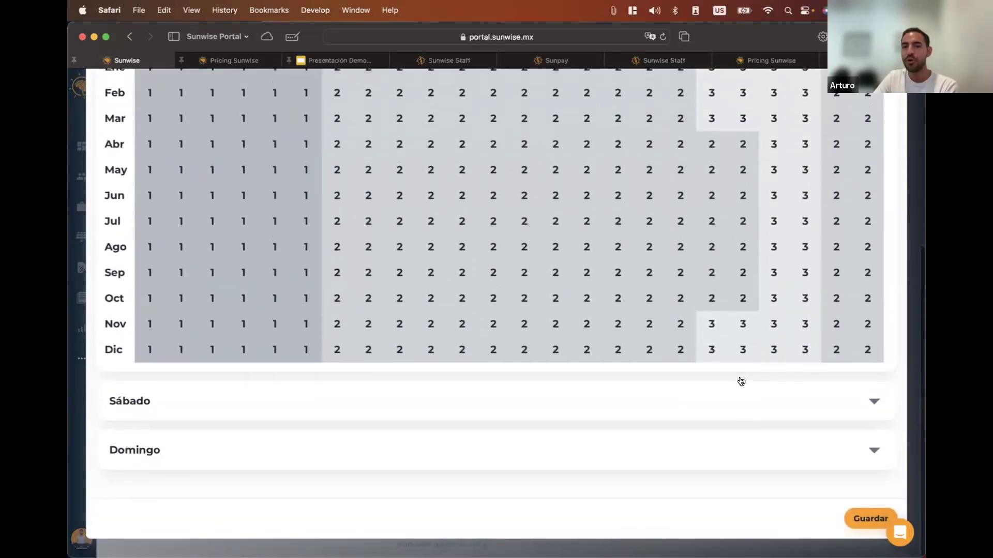
Expand the Sábado and Domingo schedules for Aguascalientes and review their hourly periods
click(740, 389)
scroll(741, 391, down, 5)
scroll(741, 391, down, 5)
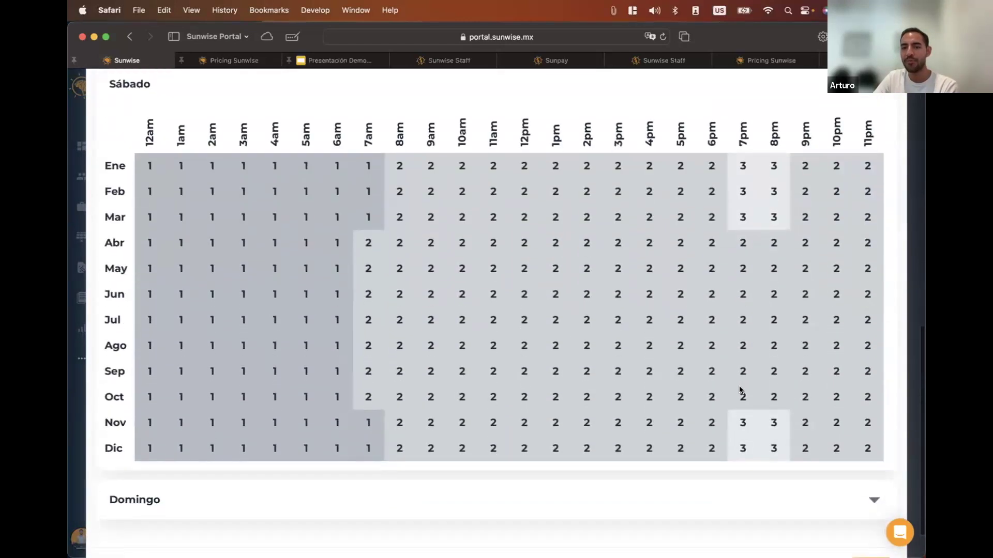
click(701, 447)
scroll(688, 412, down, 5)
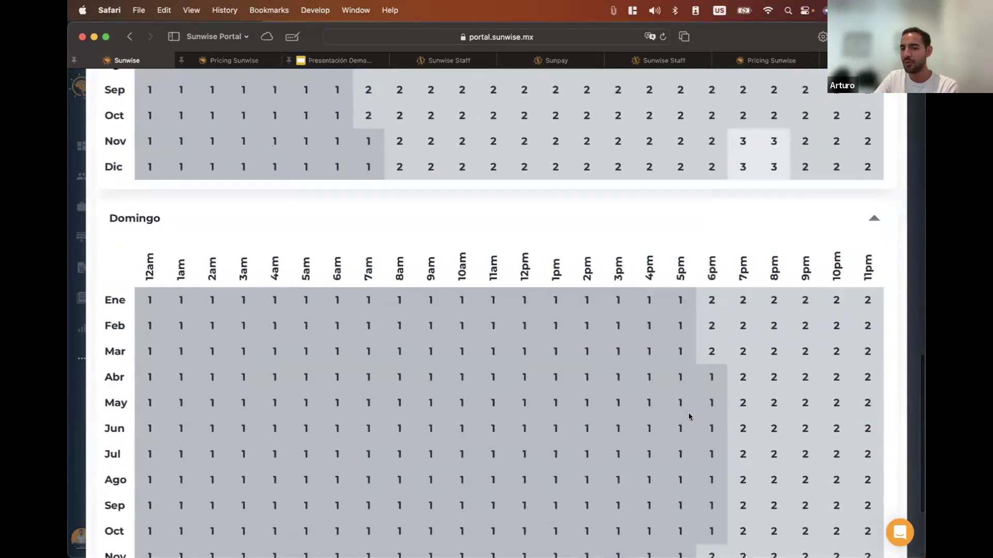
scroll(688, 412, up, 15)
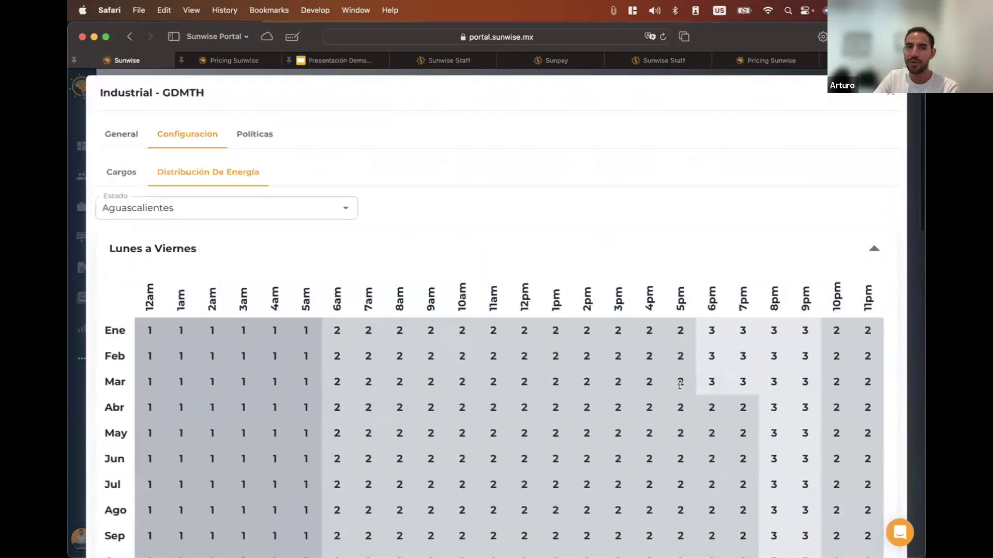
Switch the GDMTH energy distribution to Baja California Sur and review its Lunes a Viernes hourly periods
click(339, 222)
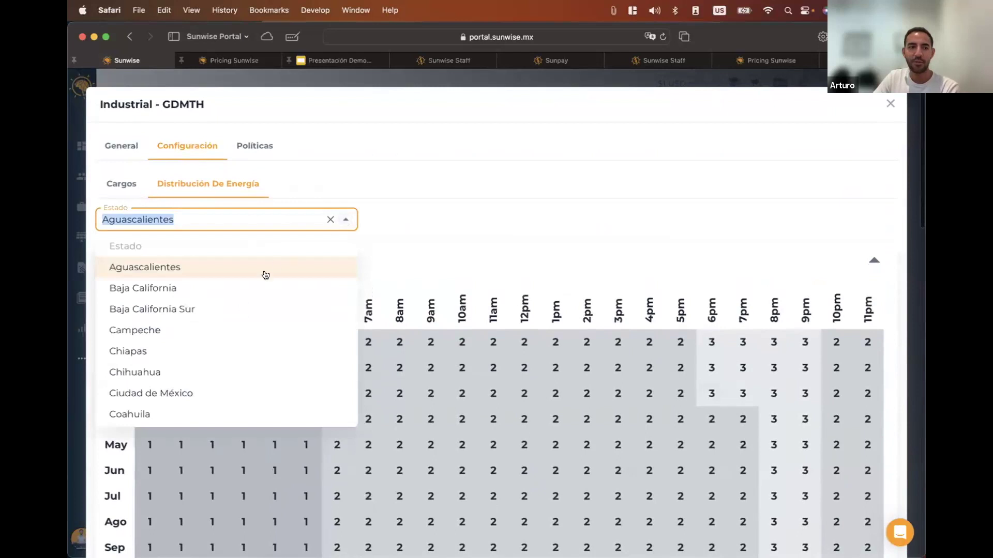
click(233, 306)
scroll(448, 421, down, 3)
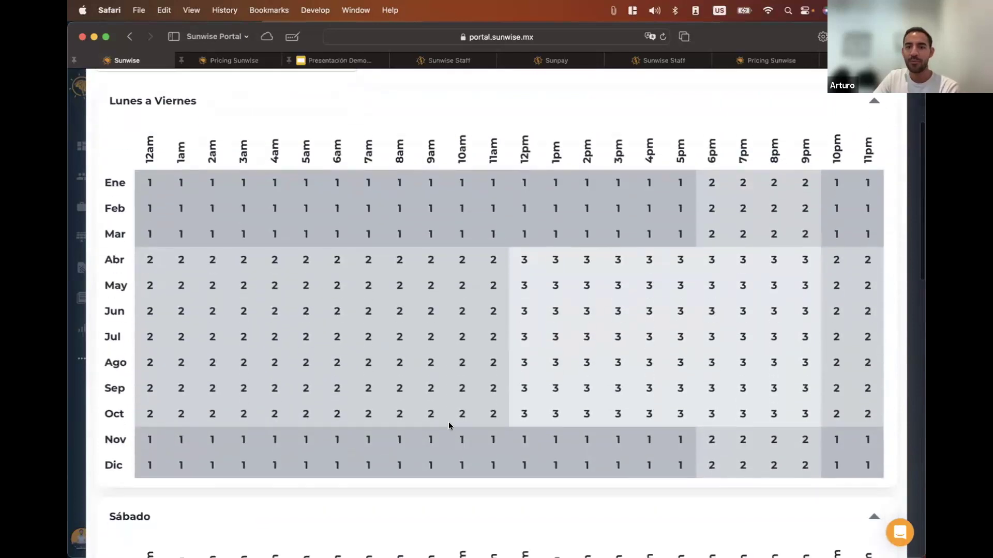
scroll(448, 422, up, 1)
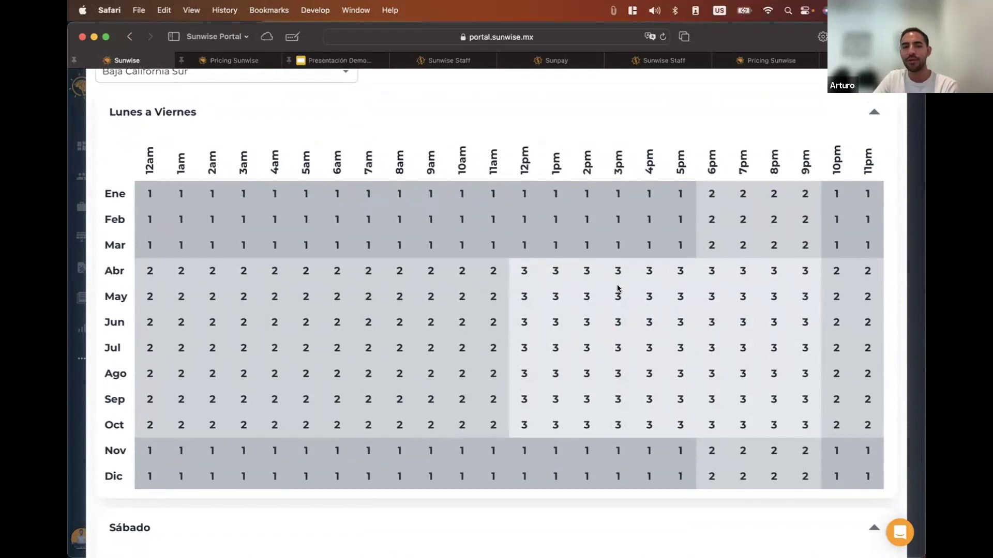
scroll(250, 143, up, 3)
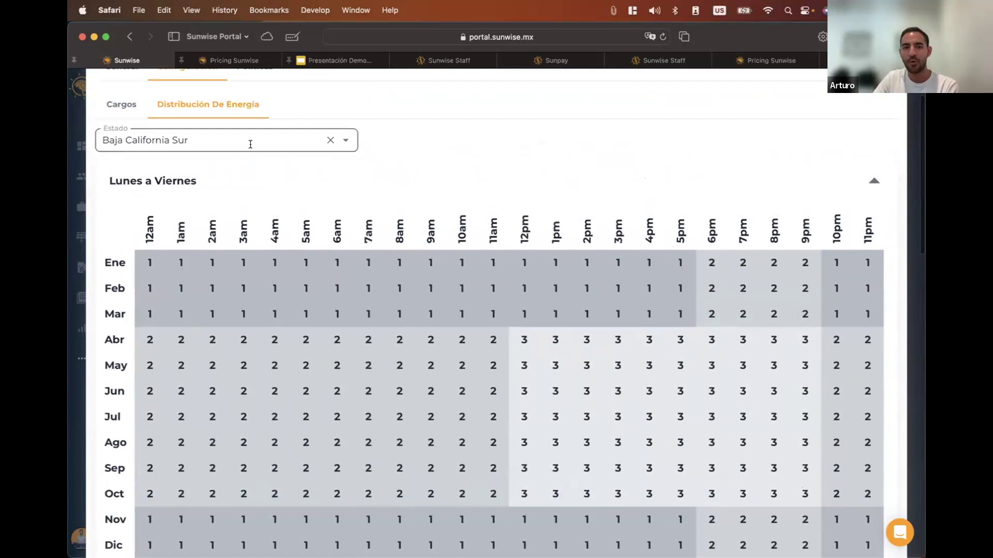
Switch the energy distribution to Baja California, review its weekday and weekend schedules, and close the GDMTH tariff without saving
click(268, 141)
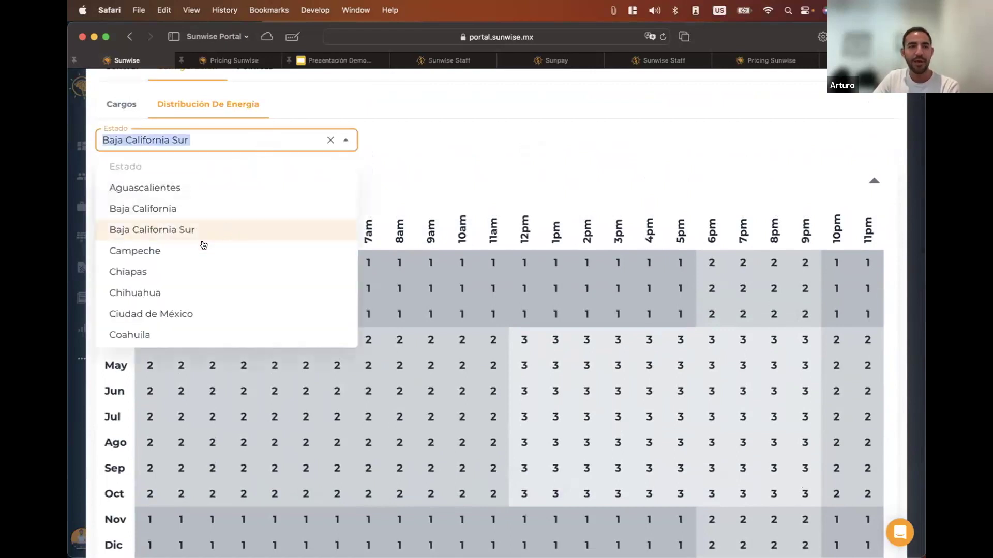
click(194, 210)
scroll(459, 399, down, 2)
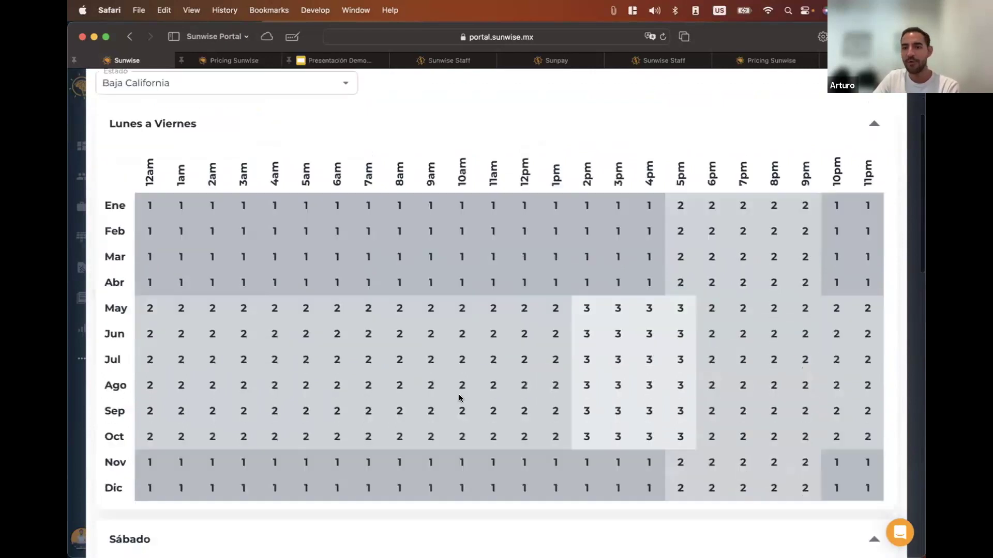
scroll(559, 357, down, 1)
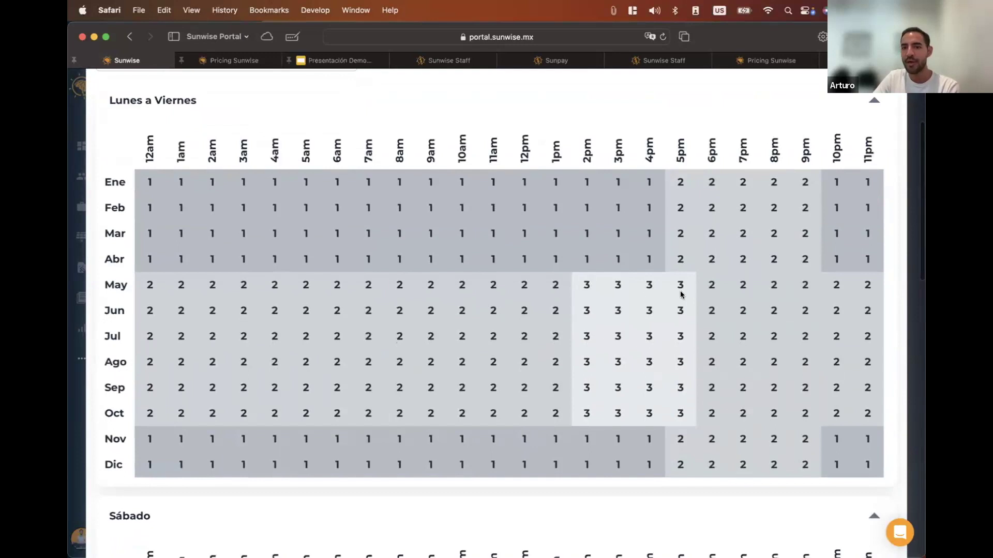
scroll(626, 391, down, 10)
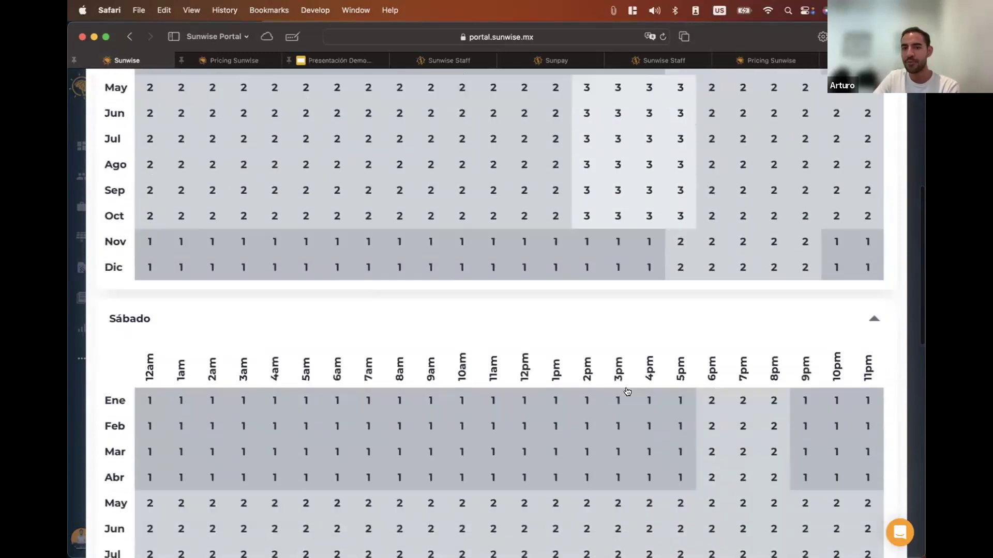
scroll(627, 391, down, 5)
scroll(627, 391, up, 15)
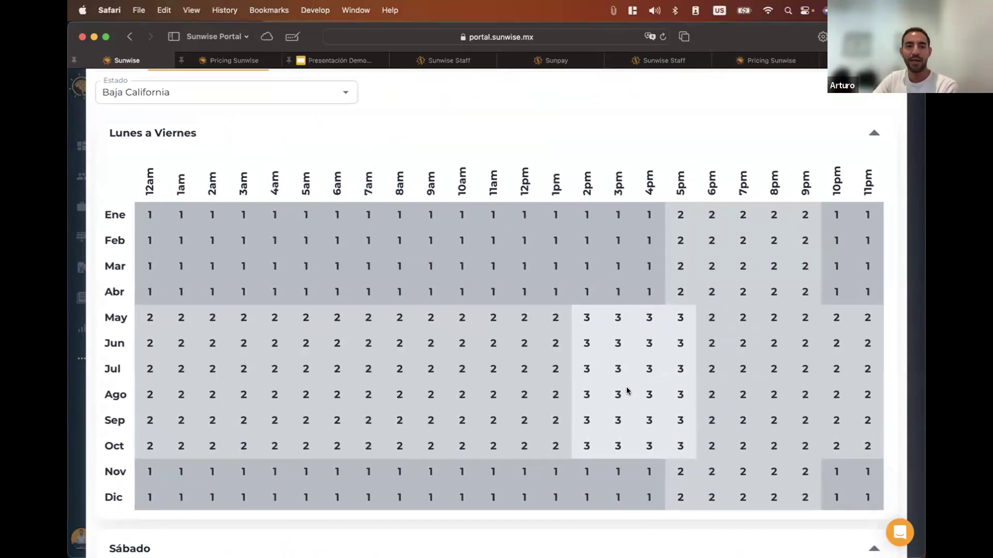
scroll(626, 386, up, 3)
click(890, 104)
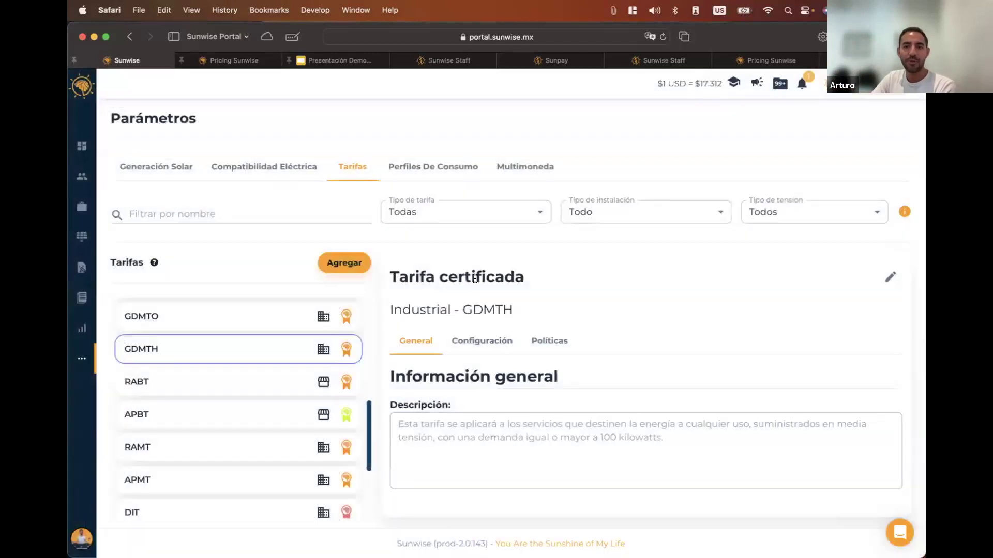
Open the industrial DIST tariff for editing and show its energy distribution for Aguascalientes
scroll(232, 445, down, 3)
click(206, 395)
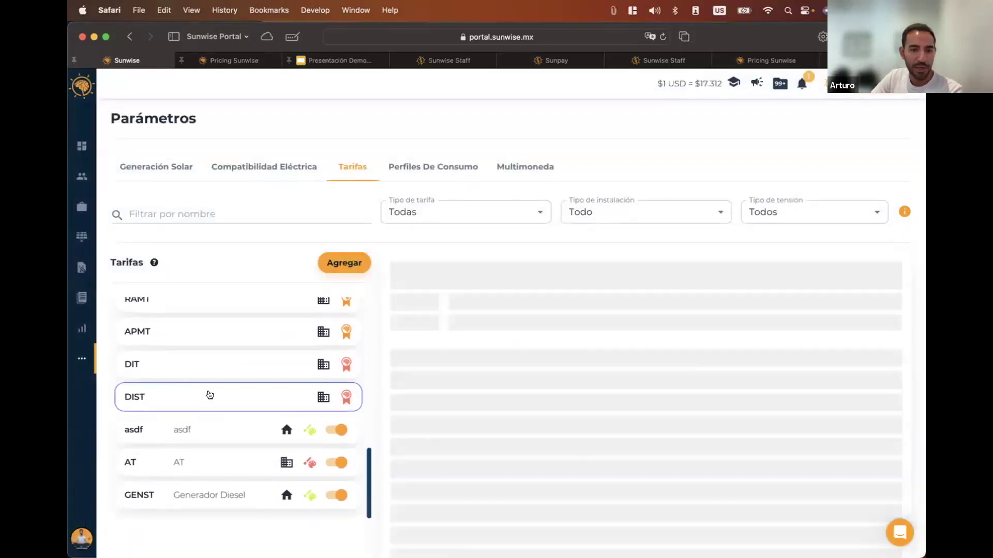
click(890, 278)
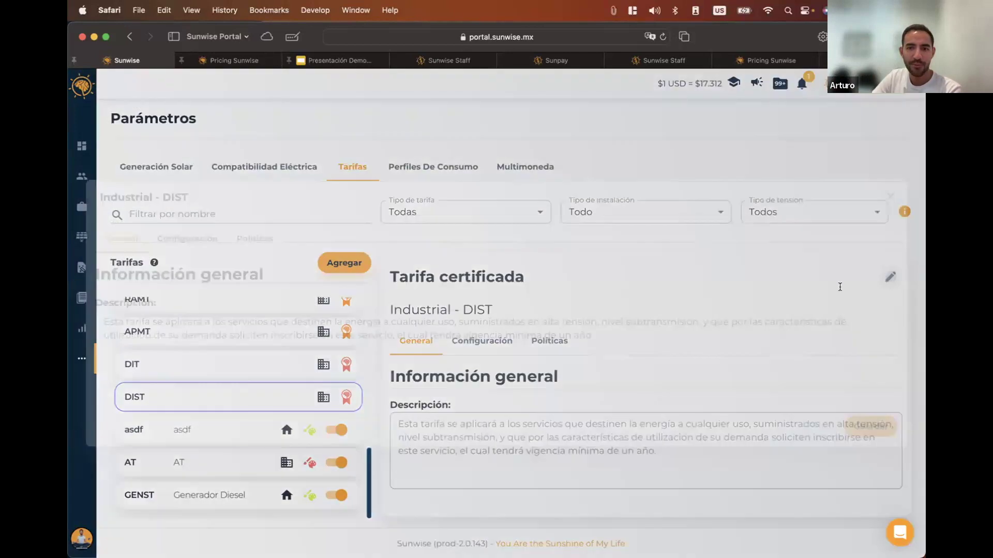
click(182, 241)
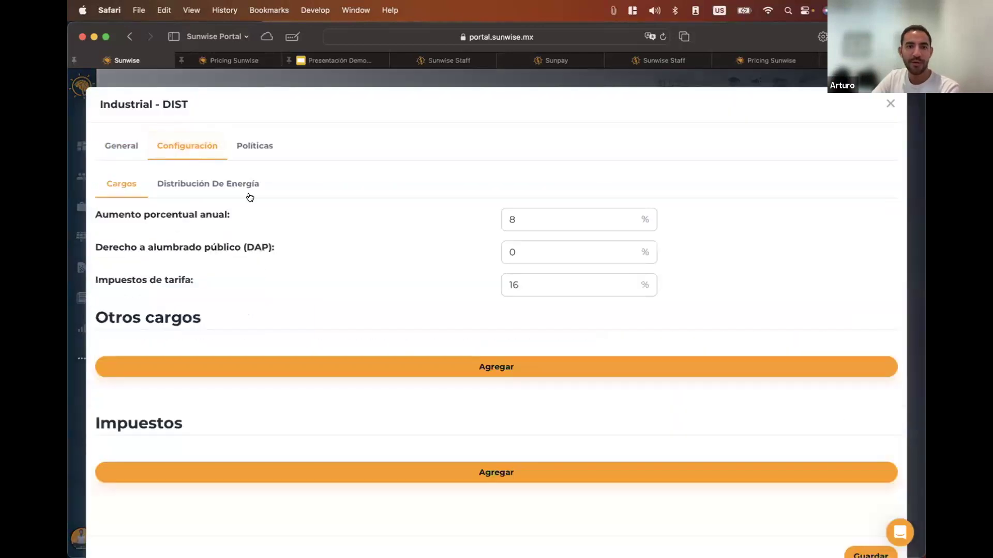
click(217, 184)
click(253, 341)
click(224, 383)
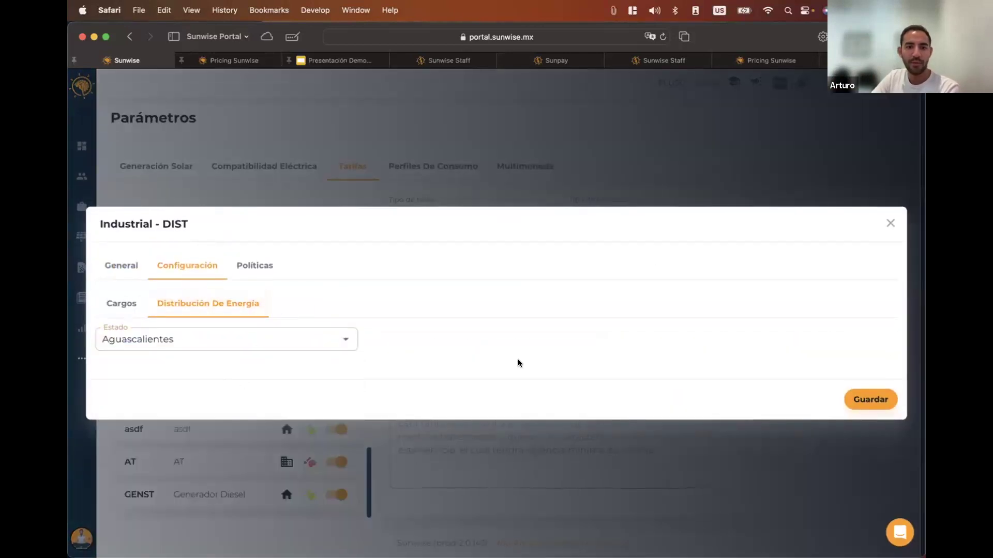
Review DIST's Lunes a Viernes and Sábado hourly schedules for Aguascalientes, and close the tariff without saving
scroll(520, 361, down, 10)
scroll(775, 267, up, 2)
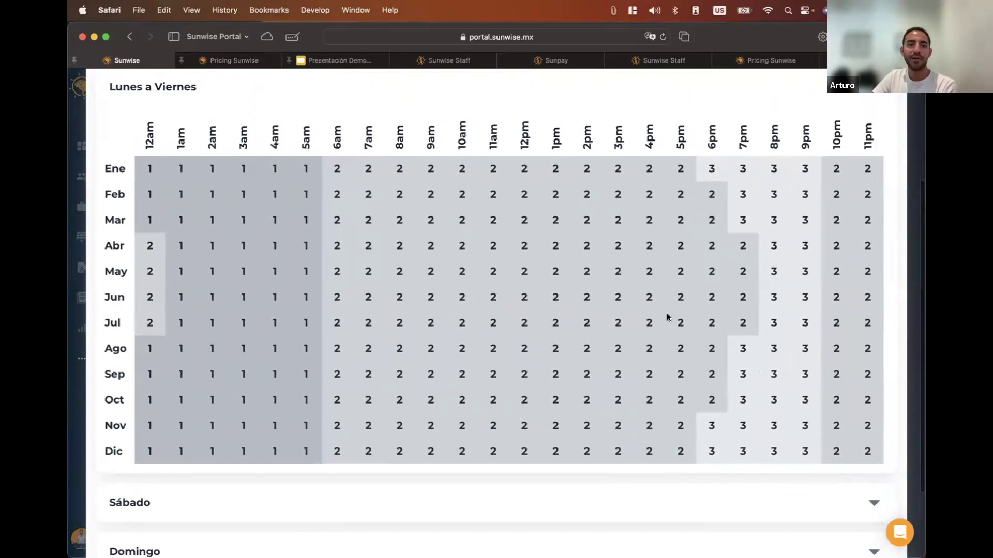
scroll(667, 357, down, 3)
click(662, 392)
scroll(660, 397, down, 6)
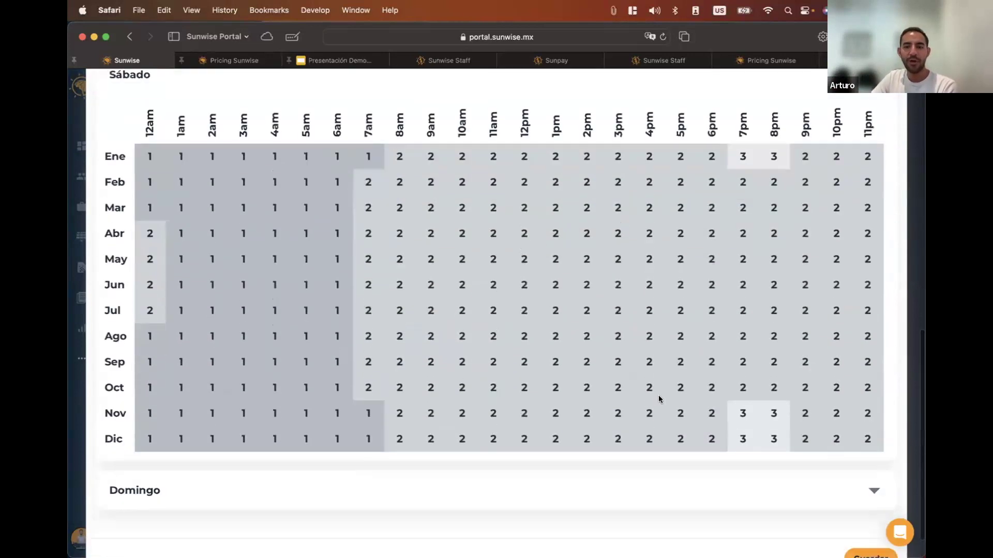
scroll(658, 395, up, 8)
scroll(658, 395, up, 5)
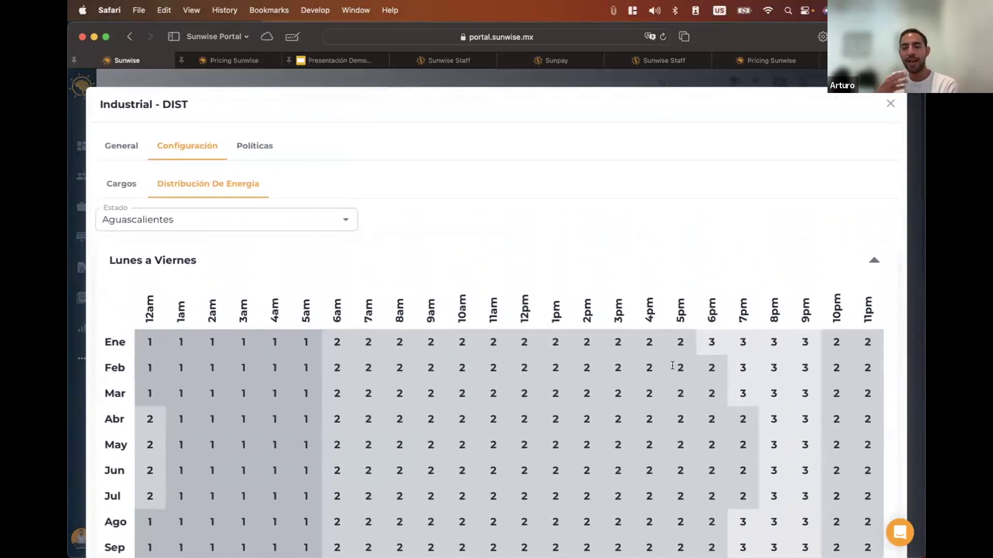
click(891, 106)
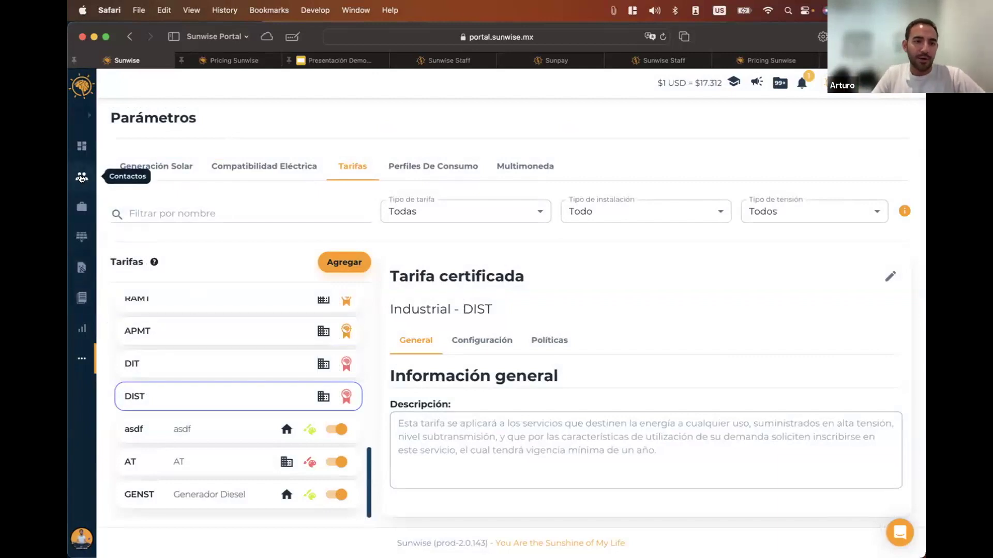
Open the GDMTH project "PS&TS Example" from the record of the contact Webinar PS&TS
click(81, 178)
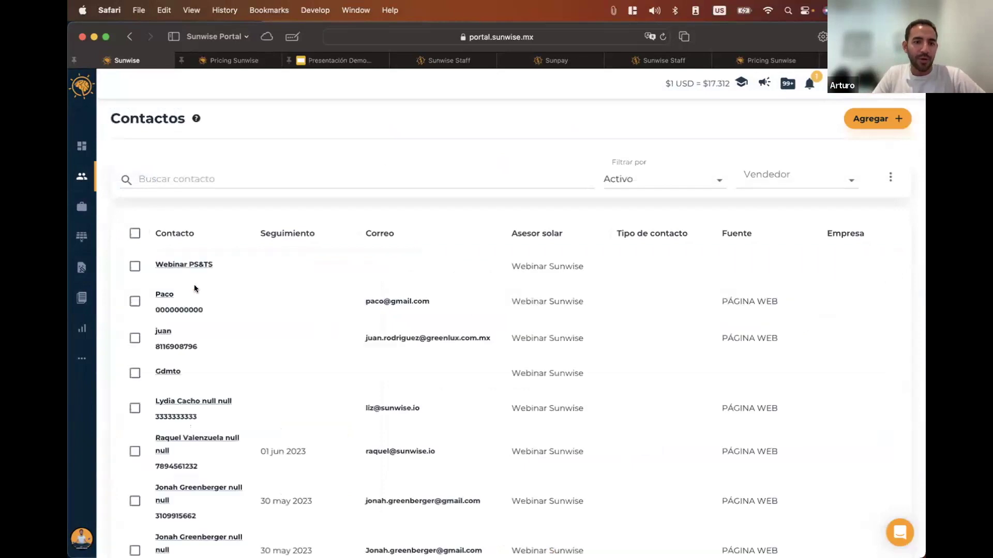
click(189, 265)
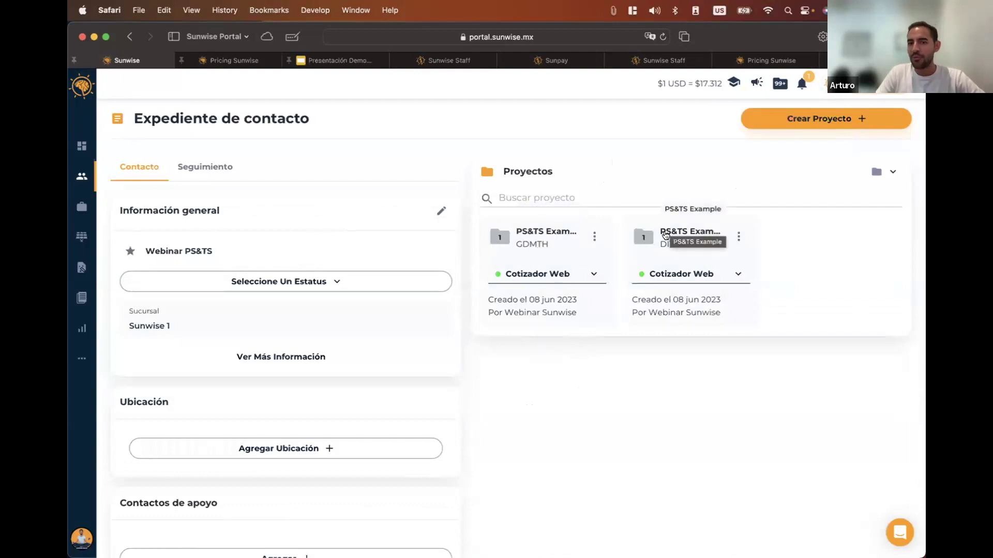
click(530, 235)
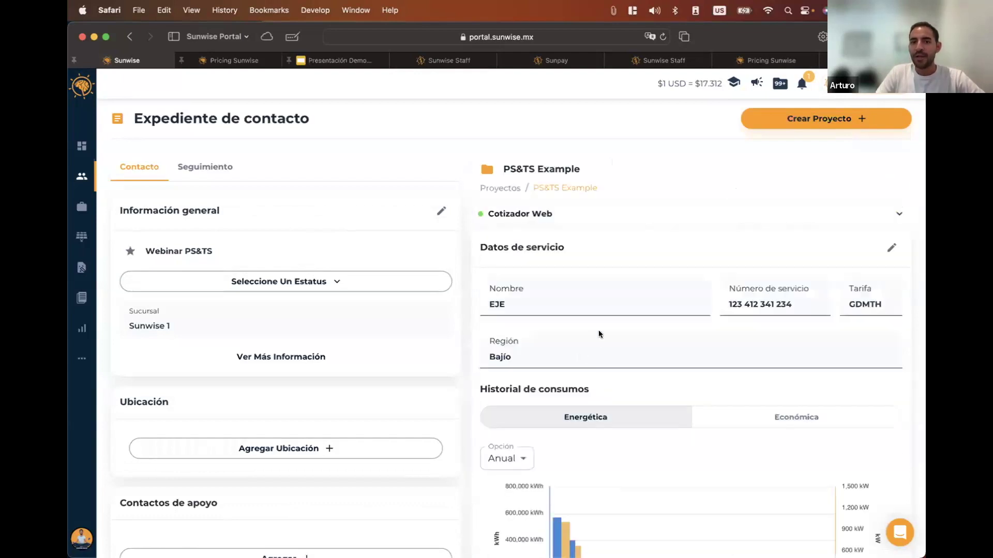
Show the project's consumption history in economic terms and open the proposal "Propuesta - PS&TS Example"
scroll(598, 331, down, 4)
scroll(598, 329, down, 1)
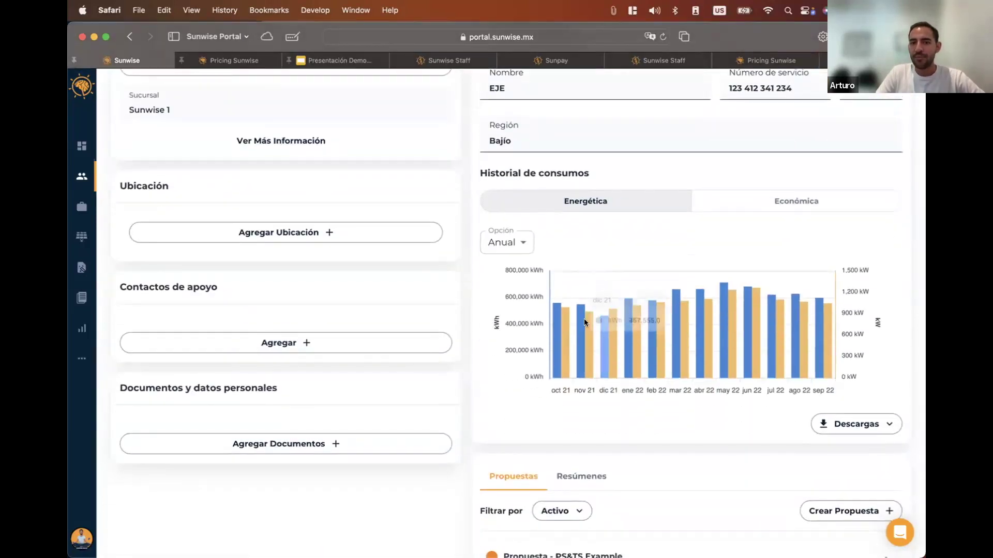
click(776, 201)
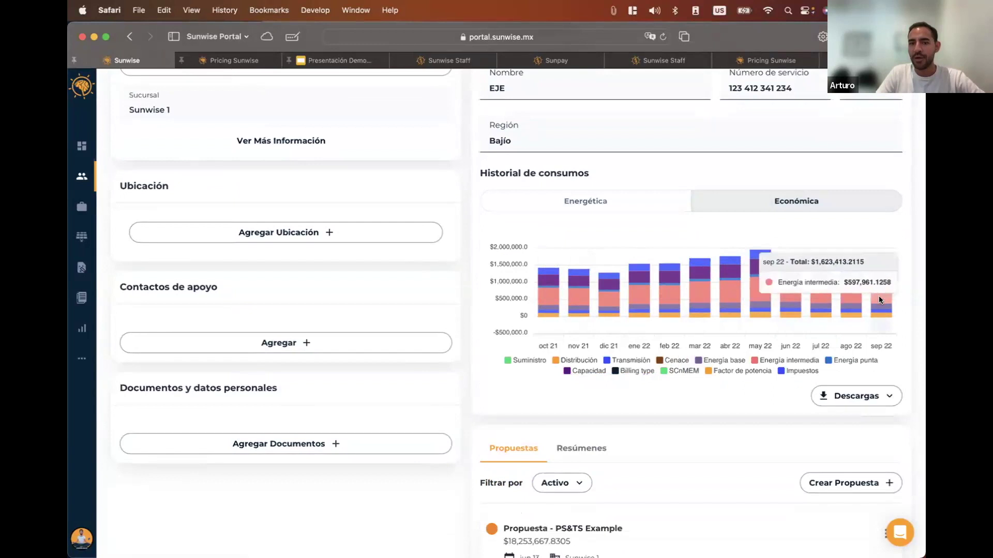
scroll(780, 330, down, 3)
scroll(779, 328, down, 3)
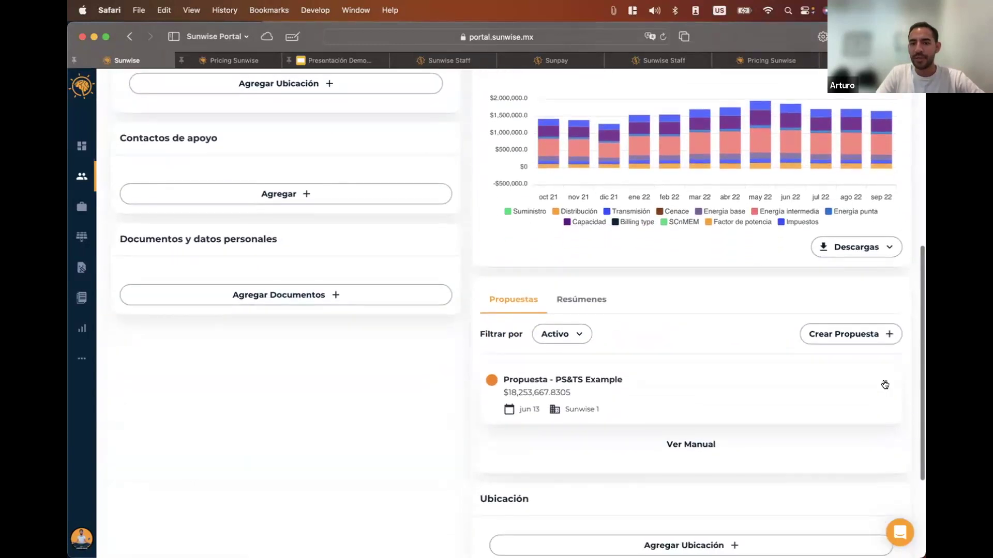
click(581, 381)
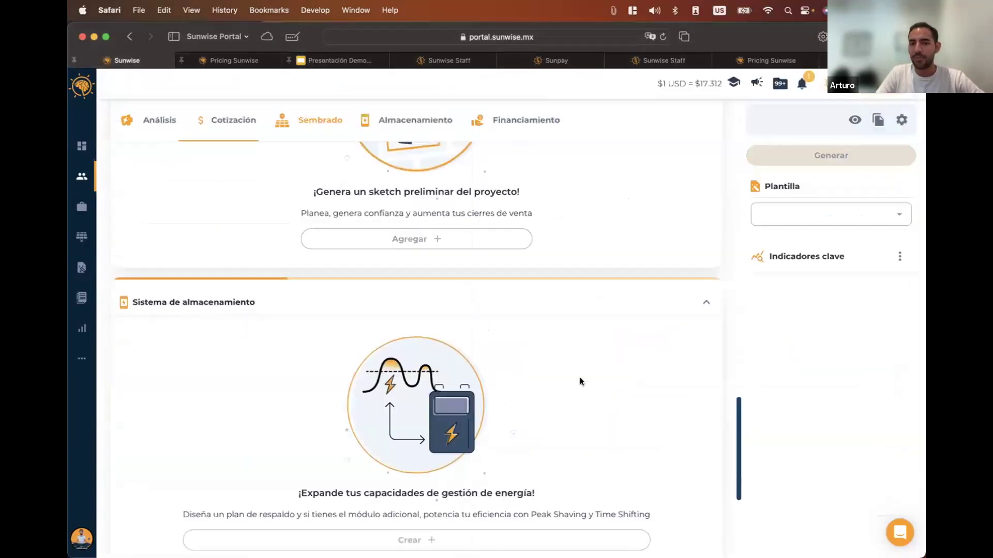
Review the proposal's Análisis, Cotización, Sembrado and Almacenamiento sections, and open the storage system for editing
scroll(544, 285, down, 10)
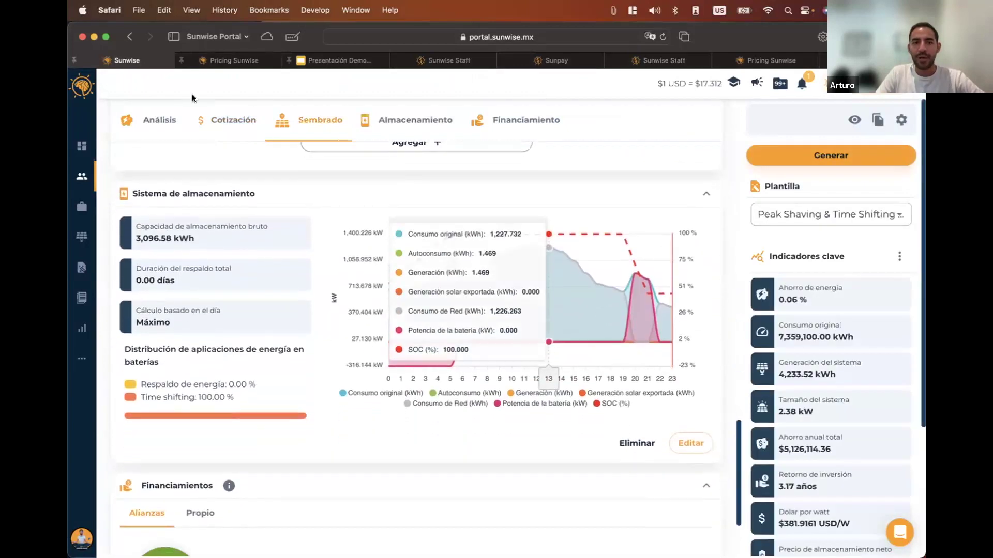
click(161, 121)
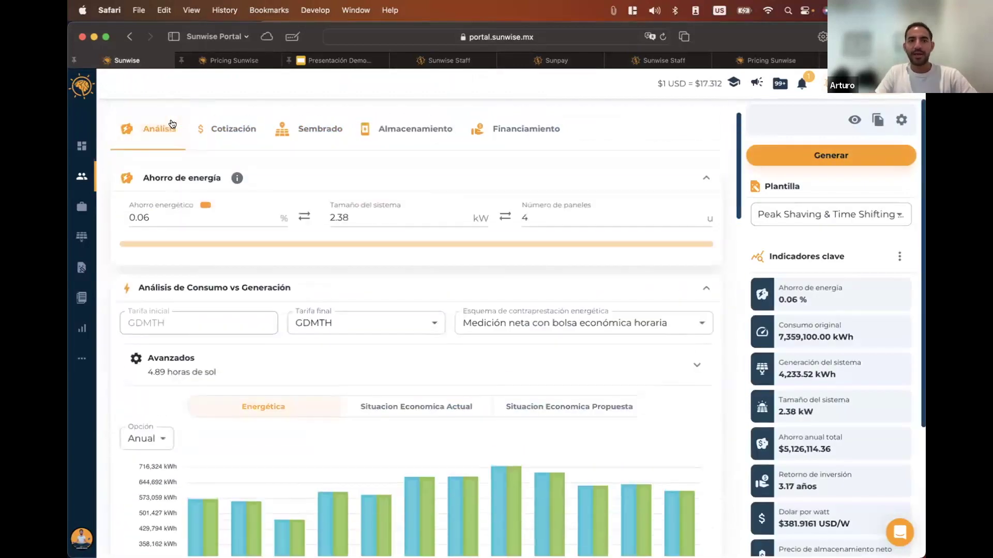
click(228, 132)
click(327, 127)
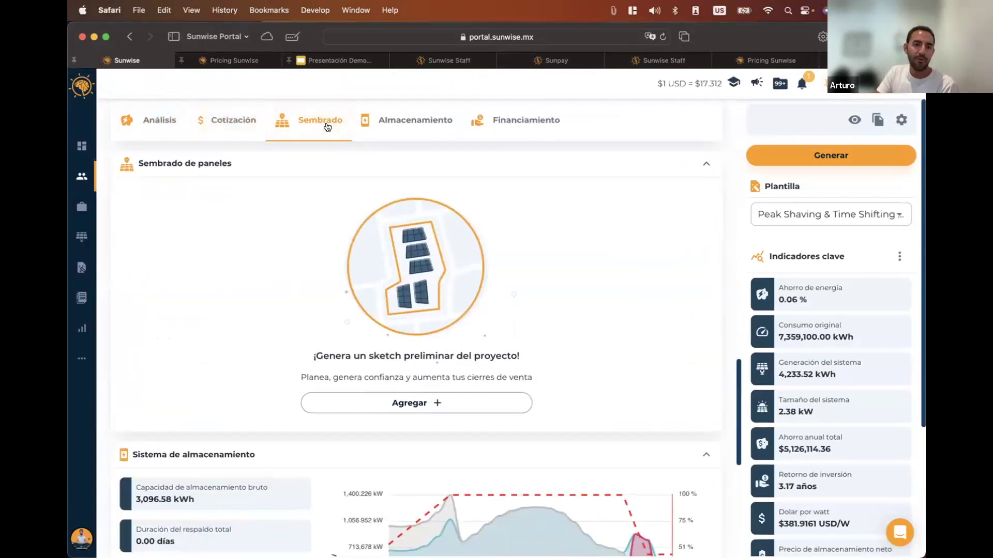
click(417, 124)
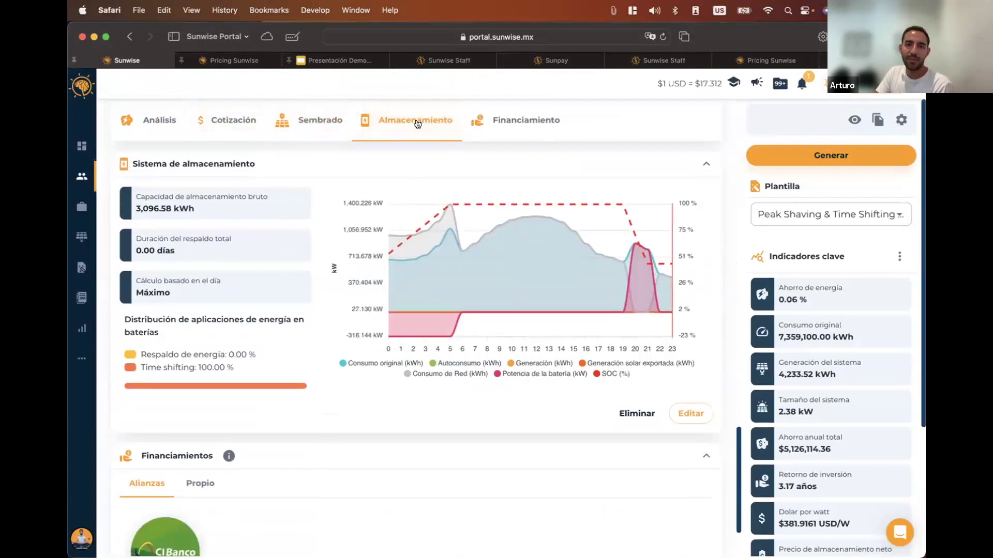
click(315, 122)
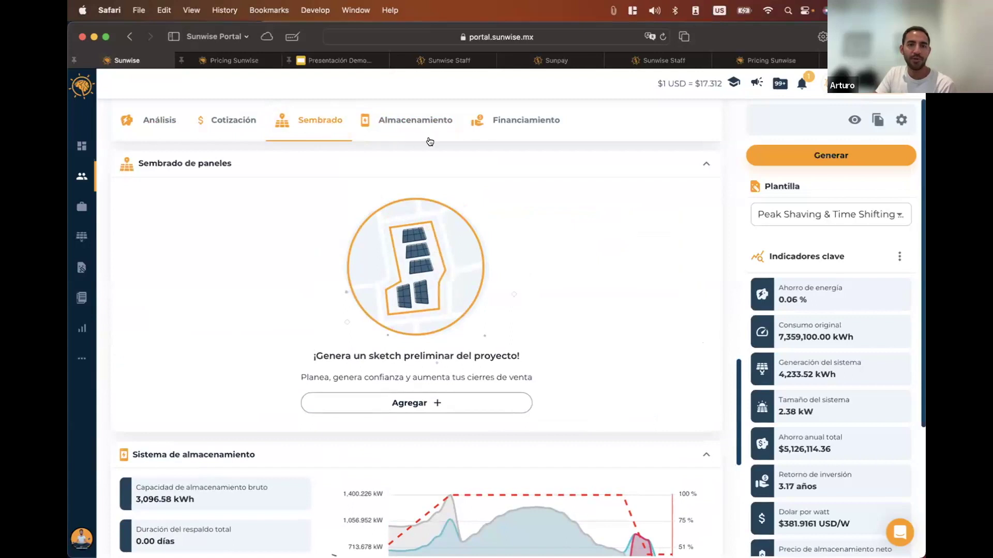
click(423, 121)
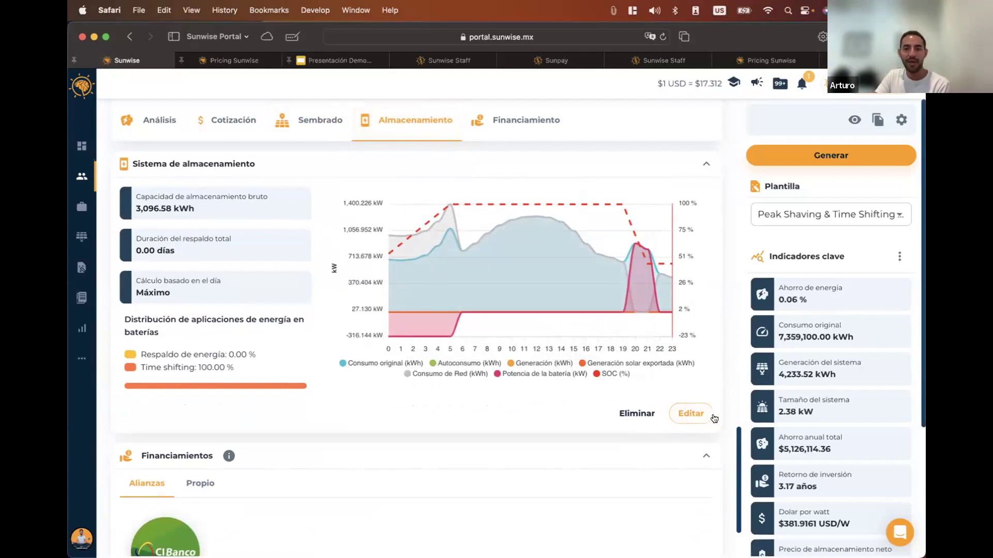
click(692, 414)
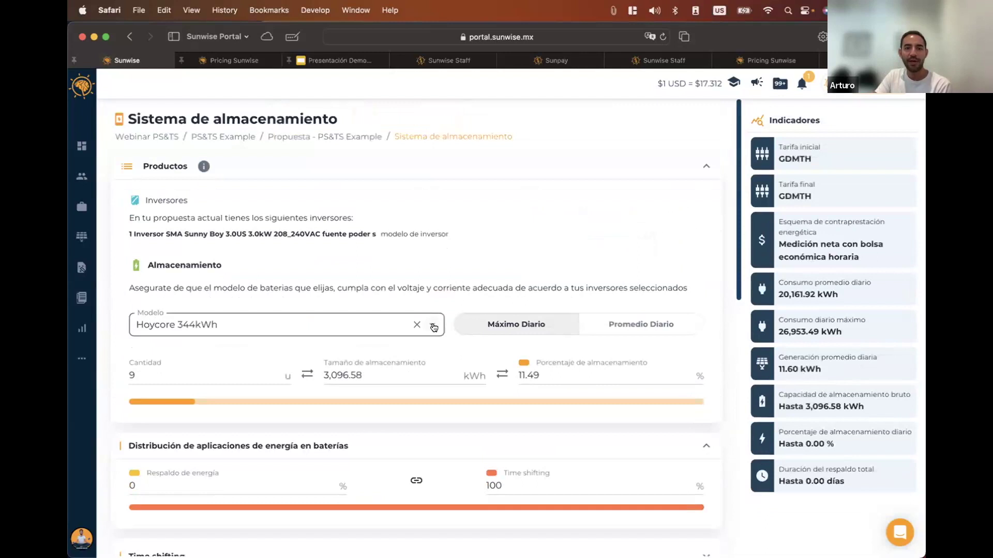
Review the available battery models and the storage system's quantity, size and storage percentage without changing them
scroll(434, 258, down, 5)
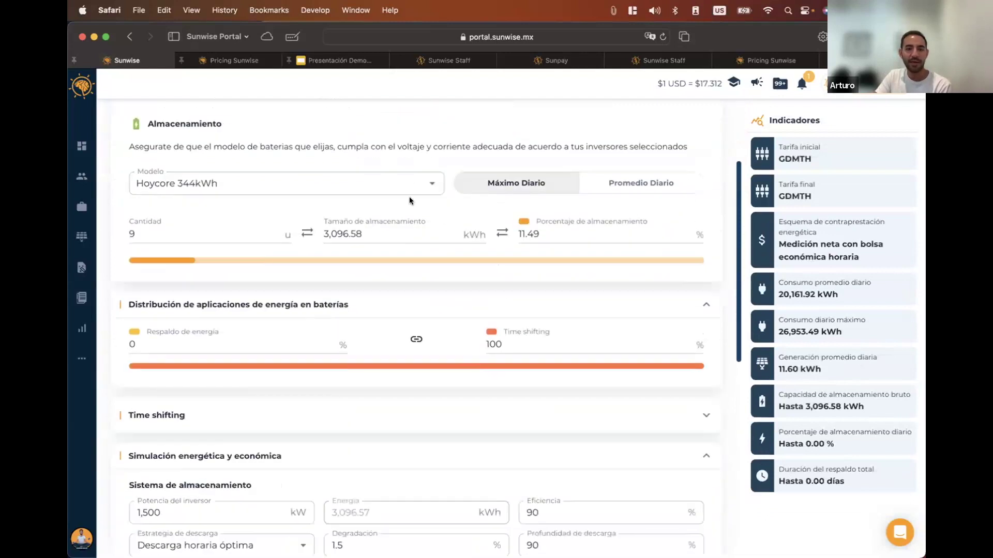
click(436, 188)
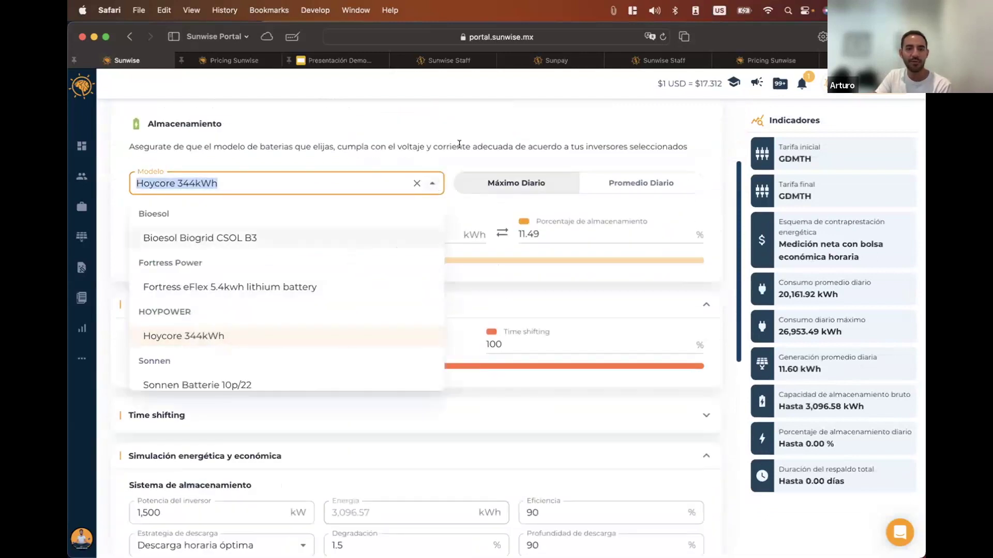
click(344, 196)
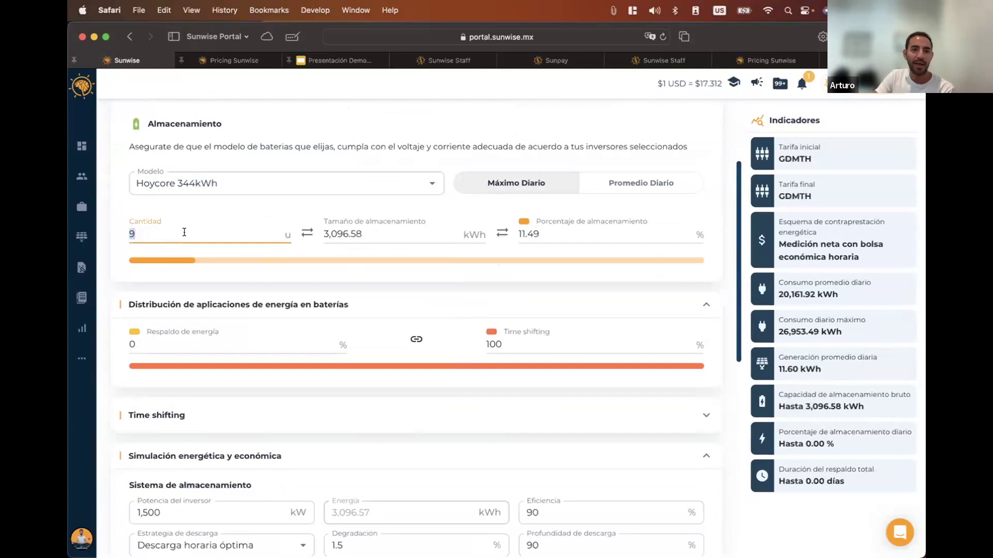
double_click(365, 232)
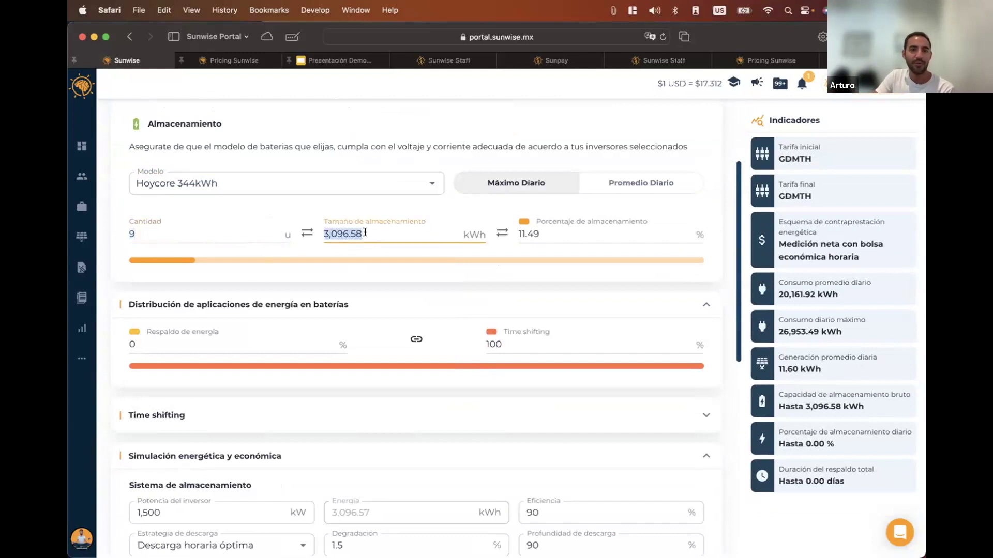
double_click(573, 233)
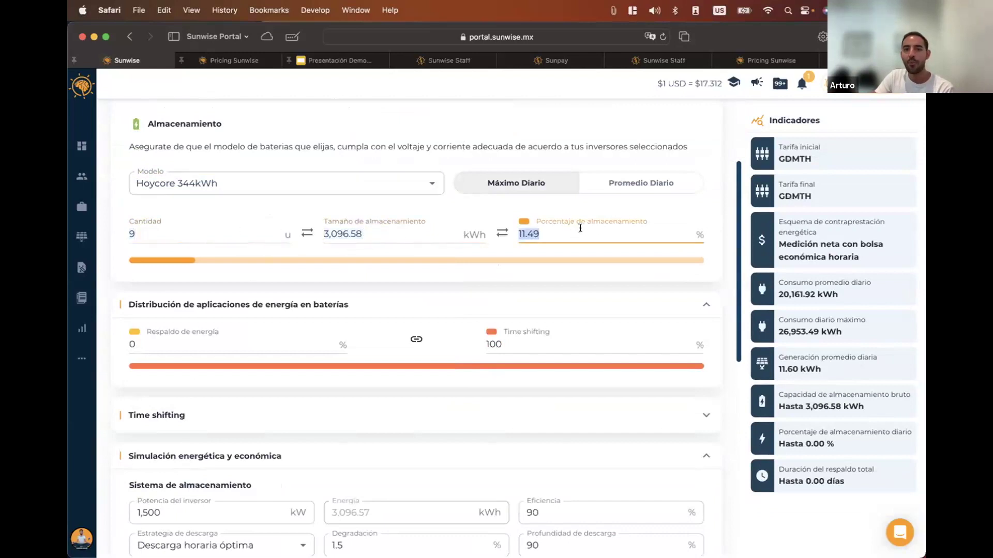
click(556, 231)
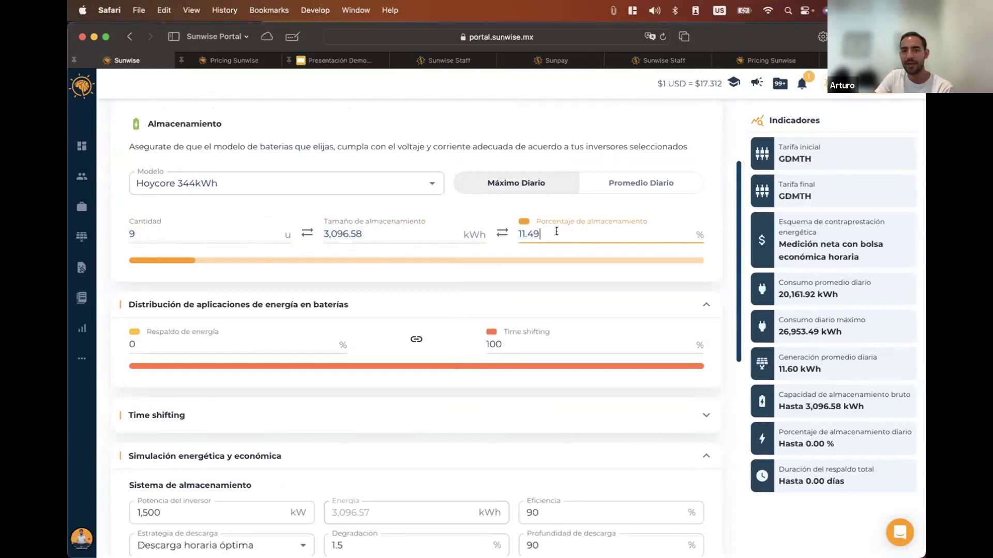
click(539, 202)
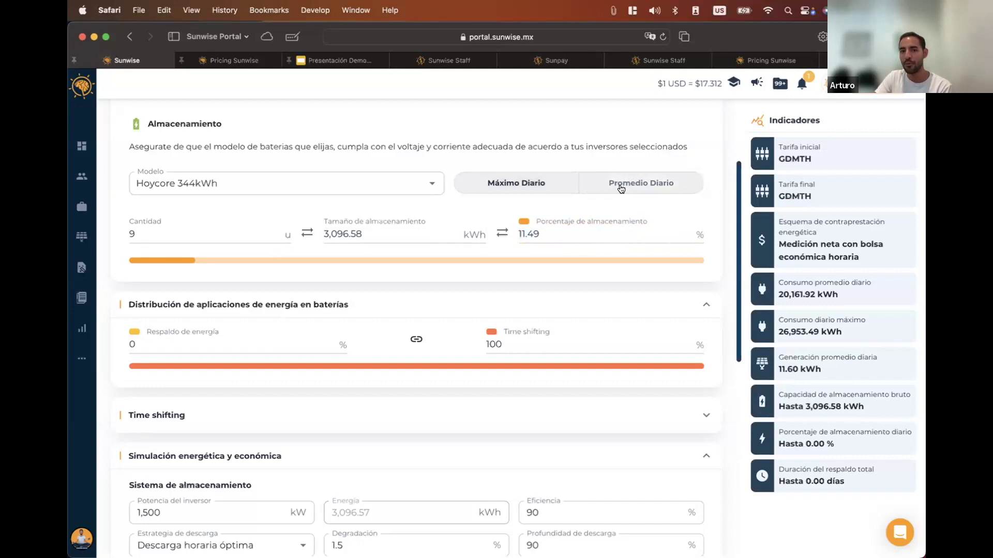
Examine the Respaldo de energía and Time shifting percentages in the distribution of battery energy applications
scroll(621, 190, down, 2)
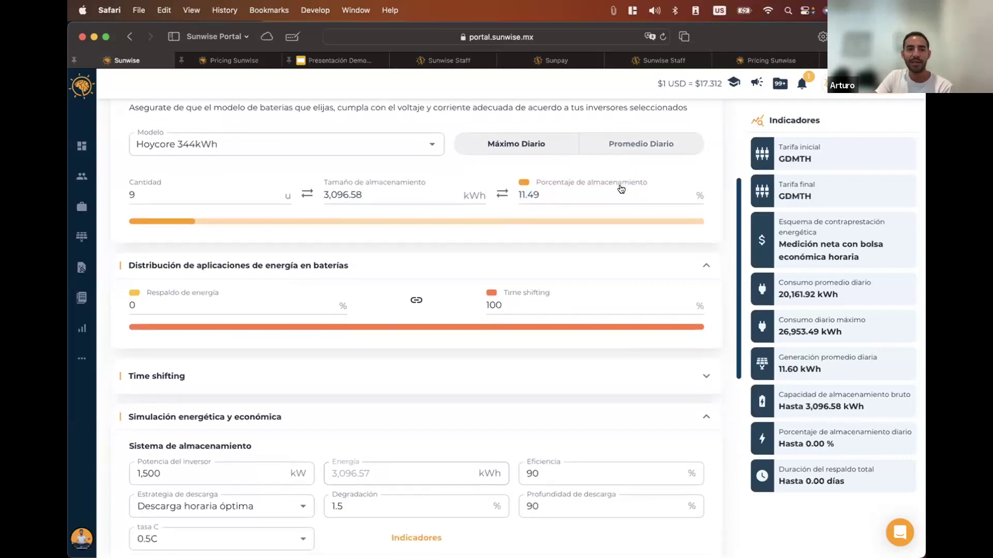
scroll(466, 306, down, 2)
click(266, 249)
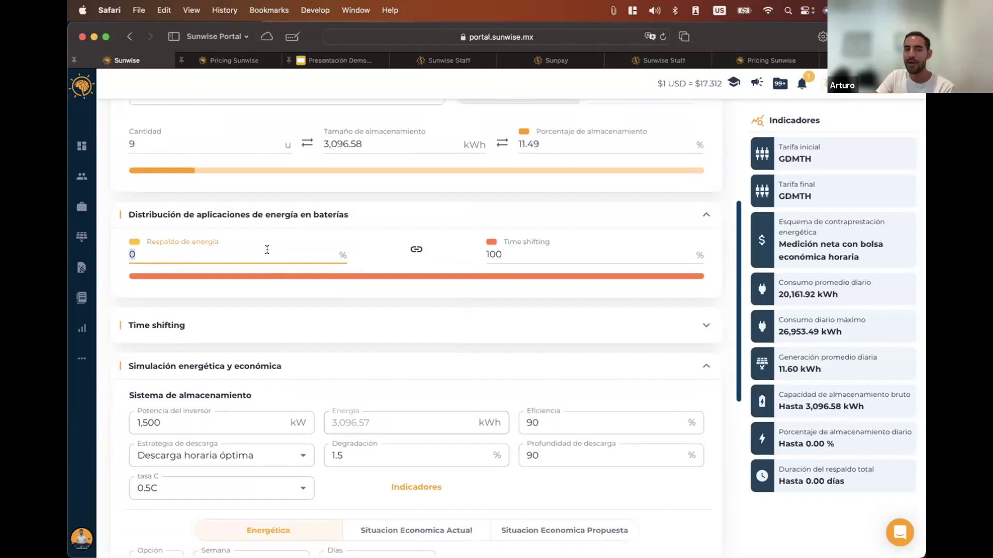
double_click(517, 254)
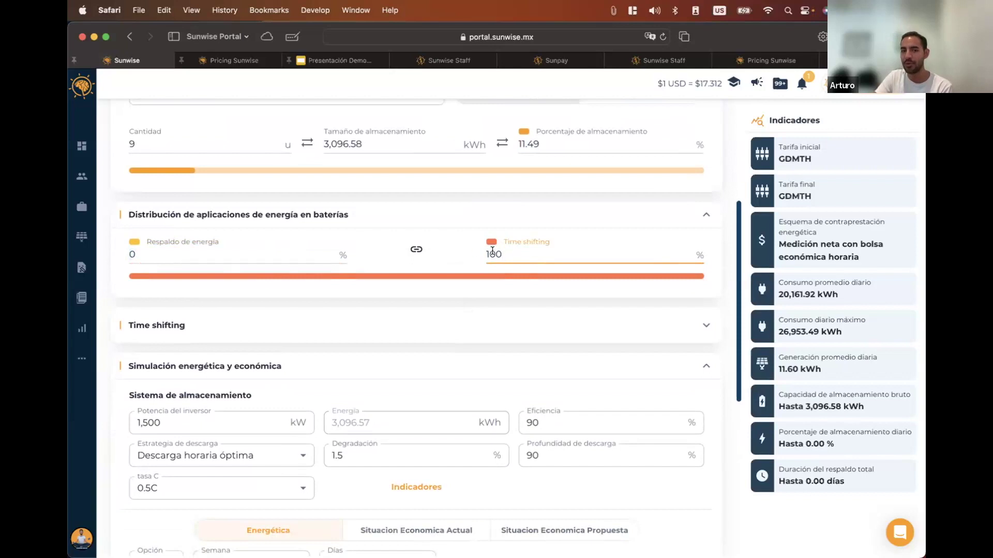
Expand the Time shifting settings and show the legend explaining the hourly tiers and battery statuses
click(462, 326)
scroll(460, 338, down, 1)
scroll(457, 344, down, 2)
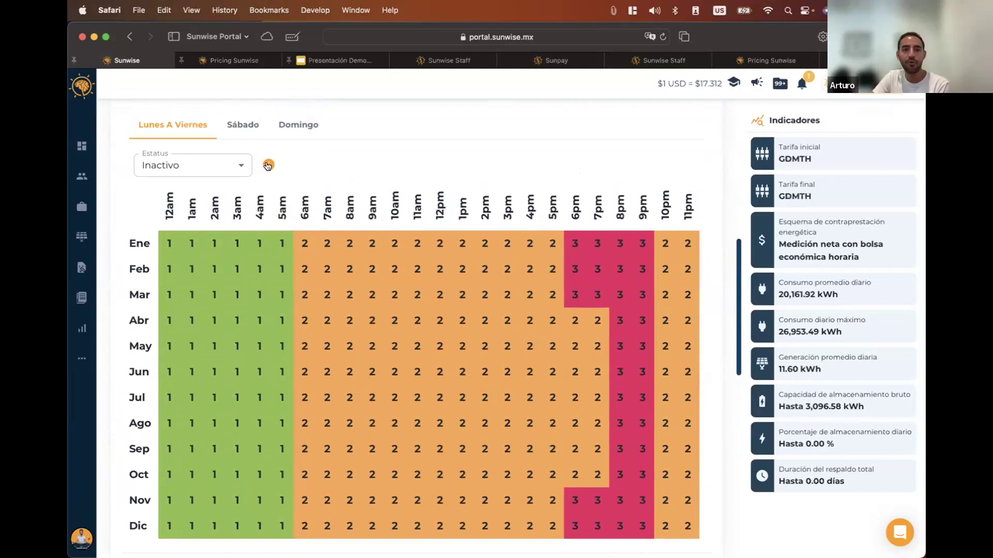
mouse_move(268, 166)
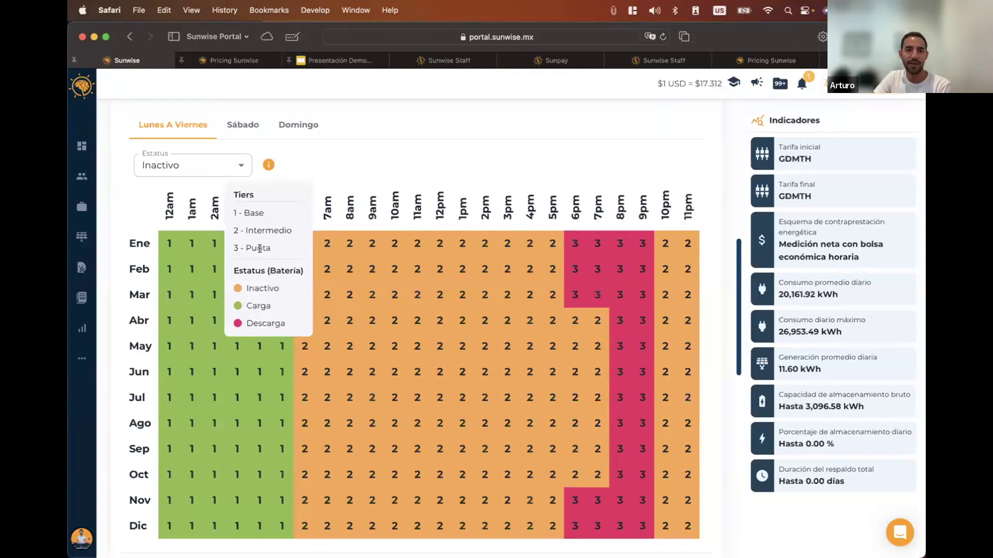
Compare the Time shifting schedules for Sábado and Domingo, and return to the Lunes a Viernes schedule
click(227, 129)
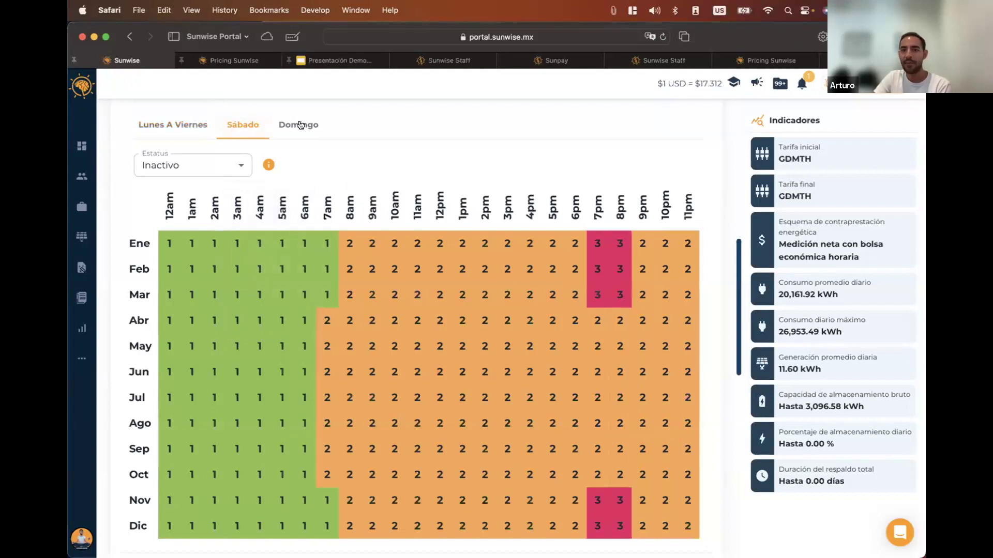
click(300, 124)
scroll(246, 127, down, 1)
scroll(247, 127, up, 1)
click(247, 128)
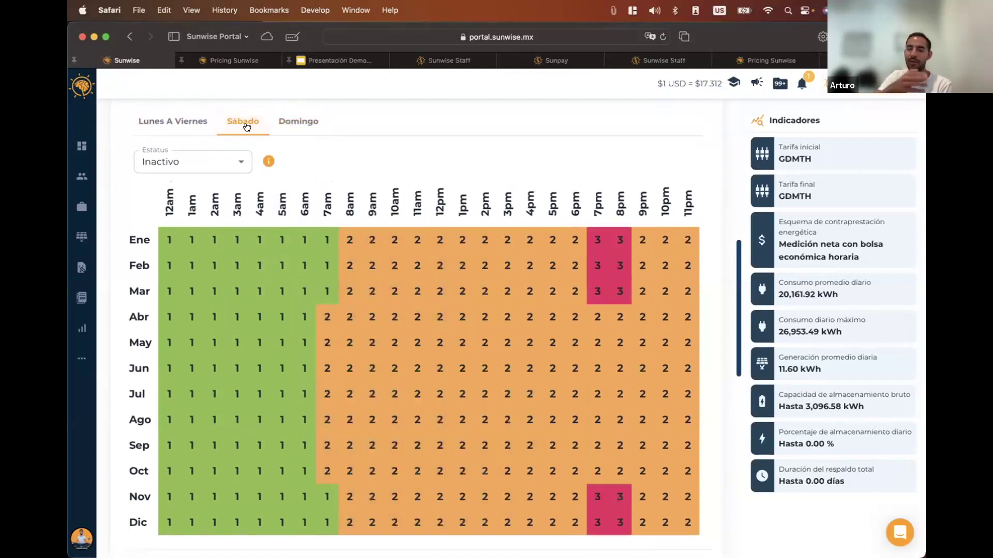
click(174, 122)
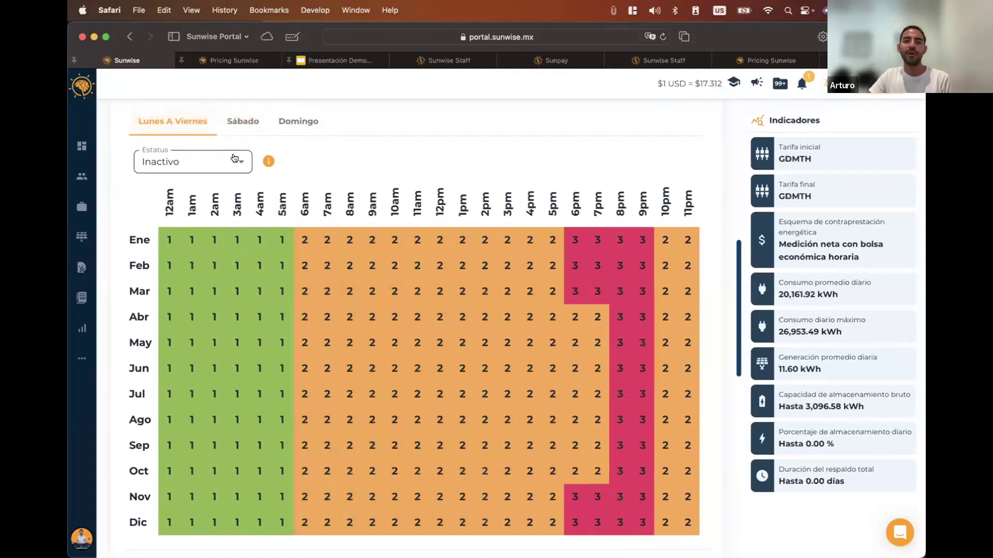
Assign the Carga status on weekdays to 12pm in every month and to 1pm and 2pm from April to October
scroll(234, 157, down, 1)
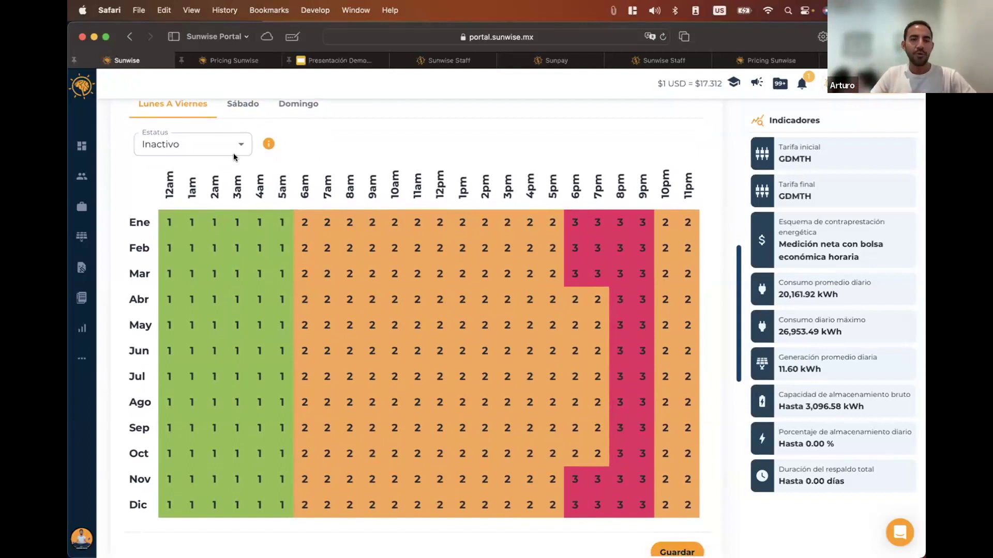
scroll(234, 153, up, 1)
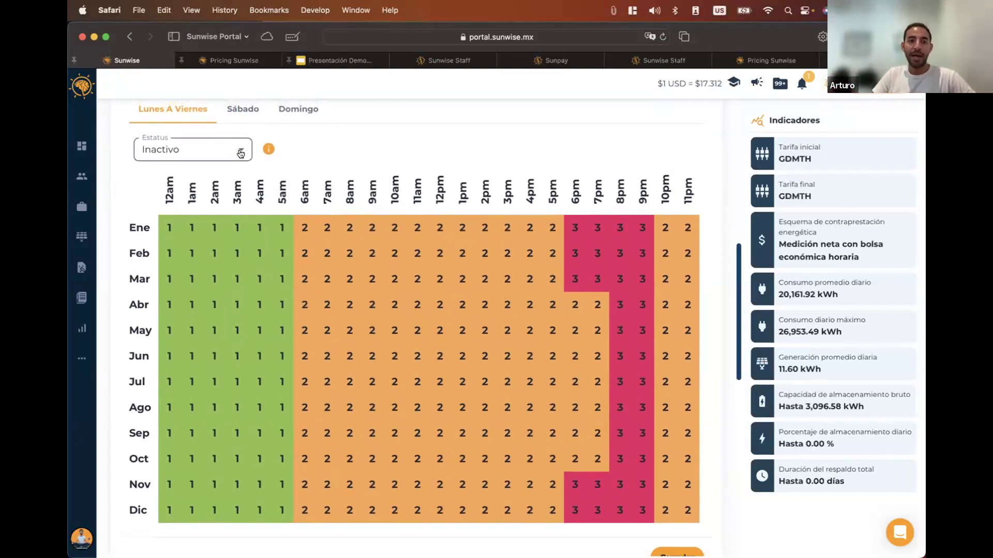
click(240, 153)
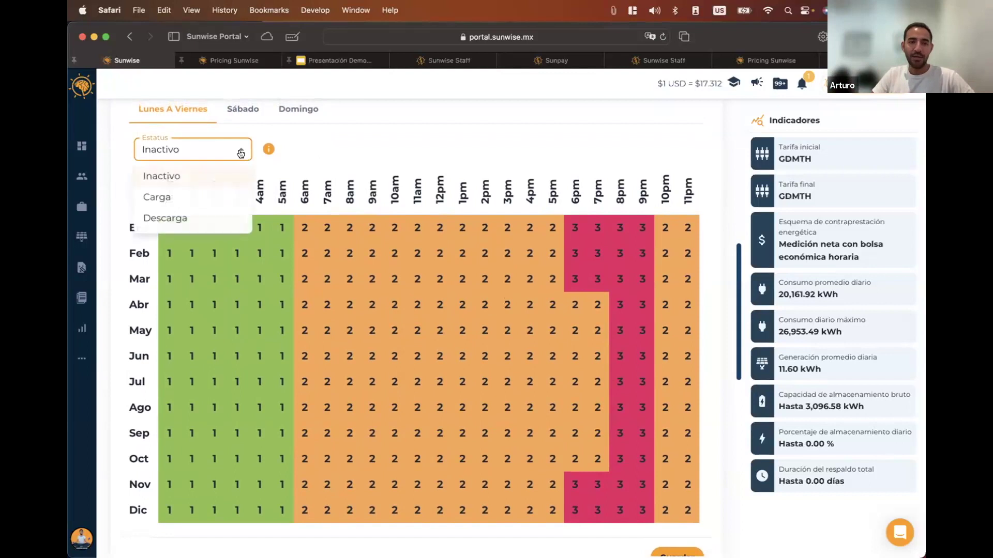
click(206, 197)
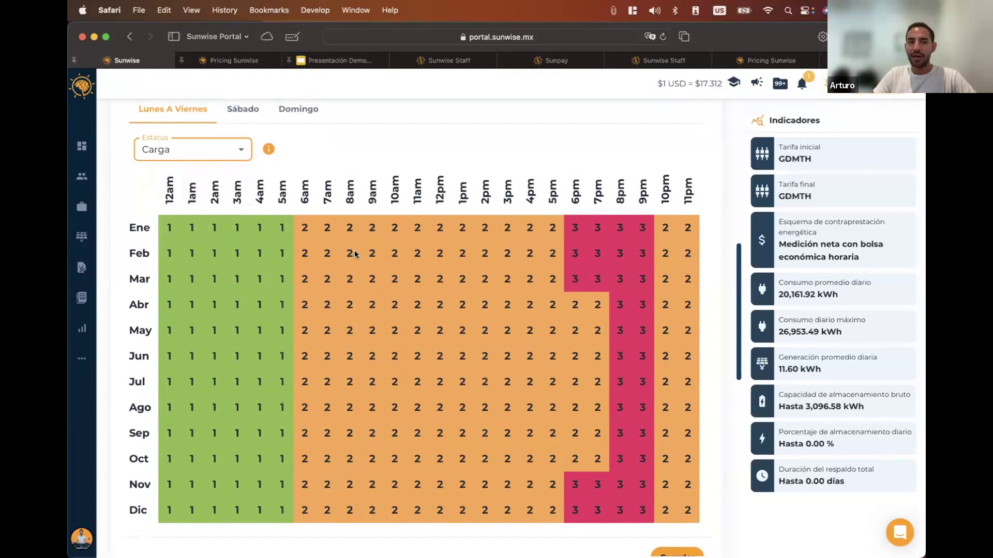
drag(439, 228, 446, 512)
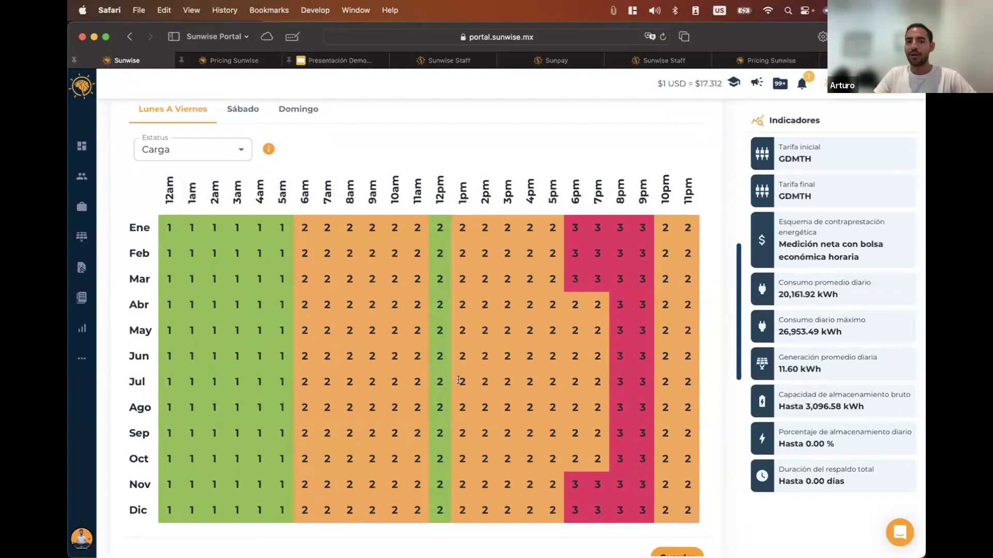
drag(462, 305, 490, 458)
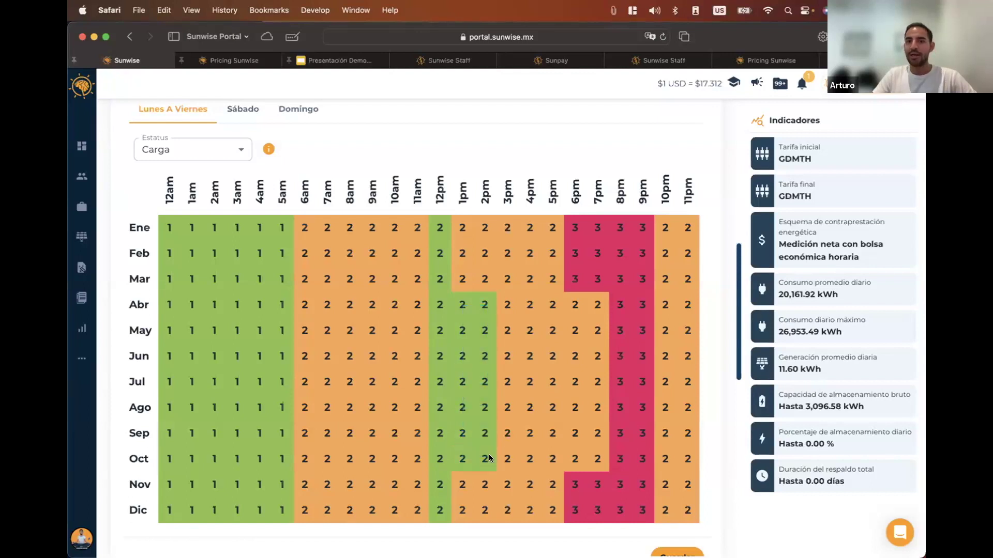
scroll(489, 458, down, 4)
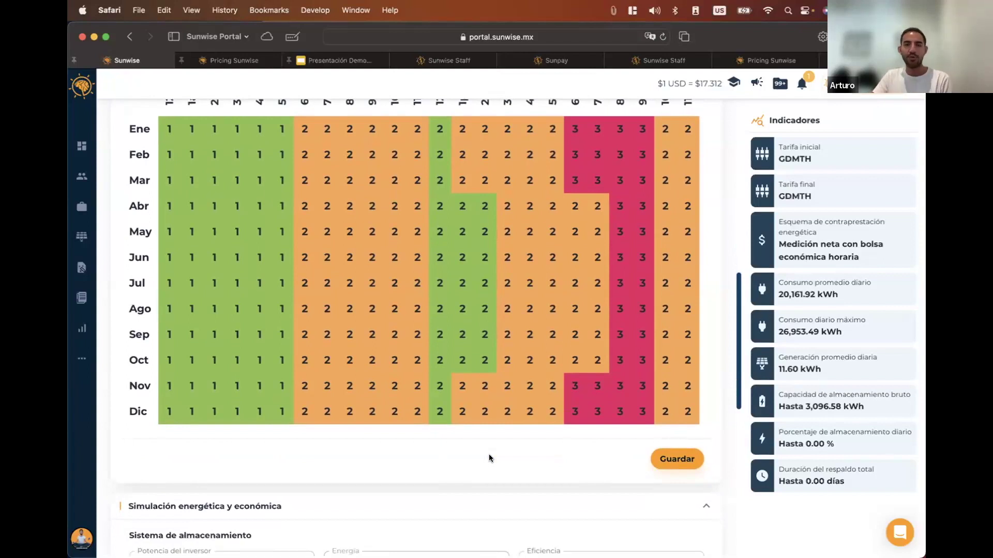
scroll(489, 457, down, 5)
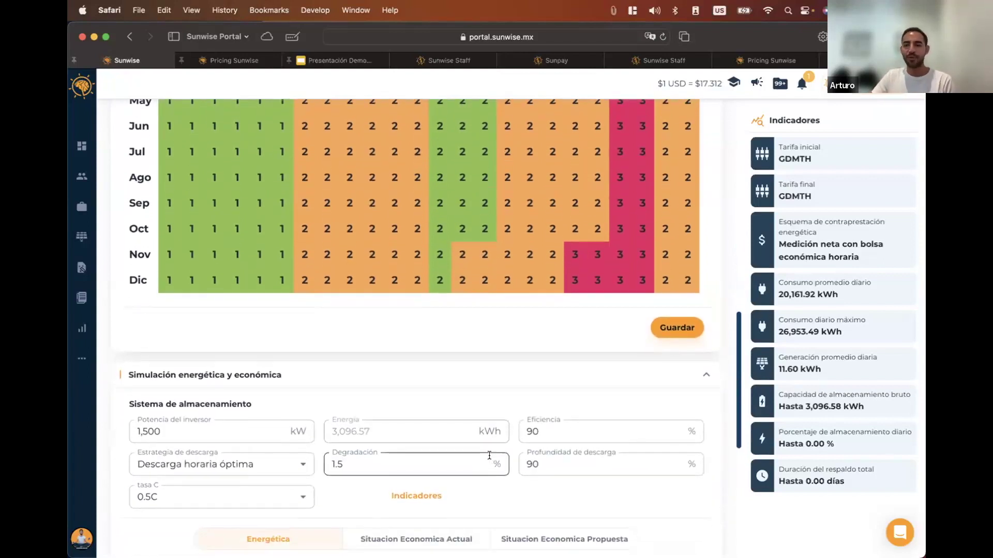
scroll(489, 456, down, 2)
scroll(490, 455, up, 10)
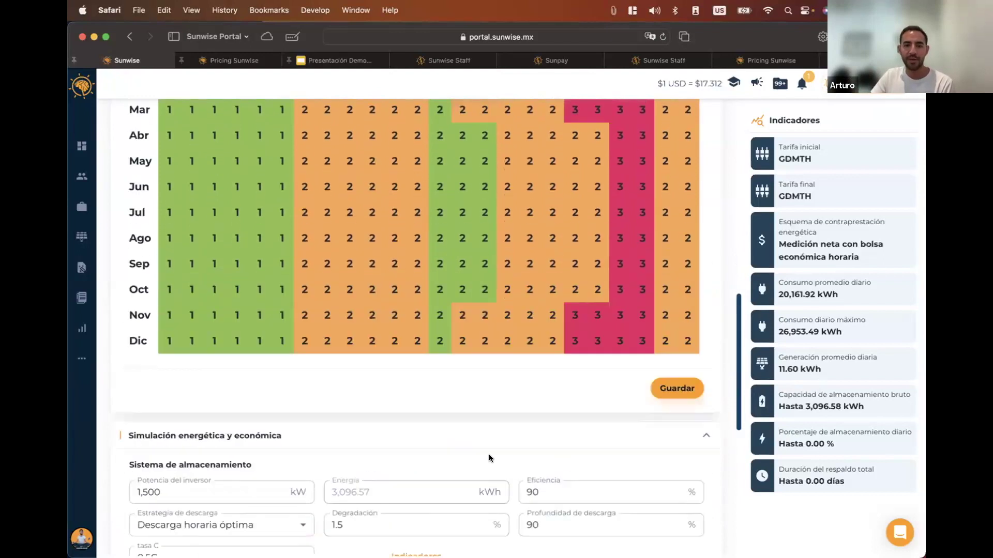
Assign the Inactivo status on weekdays from 12pm to 2pm in every month, and save the Time shifting schedule
scroll(442, 396, down, 5)
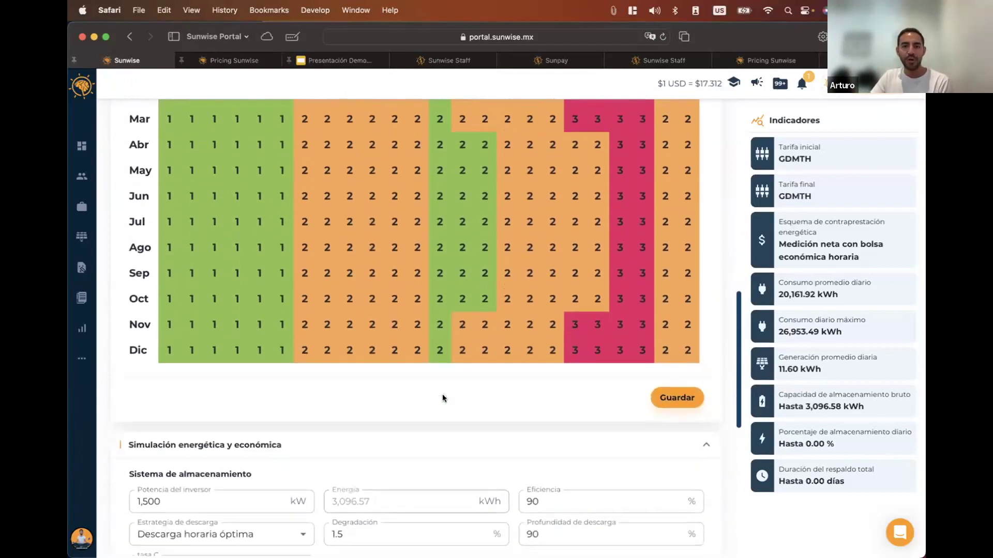
scroll(443, 394, up, 4)
scroll(448, 395, up, 4)
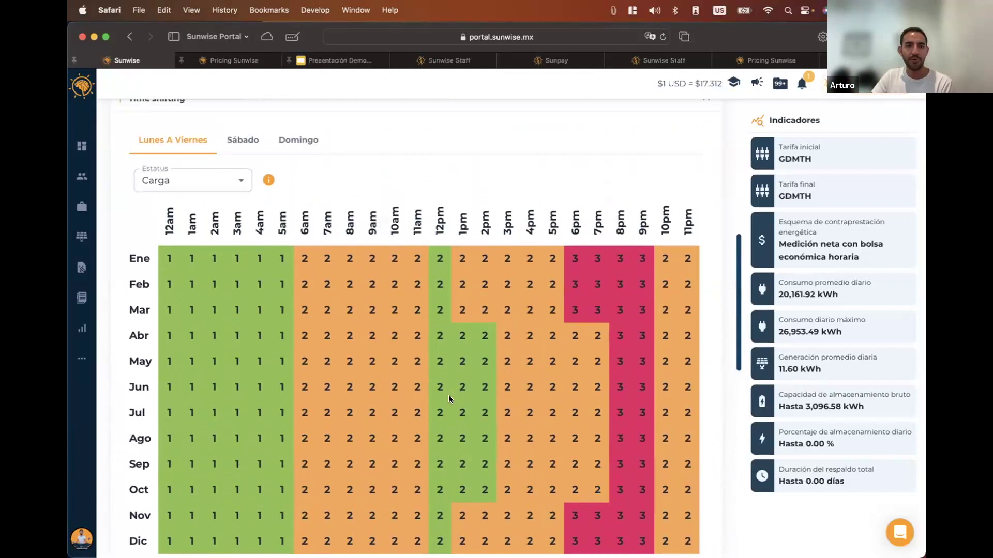
click(222, 195)
click(202, 217)
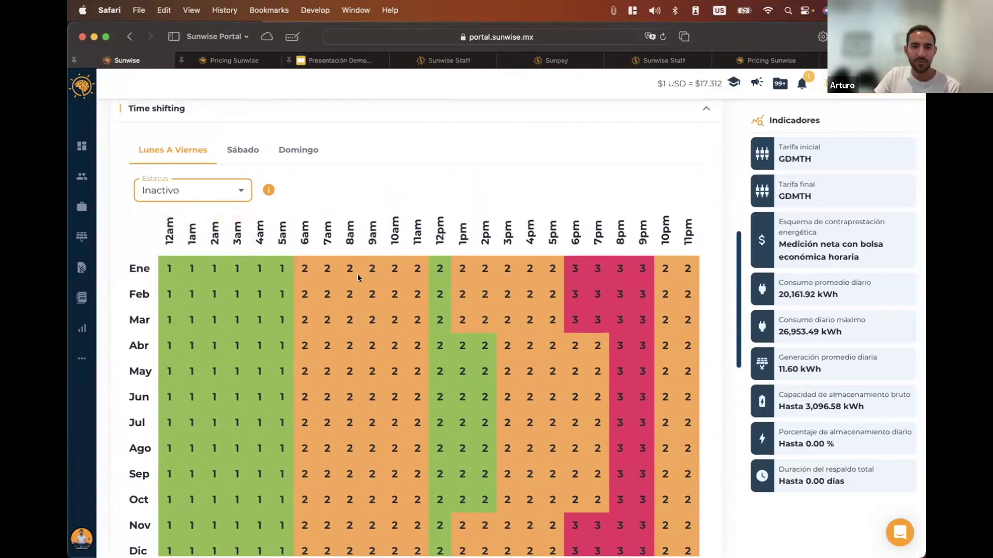
scroll(387, 243, down, 2)
drag(416, 221, 497, 507)
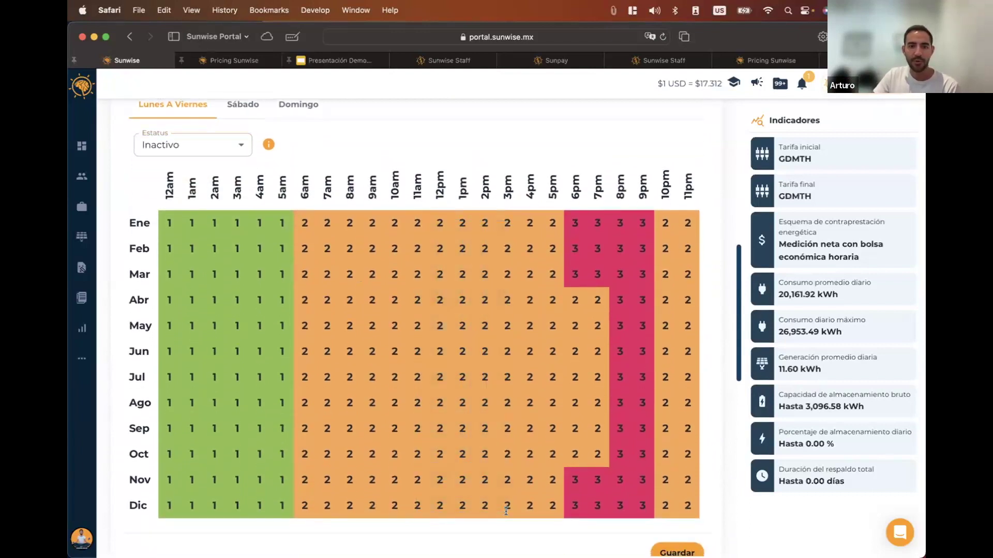
scroll(442, 482, down, 7)
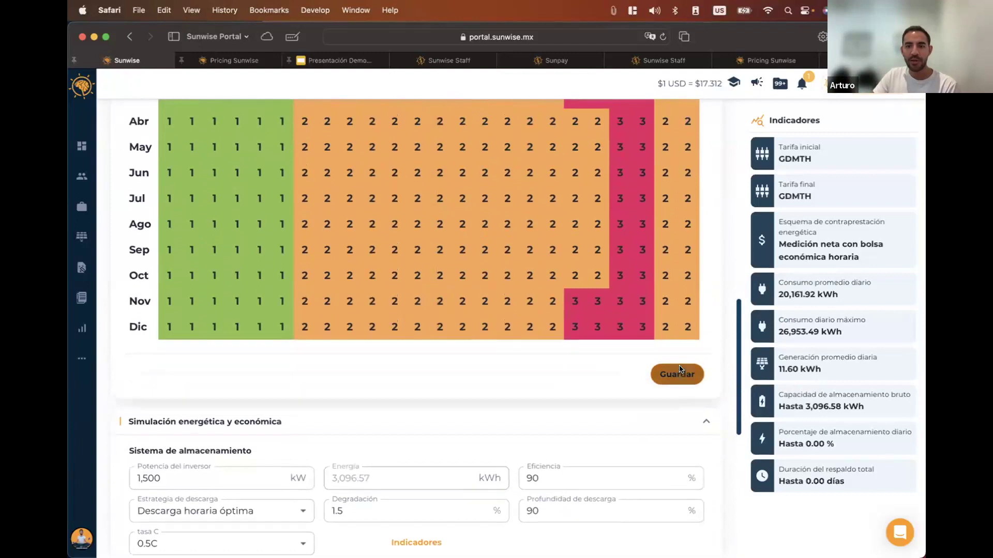
click(678, 369)
Reduce the daily Energética chart for Martes to the Consumo original series by hiding all other series
scroll(628, 406, down, 5)
scroll(629, 406, down, 2)
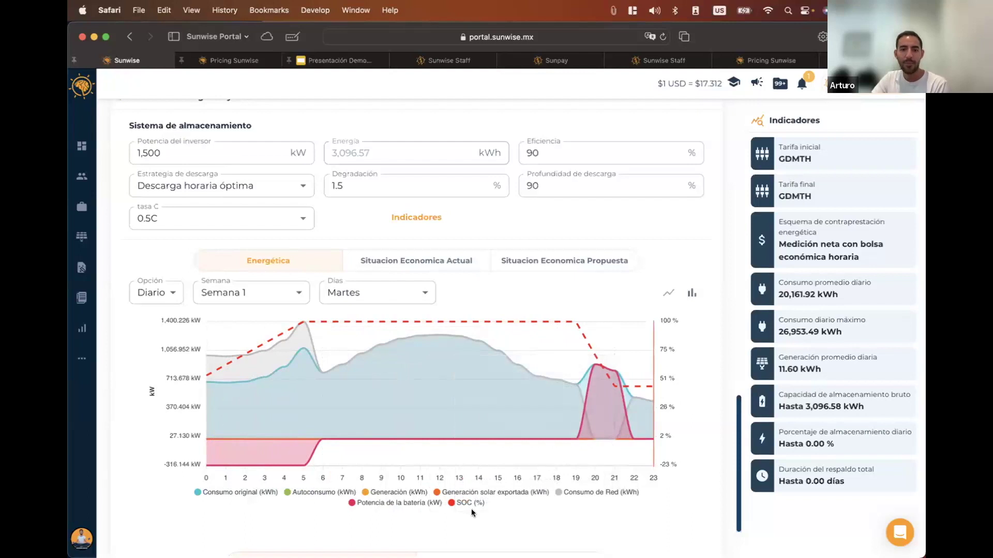
click(468, 503)
click(405, 502)
click(595, 492)
click(542, 492)
click(395, 493)
click(324, 492)
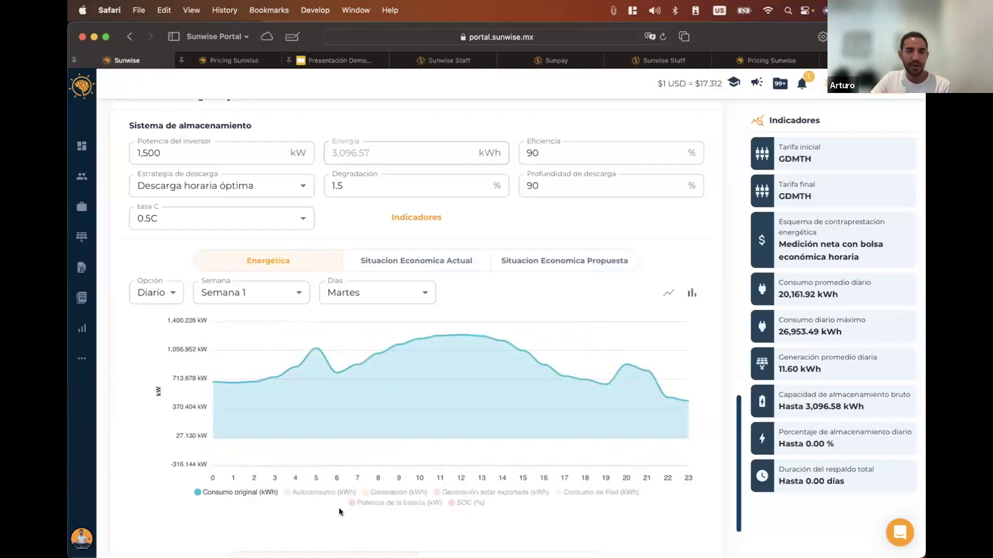
Compare the daily Consumo original curves for Miércoles combined with Domingo, for Domingo alone, and for all days
scroll(197, 471, down, 2)
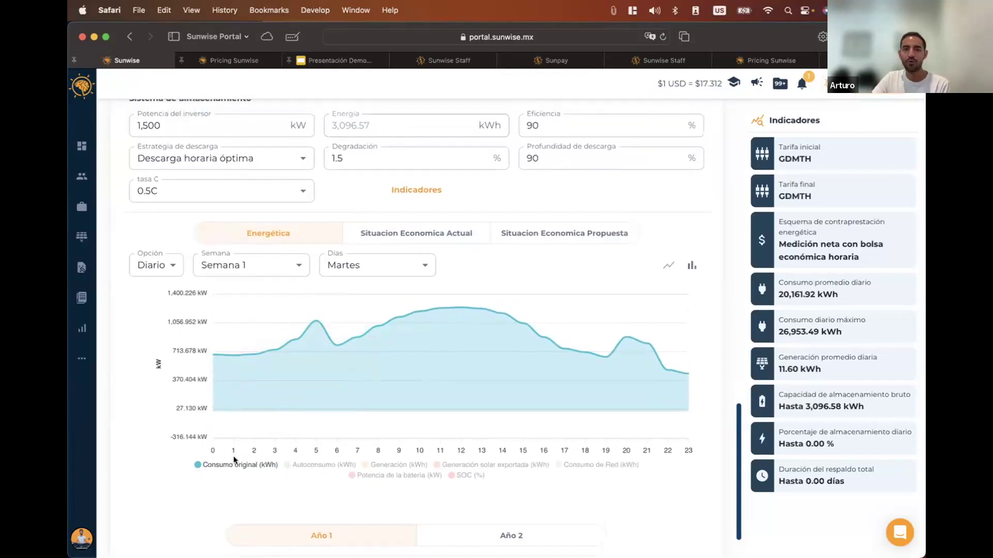
scroll(570, 305, down, 2)
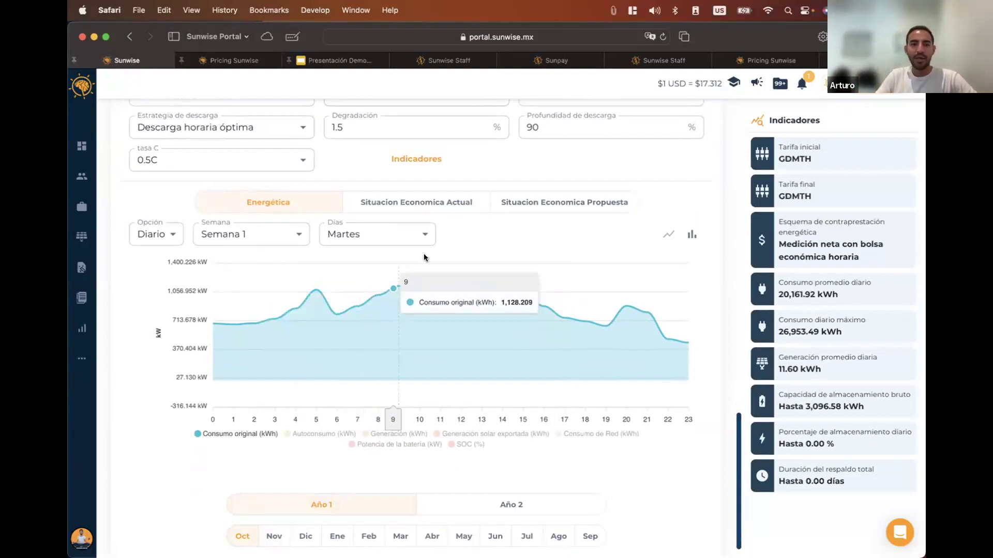
click(422, 237)
click(376, 363)
click(376, 339)
click(376, 290)
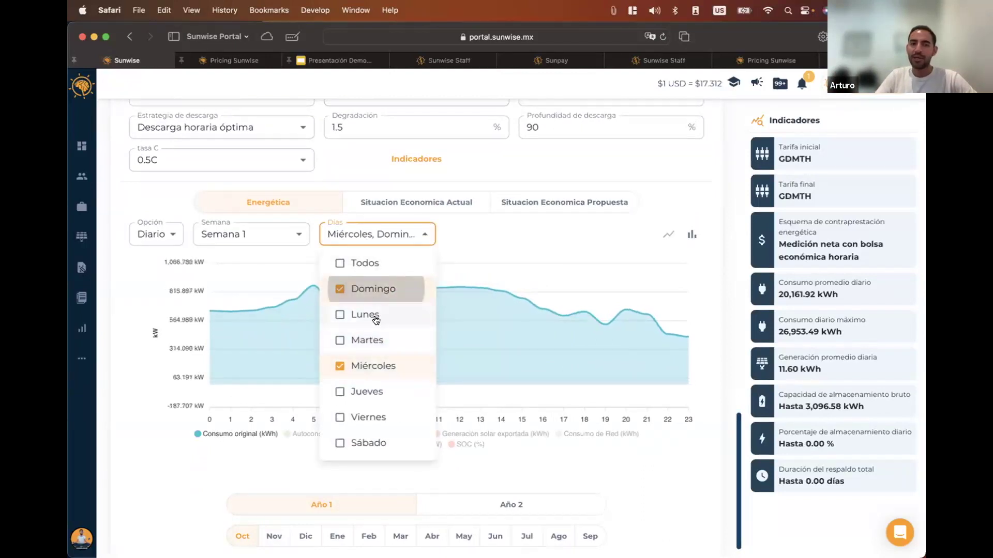
click(381, 370)
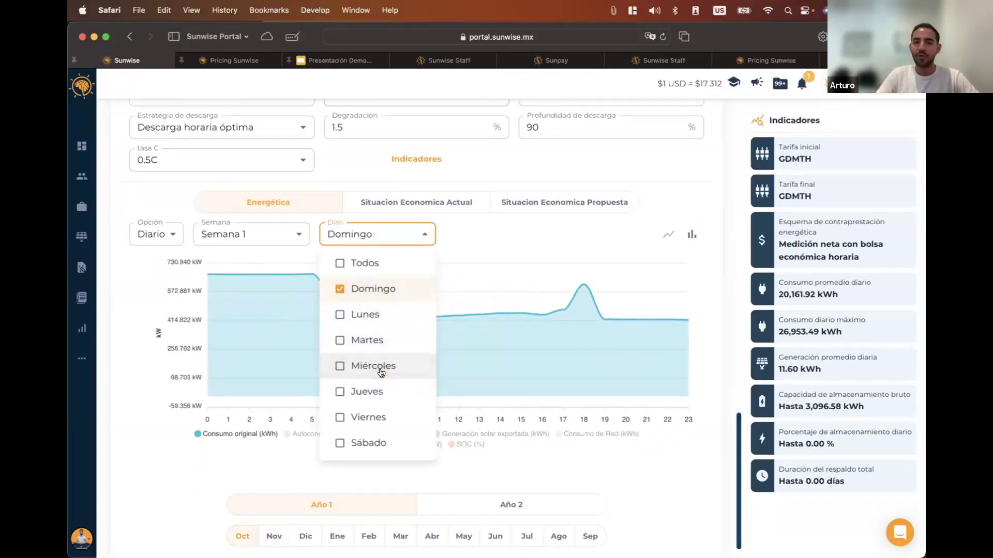
click(359, 264)
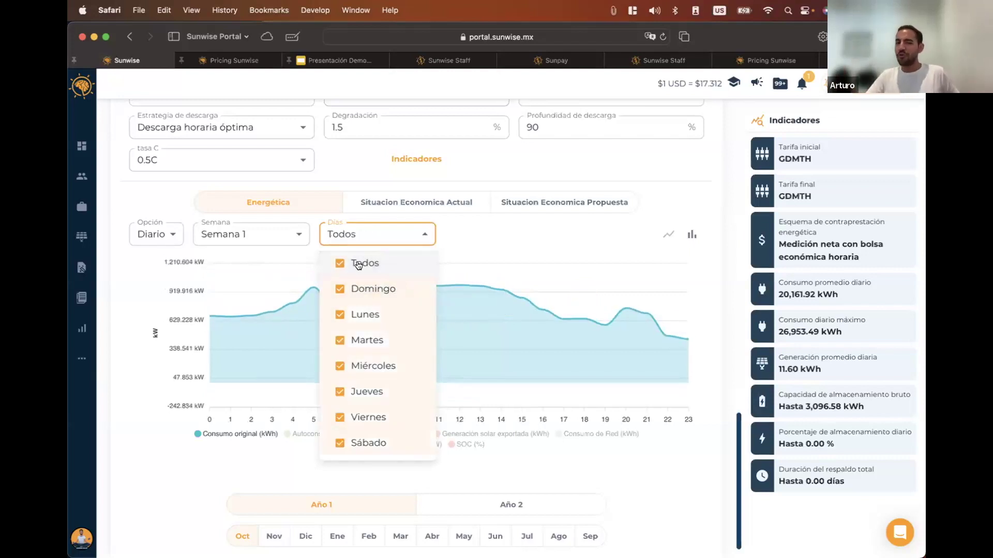
Review the Domingo consumption curve once more, and return the daily chart to Martes only
click(359, 264)
click(364, 290)
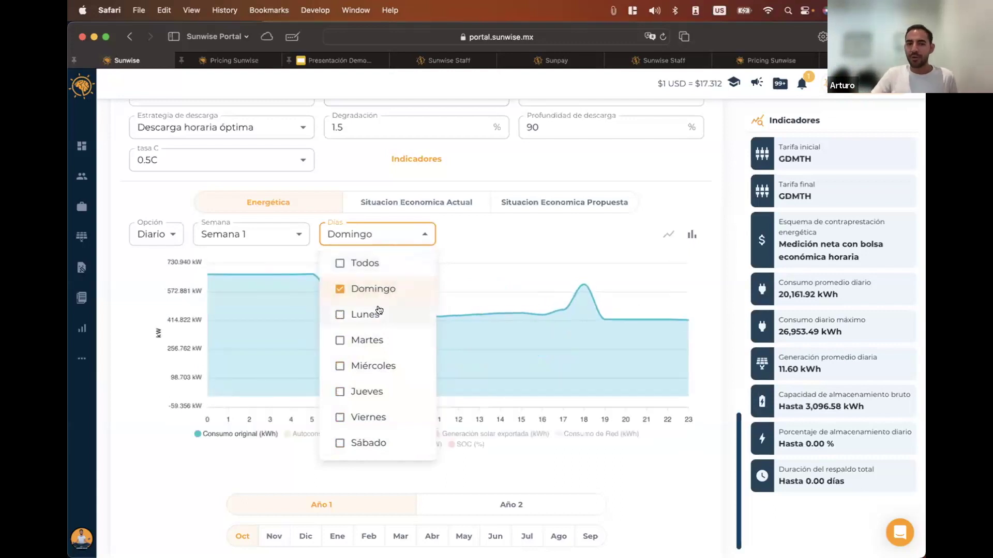
click(383, 293)
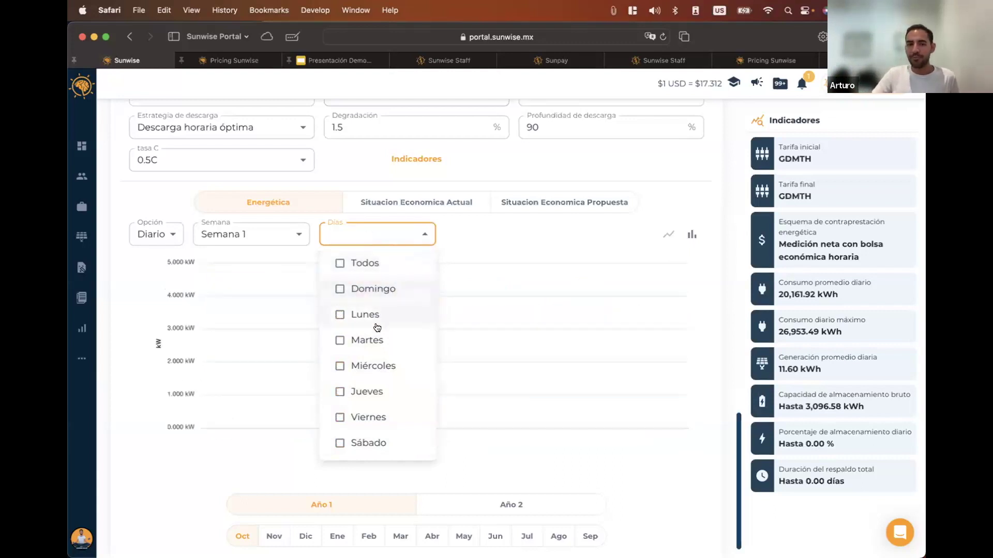
click(358, 341)
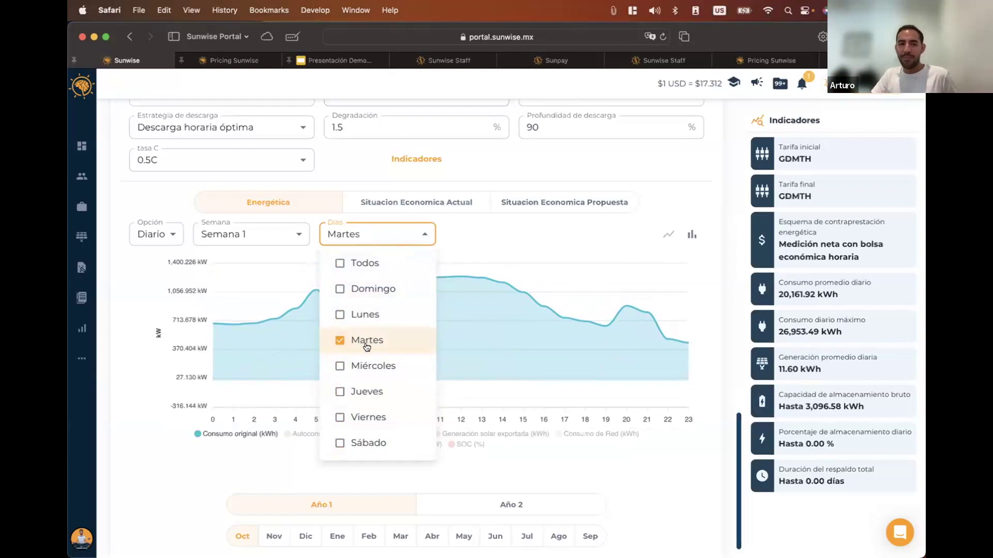
click(184, 466)
mouse_move(304, 310)
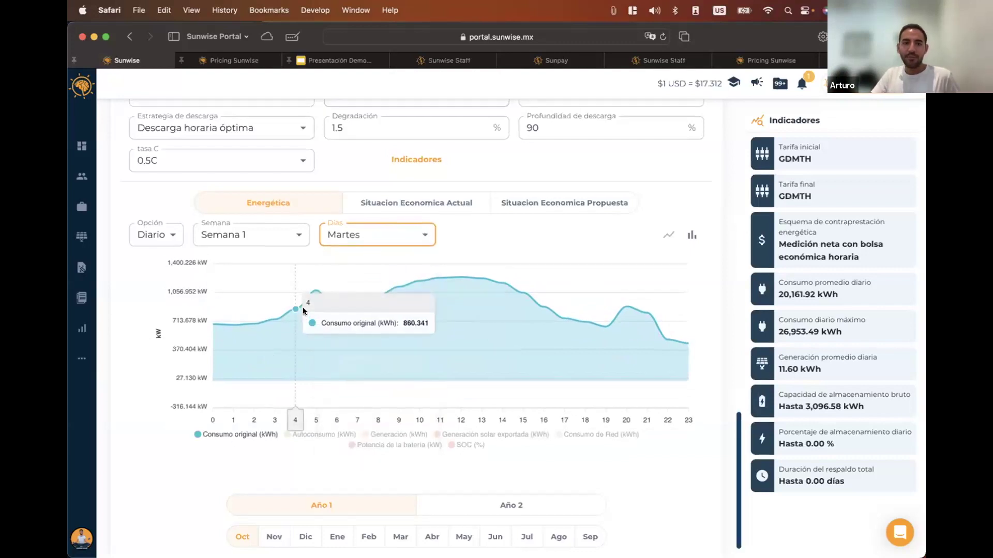
Show the Potencia de la batería series alongside Consumo original and examine when the battery charges and discharges
scroll(312, 343, up, 1)
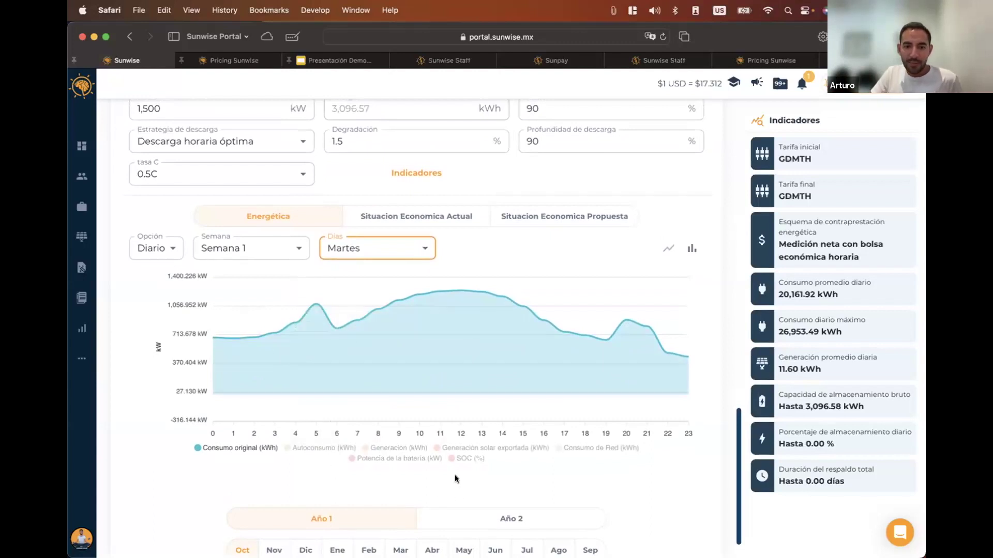
click(413, 460)
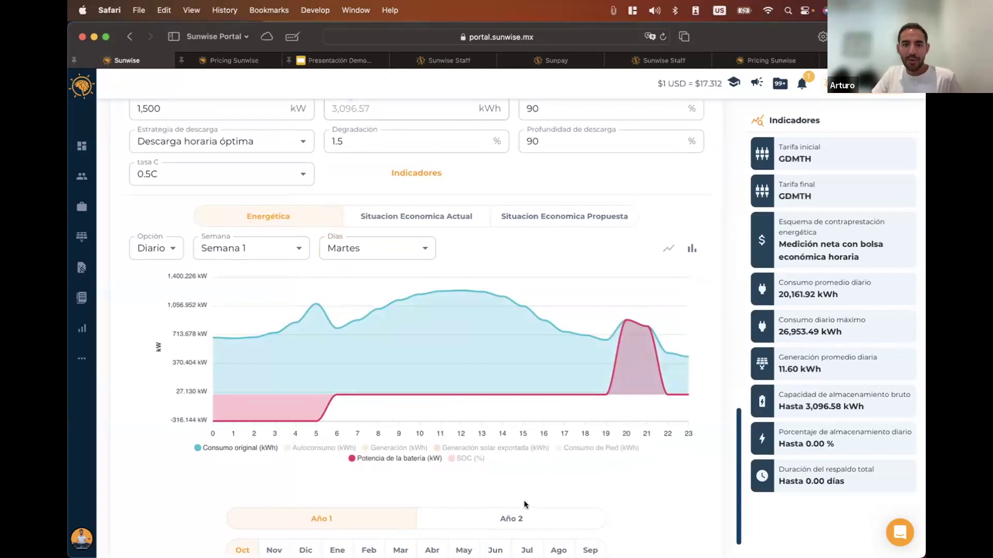
mouse_move(219, 397)
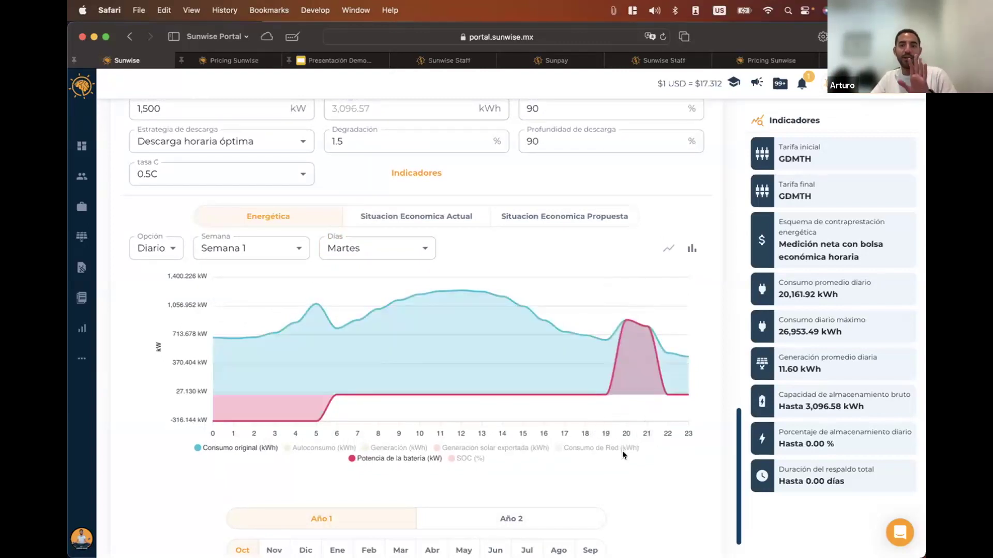
Display the Jun simulation of Año 1 with only the Consumo original and Potencia de la batería series
scroll(622, 451, down, 1)
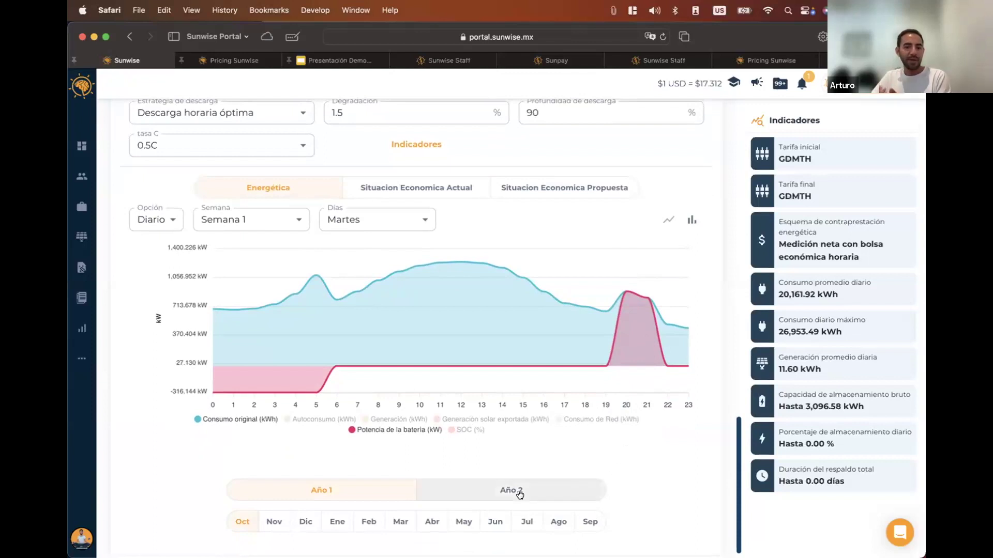
click(494, 522)
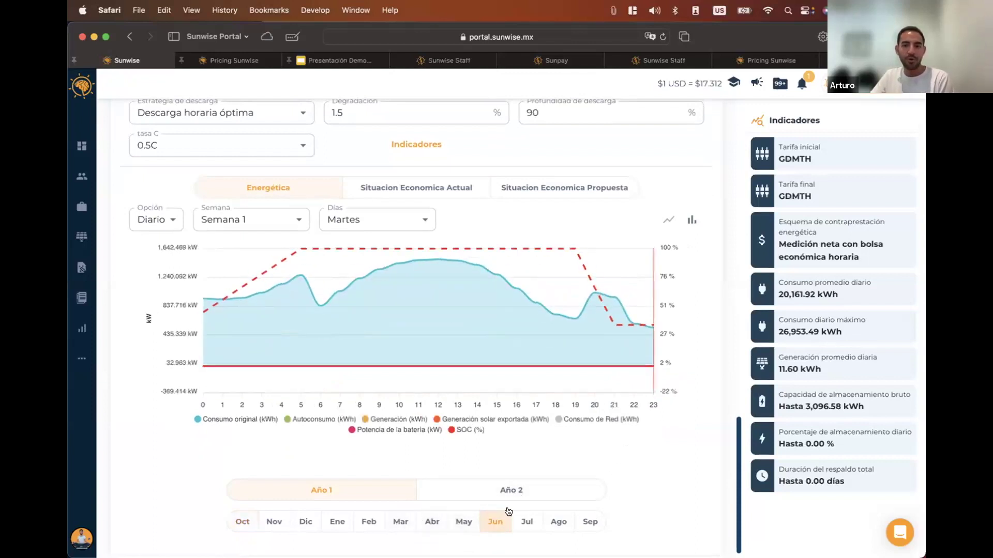
click(585, 420)
click(497, 420)
click(452, 430)
click(385, 420)
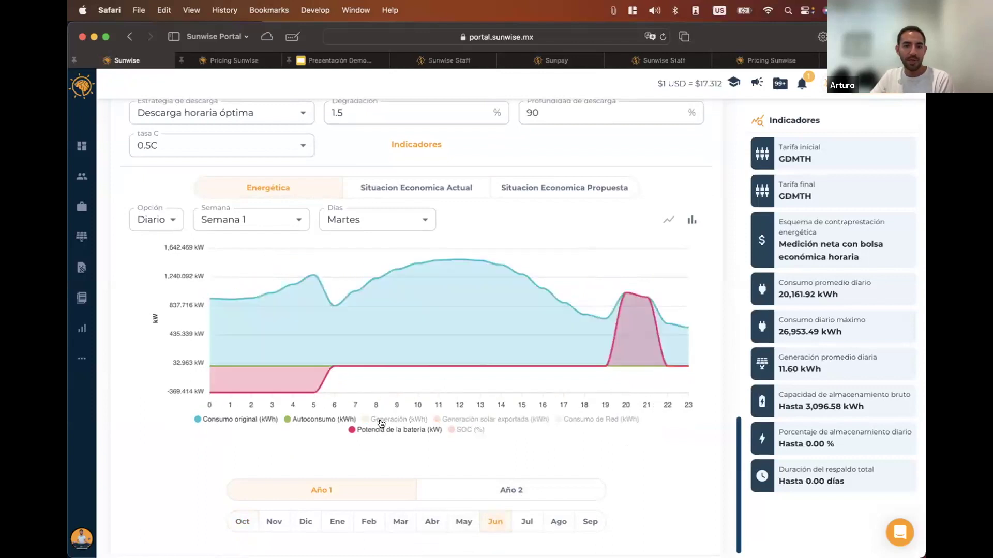
click(325, 420)
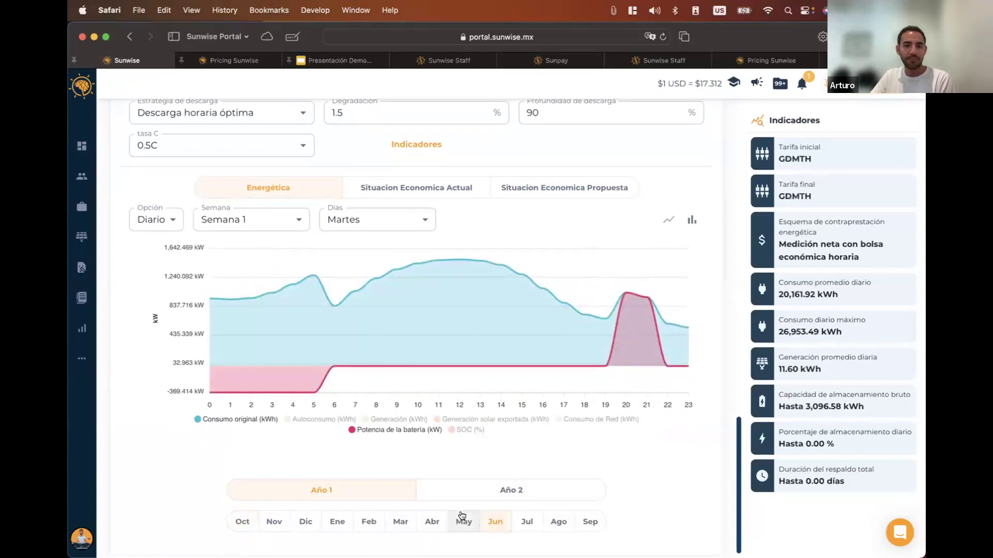
Display the Dic simulation of Año 1 with only the Consumo original and Potencia de la batería series
click(305, 521)
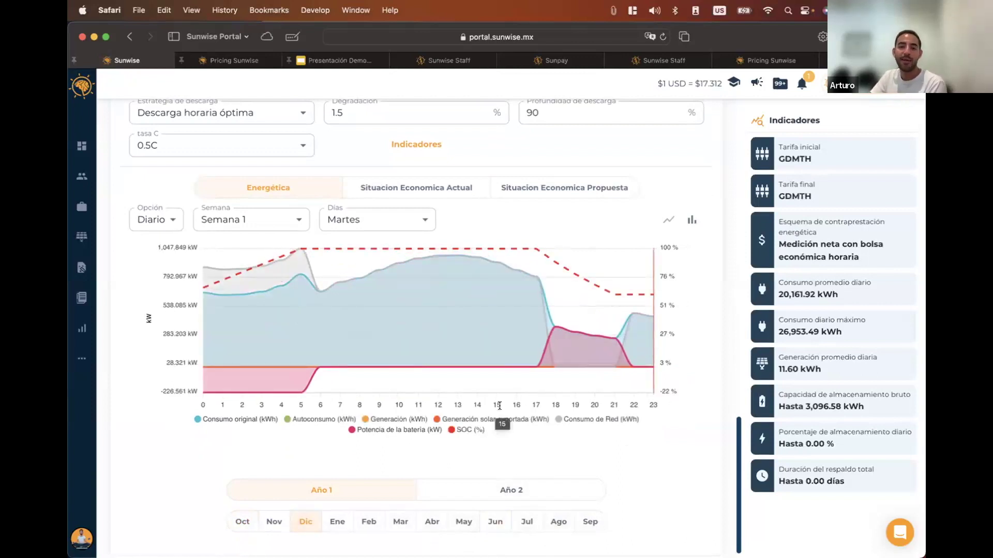
mouse_move(542, 354)
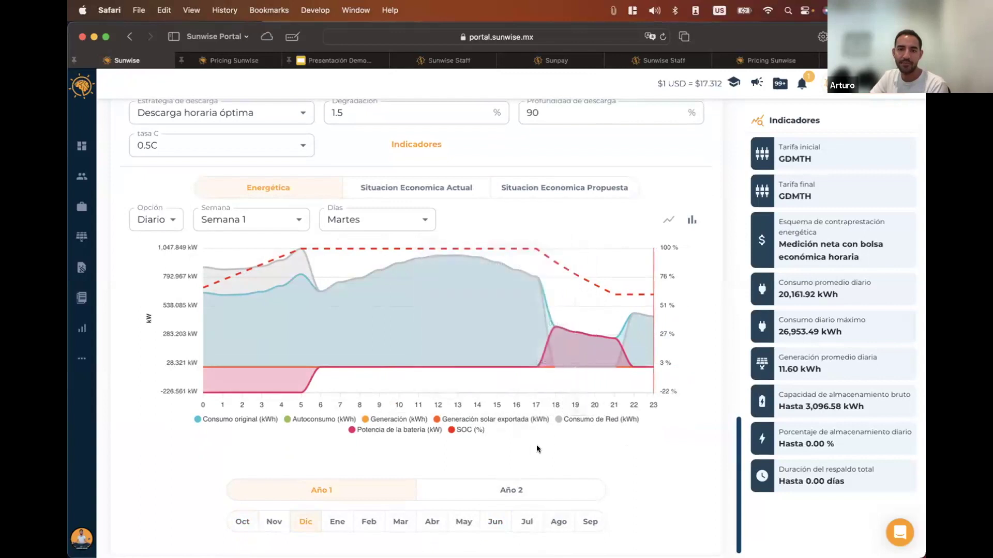
click(600, 419)
click(524, 419)
click(467, 429)
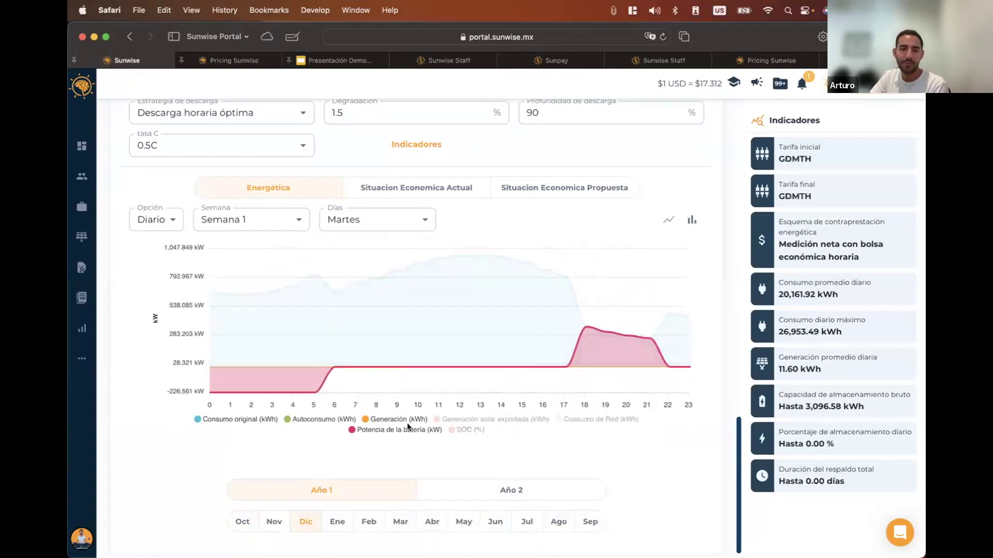
click(398, 419)
click(323, 419)
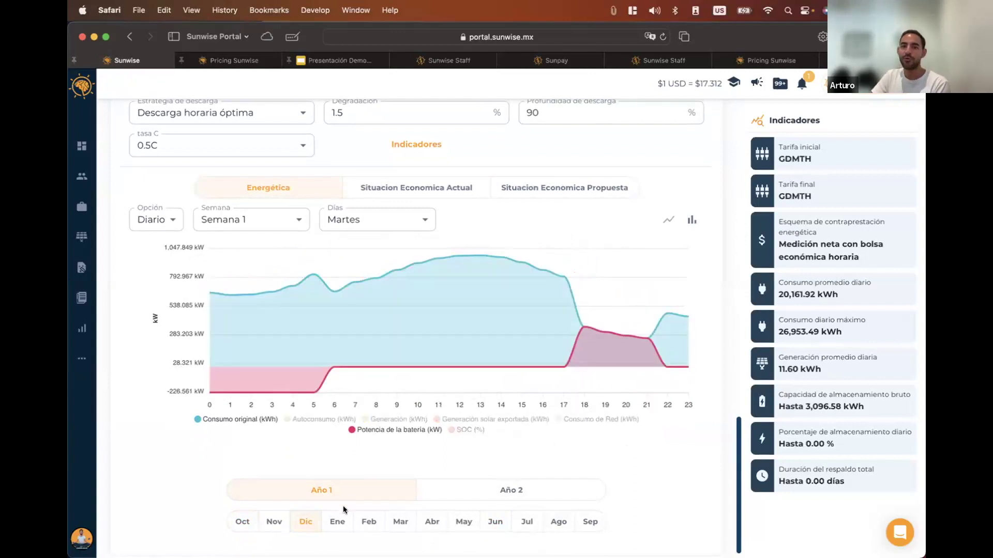
Restore the Autoconsumo, Generación, Generación solar exportada, Consumo de Red and SOC series in the Dic chart and inspect its hourly values
click(312, 421)
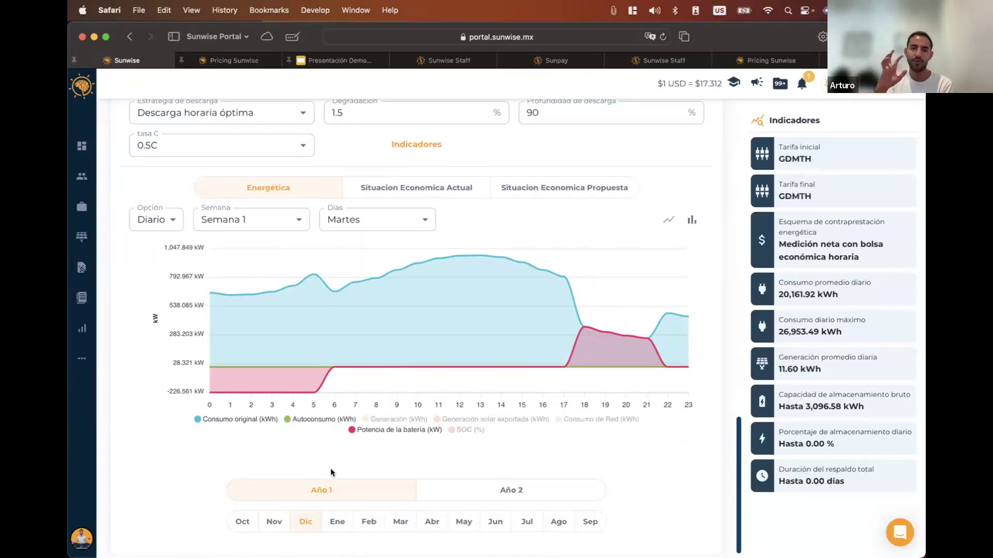
click(389, 419)
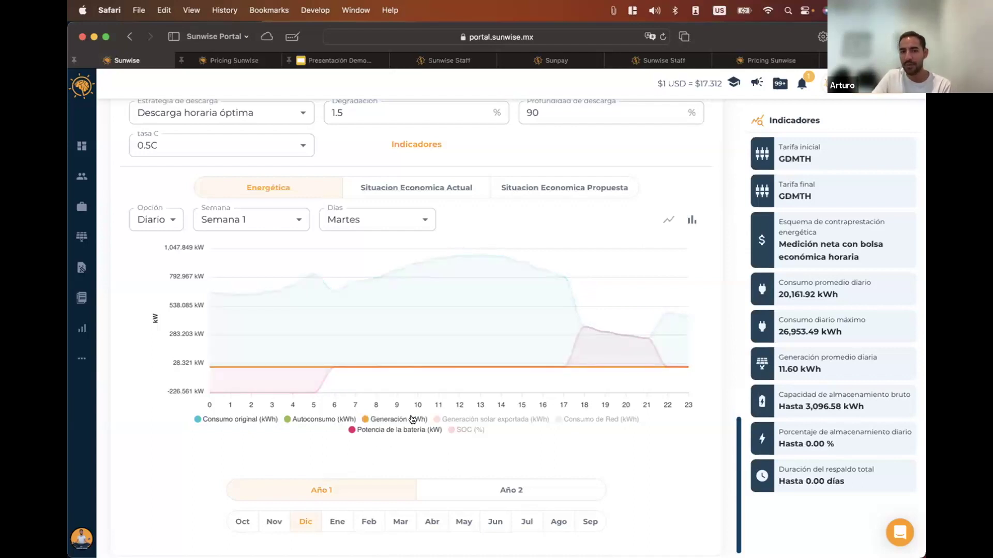
click(488, 420)
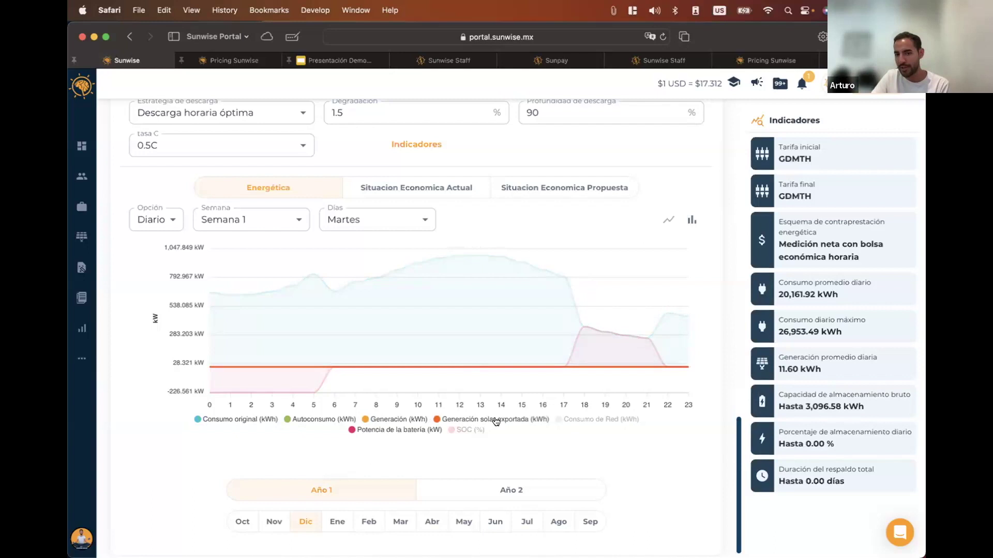
click(581, 420)
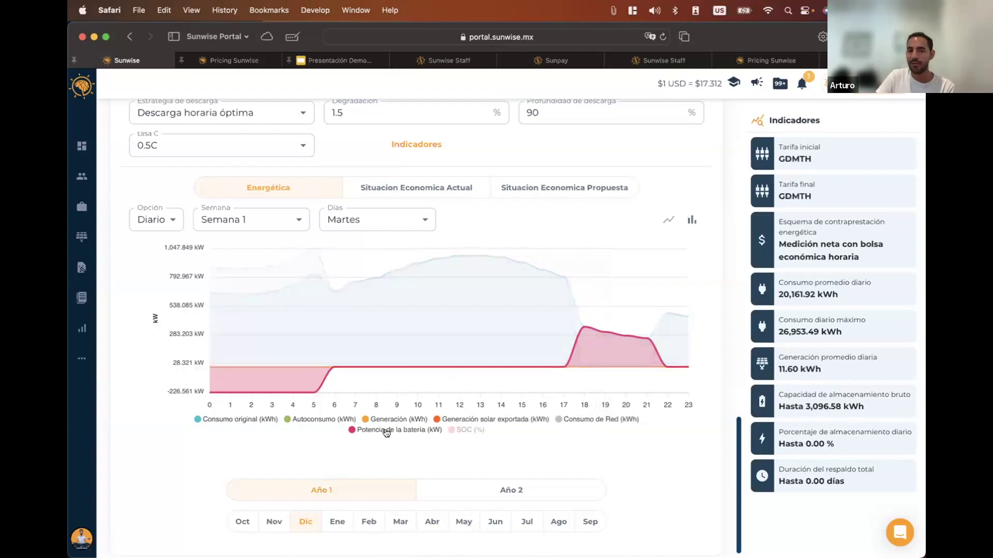
click(464, 432)
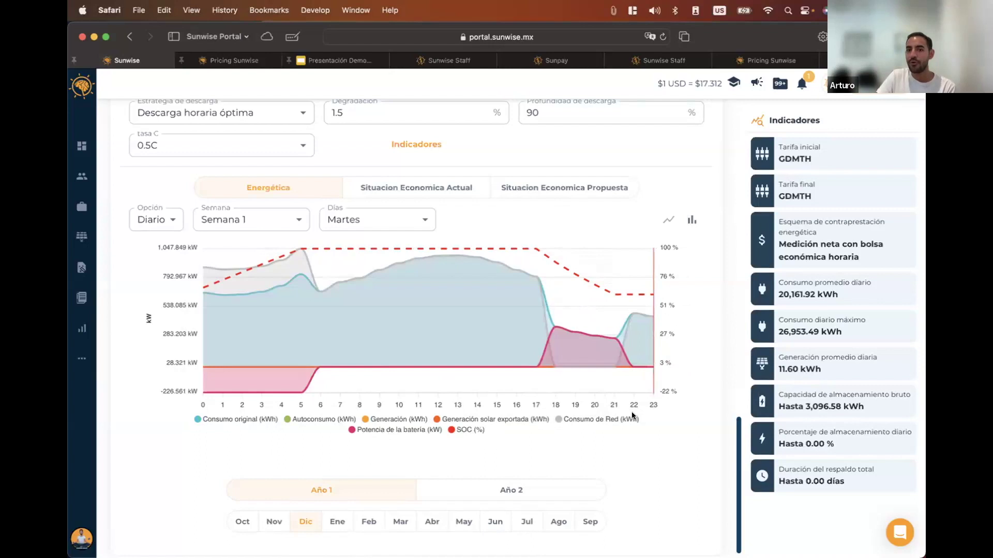
scroll(631, 412, up, 2)
mouse_move(228, 335)
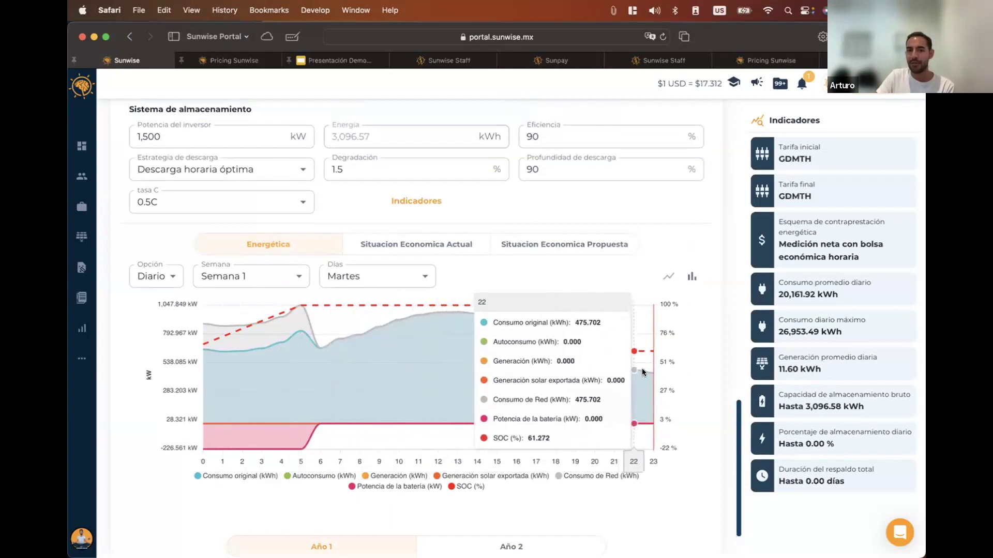
Show only Lunes instead of Martes in the Dic daily energy chart and examine its hourly values
scroll(390, 489, down, 1)
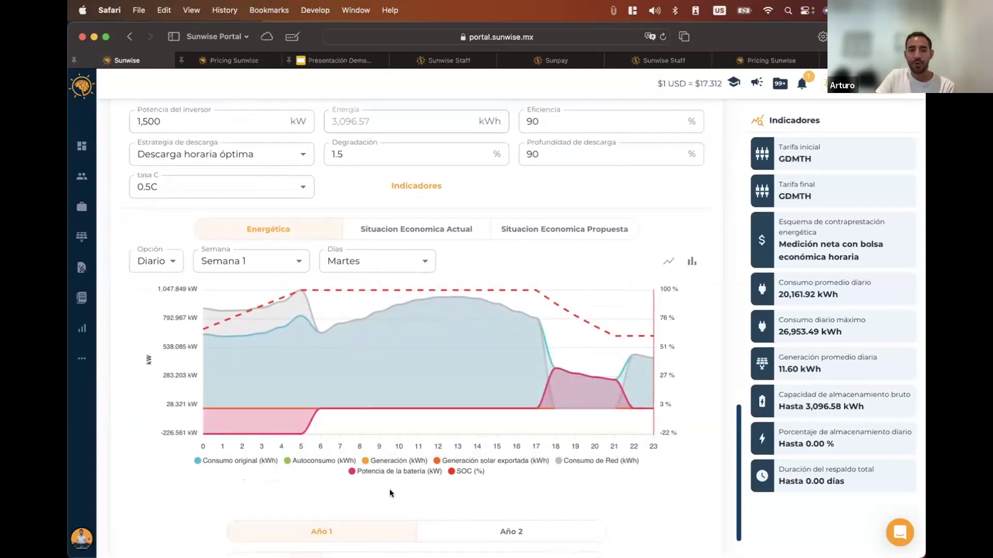
click(377, 252)
click(372, 332)
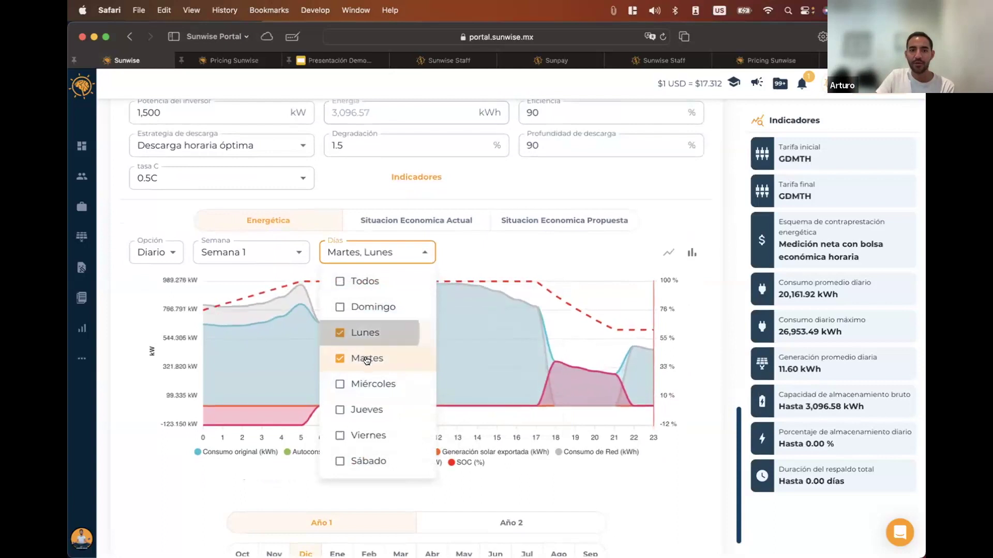
click(365, 358)
click(250, 473)
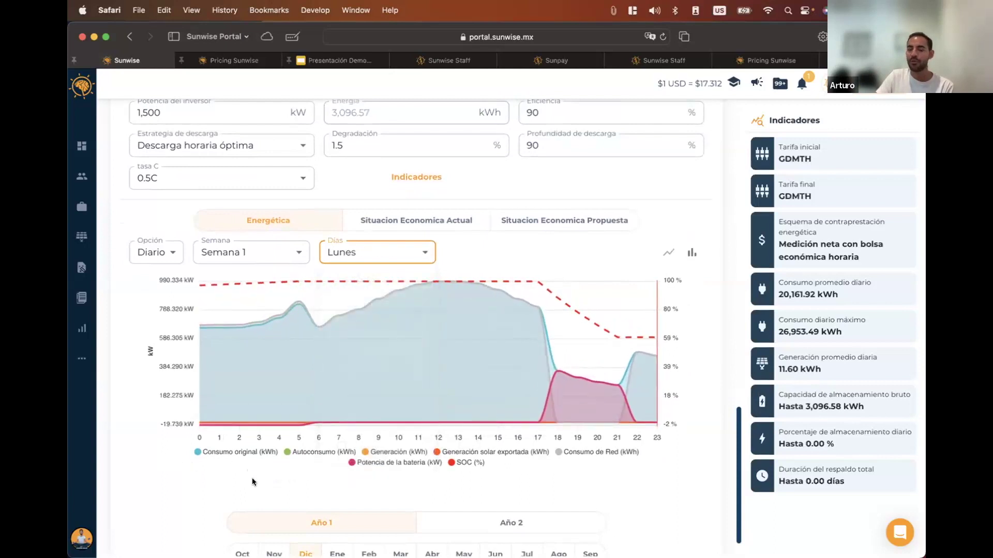
scroll(252, 478, down, 1)
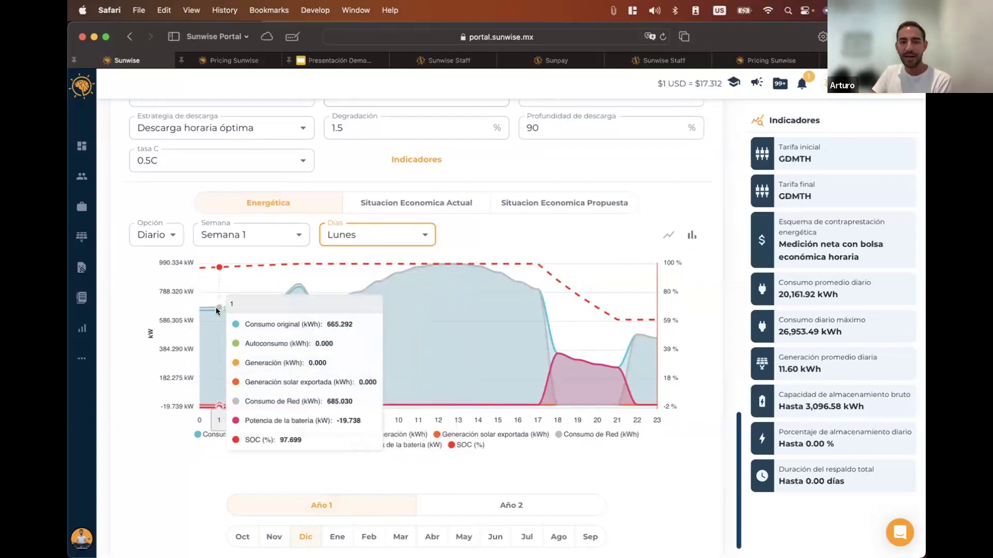
Show only Domingo in the Dic daily energy chart for Semana 1
click(398, 235)
click(384, 290)
click(380, 313)
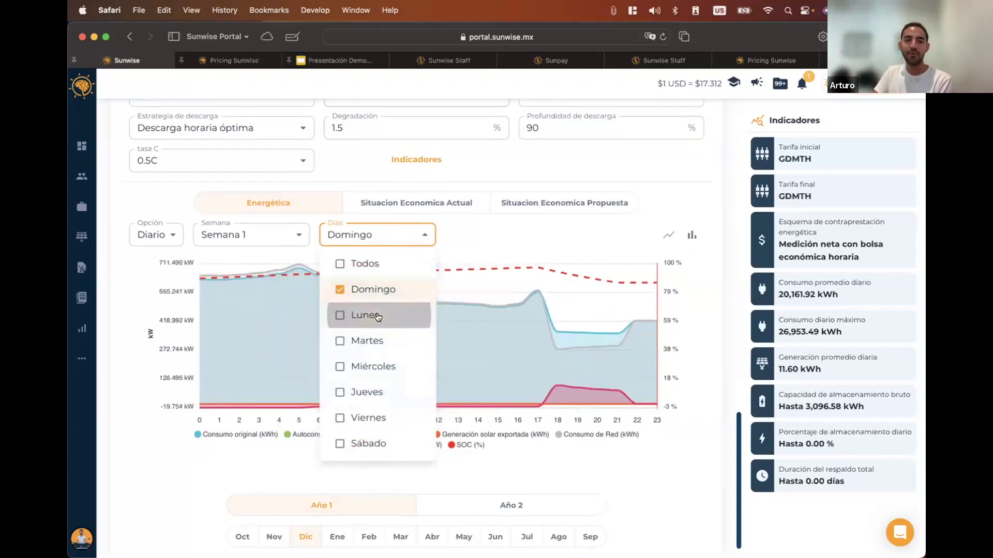
click(684, 323)
Examine the Domingo tariff schedule by month and hour in the charge schedule table
scroll(684, 323, up, 10)
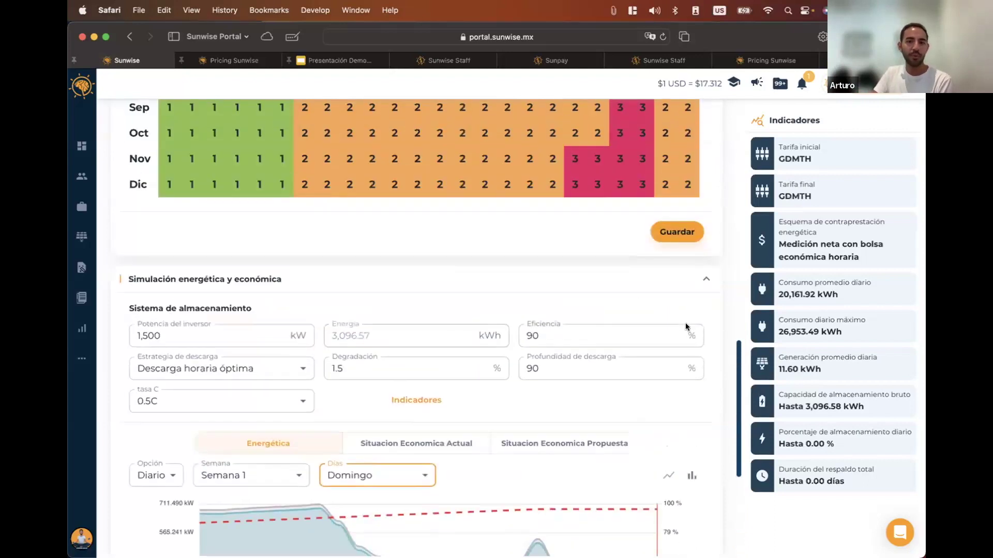
scroll(685, 322, up, 4)
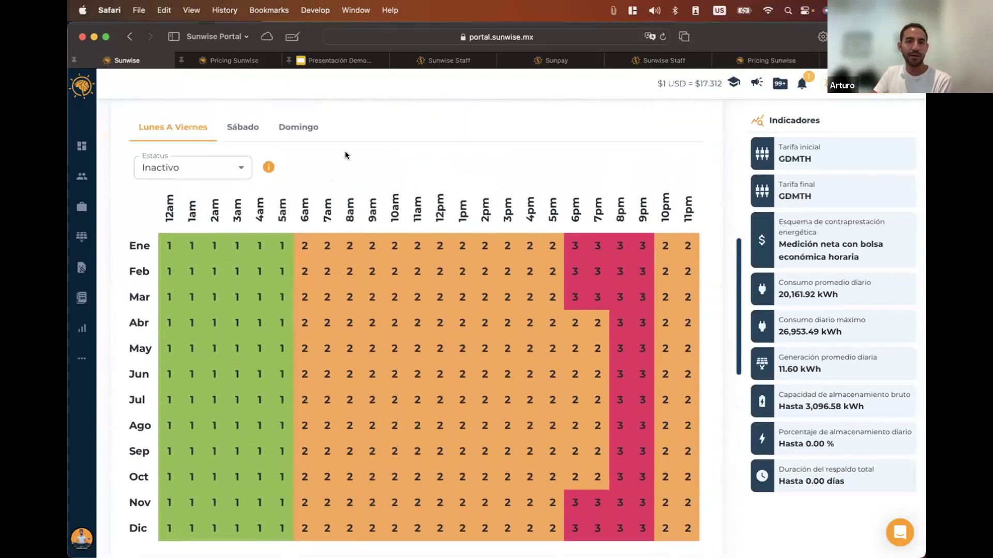
click(299, 127)
scroll(488, 330, down, 3)
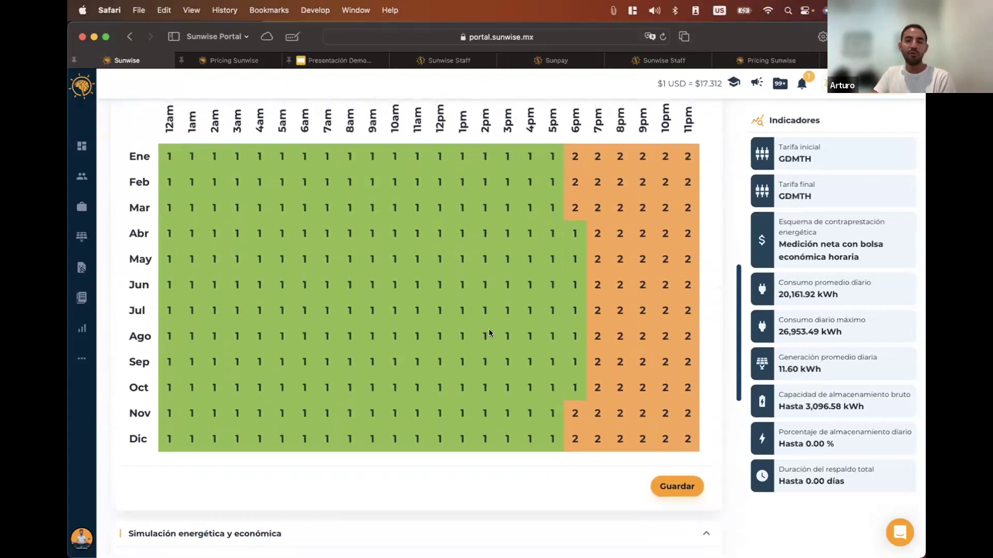
scroll(489, 330, up, 3)
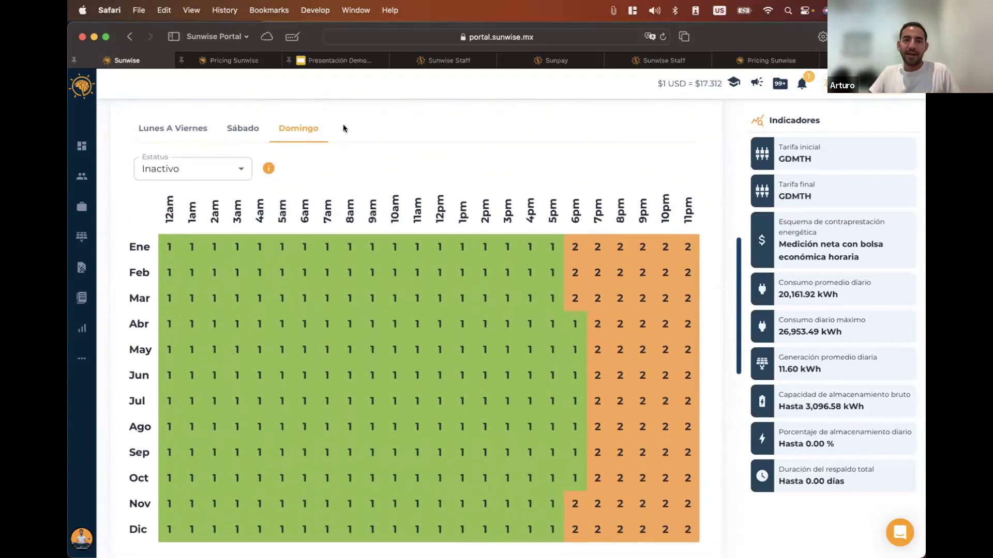
Return to the Dic simulation chart and show only Lunes instead of Domingo
scroll(470, 349, down, 10)
scroll(471, 349, down, 8)
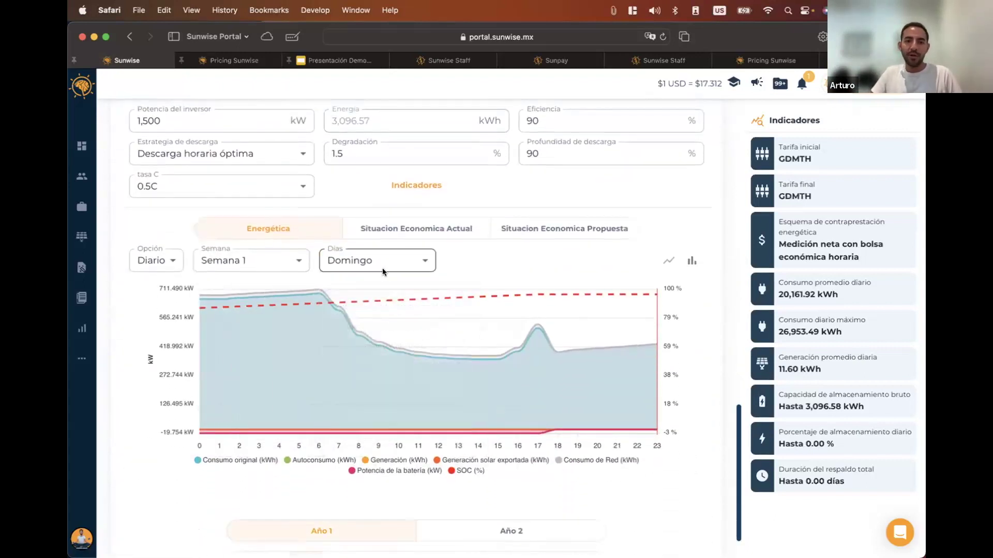
click(388, 263)
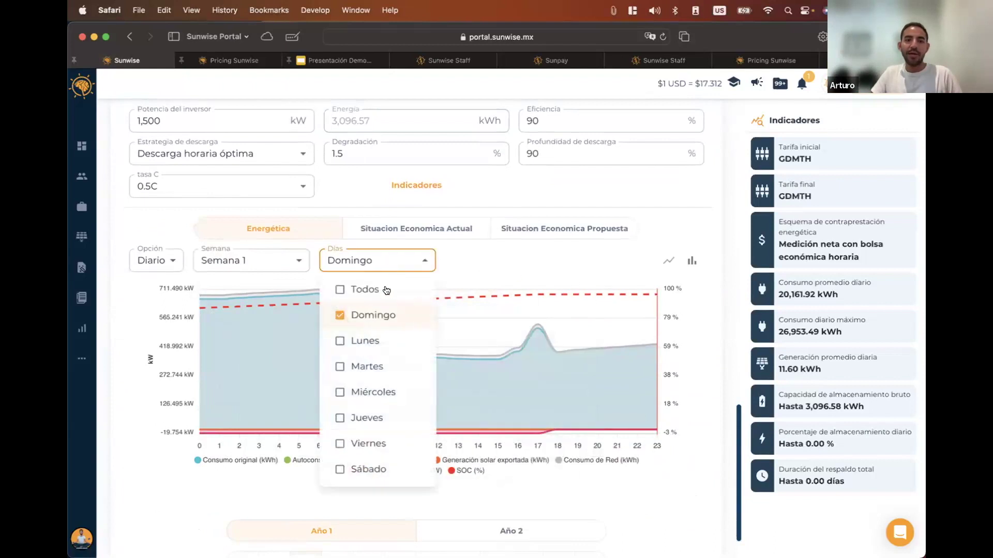
click(372, 341)
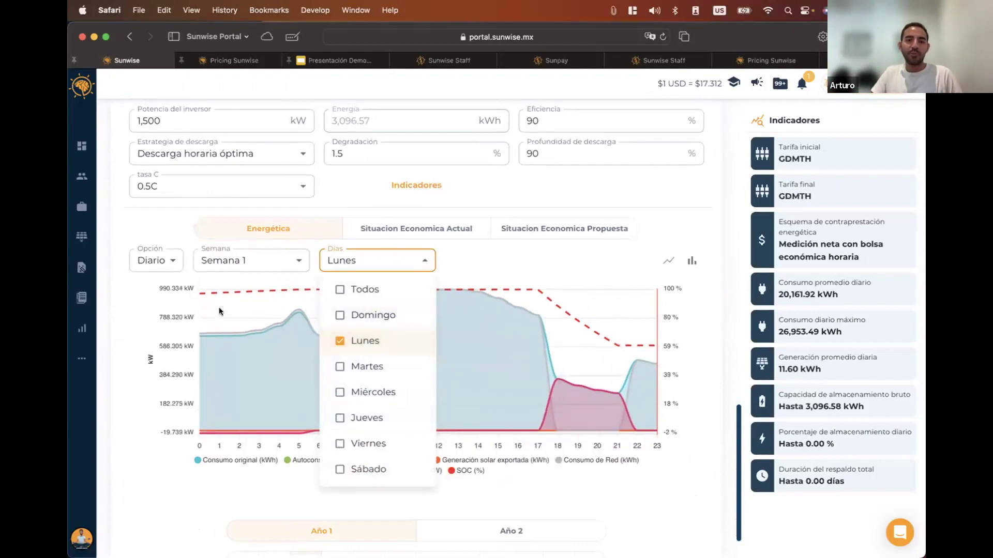
click(461, 279)
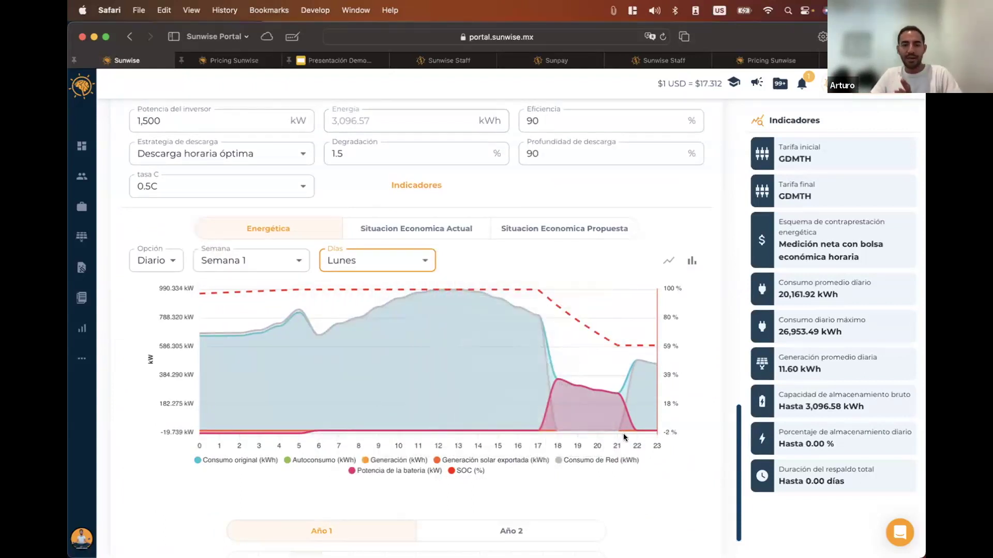
Review the Sistema de almacenamiento parameters, then switch to the presentation and show the Indicadores slide that defines them
scroll(625, 473, down, 2)
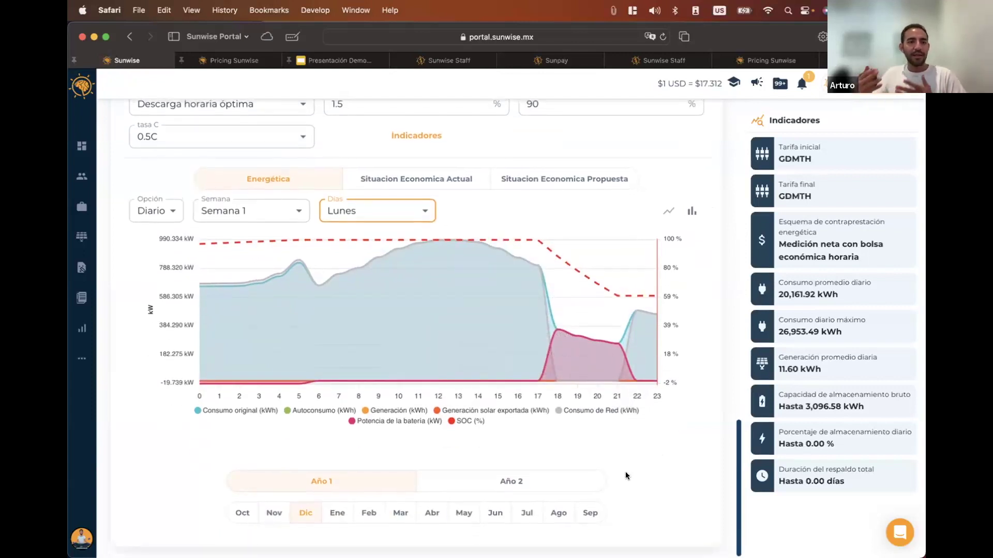
scroll(625, 475, up, 6)
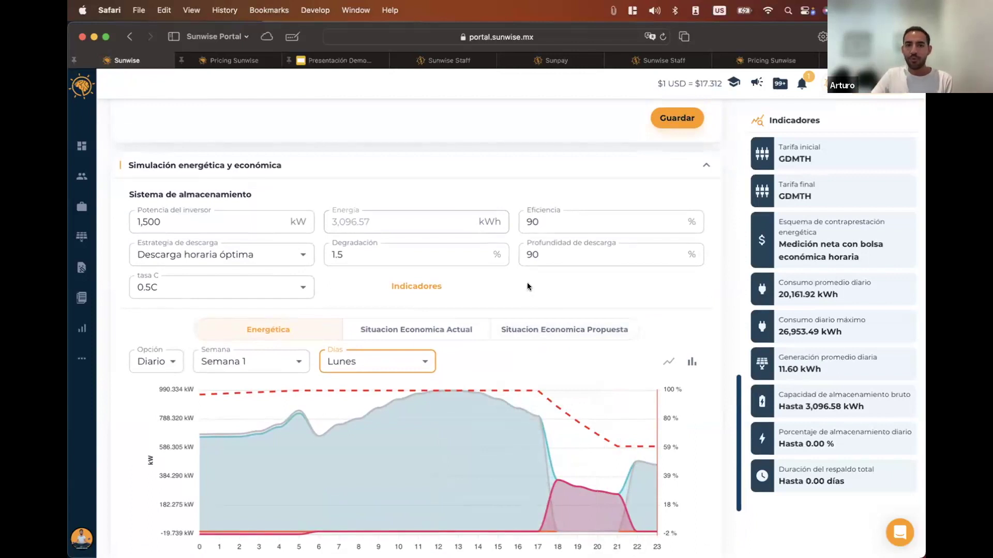
double_click(549, 225)
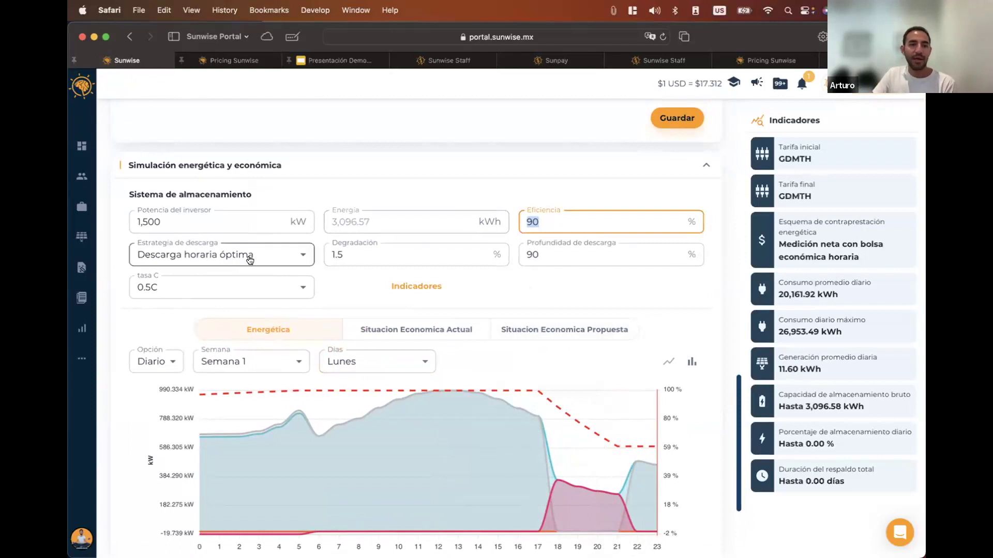
key(ctrl+Right)
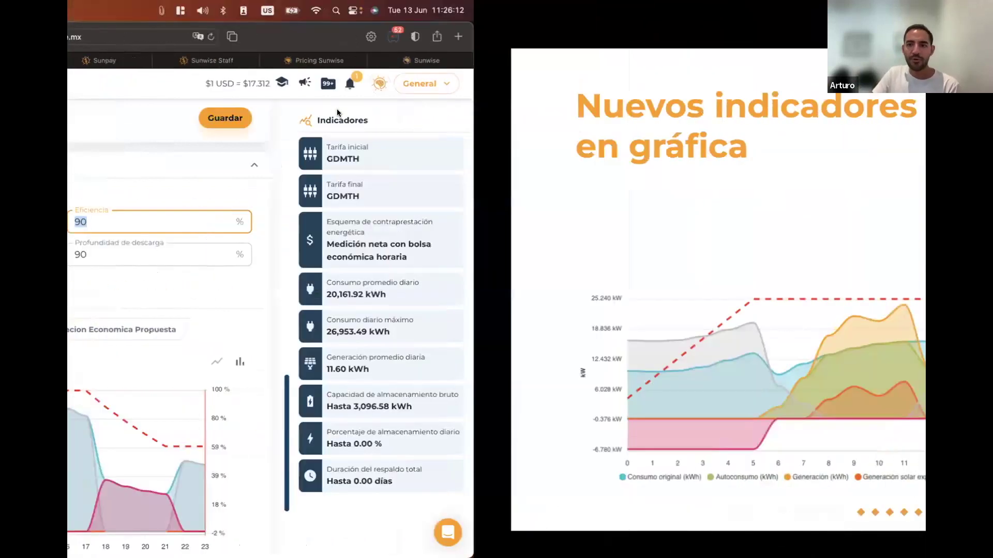
key(Right)
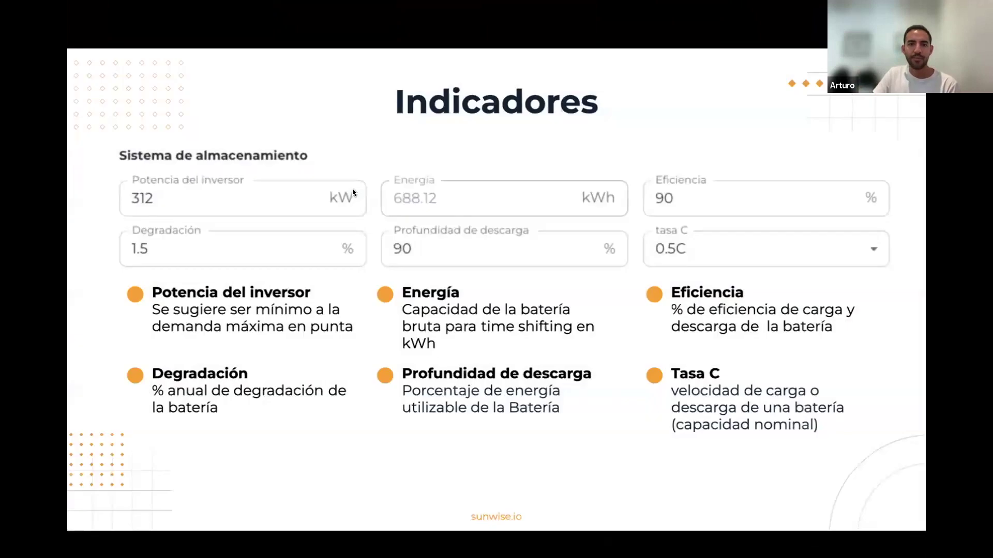
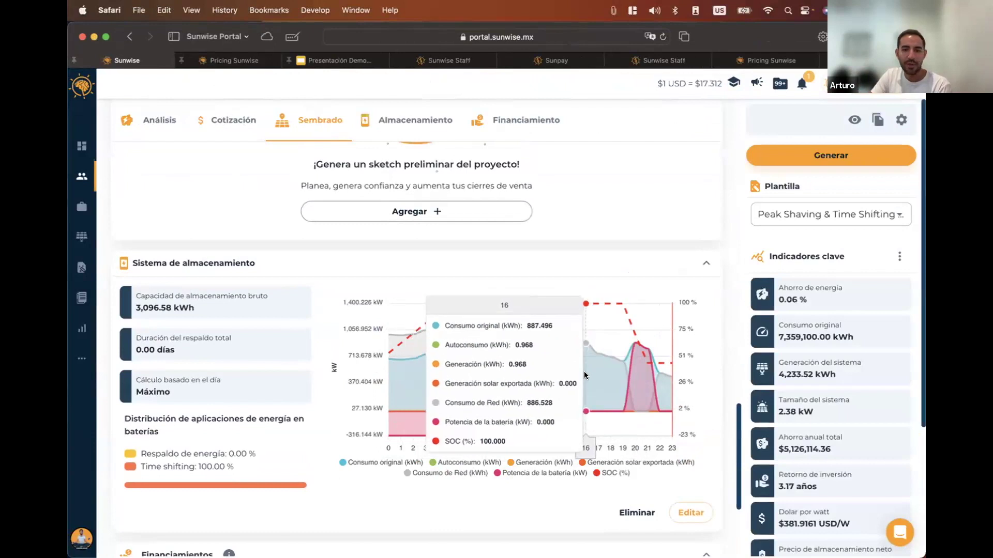
Examine the Sistema de almacenamiento summary and its hourly chart in the PS&TS Example proposal
scroll(687, 410, up, 4)
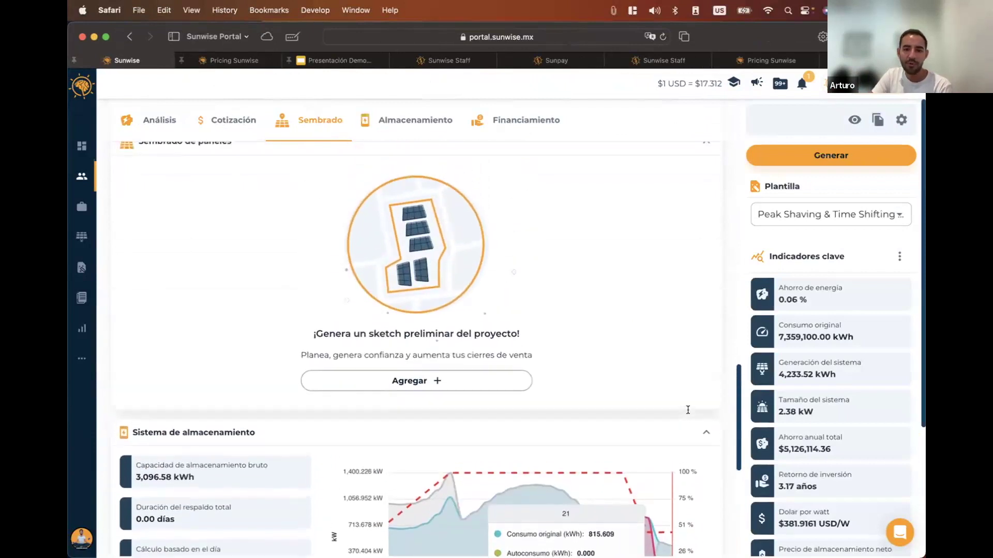
scroll(429, 477, down, 4)
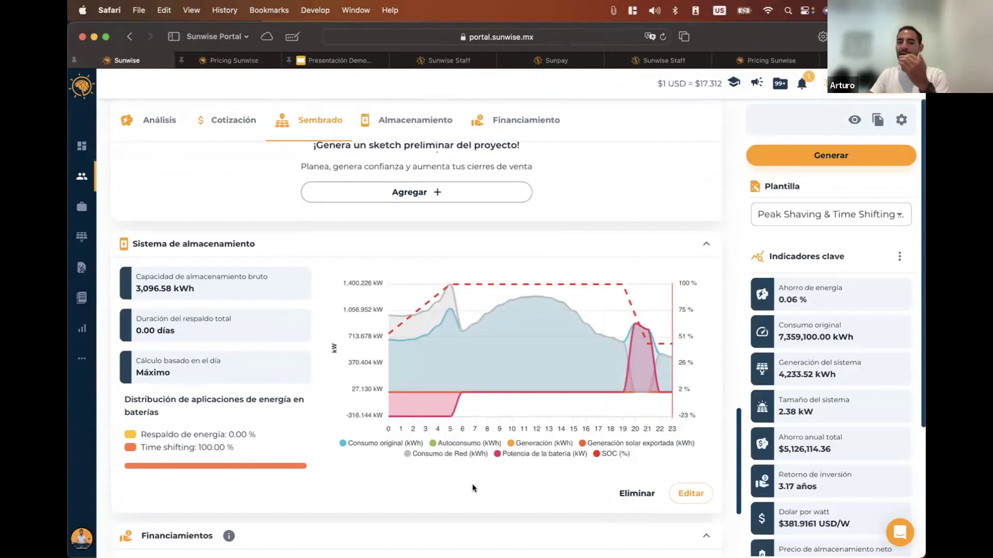
scroll(513, 412, up, 3)
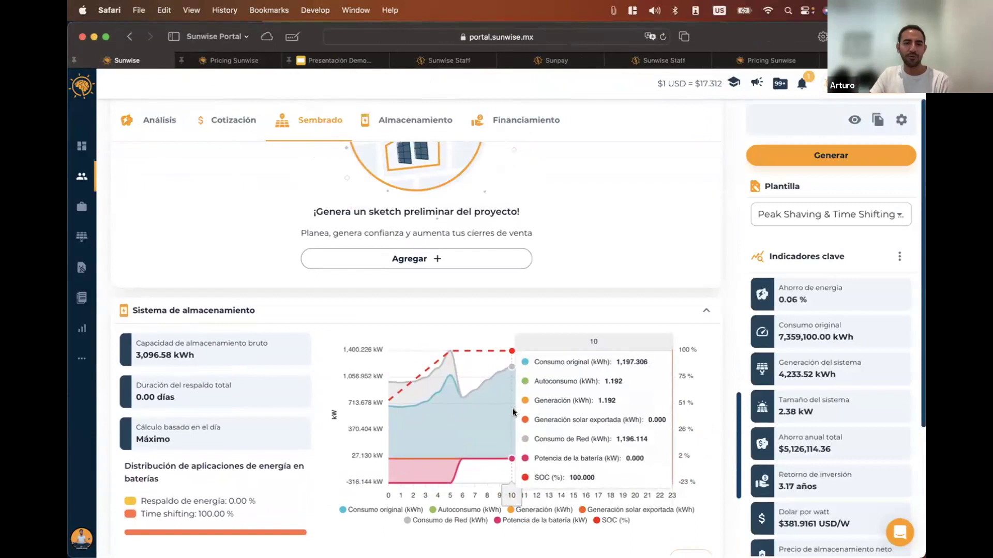
Choose the Peak Shaving & Time Shifting template for the PS&TS Example proposal and generate the proposal
scroll(513, 412, up, 15)
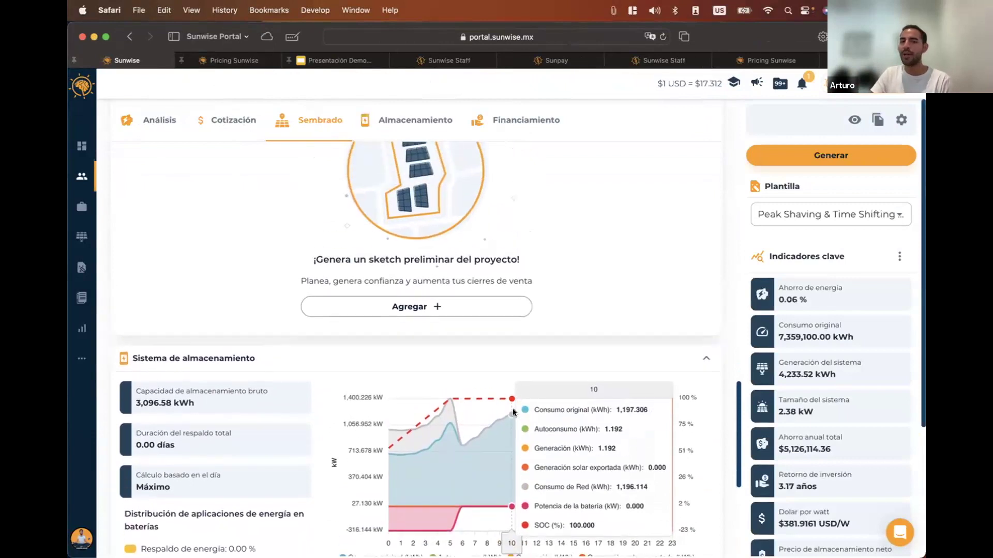
click(898, 216)
click(841, 403)
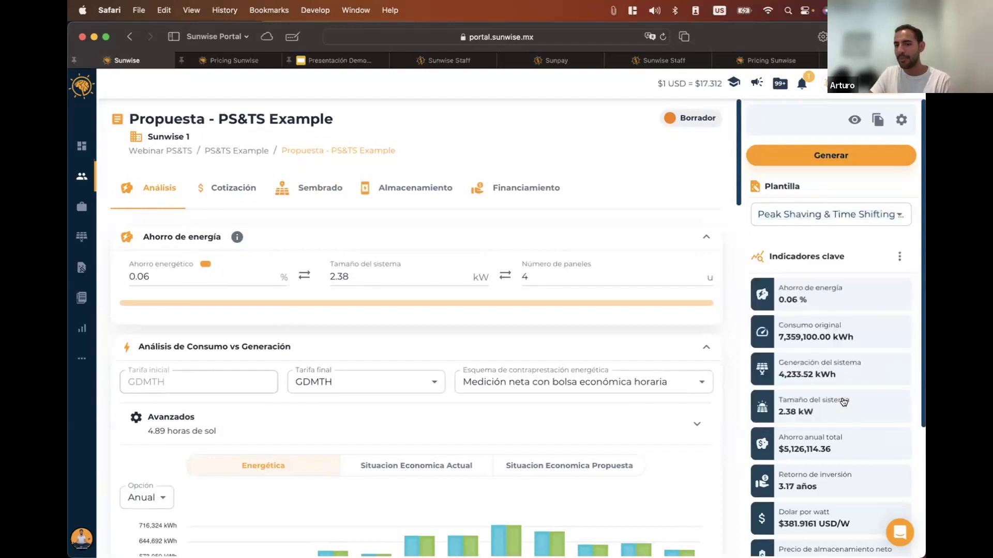
click(840, 155)
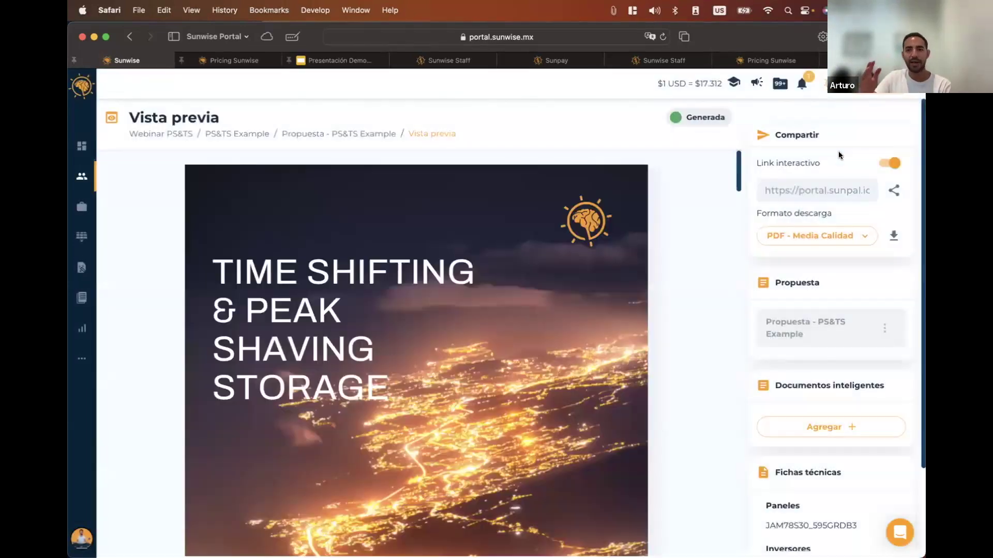
Review the generated proposal's cover indicators, Peak Shaving and Time Shifting explanations, savings projection and current CFE payment chart
scroll(427, 301, down, 10)
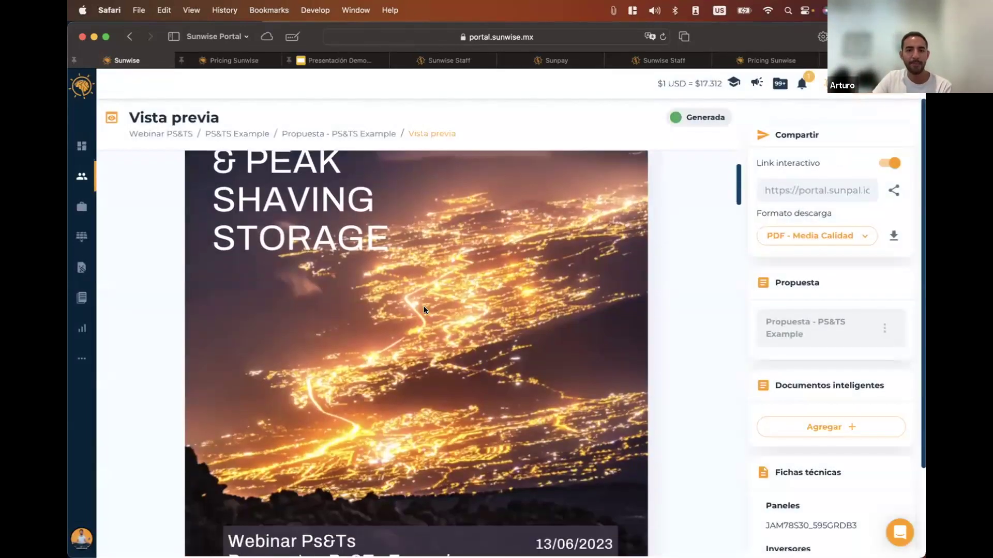
scroll(425, 310, down, 2)
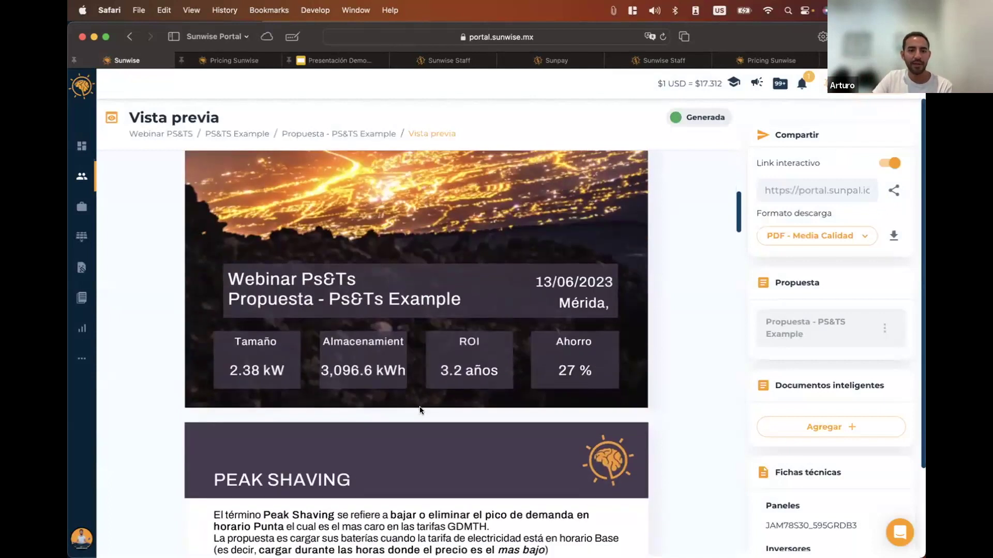
scroll(419, 410, down, 3)
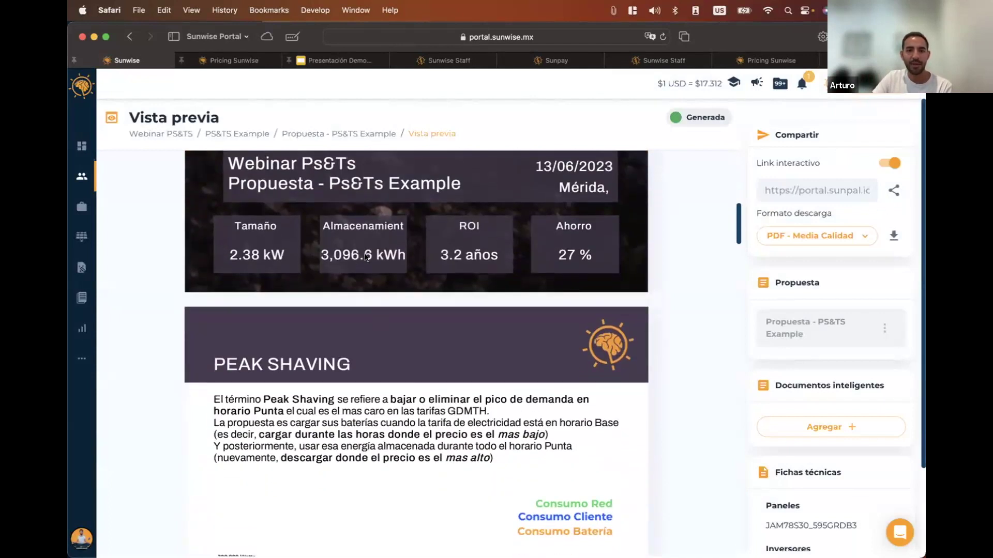
scroll(472, 261, down, 1)
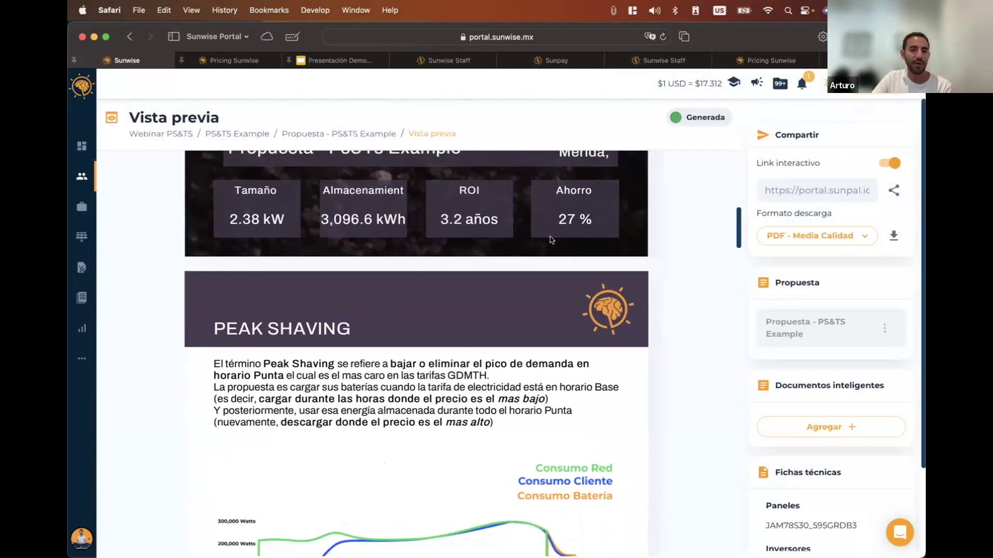
scroll(552, 235, down, 6)
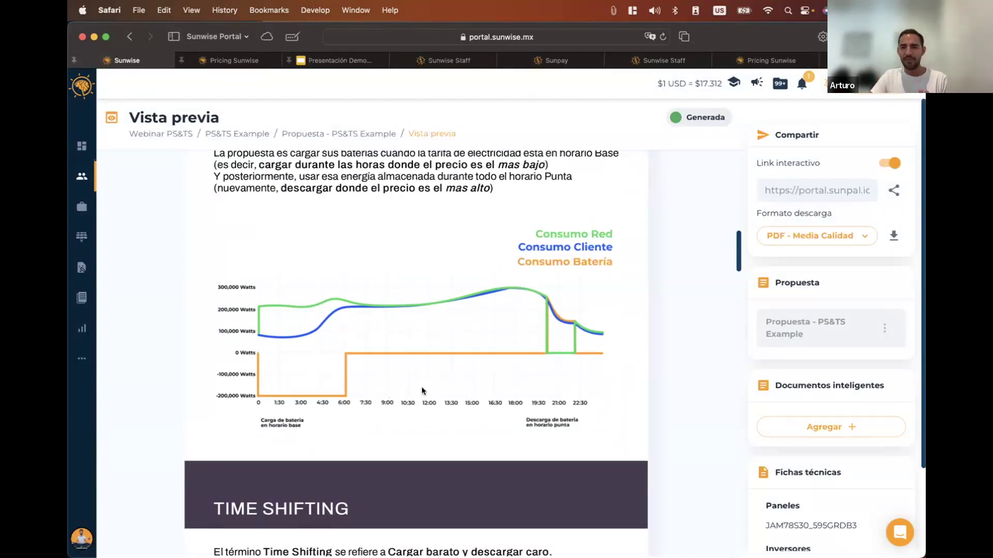
scroll(422, 389, down, 10)
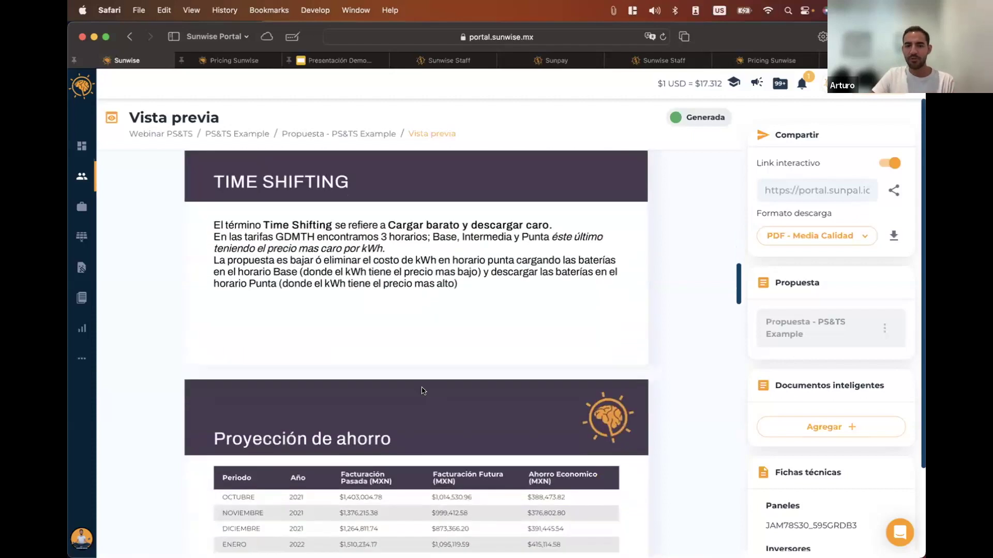
scroll(422, 390, down, 15)
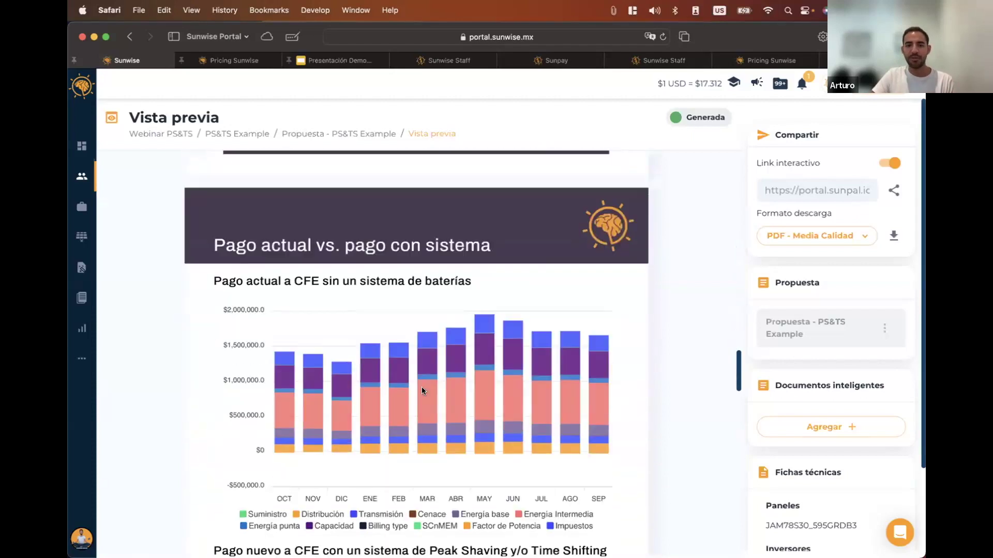
Compare the example summer day and winter day charts in the generated proposal
scroll(422, 390, up, 15)
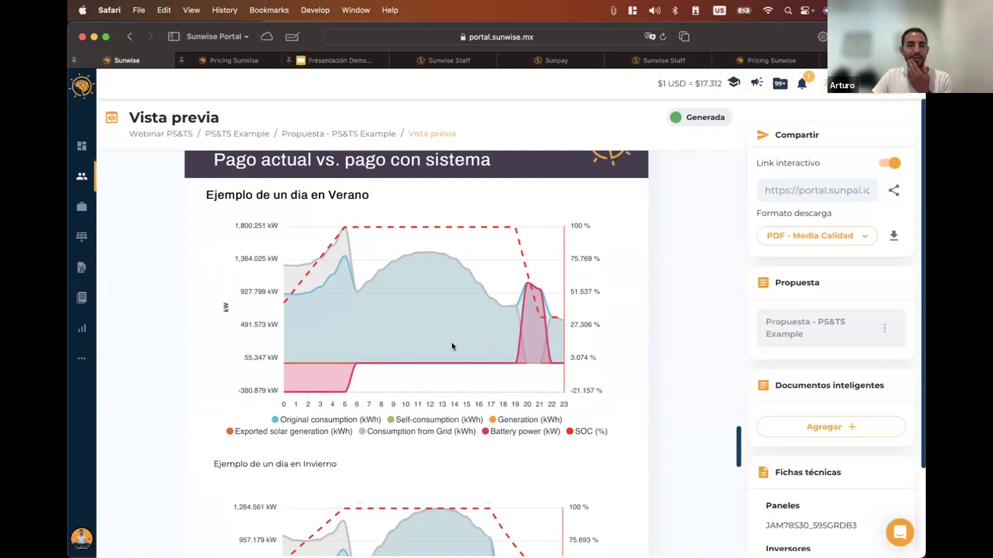
scroll(452, 346, down, 5)
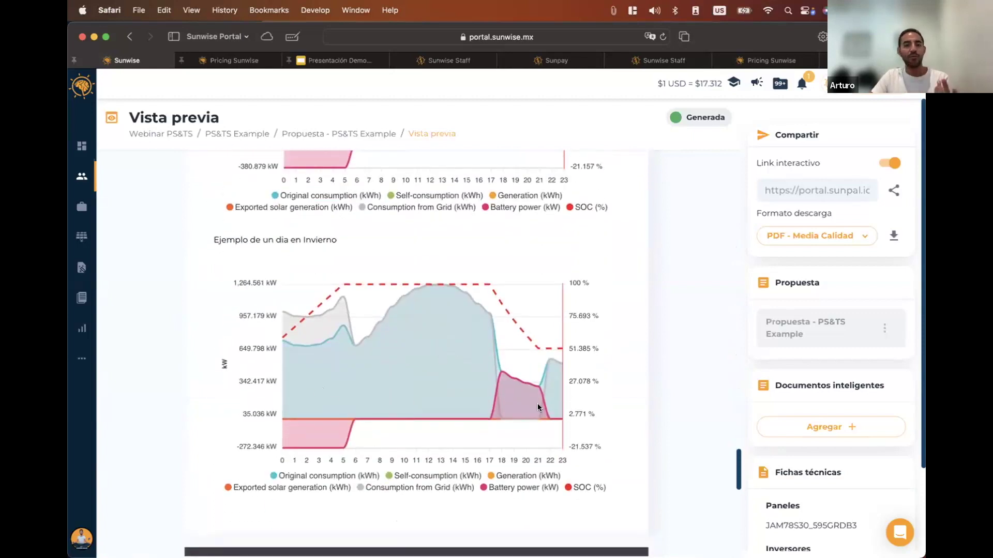
scroll(529, 409, up, 2)
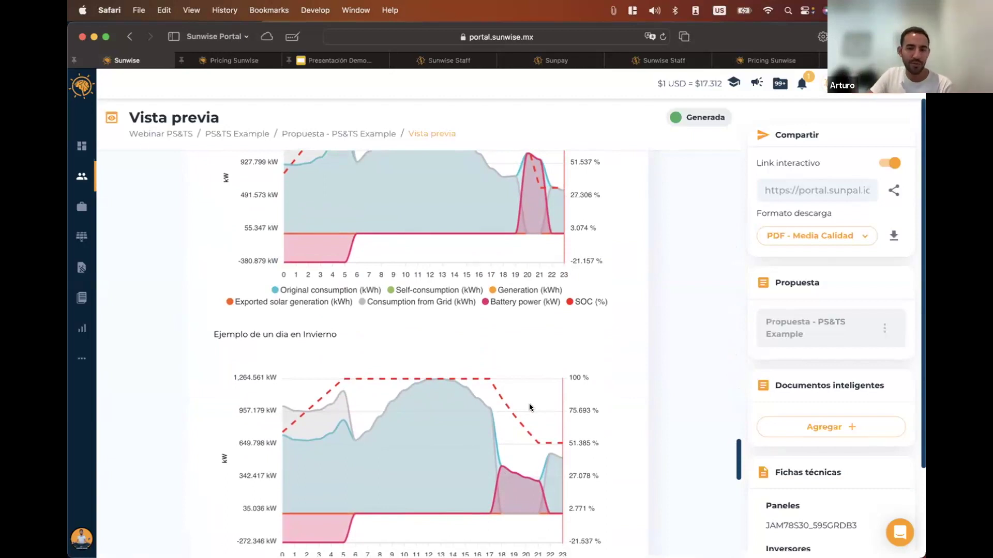
View the winter day chart and the 1P384S storage data sheet, and return to the Propuesta - PS&TS Example document
scroll(529, 407, down, 3)
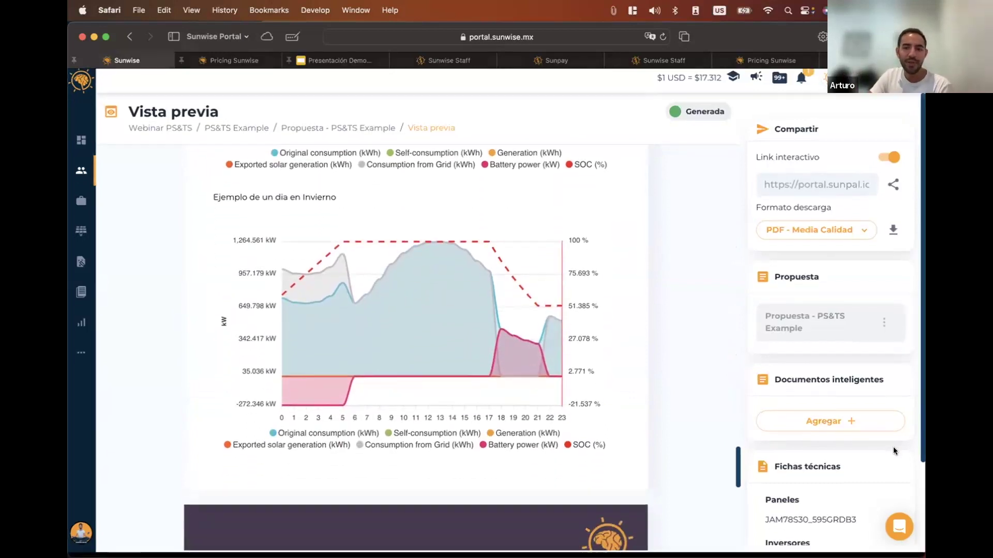
scroll(832, 459, down, 2)
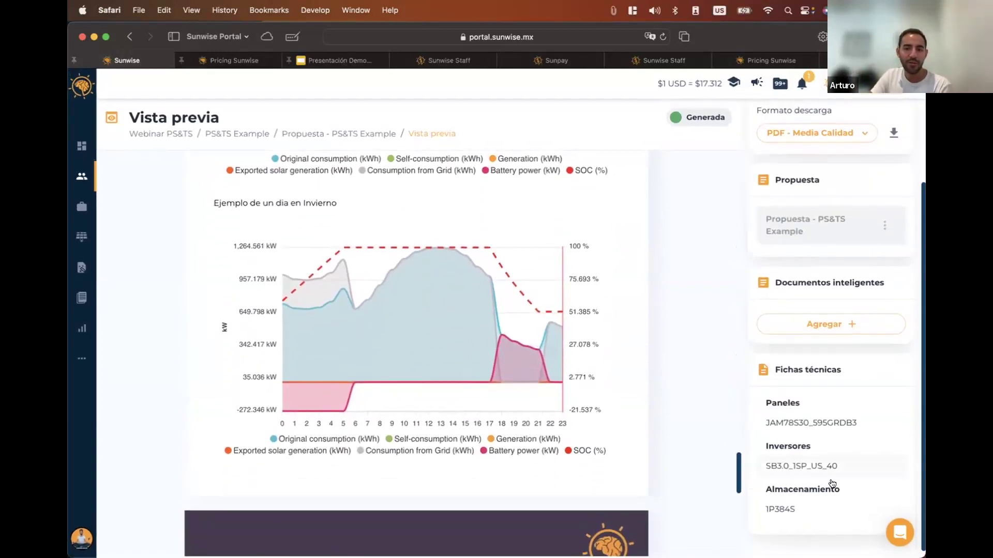
click(791, 511)
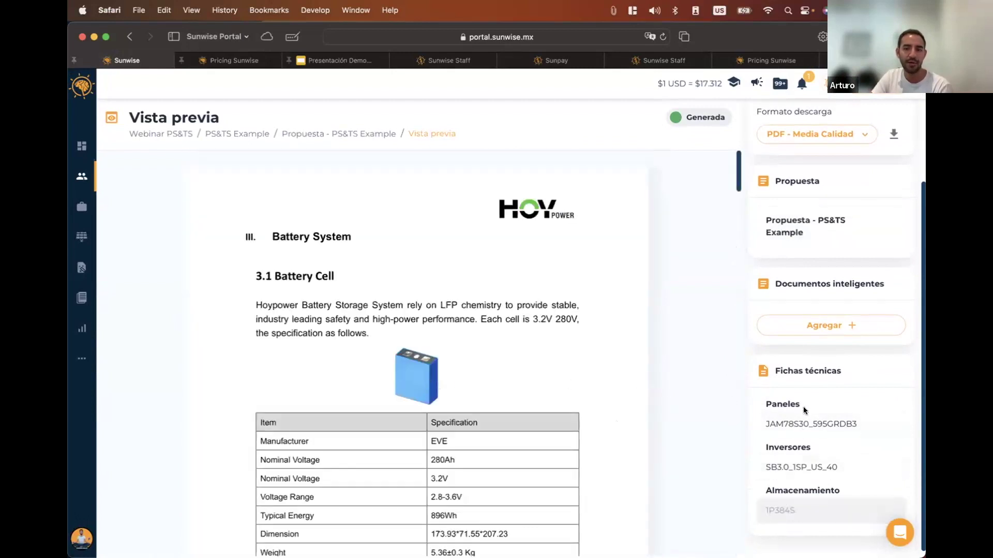
click(806, 222)
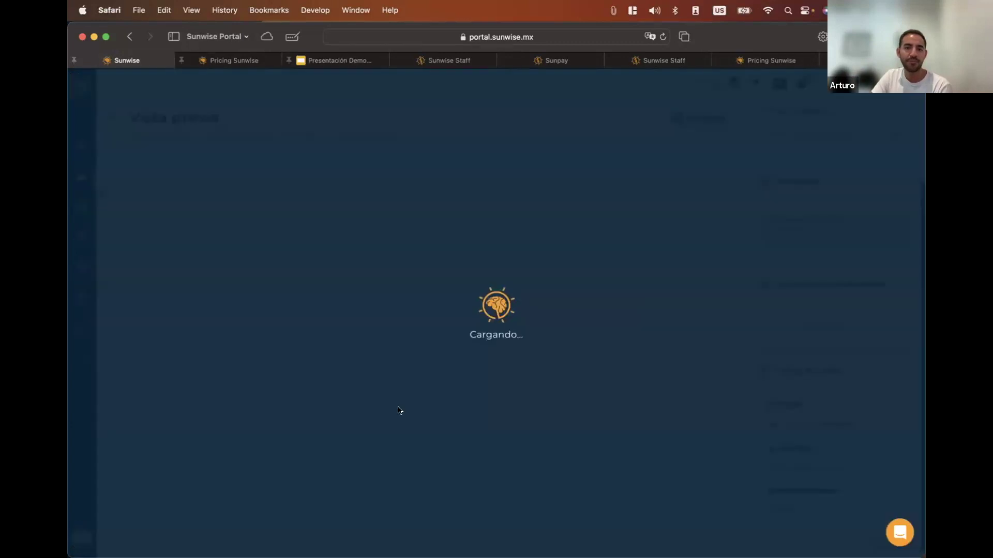
Compare the current CFE payment chart without batteries against the new payment chart with Peak Shaving and Time Shifting
scroll(413, 357, down, 3)
scroll(413, 357, down, 20)
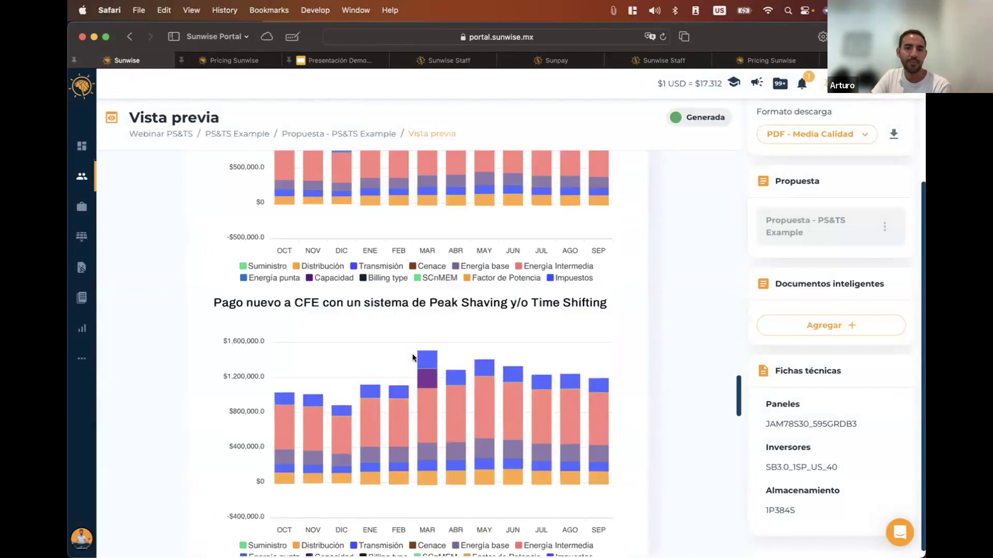
scroll(412, 357, up, 10)
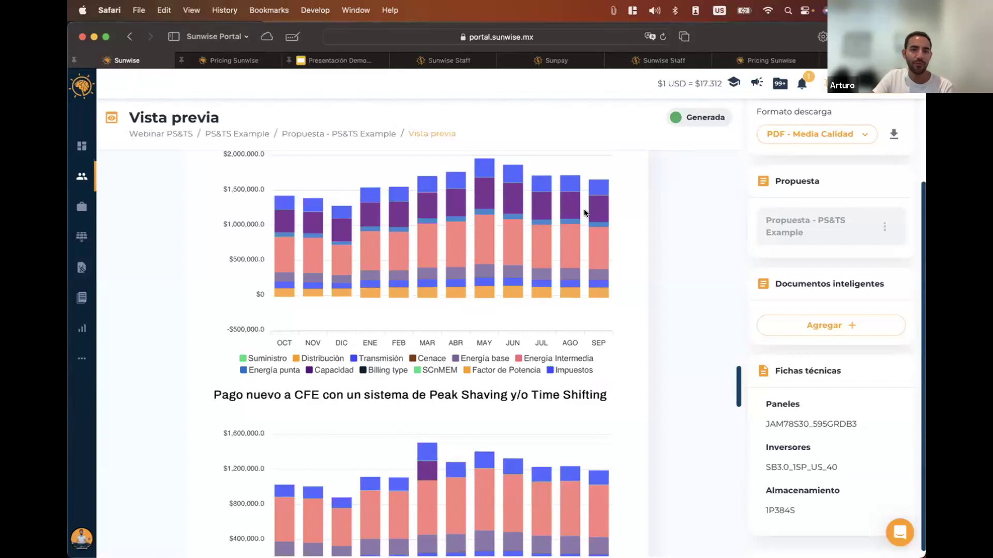
scroll(598, 213, down, 2)
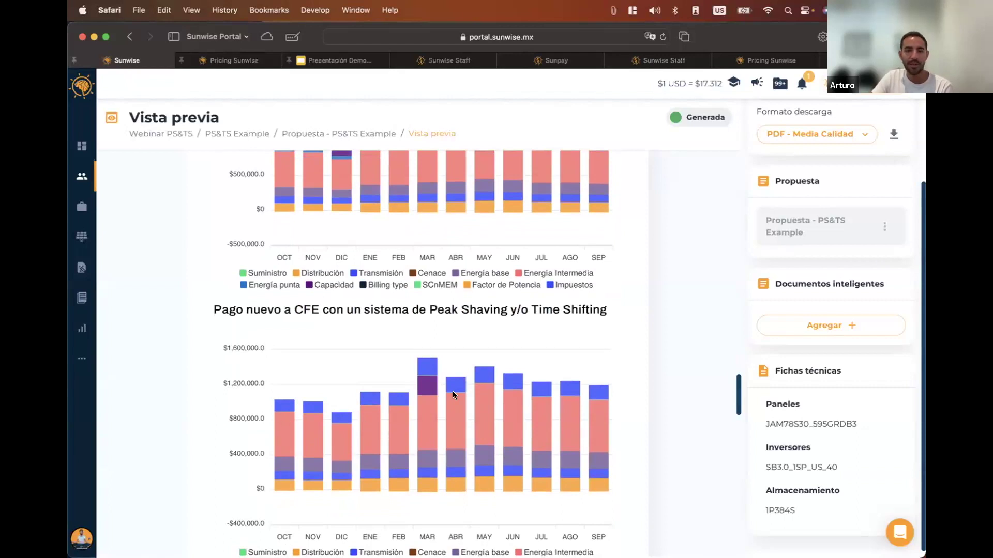
scroll(530, 394, down, 1)
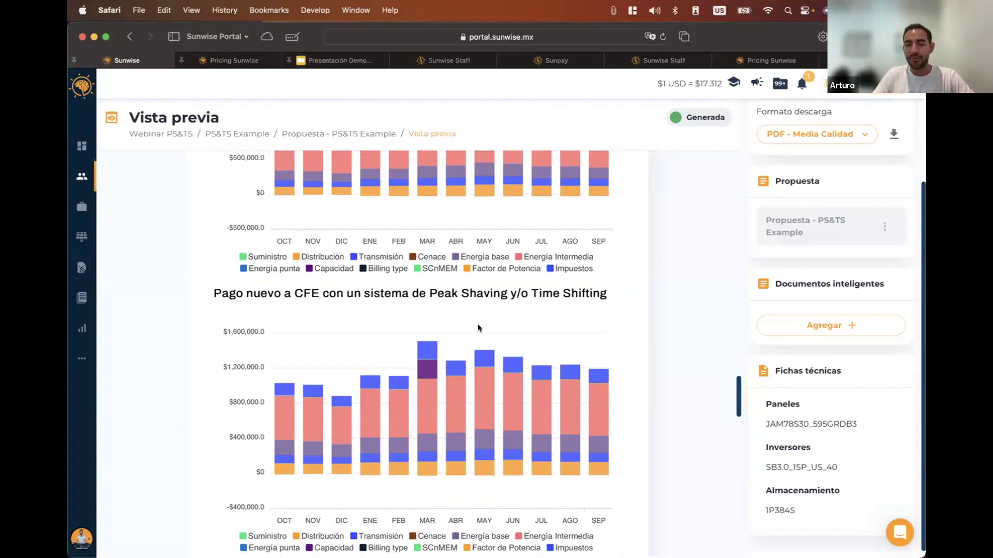
scroll(477, 324, up, 5)
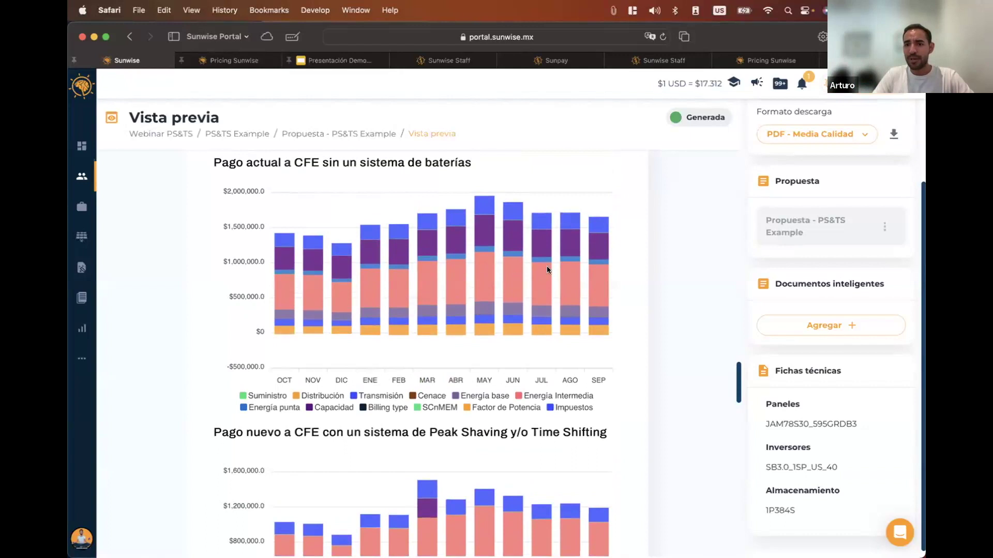
Share the proposal's interactive link to Reminders, adding it to the Next Actions list
scroll(438, 283, up, 10)
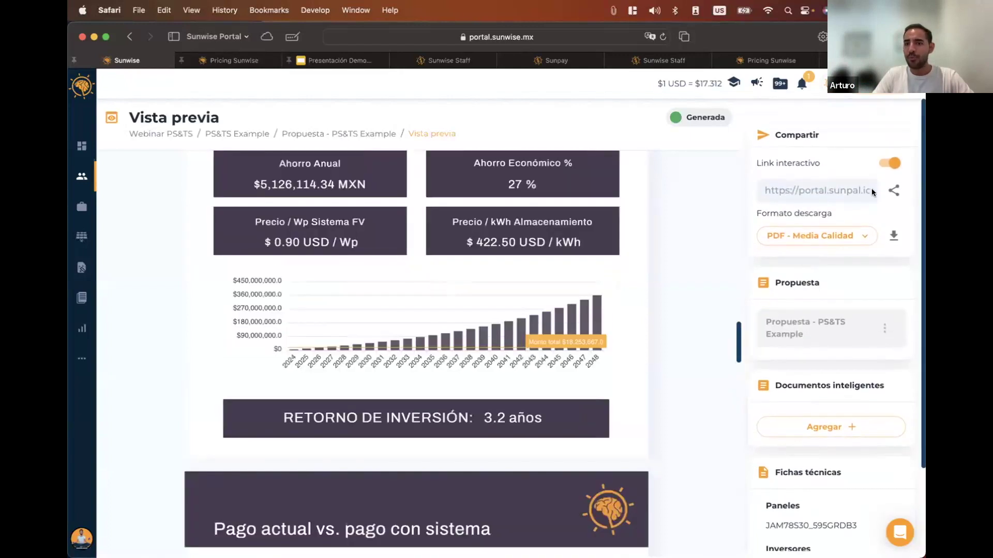
click(893, 190)
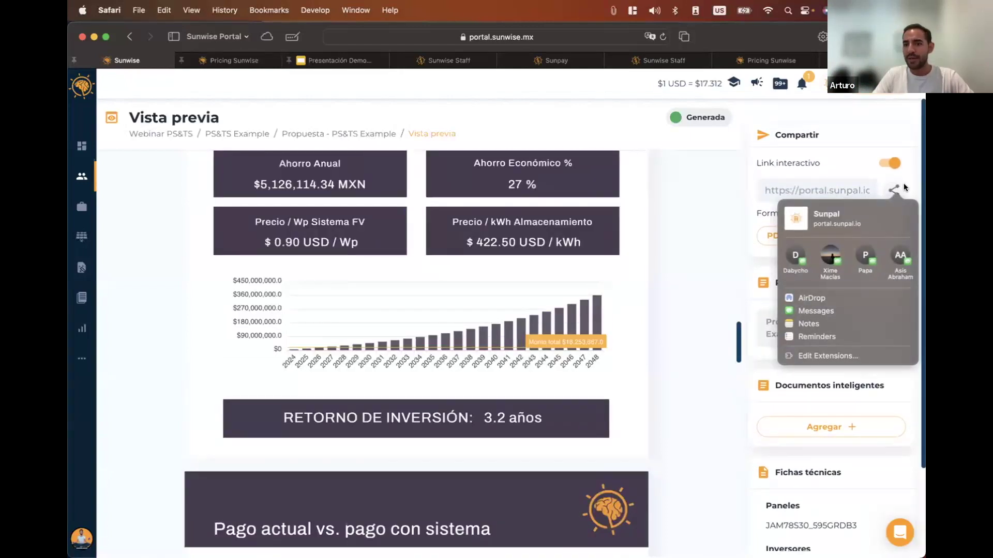
click(822, 337)
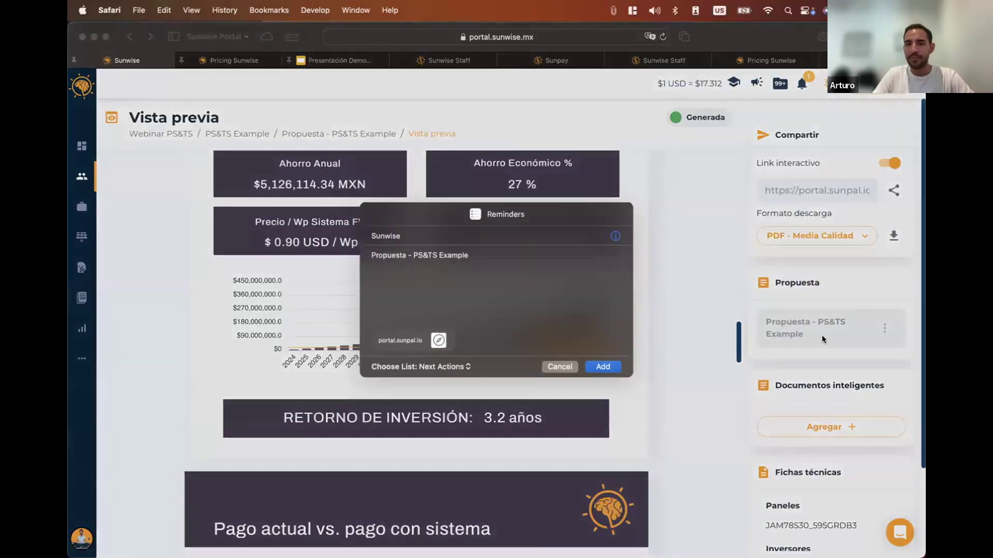
click(610, 367)
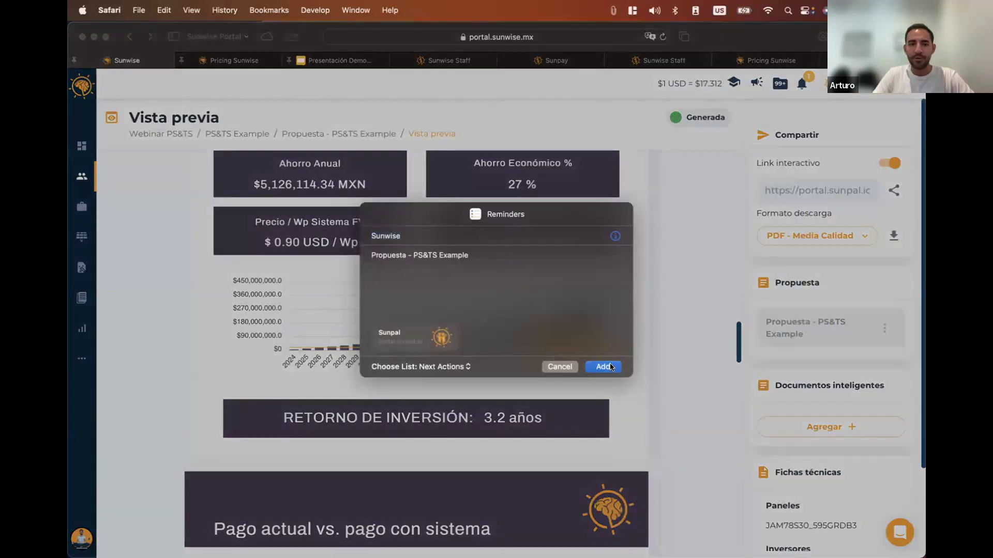
Return to the Propuesta - PS&TS Example editor and duplicate the proposal as "Solar + Storage - PS&TS Example"
scroll(502, 268, up, 15)
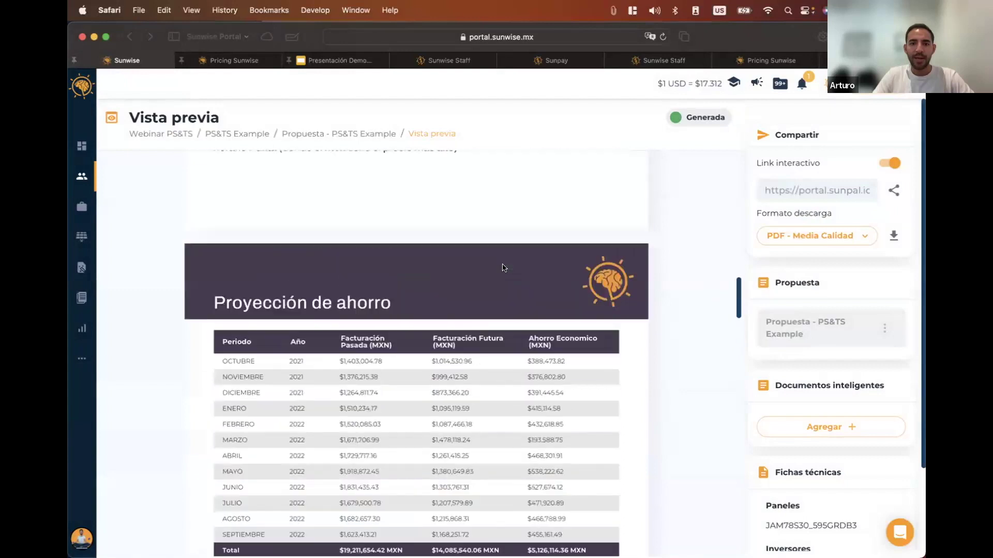
scroll(502, 267, up, 15)
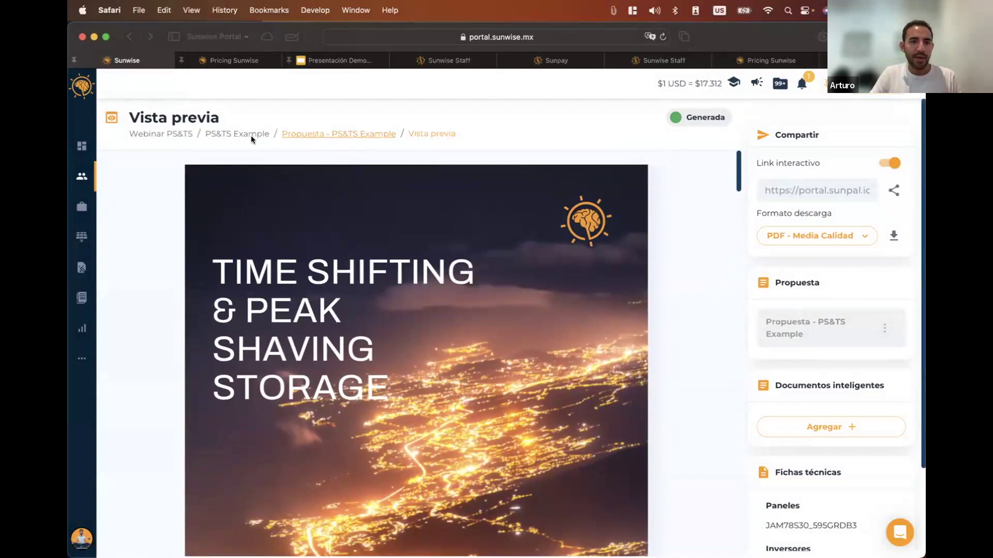
click(355, 134)
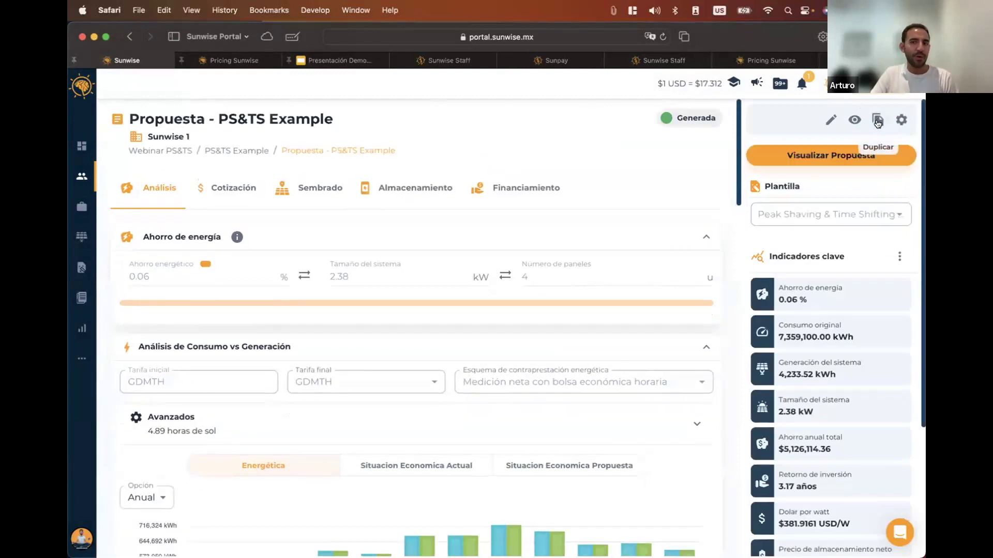
click(877, 121)
drag(480, 331, 385, 332)
text(Solar + Storage)
click(585, 382)
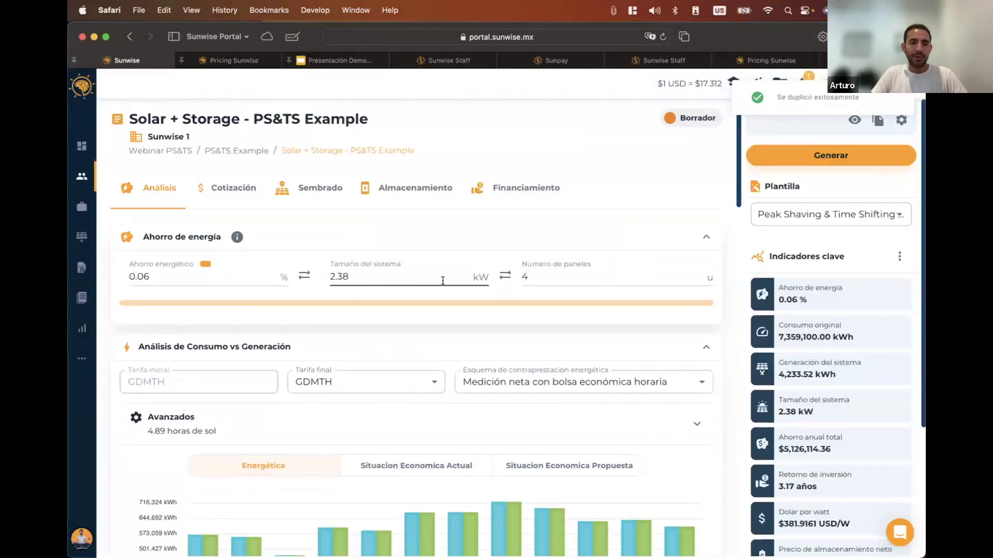
Set the solar system size of the Solar + Storage proposal to 200 kW
drag(362, 278, 317, 276)
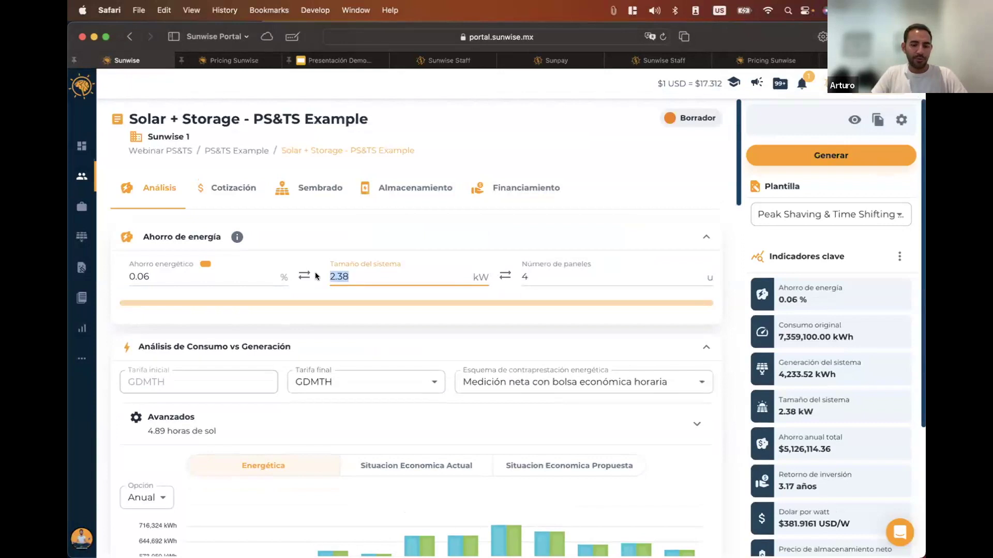
text(200)
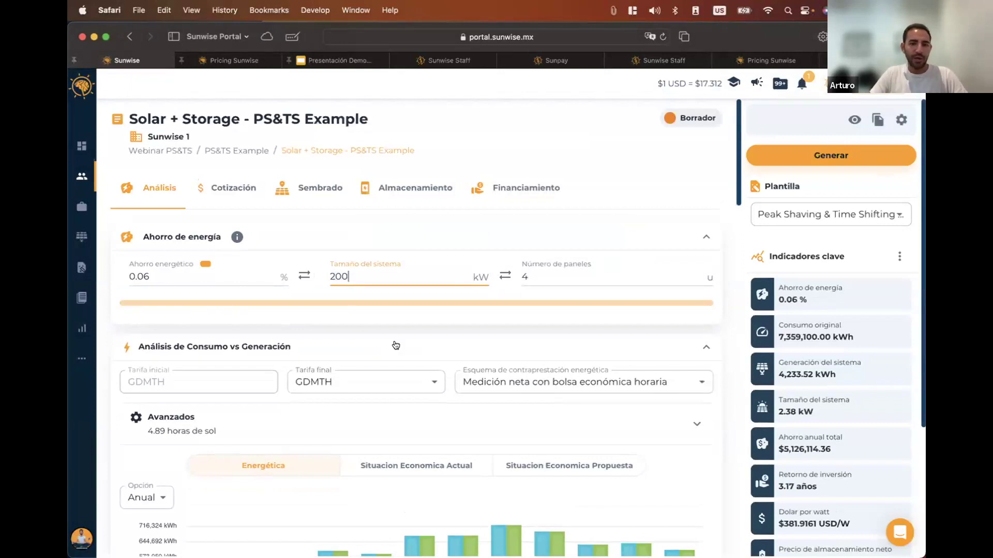
scroll(408, 360, down, 3)
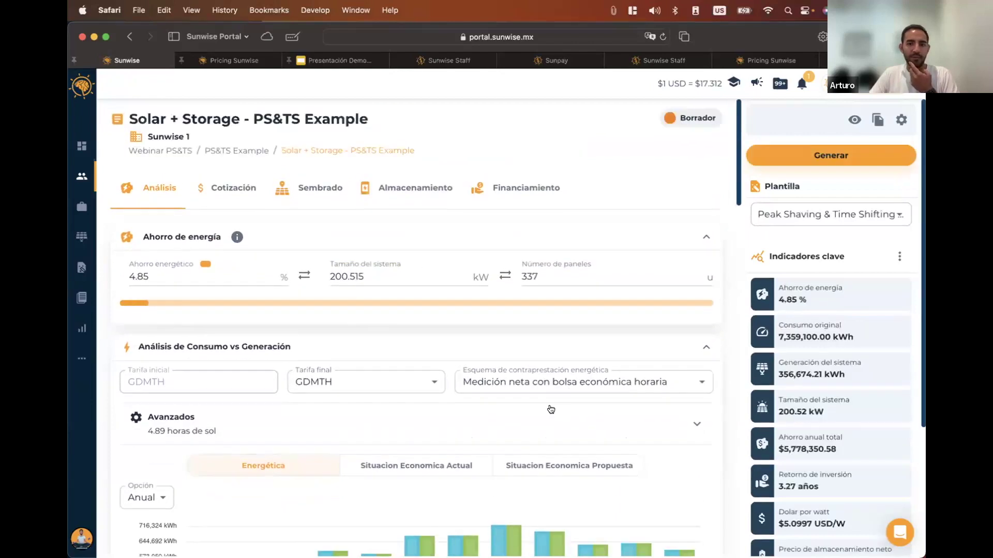
View the available Esquema de contraprestación energética options without changing the scheme
scroll(561, 413, down, 2)
click(564, 305)
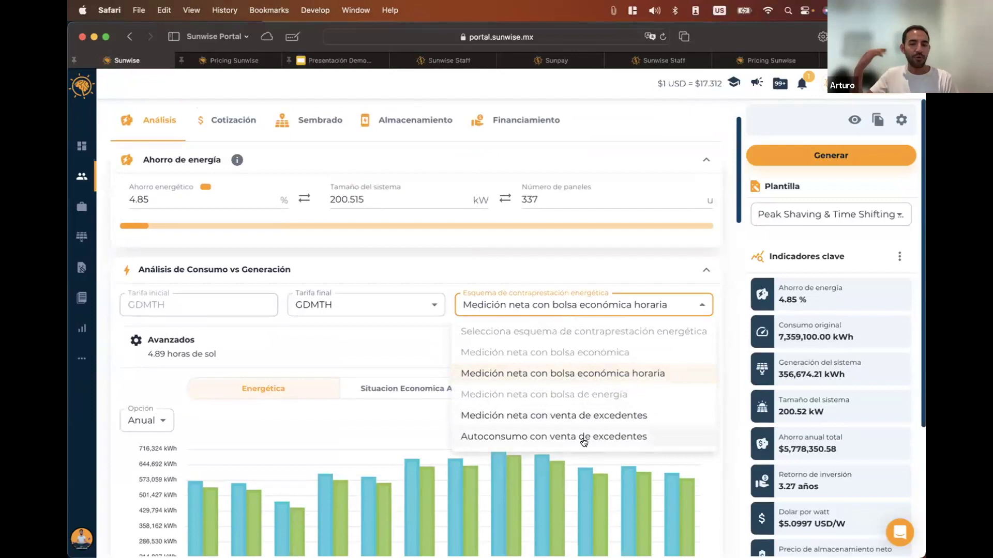
click(393, 340)
Review the consumption versus generation analysis in the energy, proposed economic and current economic charts
scroll(408, 383, down, 2)
scroll(411, 394, down, 5)
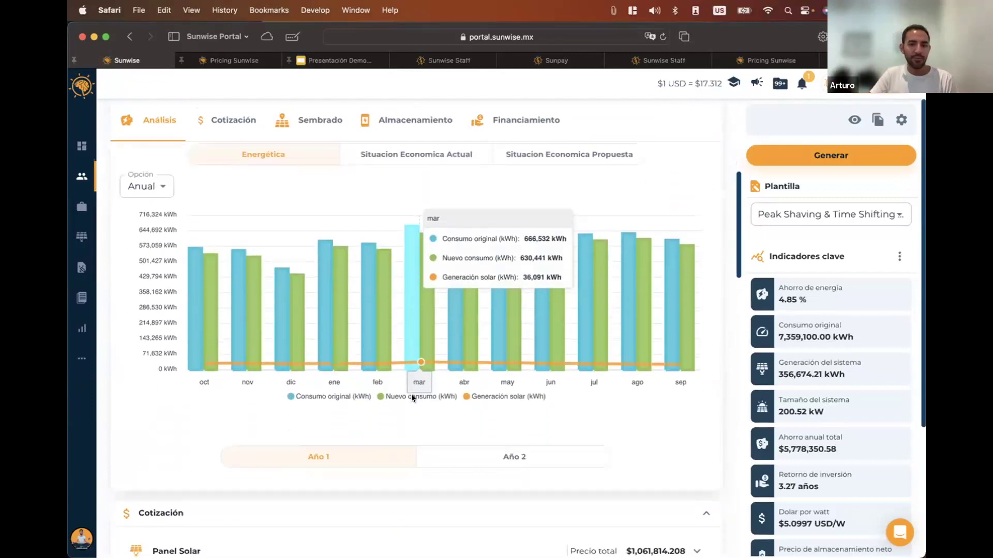
scroll(387, 280, up, 2)
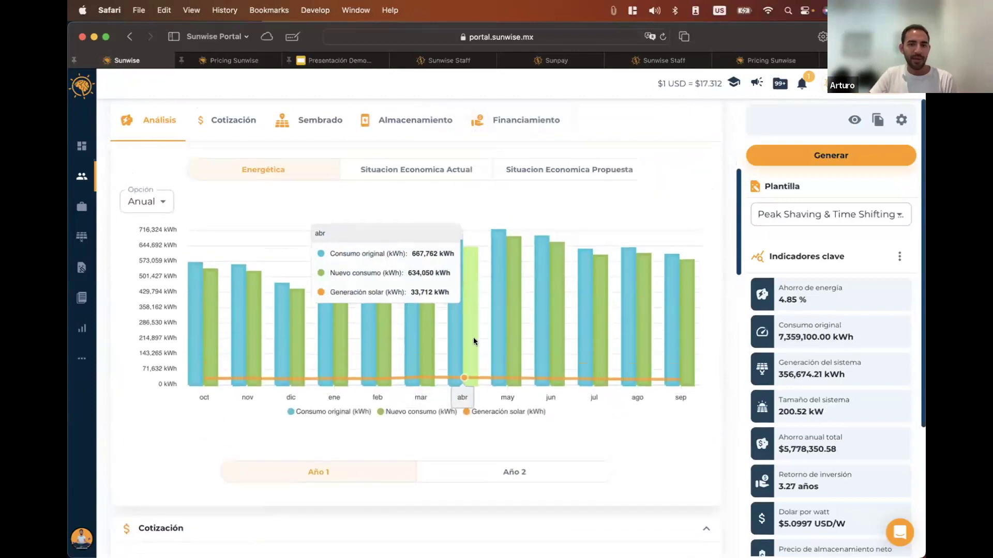
scroll(473, 338, up, 2)
click(548, 202)
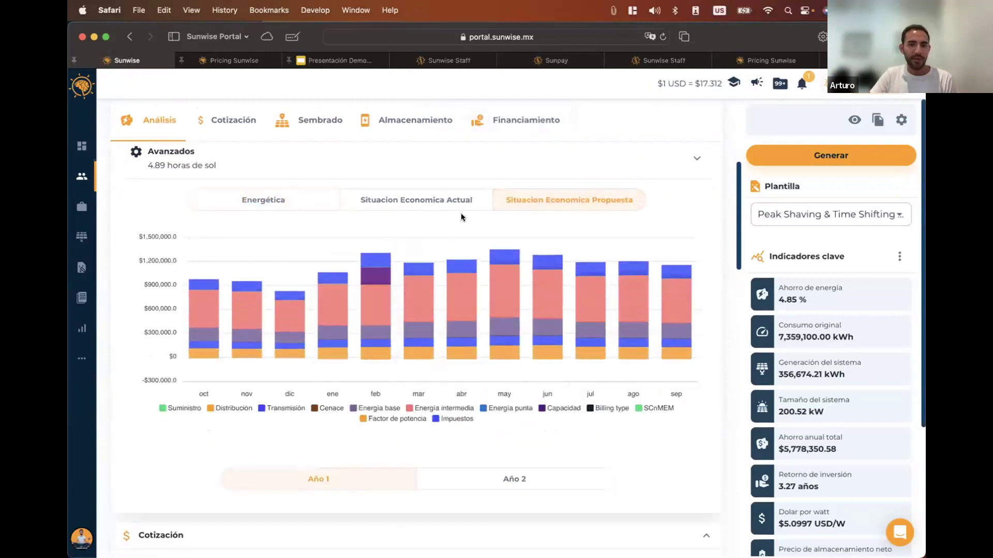
click(416, 200)
click(291, 201)
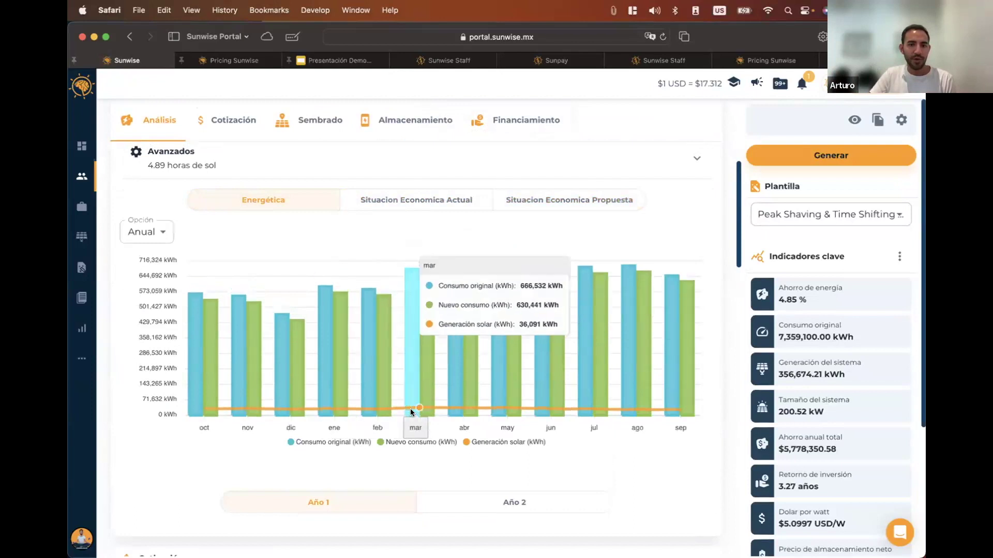
Open the Solar + Storage proposal's storage system for editing and examine its hourly chart for October, Semana 1, Martes
scroll(388, 414, down, 6)
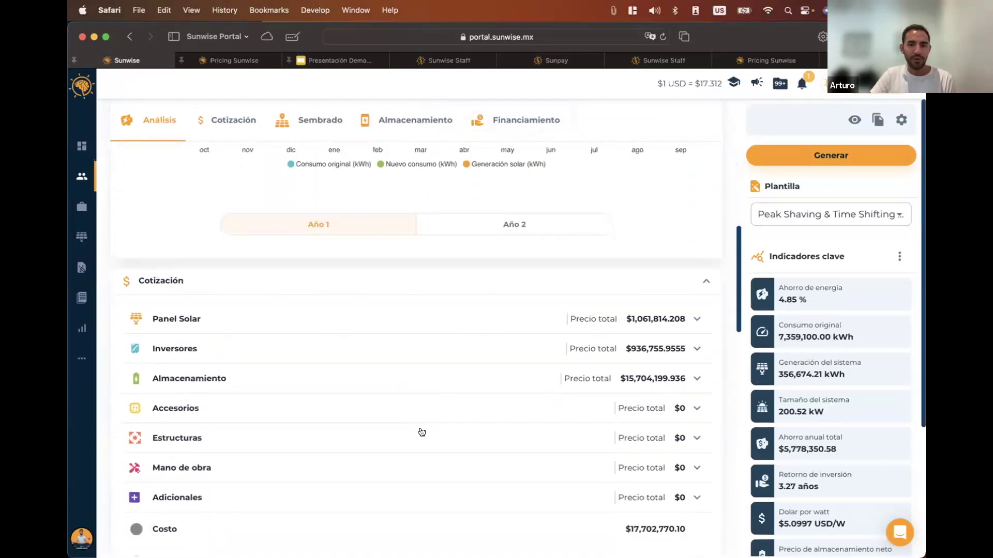
scroll(419, 429, down, 3)
click(415, 121)
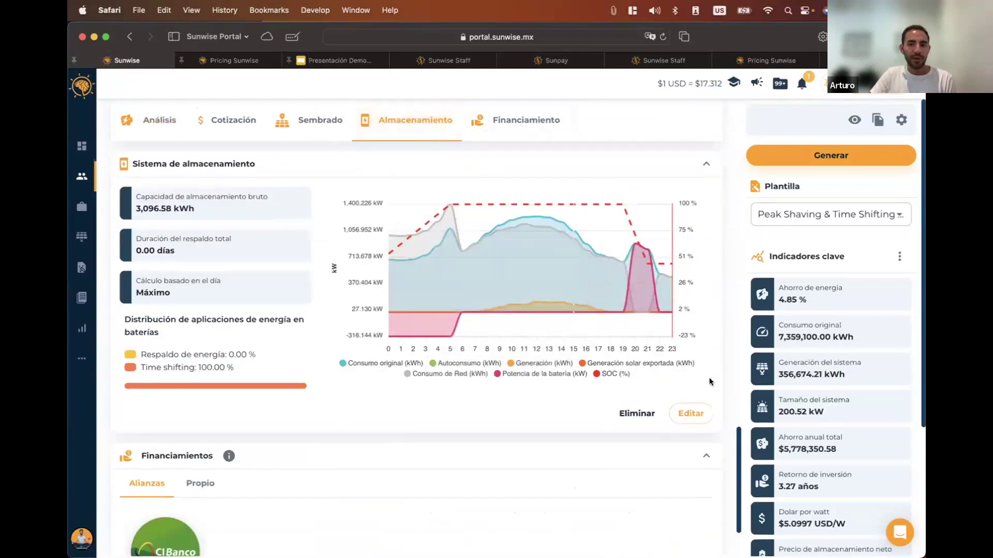
click(684, 414)
scroll(465, 394, down, 10)
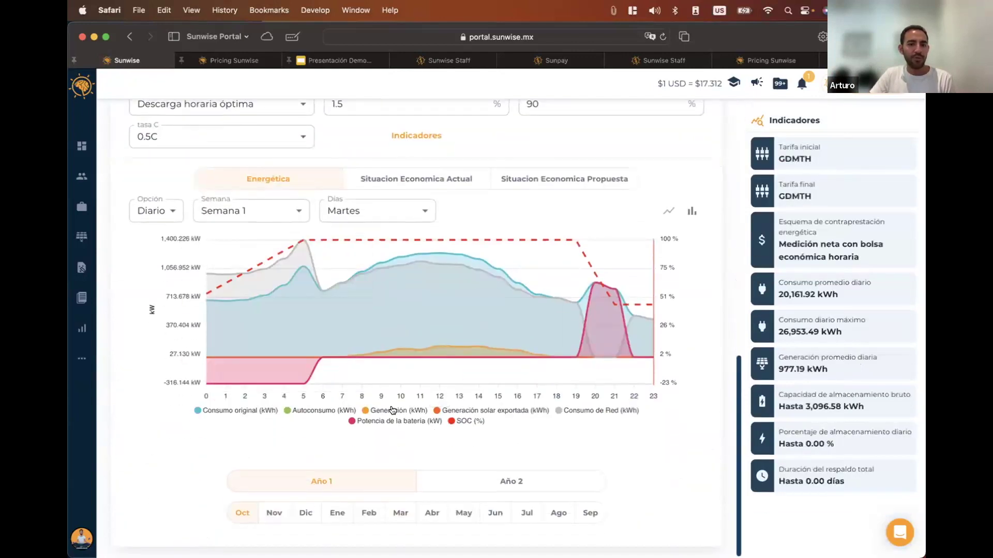
mouse_move(431, 356)
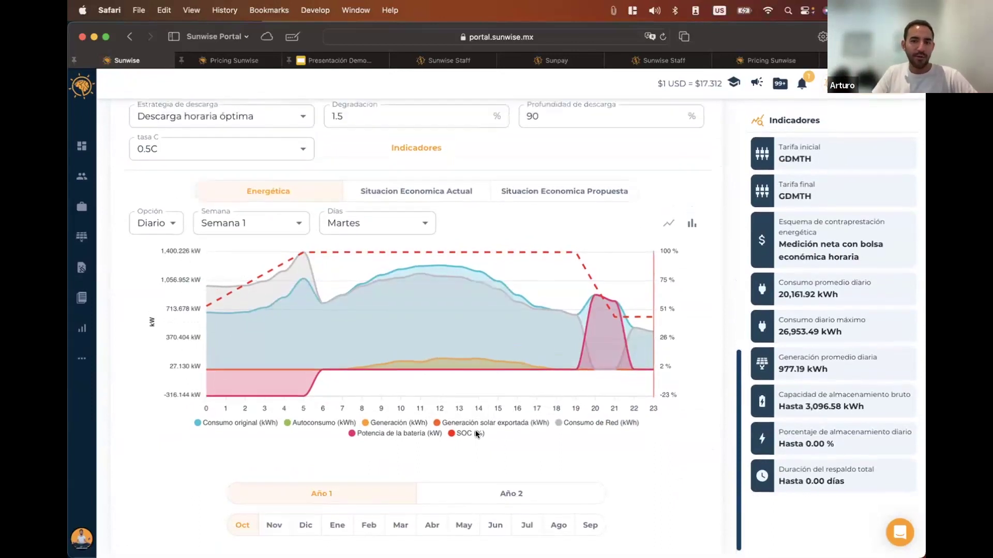
scroll(476, 433, up, 10)
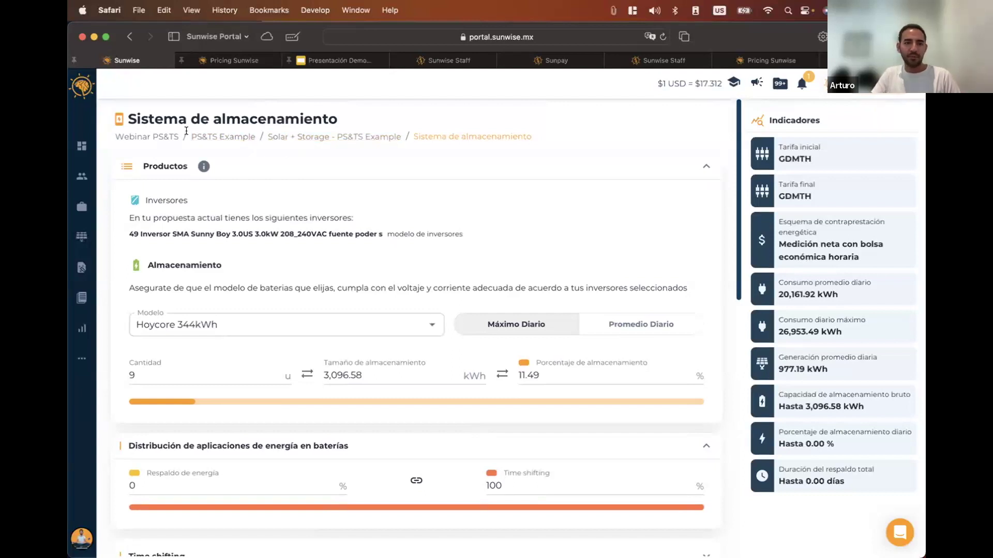
Open the DIT tariff PS&TS Example project from the Webinar PS&TS contact and review its service data, consumption history and proposals
click(166, 137)
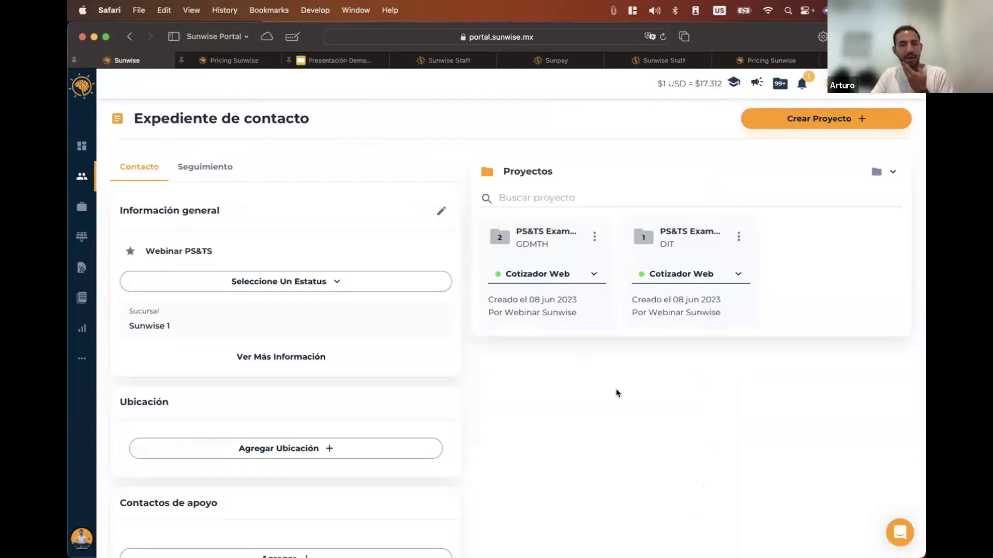
click(675, 233)
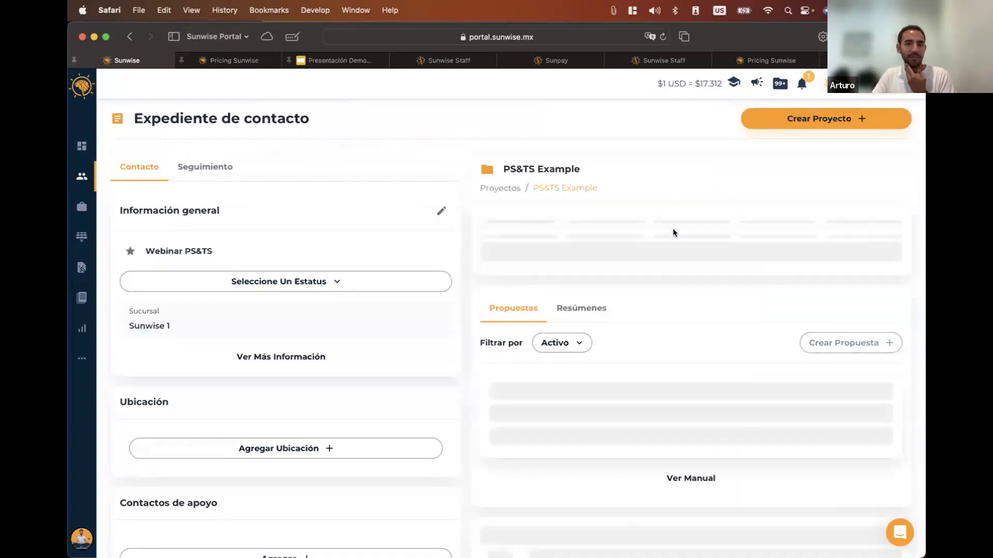
scroll(671, 317, down, 2)
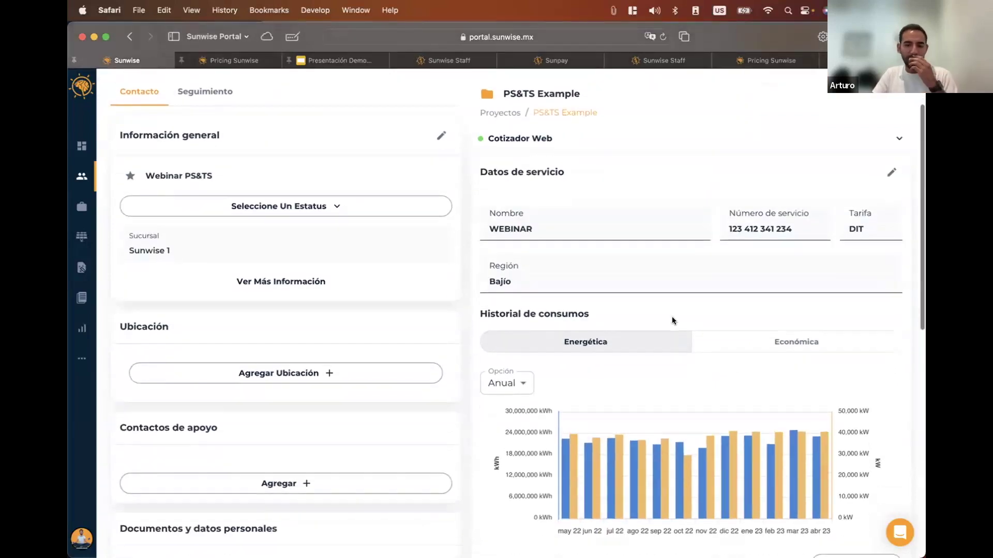
scroll(598, 354, down, 4)
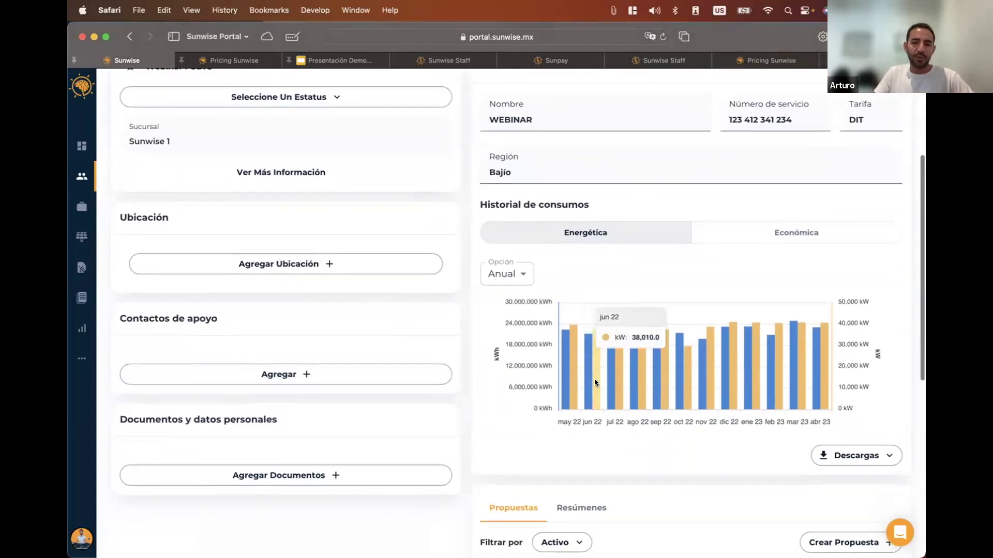
scroll(594, 378, down, 5)
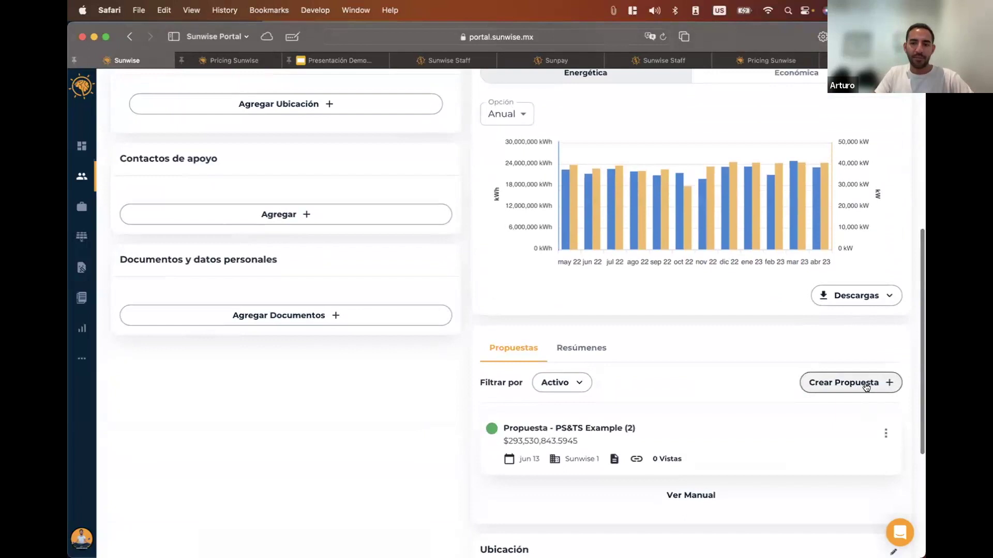
Create a new proposal for the PS&TS Example project and go to its energy analysis section
click(868, 388)
click(721, 370)
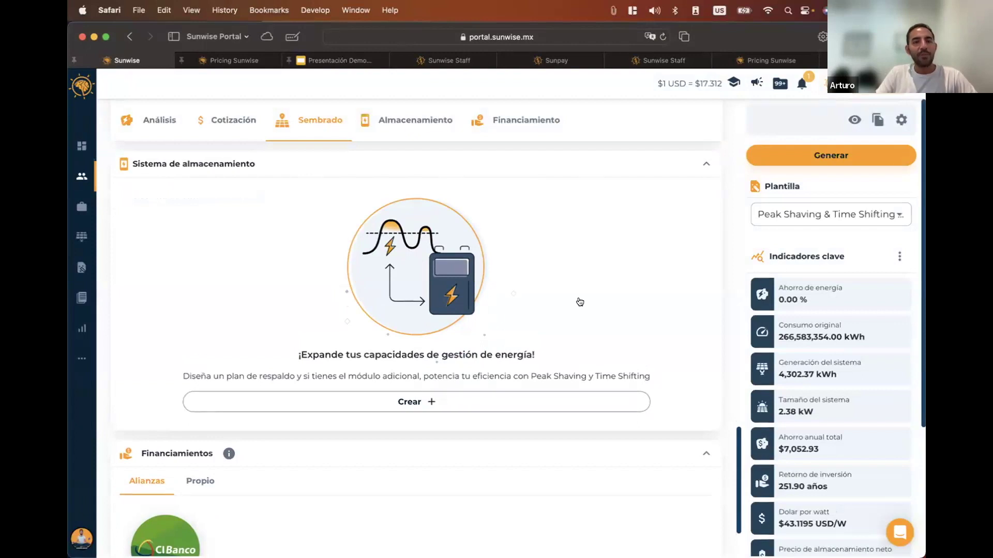
scroll(145, 114, up, 3)
click(145, 118)
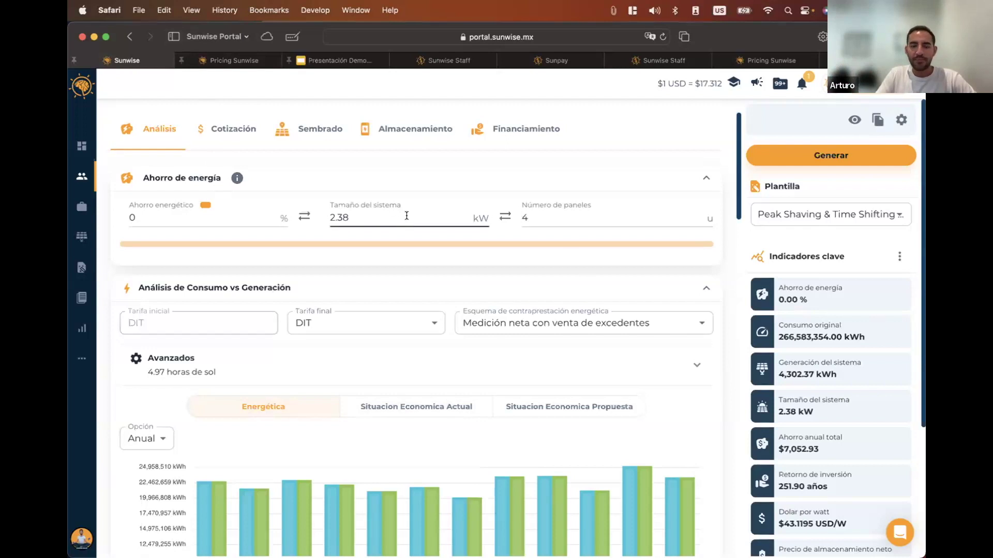
Review the proposal's consumption versus generation chart and the solar panel details in its quotation
scroll(374, 414, down, 2)
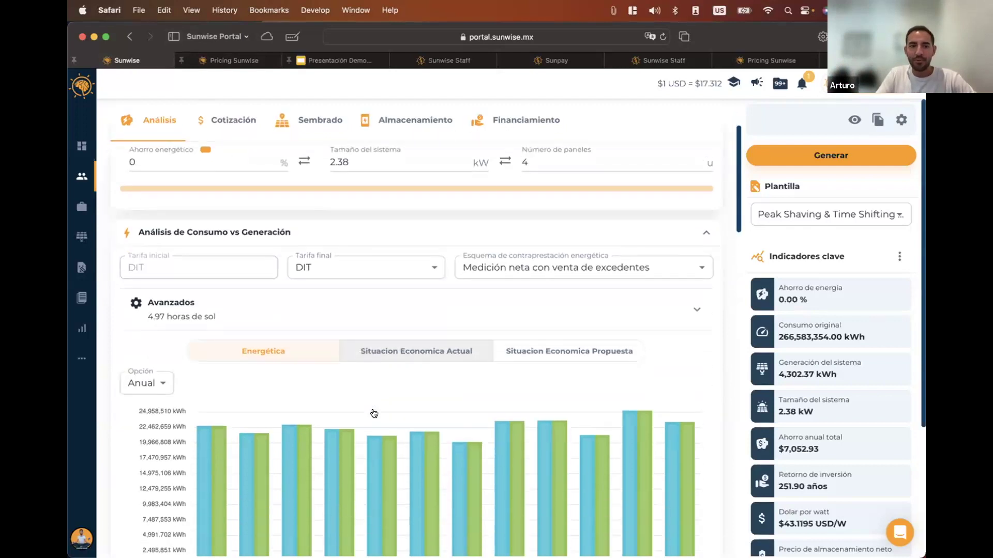
scroll(343, 267, down, 10)
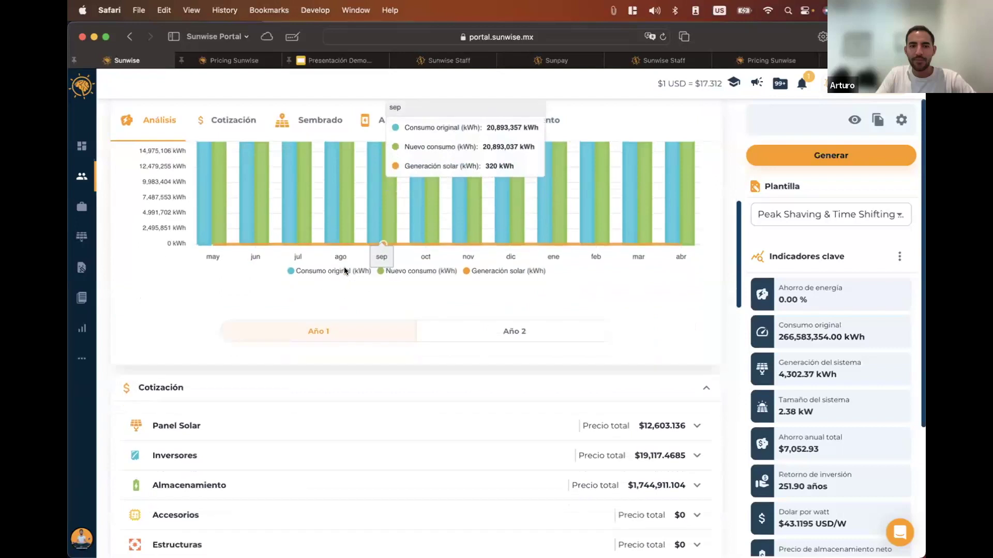
scroll(343, 267, down, 3)
click(437, 317)
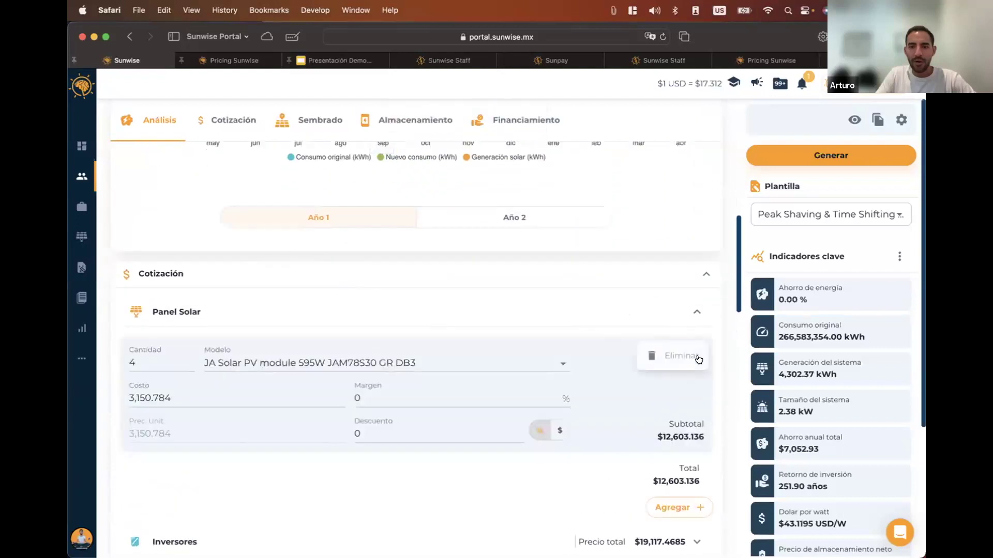
click(620, 315)
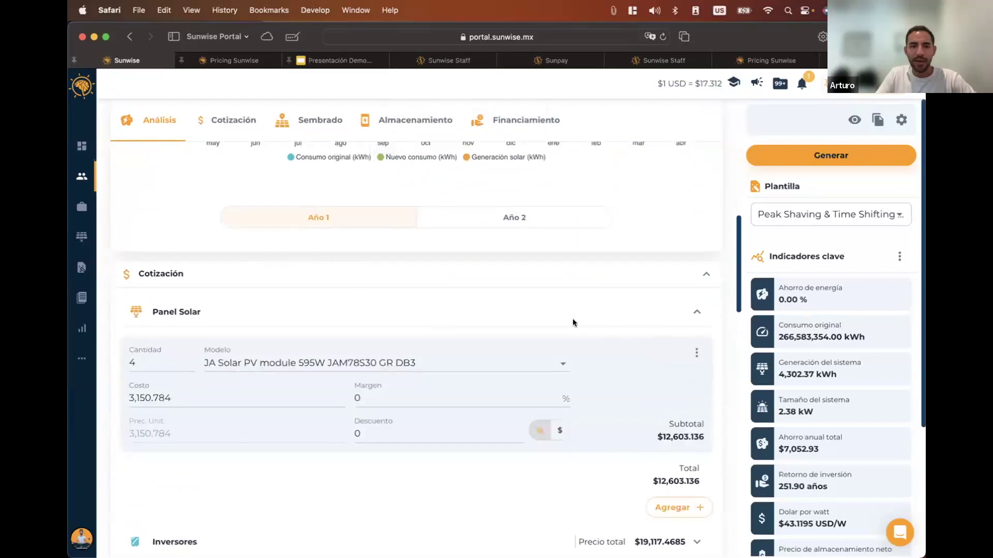
click(569, 311)
Set the solar system size to 500 kW and review the updated energy chart and quotation
scroll(544, 302, up, 10)
click(365, 271)
text(500)
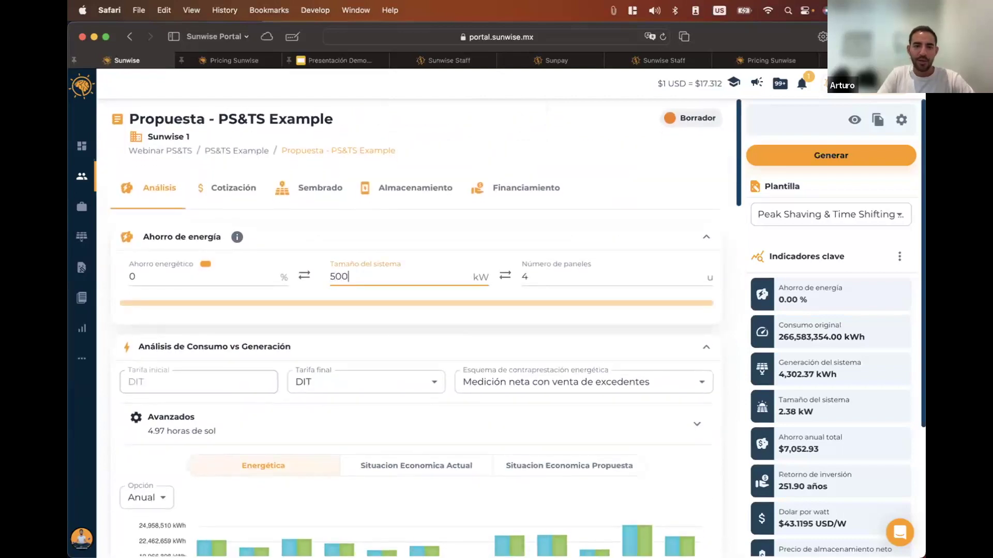
click(373, 358)
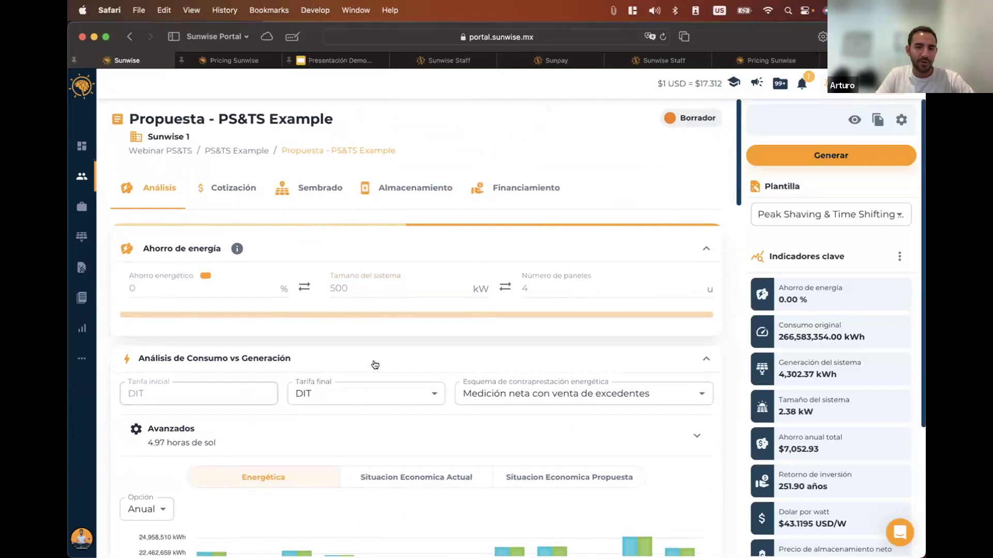
scroll(379, 377, down, 6)
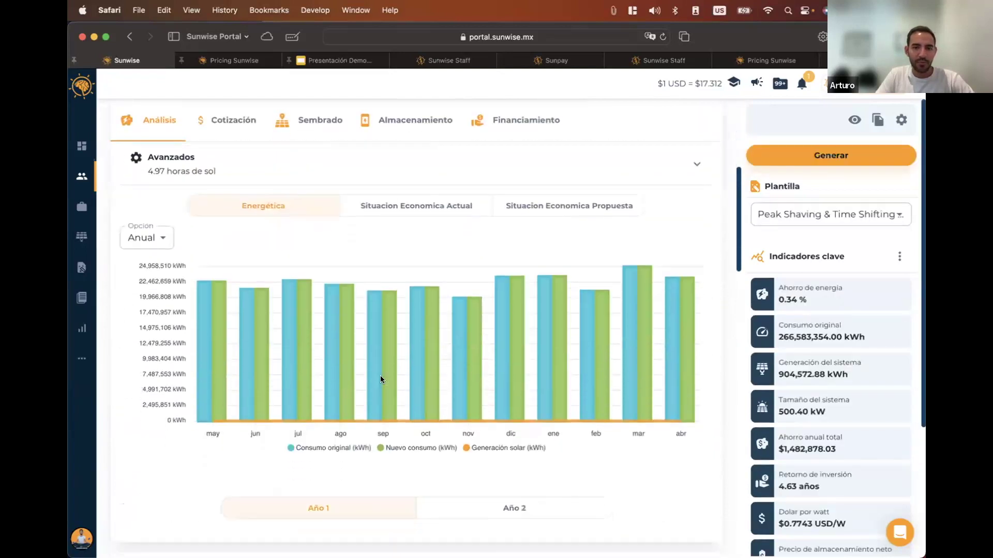
mouse_move(459, 393)
scroll(460, 392, down, 8)
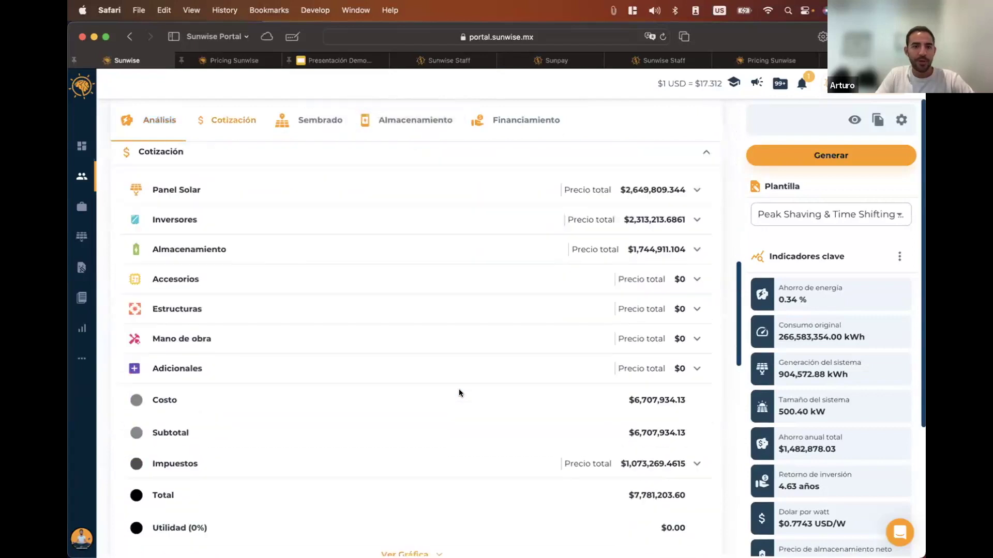
Create a storage system for the proposal and review its battery product, energy distribution and simulation settings
click(393, 120)
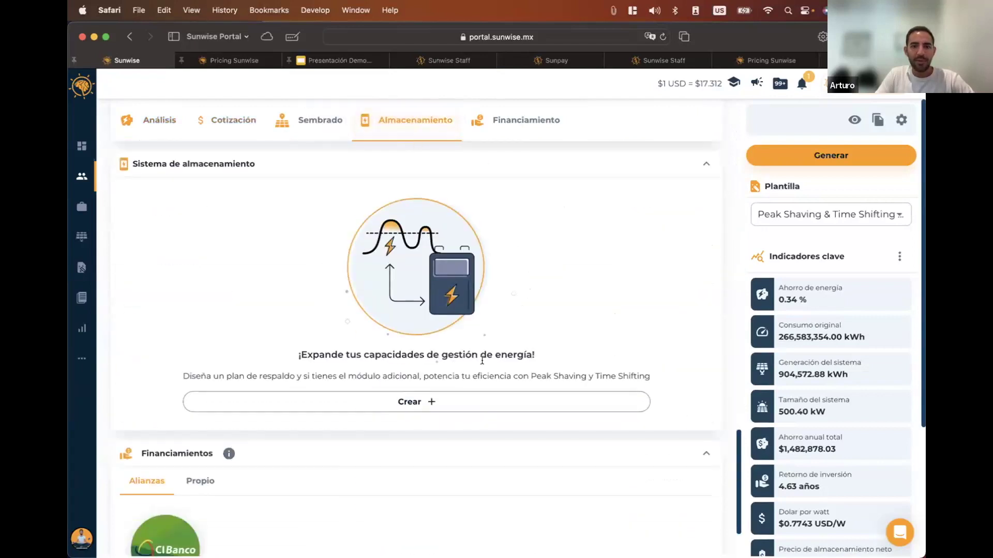
click(362, 401)
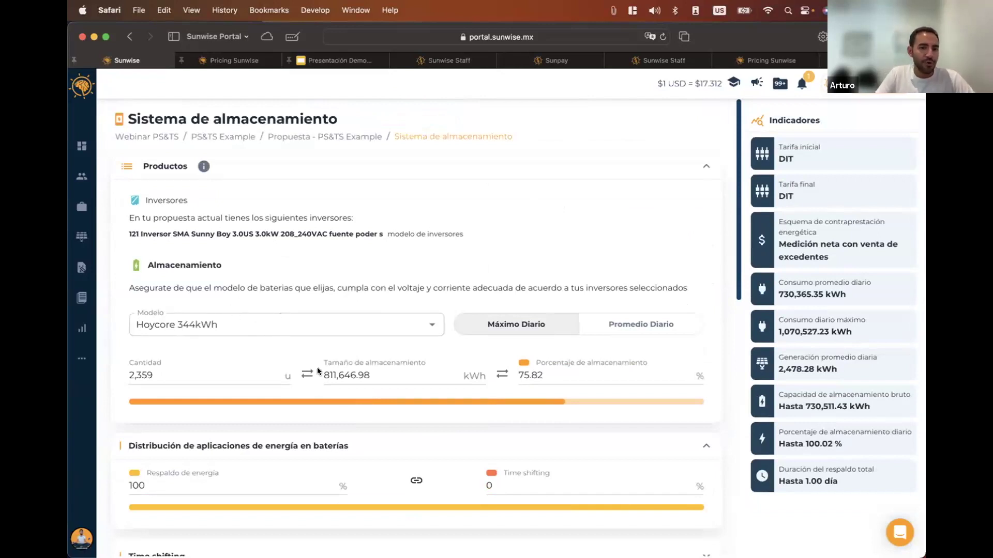
scroll(317, 367, down, 2)
scroll(371, 371, down, 3)
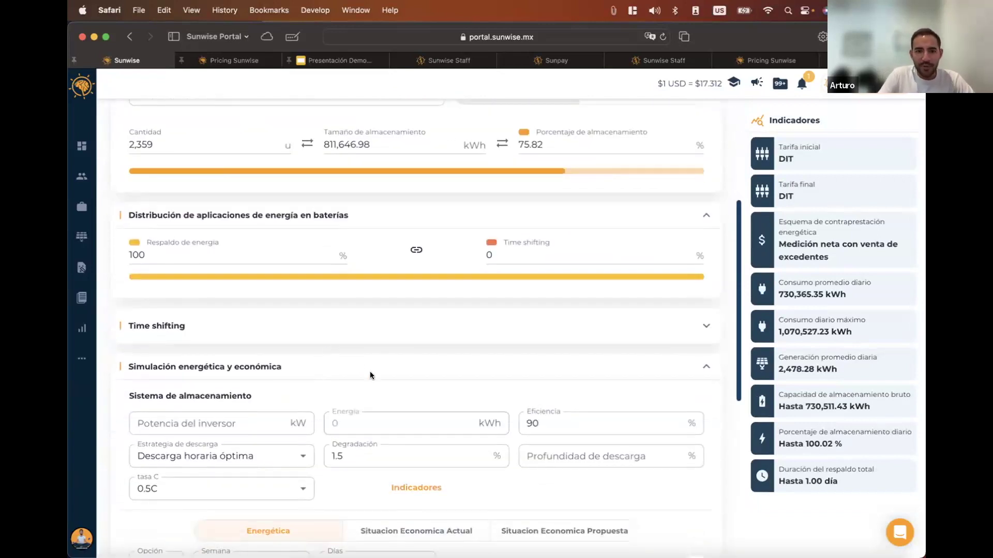
scroll(370, 373, down, 3)
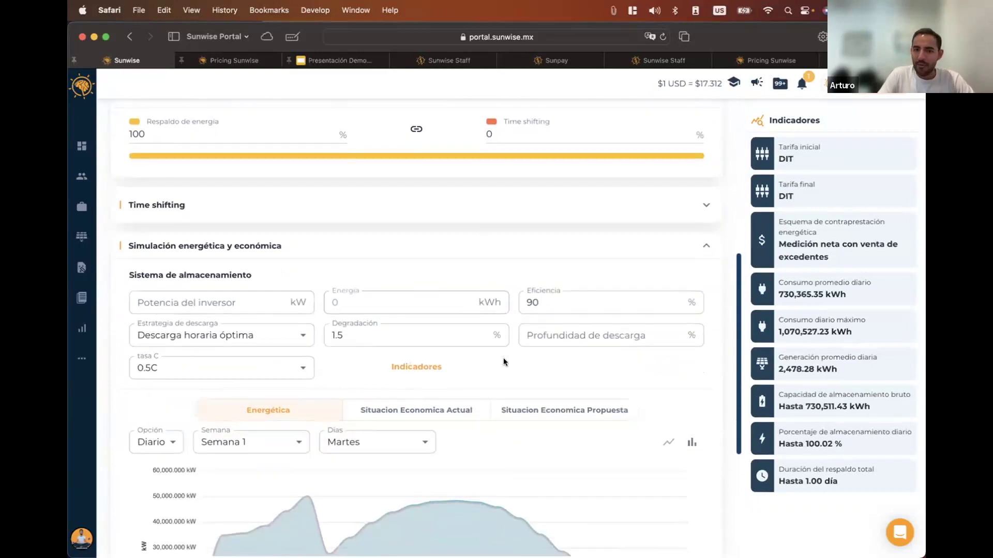
Examine the Verano indicators for maximum daily consumption and maximum demand, focusing on the Punta period
click(421, 368)
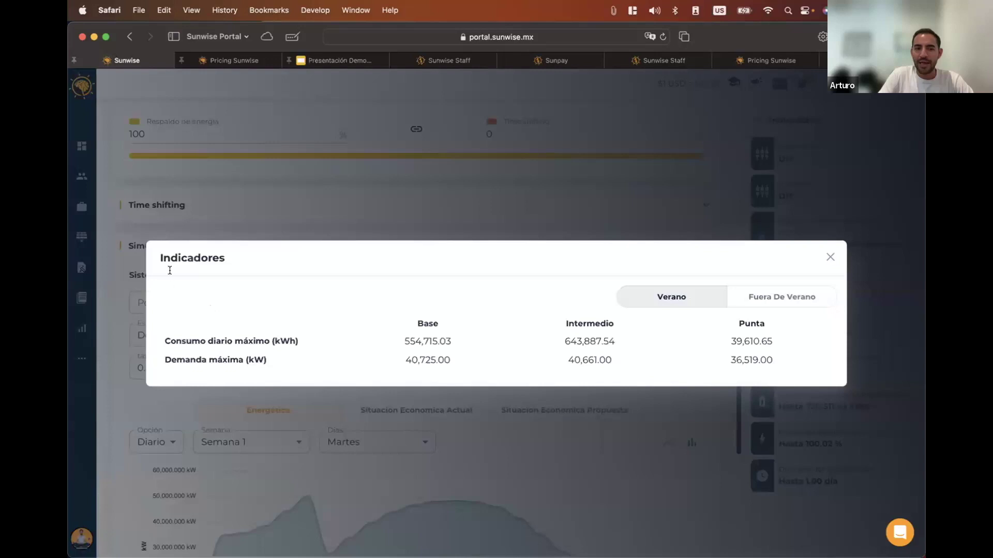
drag(161, 257, 780, 356)
click(772, 361)
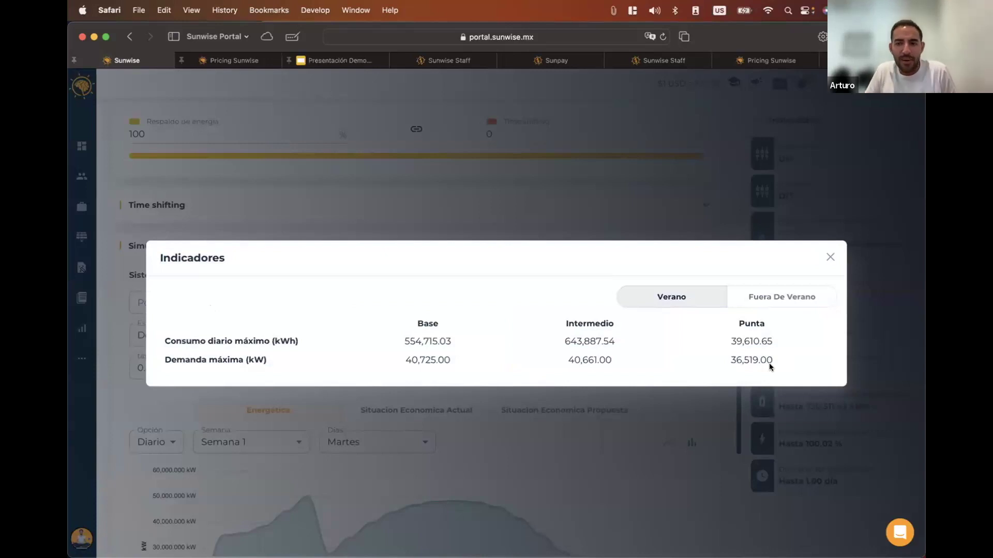
drag(730, 361, 775, 357)
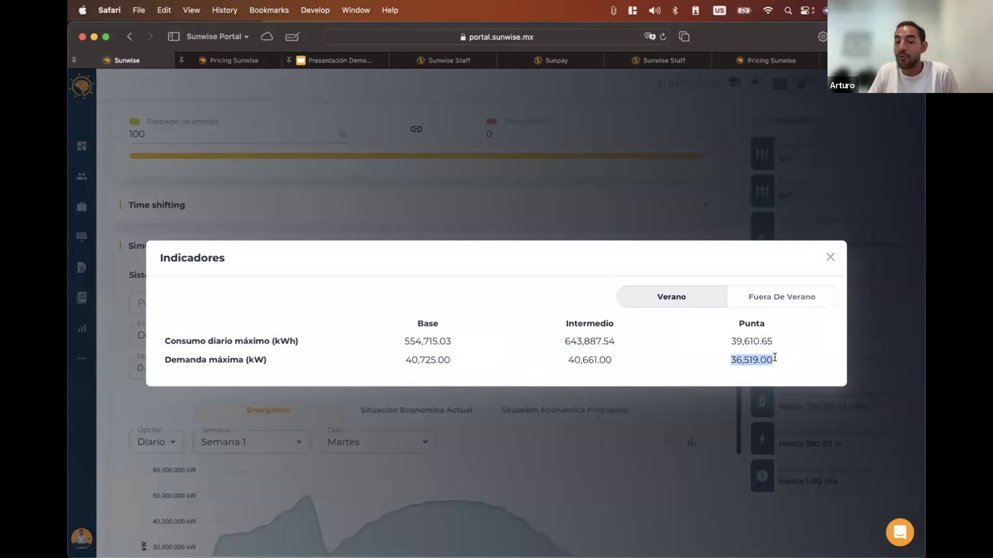
click(774, 357)
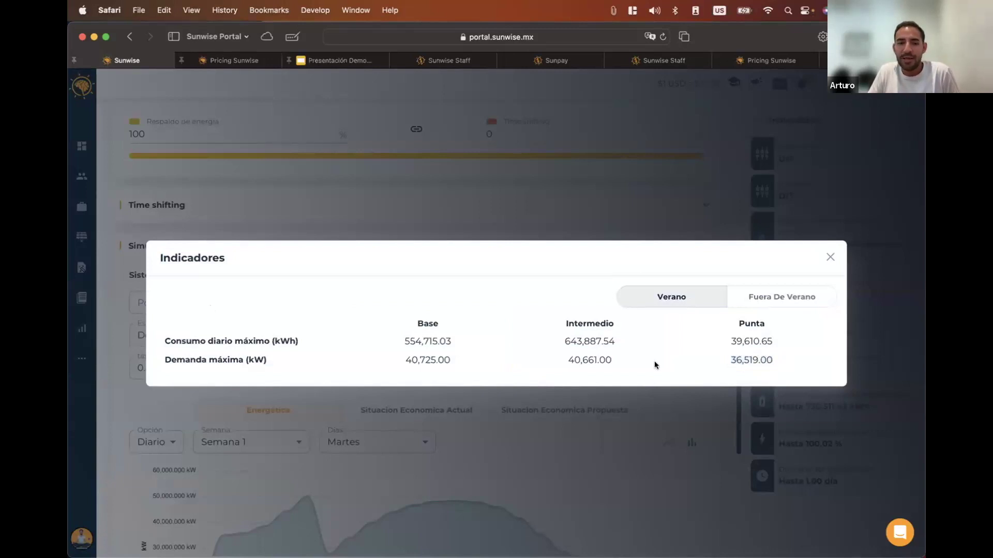
triple_click(240, 361)
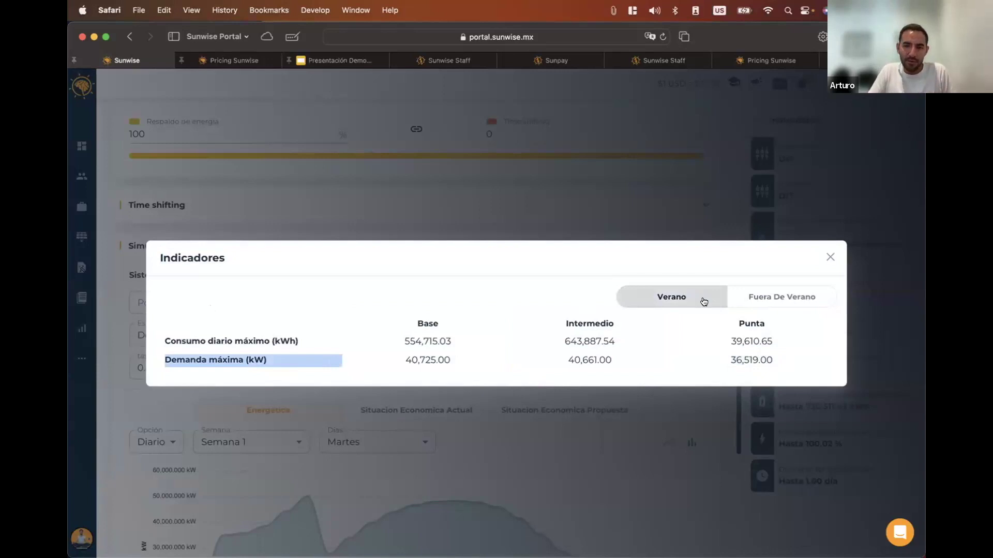
double_click(753, 352)
click(770, 363)
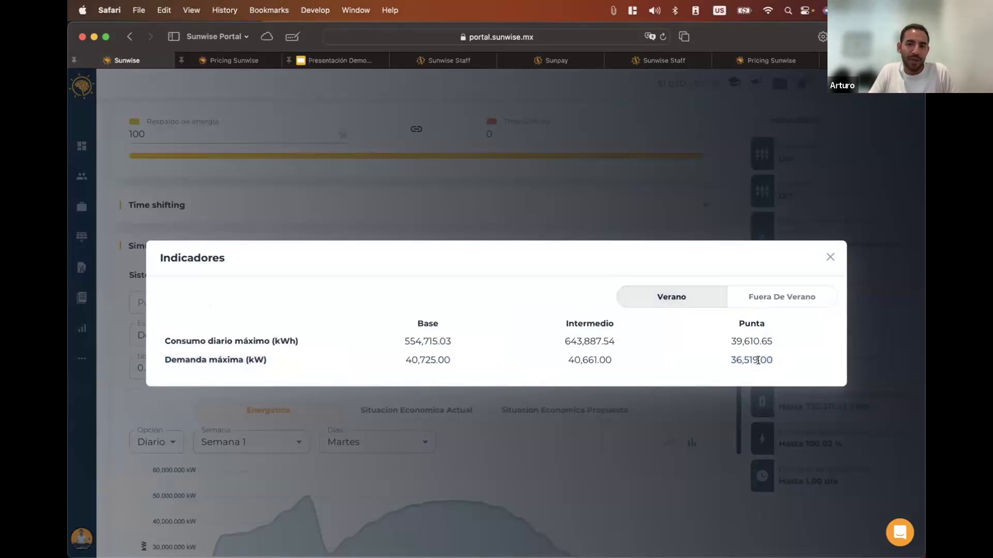
double_click(751, 360)
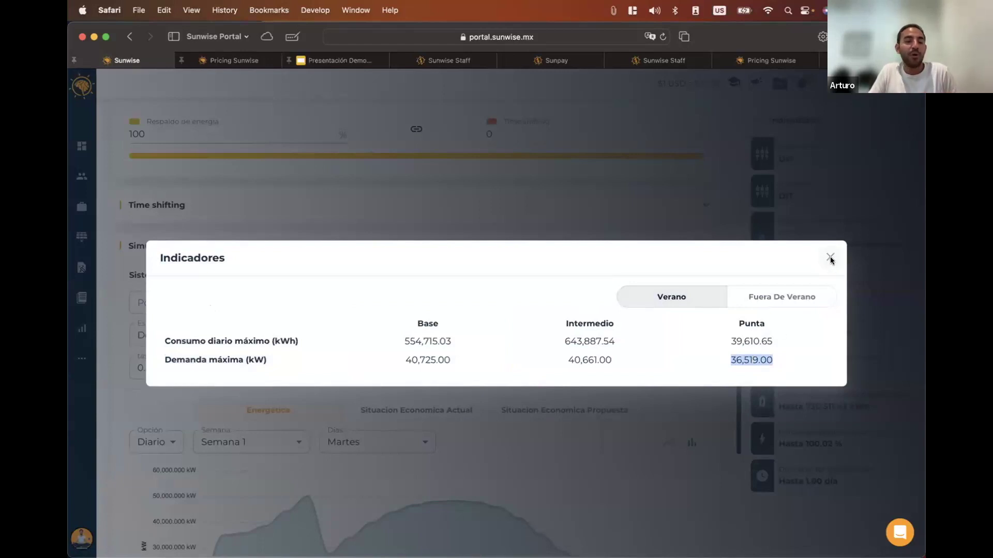
triple_click(749, 338)
click(749, 338)
double_click(749, 339)
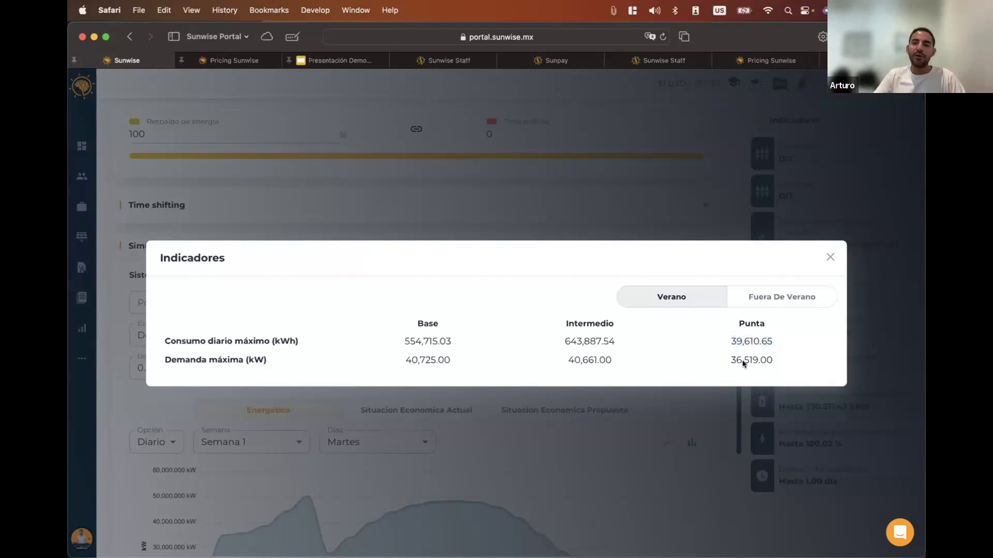
drag(727, 340, 774, 340)
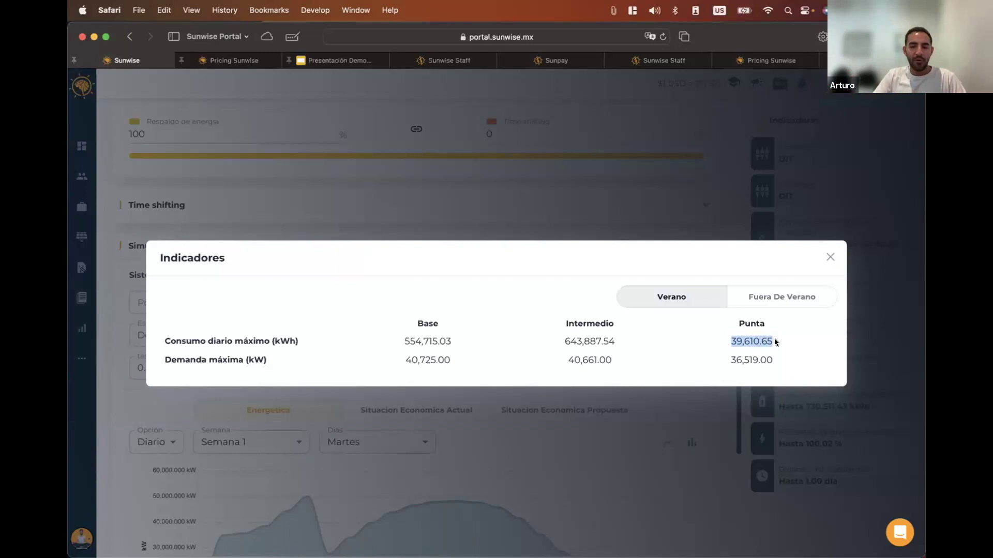
drag(727, 360, 774, 361)
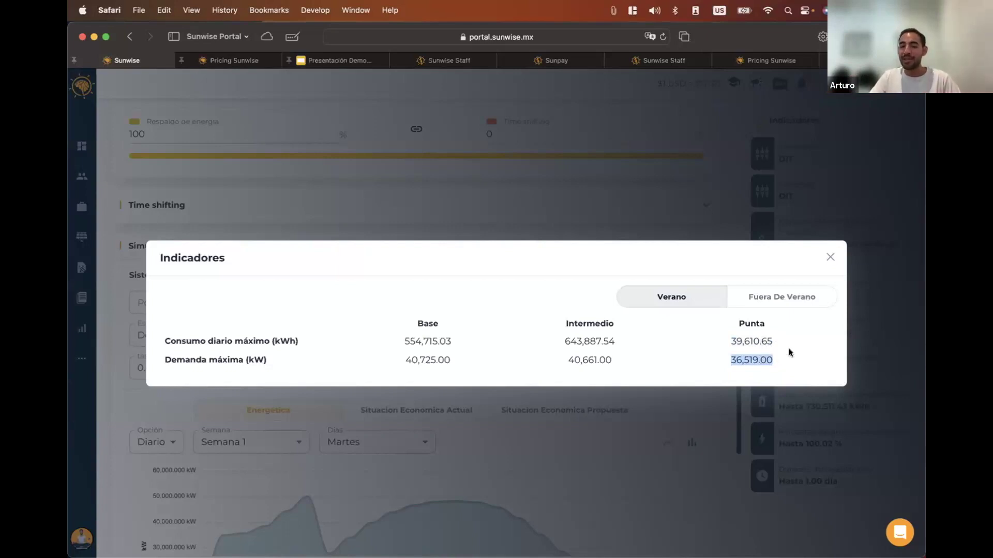
click(829, 257)
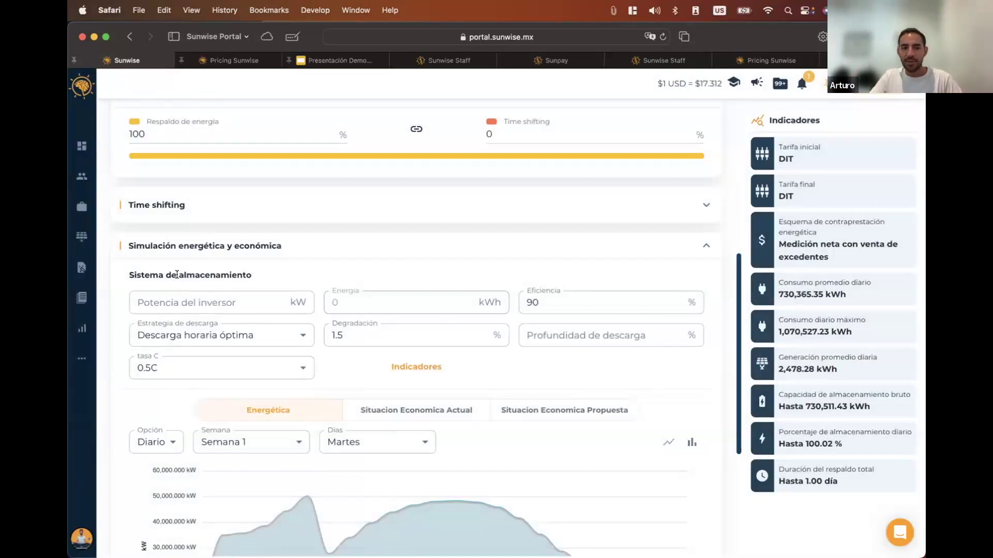
Recheck the Verano maximum demand in the Punta period and set the storage system's inverter power to 3,620 kW
click(190, 303)
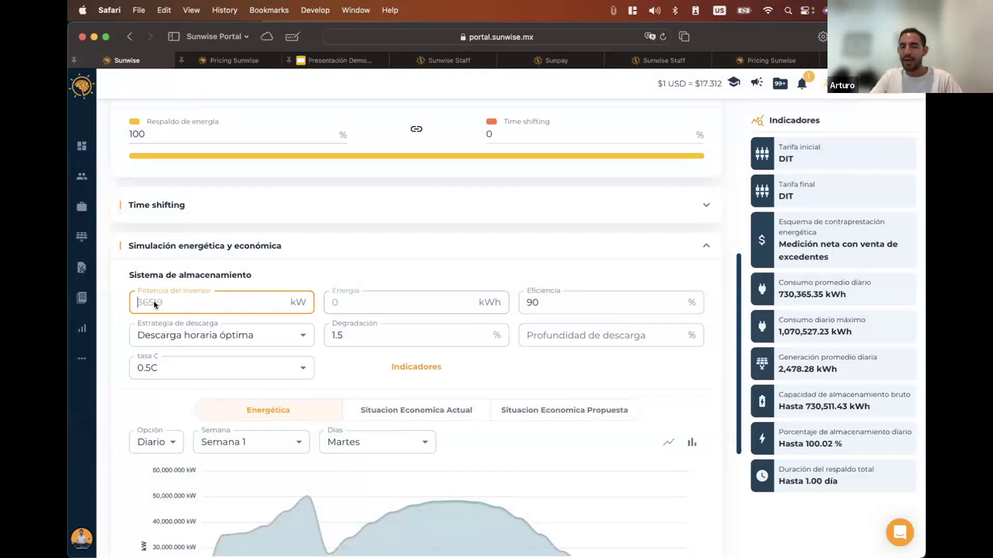
click(401, 367)
double_click(749, 360)
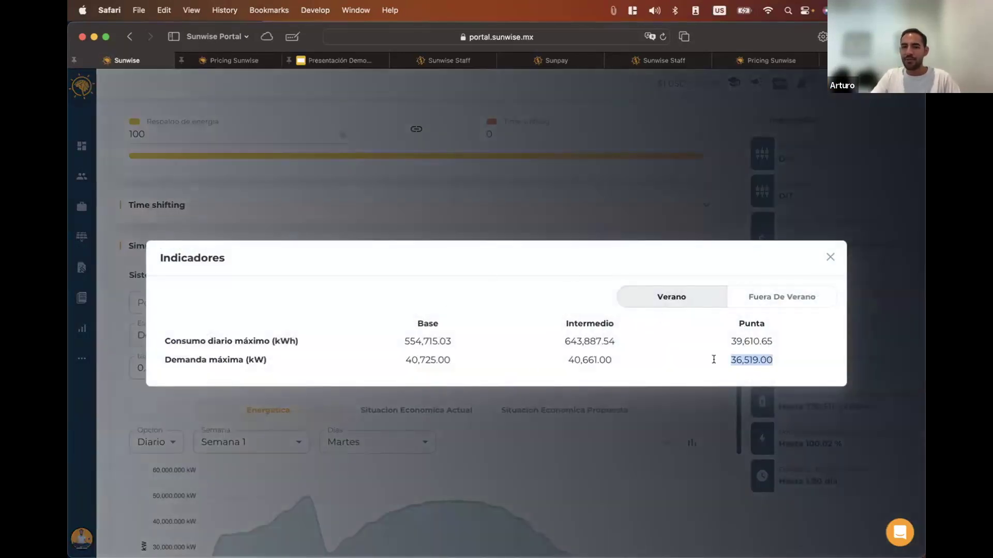
click(828, 257)
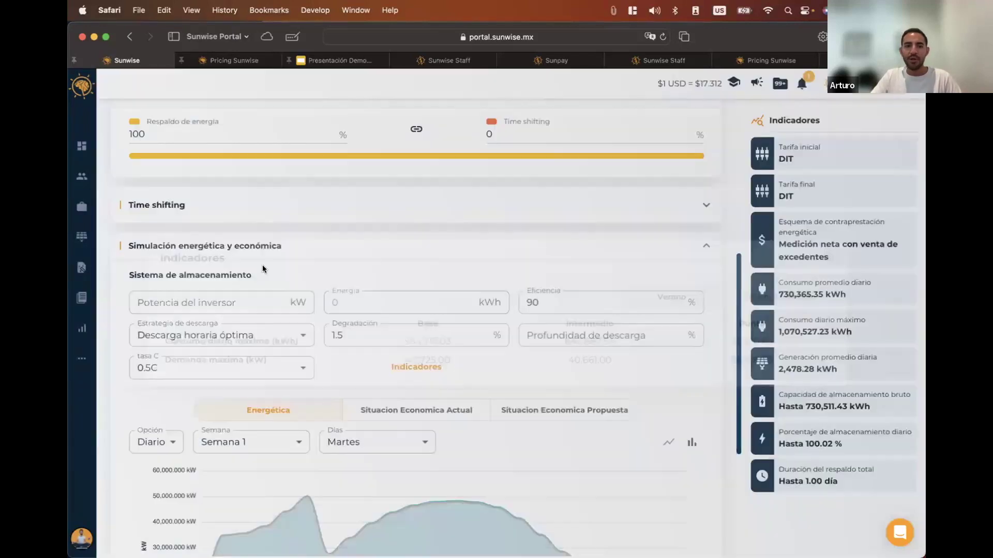
click(211, 303)
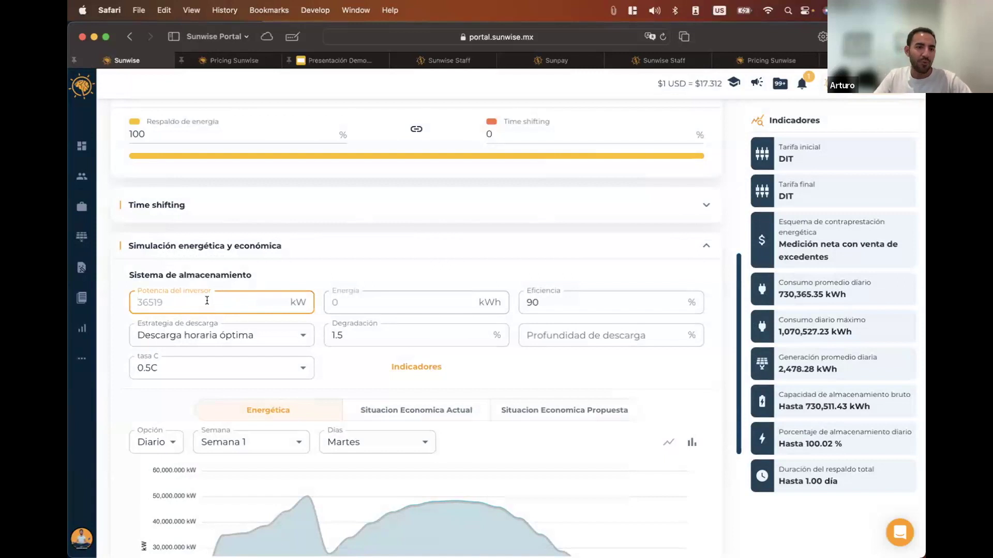
text(3,6)
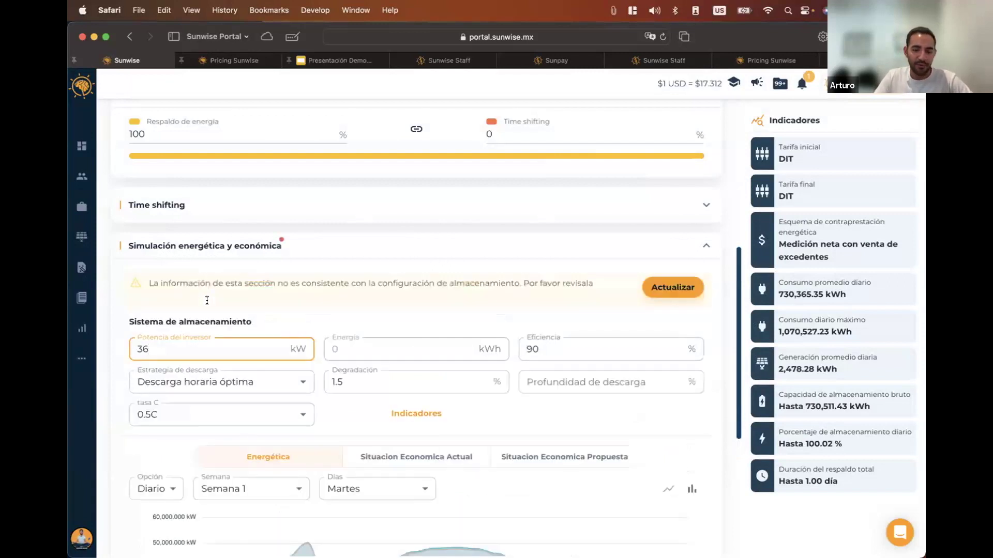
text(20)
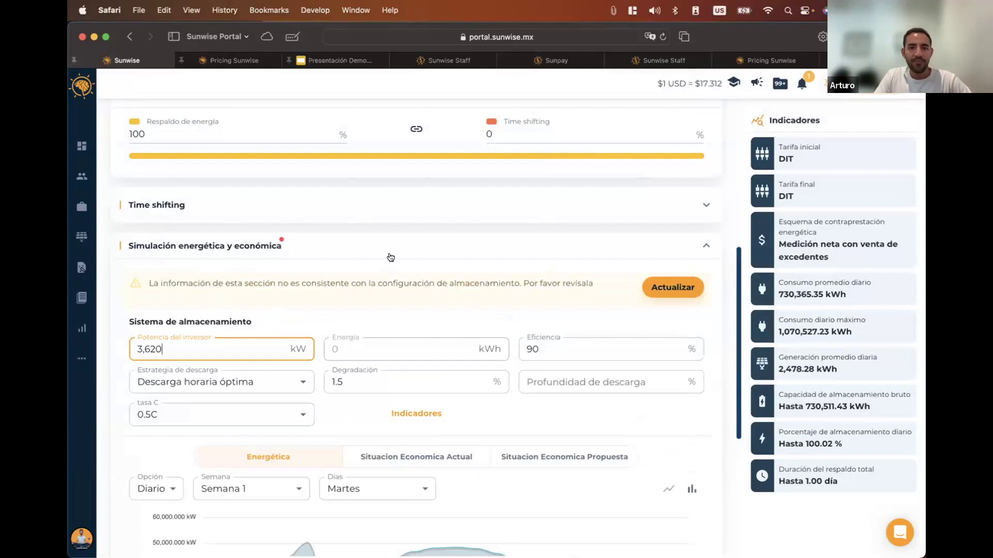
Set the battery energy distribution to 100% Time shifting and 0% Respaldo de energía
scroll(433, 254, up, 5)
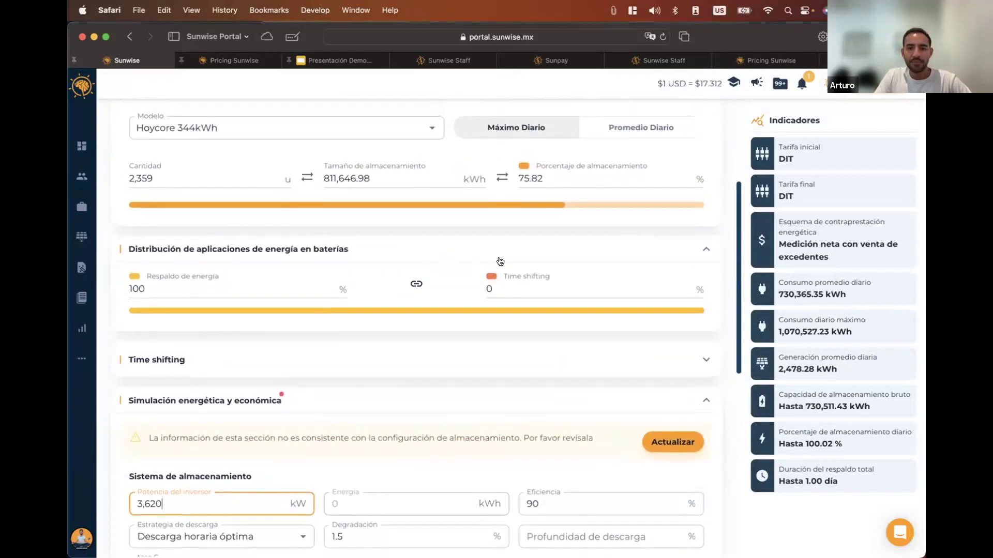
scroll(498, 336, down, 4)
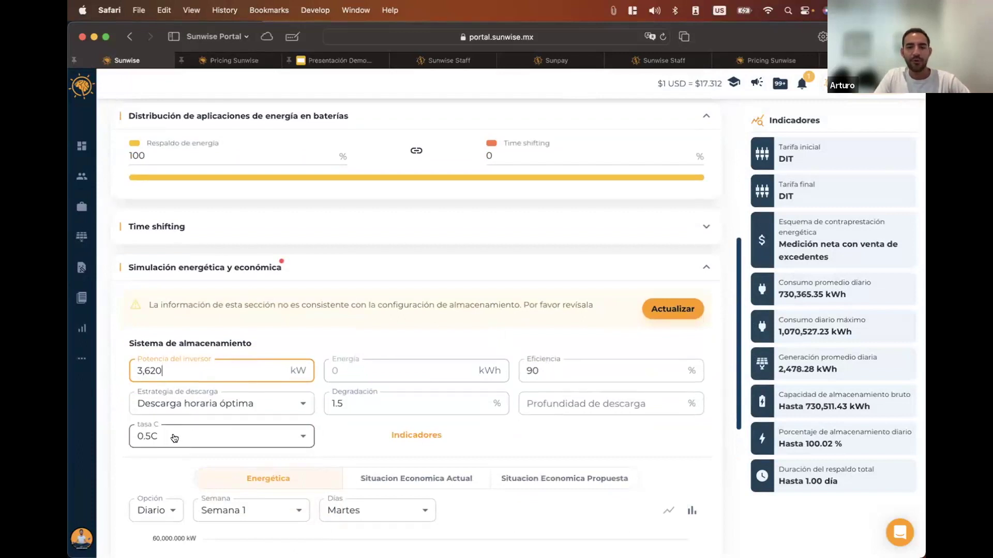
scroll(308, 300, up, 2)
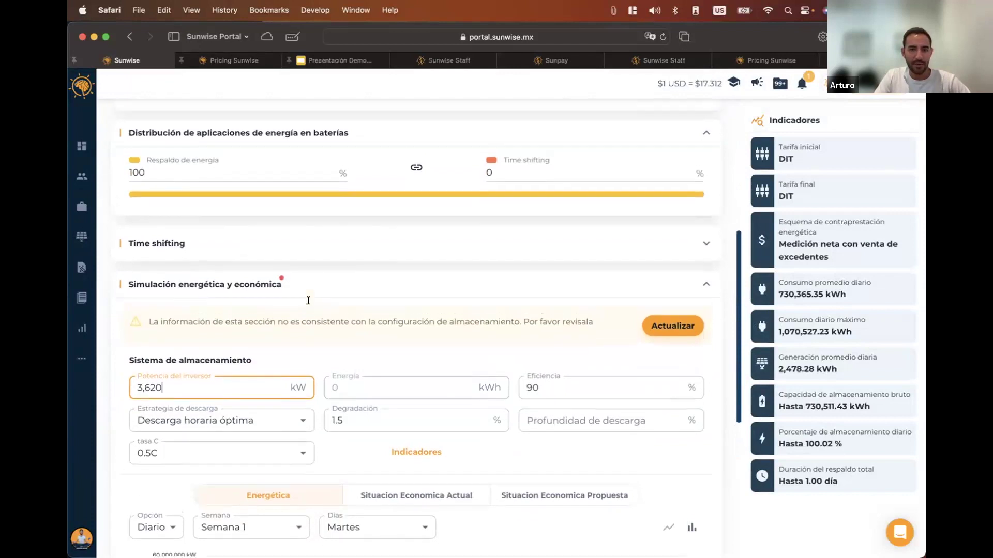
scroll(513, 367, up, 6)
click(508, 319)
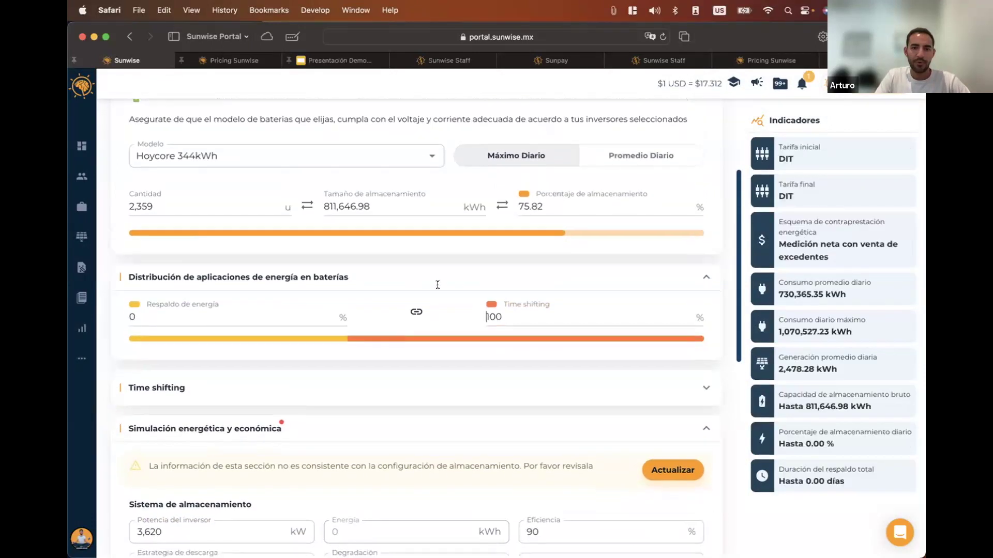
Set the storage size of the Hoycore 344kWh battery system to 70,000 kWh
double_click(351, 262)
text(70000)
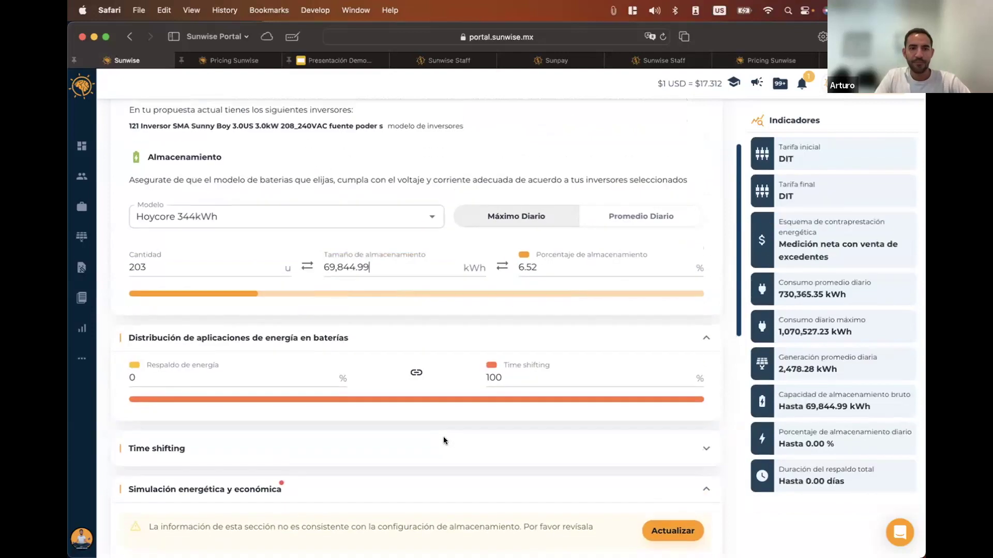
click(140, 268)
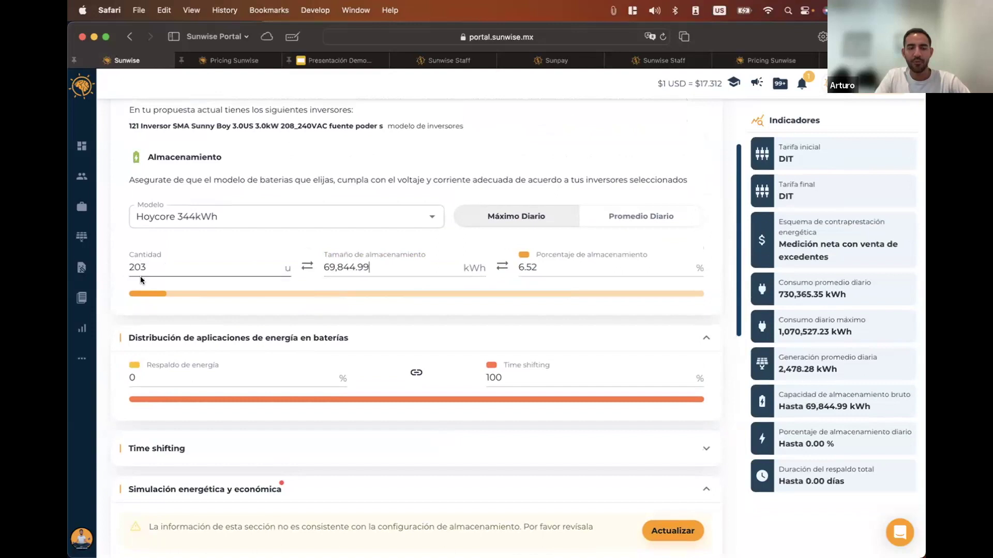
Update the energy and economic simulation to match the new storage configuration
scroll(194, 339, down, 5)
scroll(193, 338, down, 10)
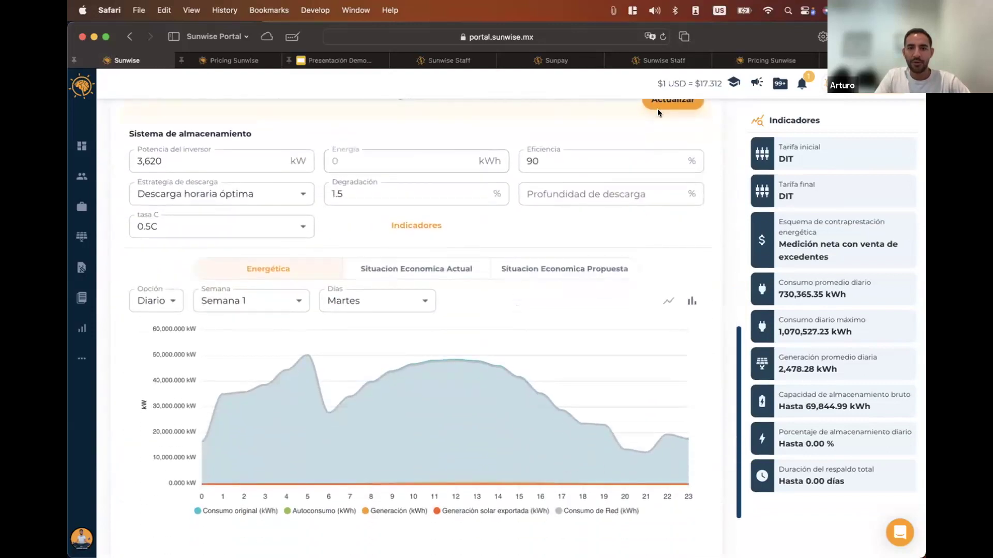
click(671, 106)
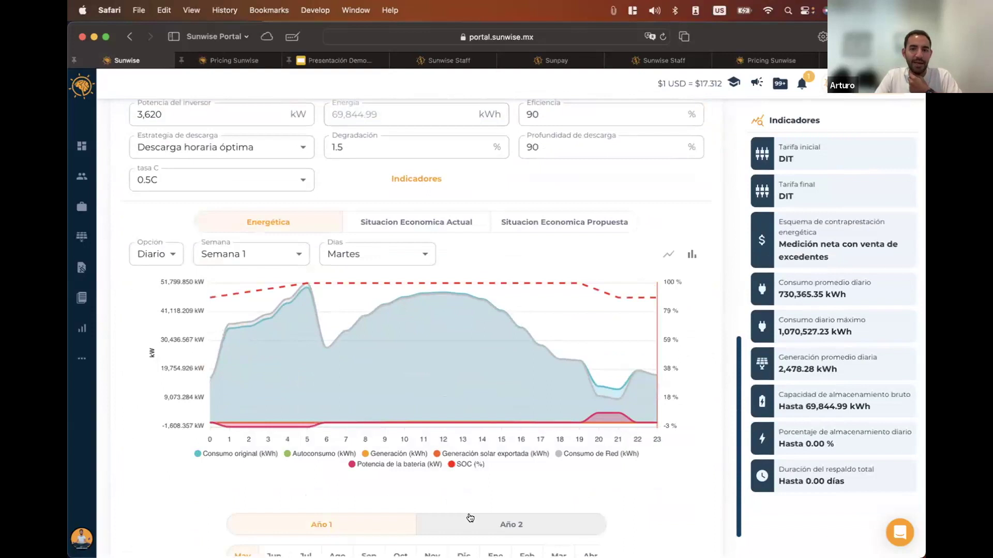
Examine the Time shifting hourly schedules for Monday to Friday, Saturday and Sunday, returning to the weekday schedule
scroll(466, 488, up, 3)
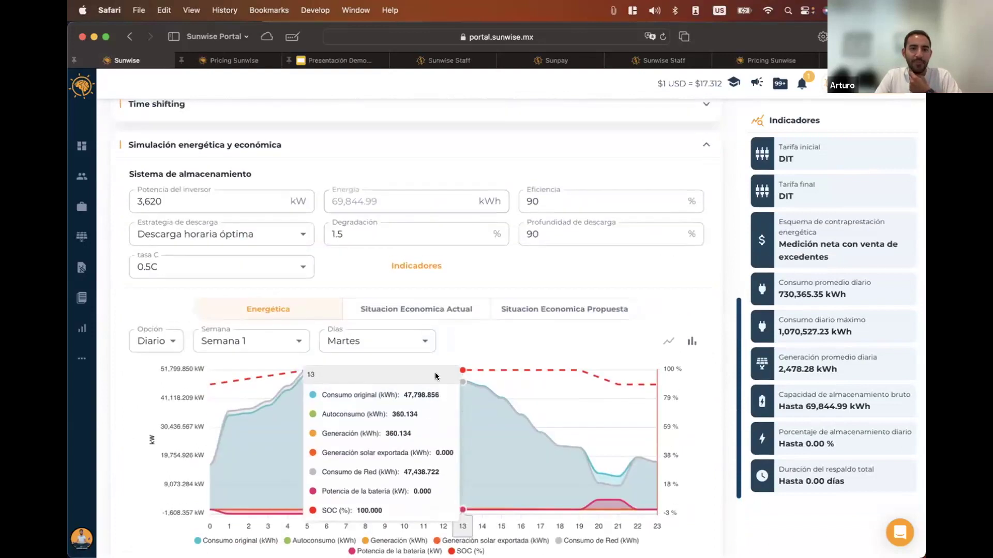
scroll(396, 181, up, 4)
click(375, 211)
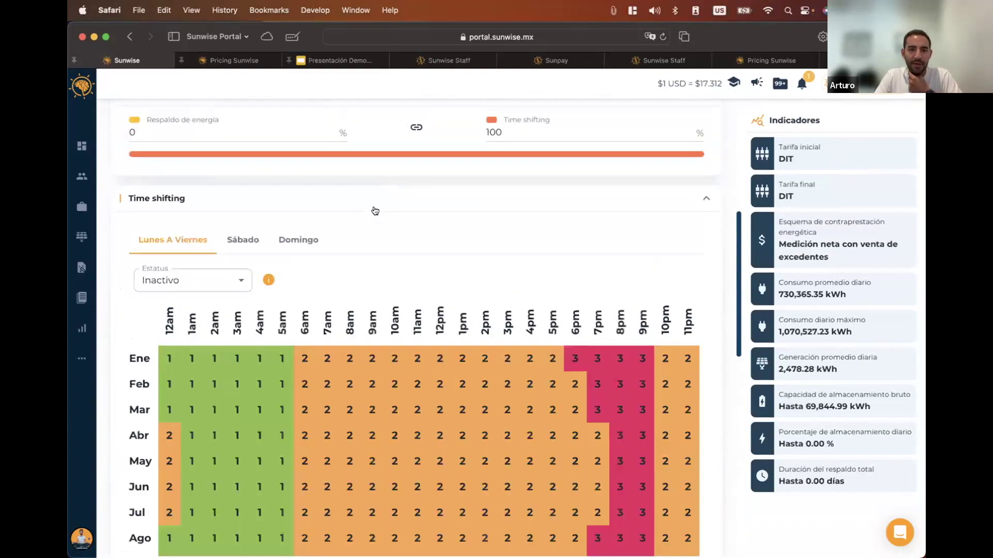
scroll(394, 326, down, 3)
scroll(257, 272, down, 1)
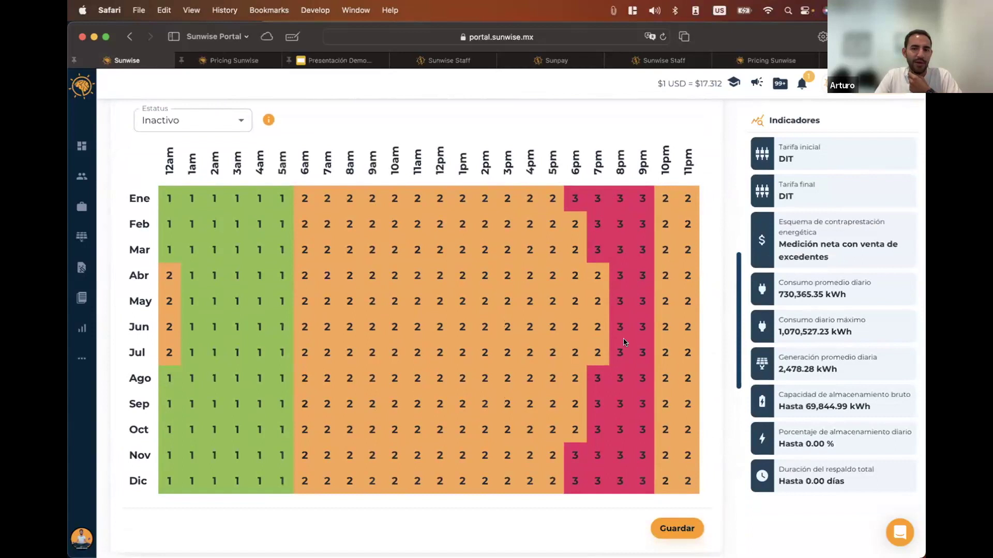
scroll(585, 290, up, 2)
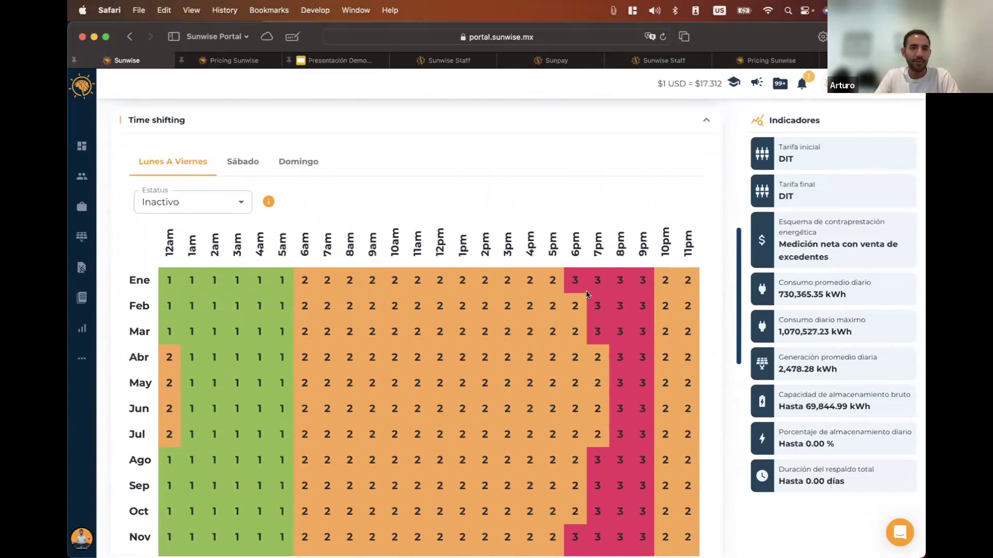
click(258, 169)
click(311, 170)
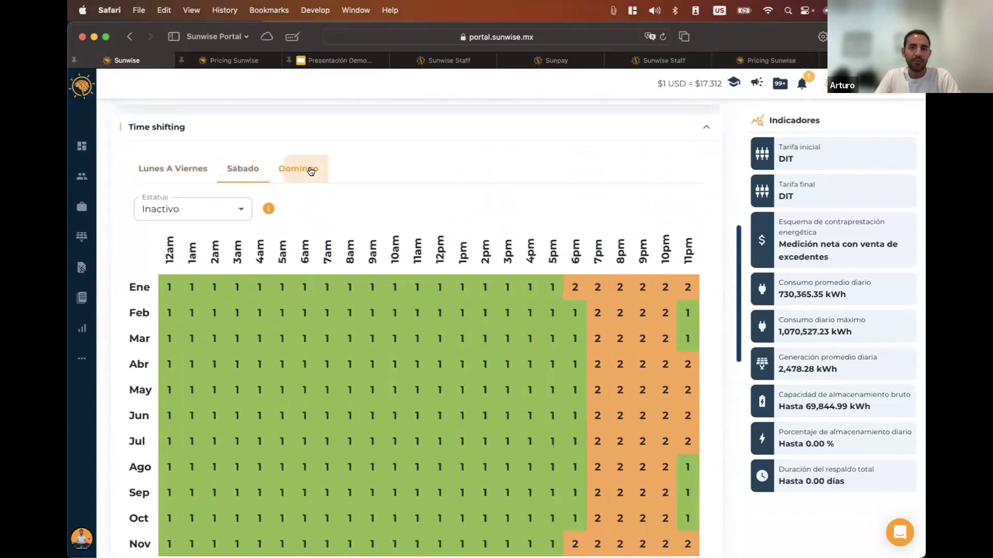
click(169, 170)
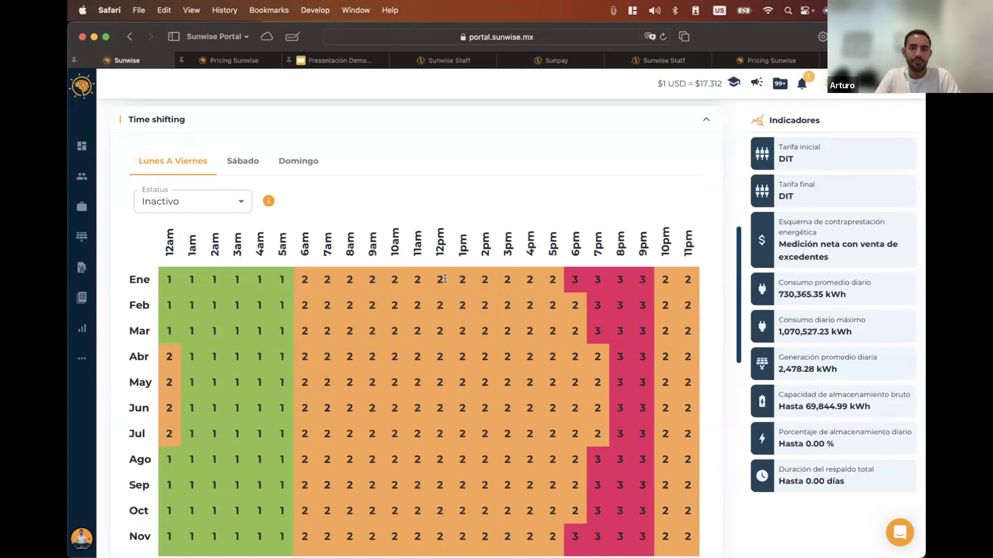
Show the daily energy simulation chart for October and November of year 1 and inspect November's evening battery discharge
scroll(445, 278, down, 10)
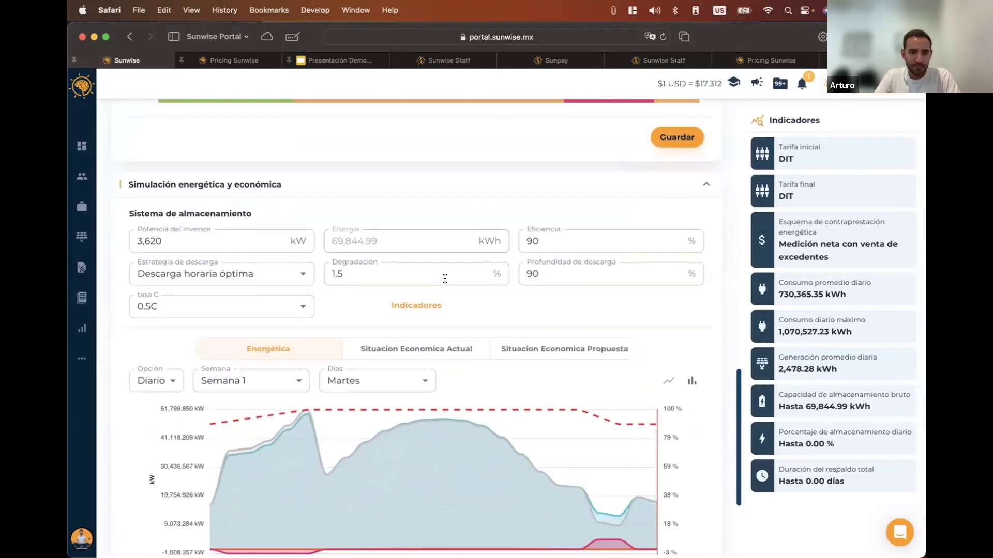
scroll(445, 278, down, 3)
mouse_move(582, 413)
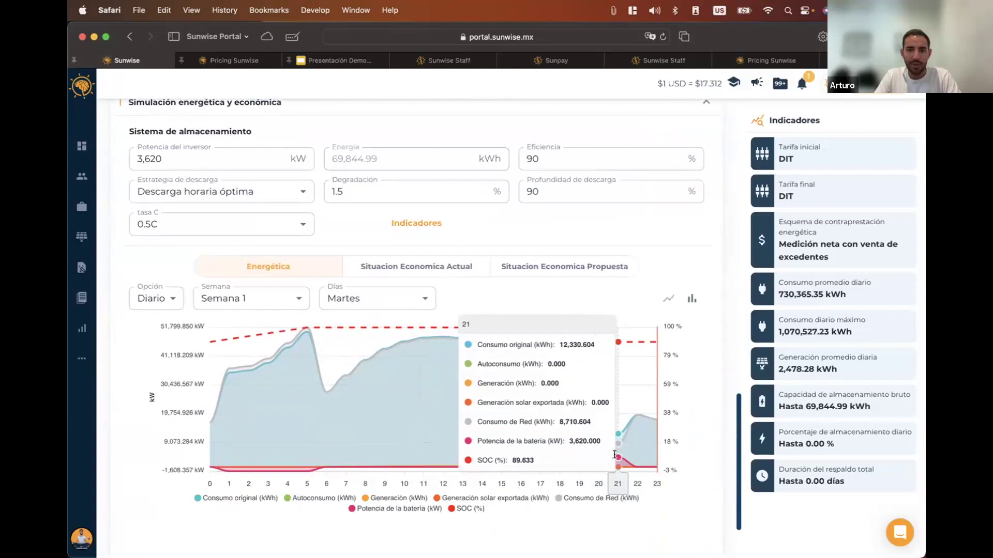
scroll(465, 393, down, 3)
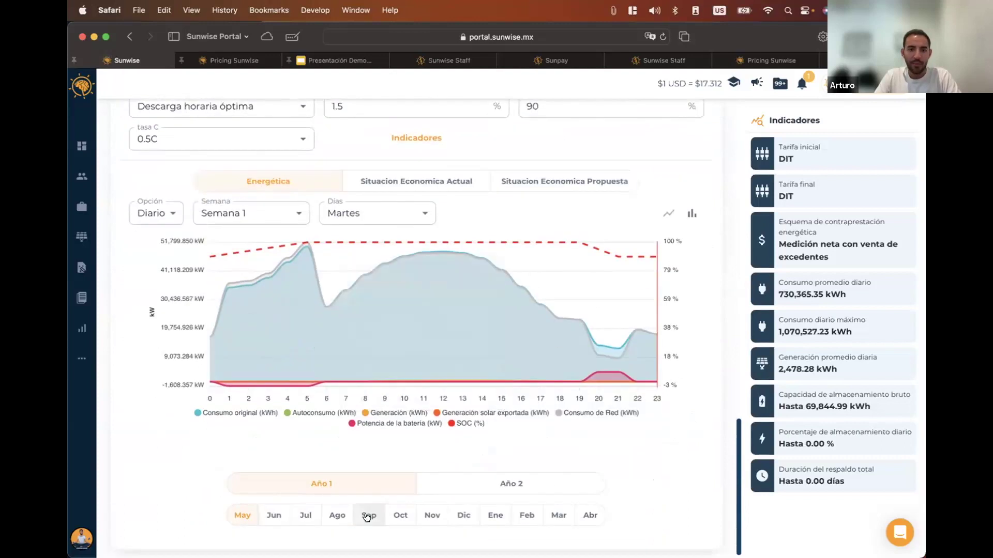
click(401, 515)
click(431, 517)
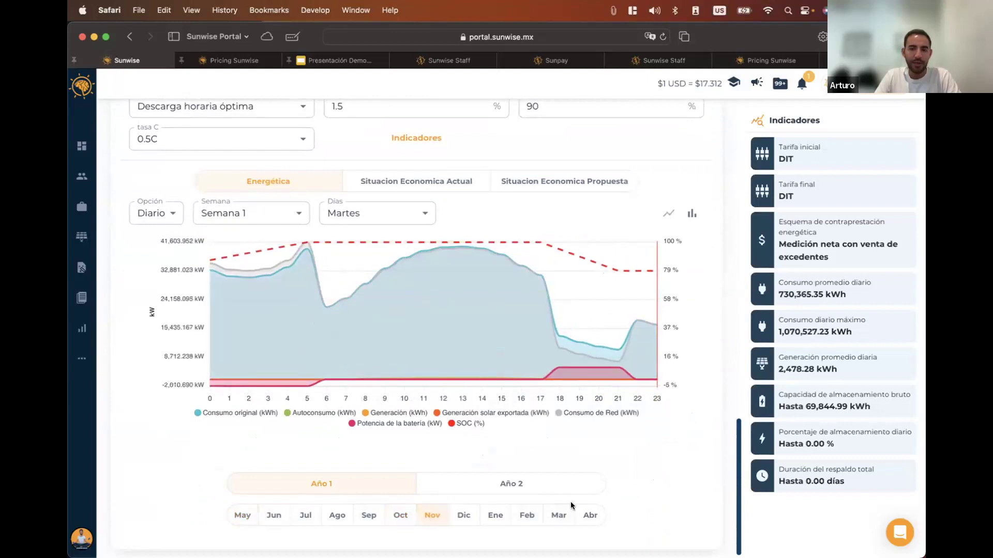
mouse_move(595, 362)
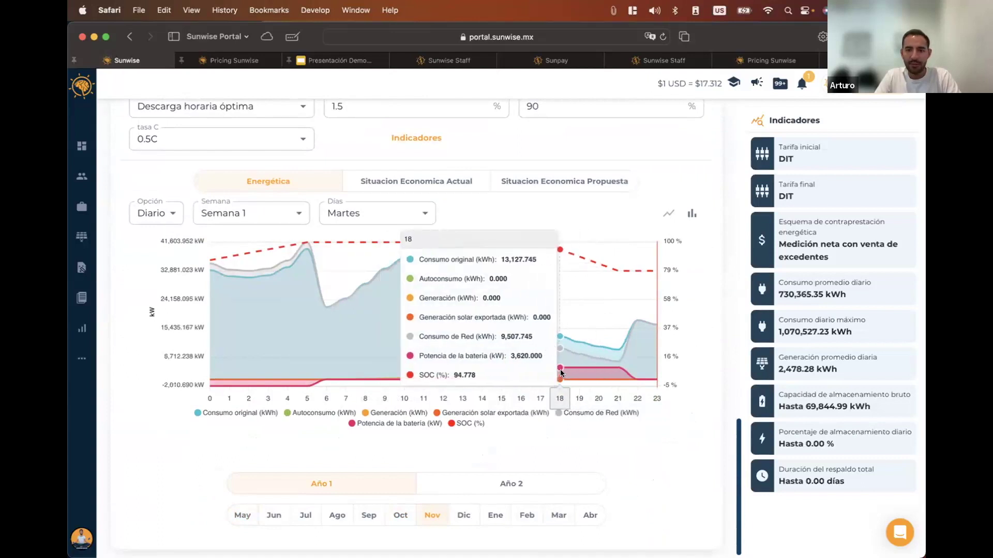
scroll(592, 414, up, 1)
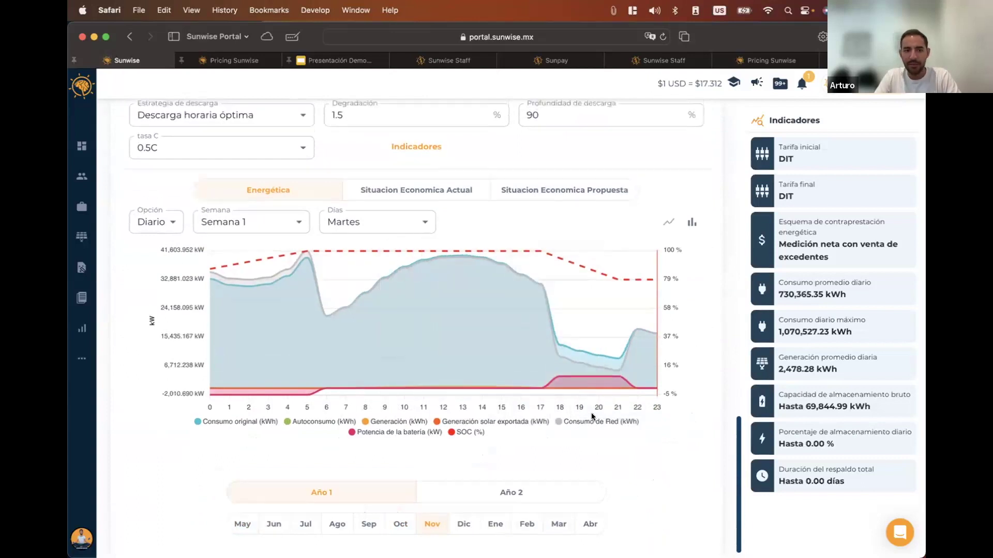
Set the storage system's inverter power to 36,200 kW and update the energy and economic simulation
scroll(592, 416, up, 5)
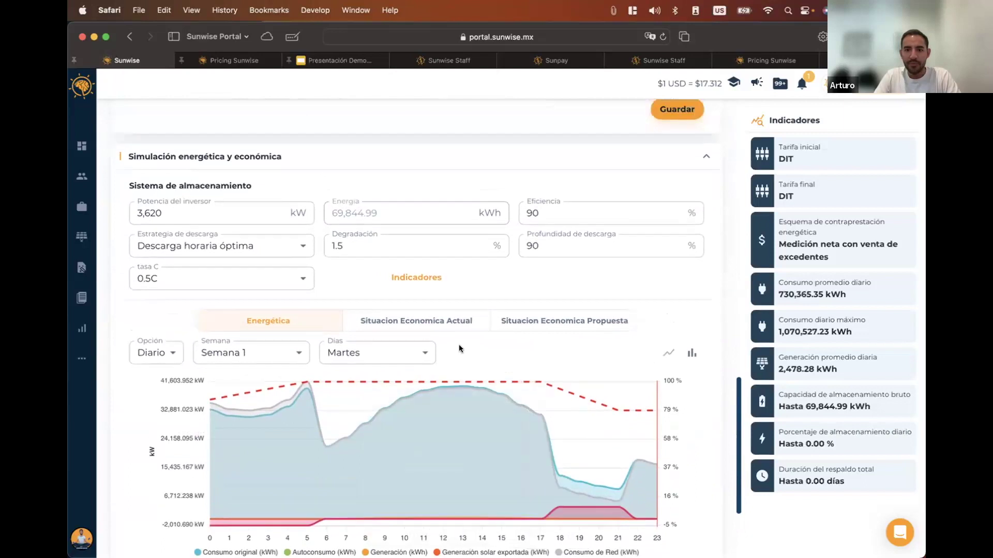
scroll(458, 344, up, 5)
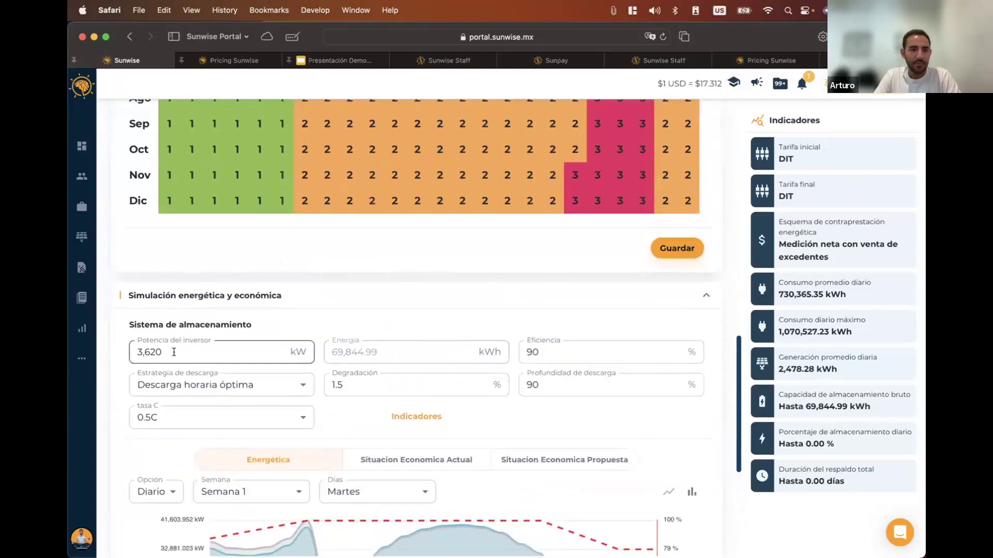
click(182, 353)
text(0)
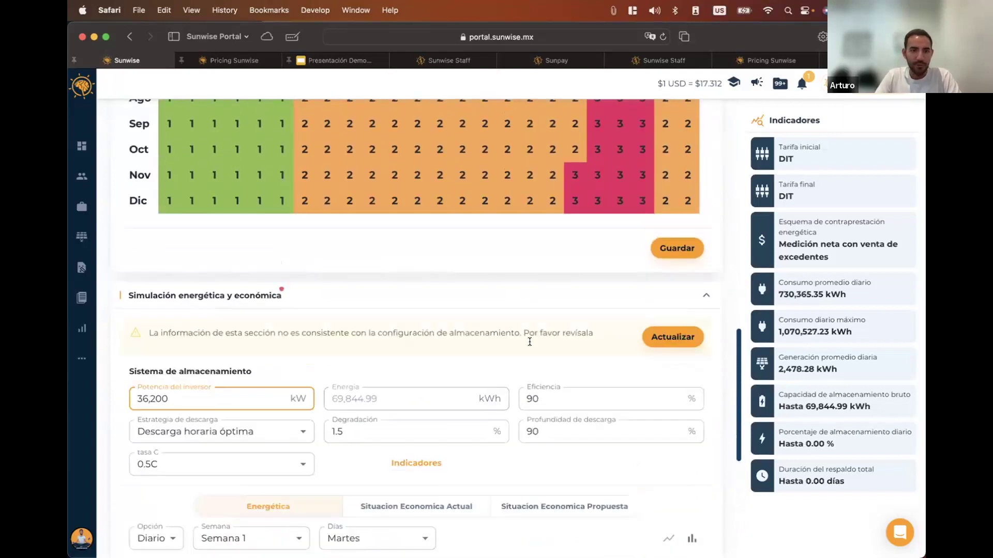
click(672, 336)
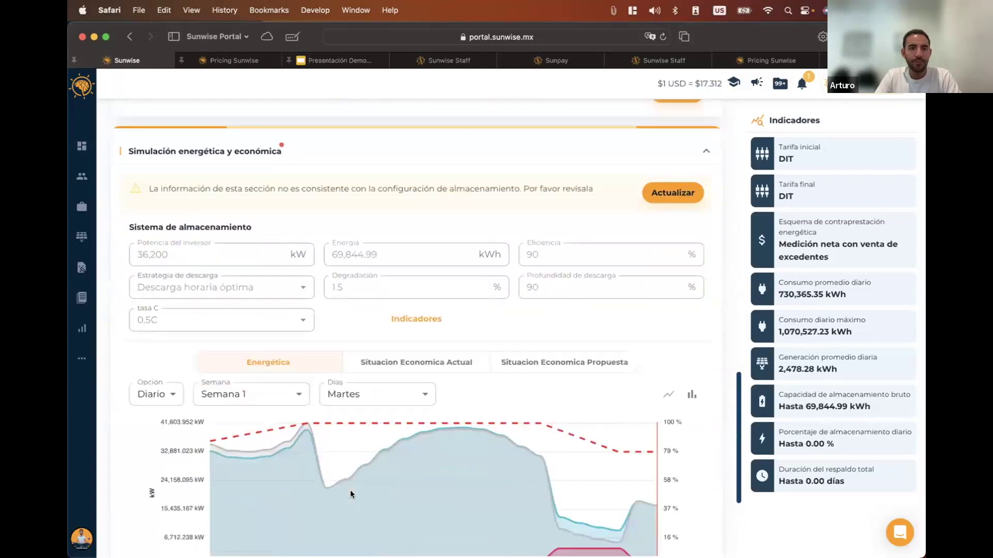
Examine the recalculated daily energy chart for November, October and August of year 1
scroll(350, 494, down, 2)
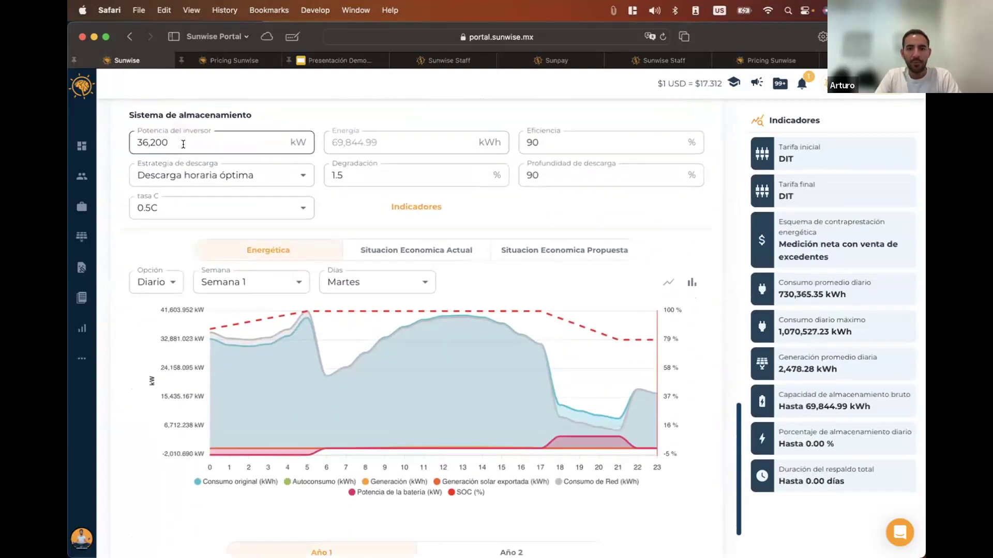
scroll(183, 145, down, 2)
scroll(179, 135, up, 2)
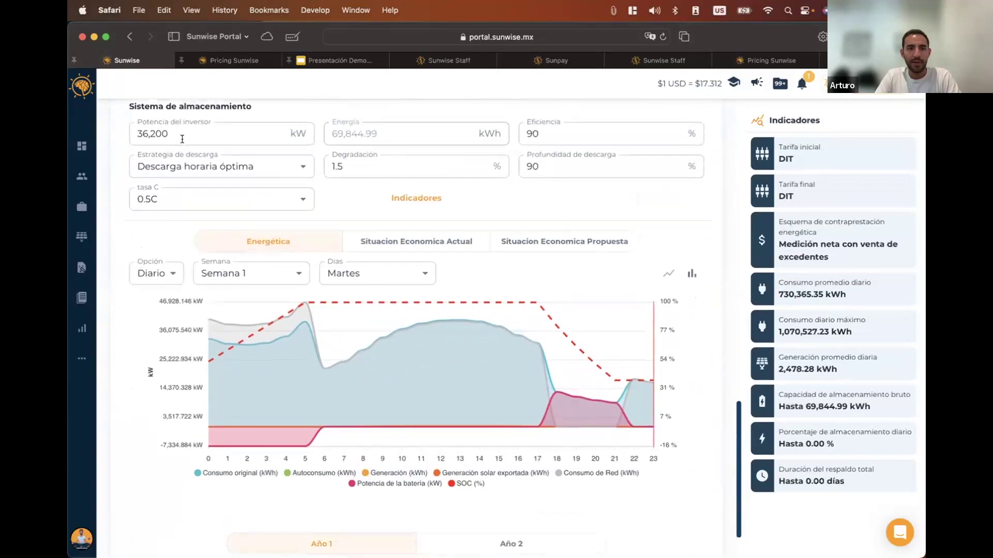
scroll(176, 144, up, 1)
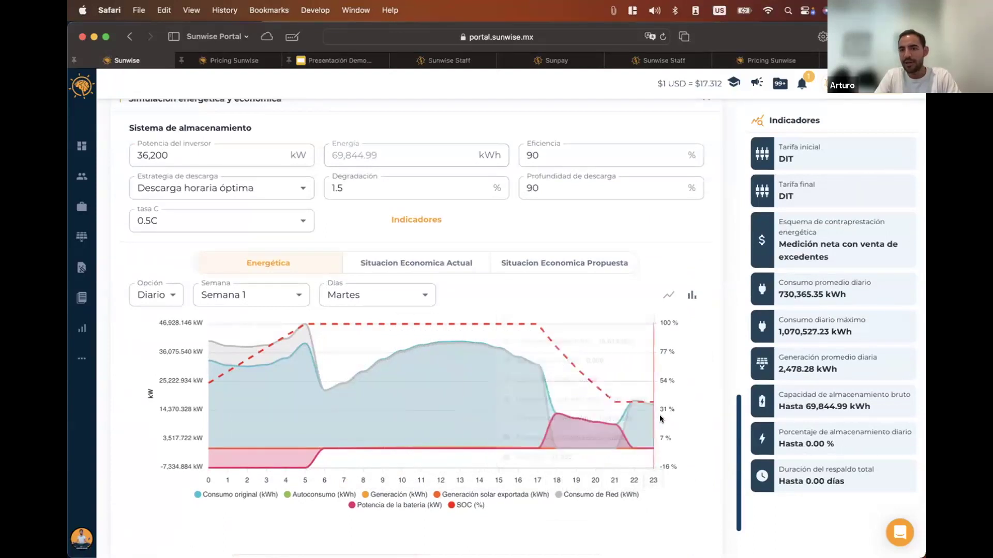
scroll(445, 527, down, 3)
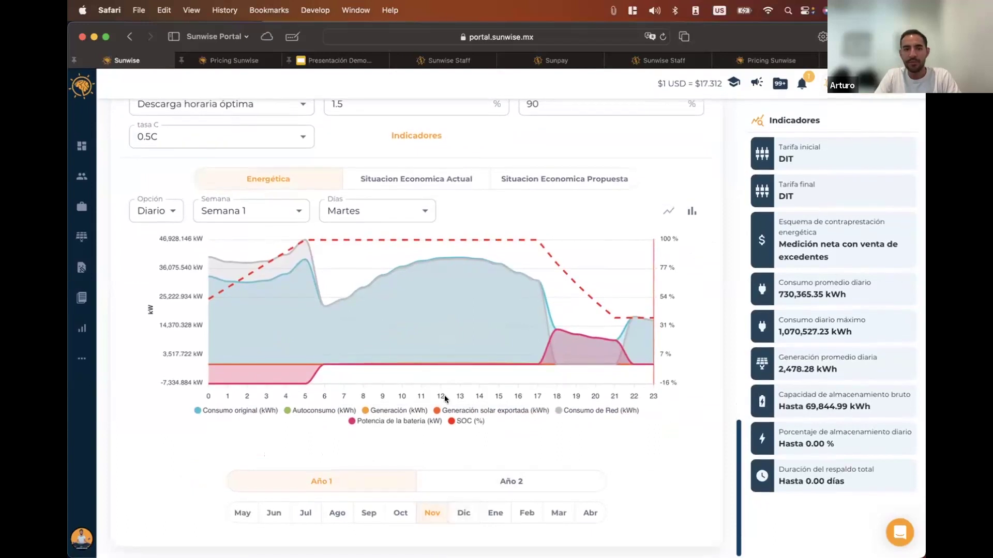
click(401, 511)
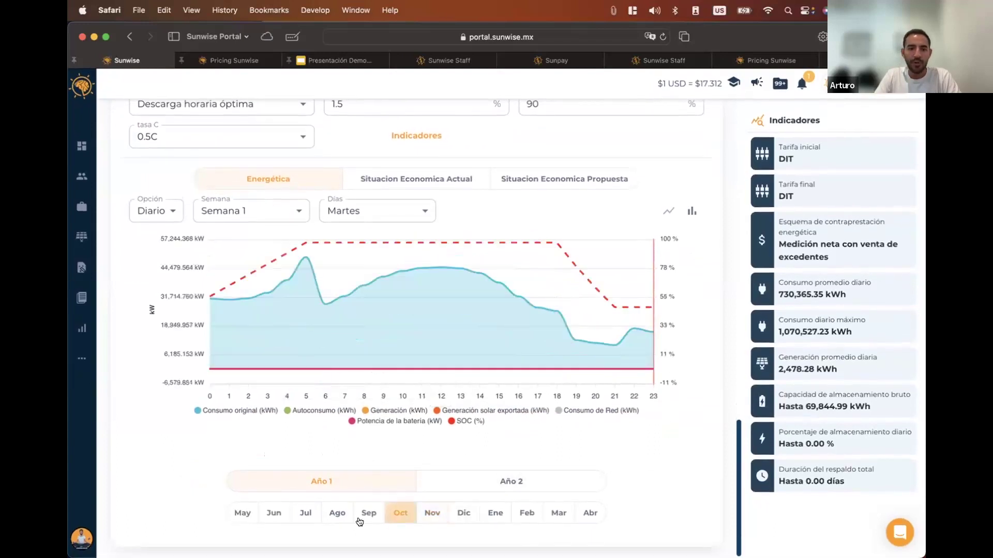
click(335, 514)
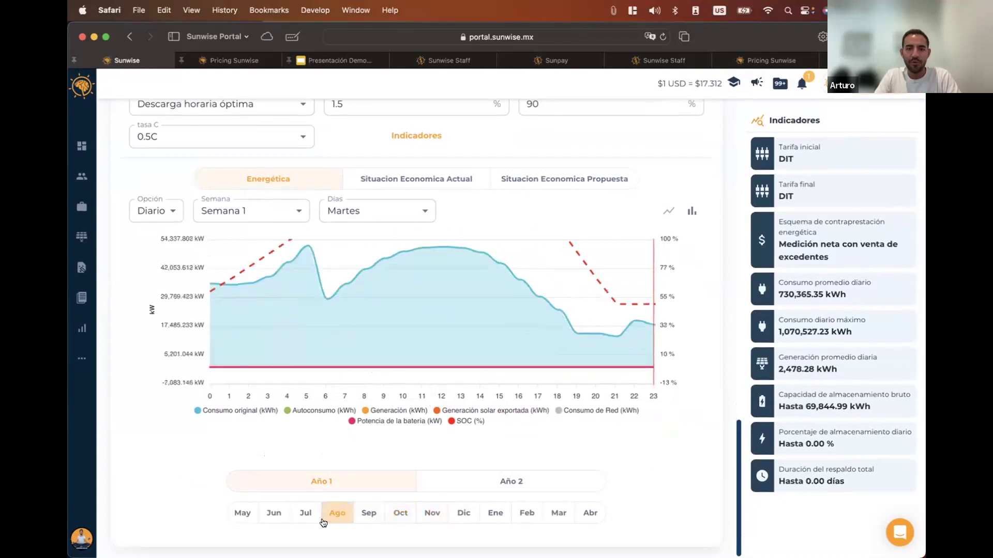
scroll(349, 331, up, 10)
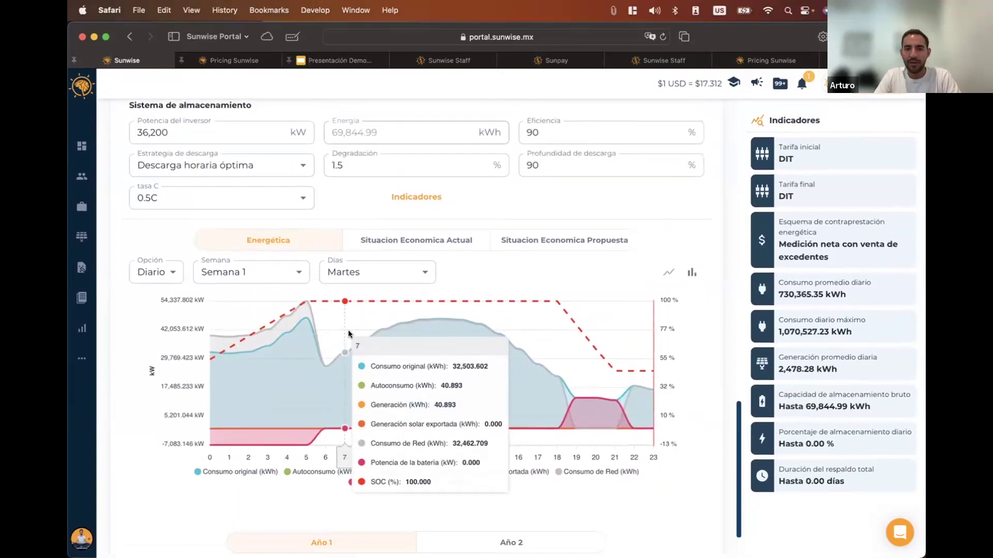
scroll(348, 334, down, 6)
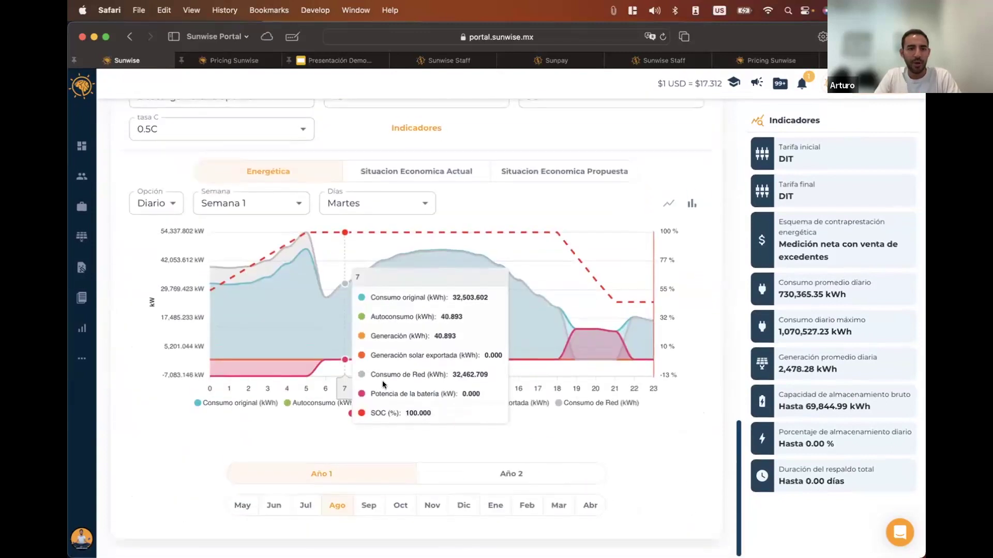
Set the energy backup share of the battery distribution to 20% and update the energy and economic simulation
scroll(452, 365, up, 15)
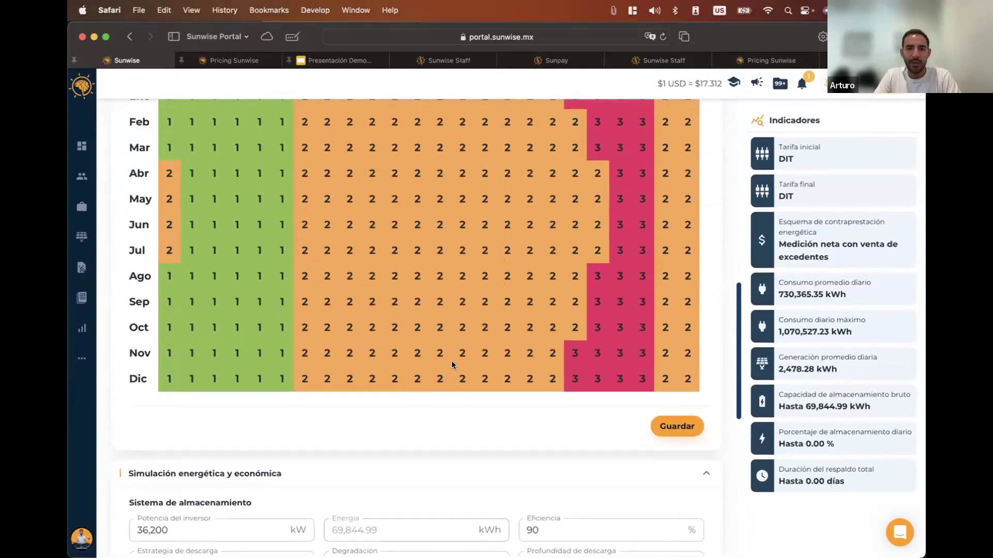
scroll(452, 365, up, 1)
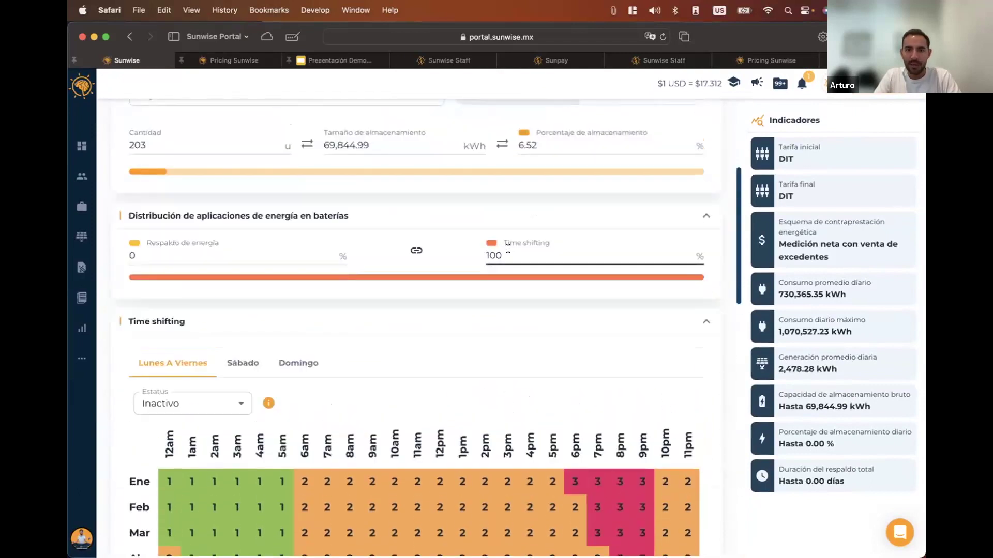
click(229, 253)
key(super+a)
text(20)
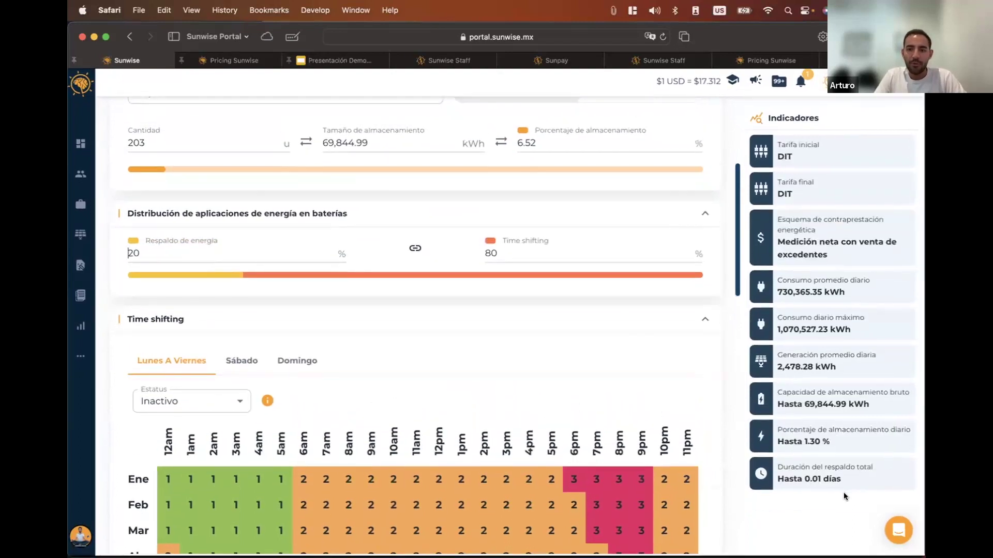
scroll(635, 464, down, 10)
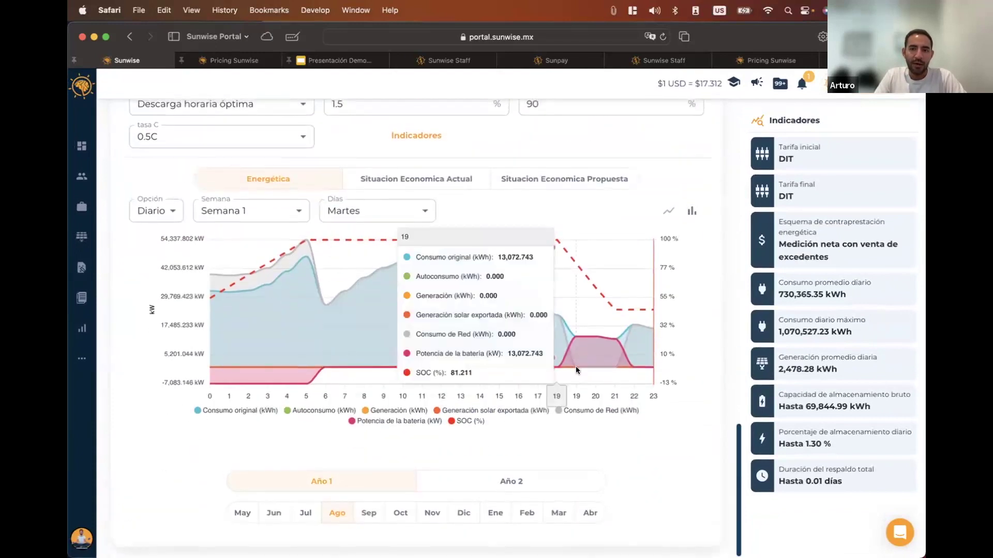
scroll(575, 366, up, 5)
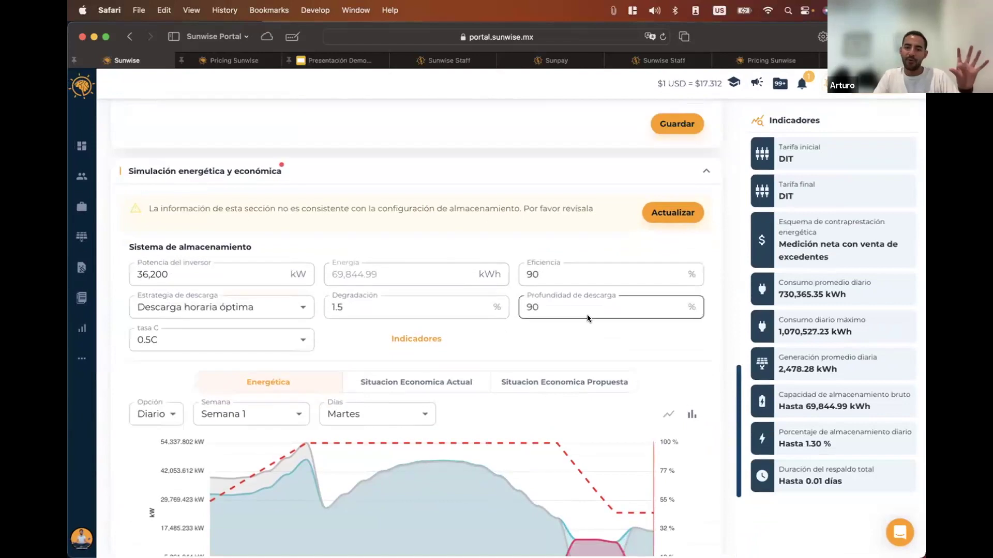
scroll(587, 315, down, 5)
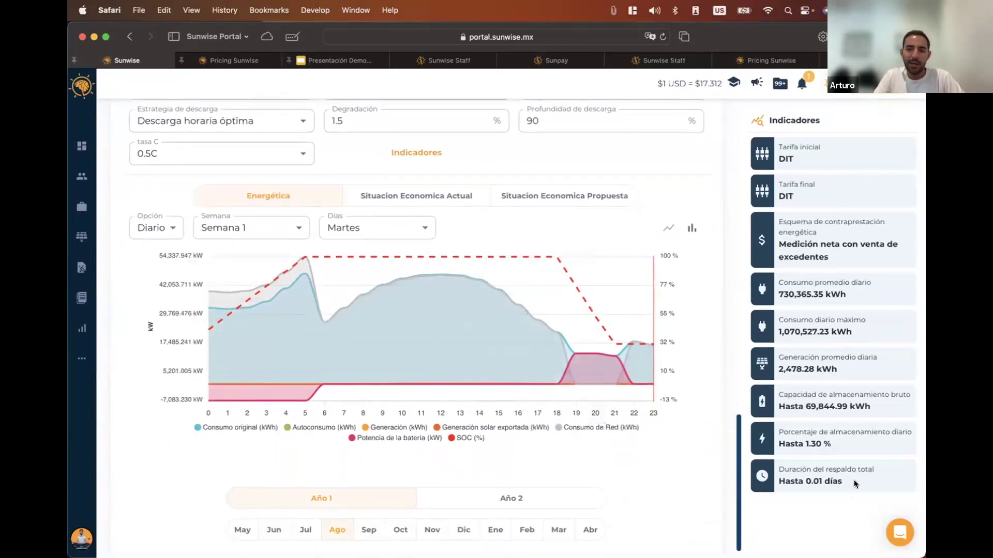
Review the daily storage percentage and total backup duration indicators, and the storage size, battery quantity and energy backup fields
drag(854, 479, 760, 426)
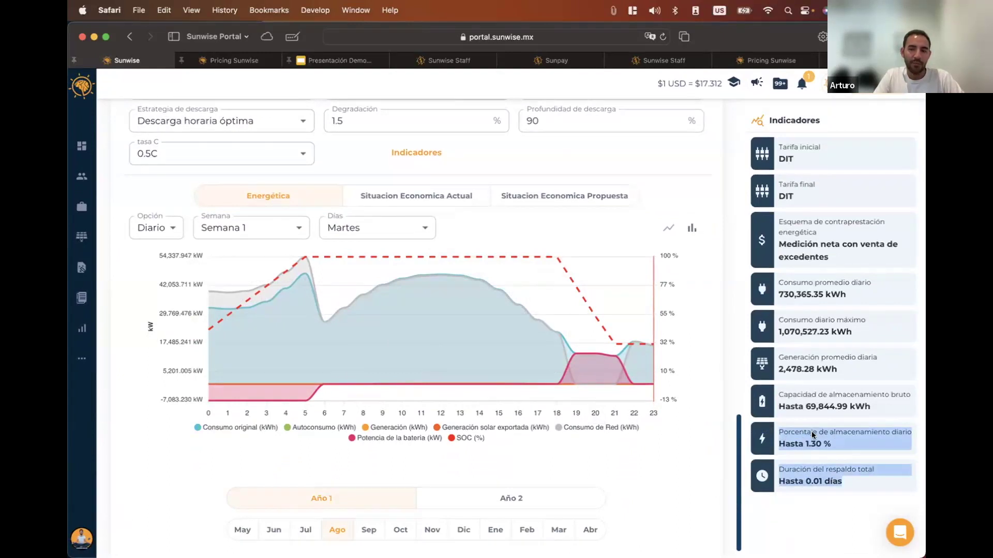
click(800, 496)
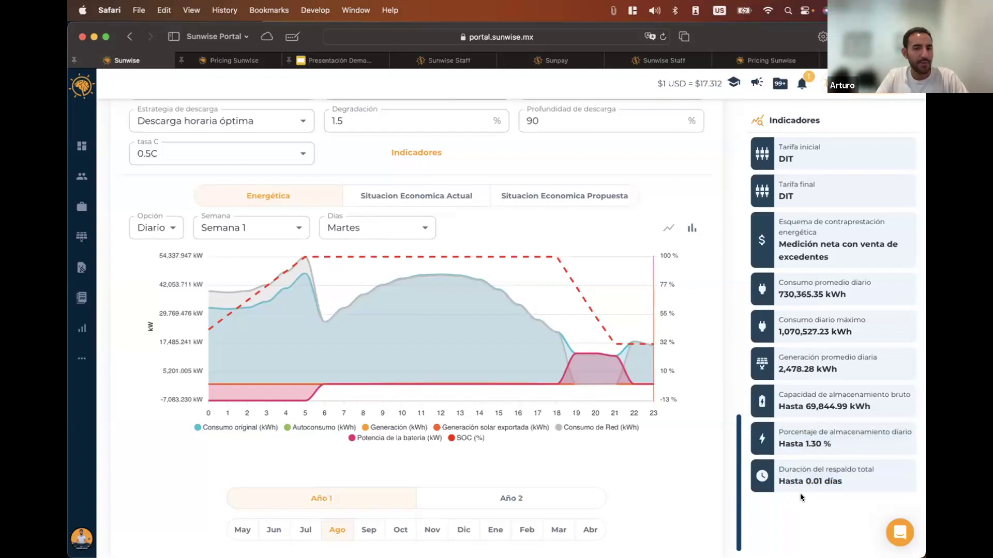
scroll(490, 431, up, 20)
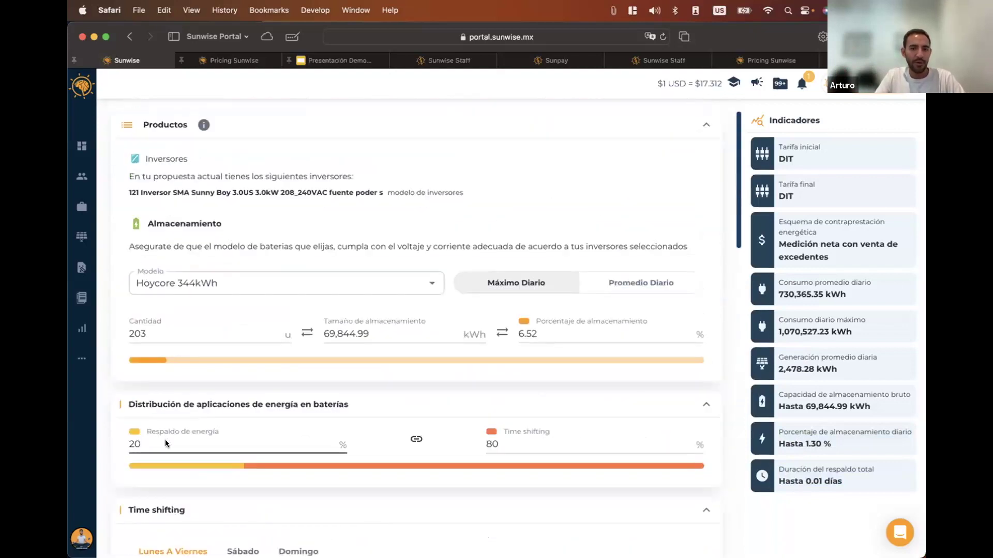
double_click(326, 332)
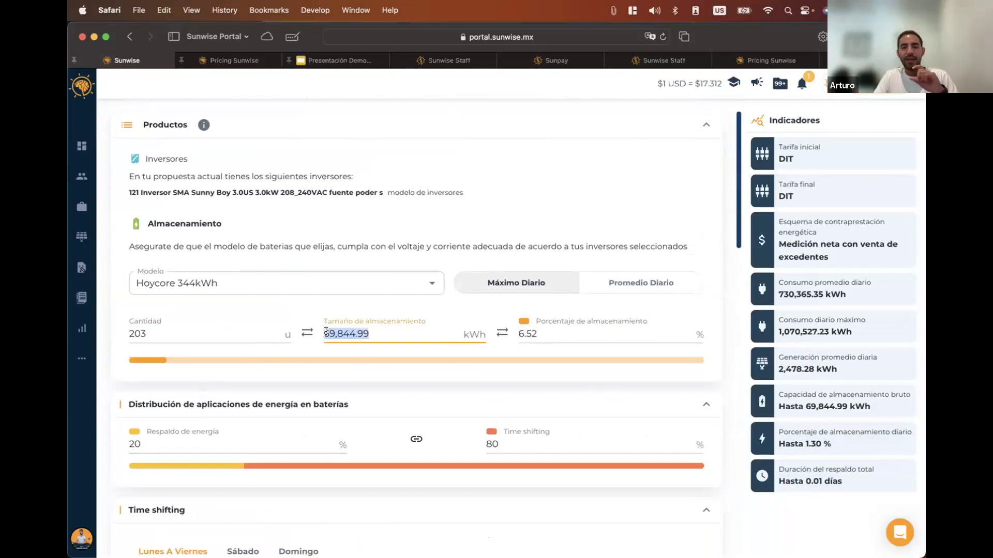
double_click(182, 328)
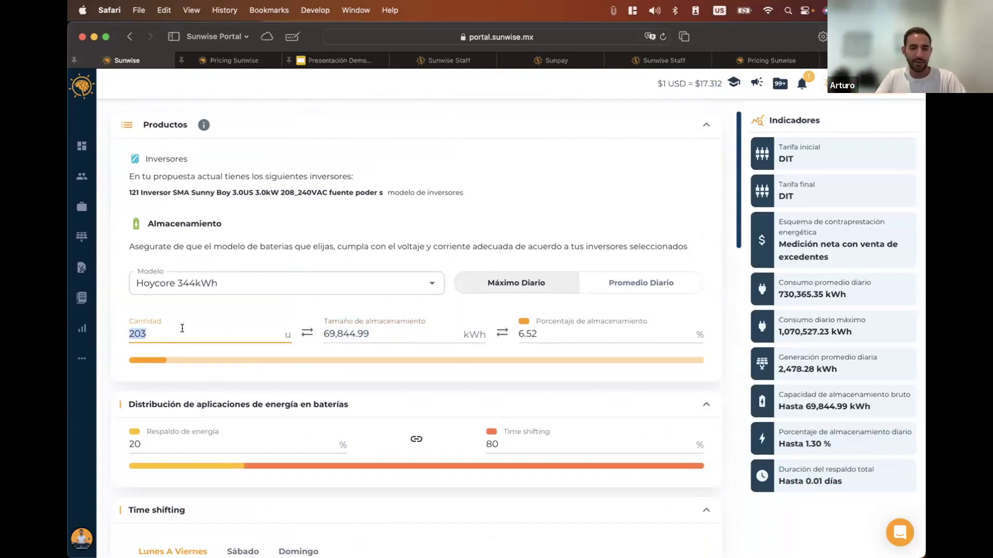
click(182, 328)
click(157, 445)
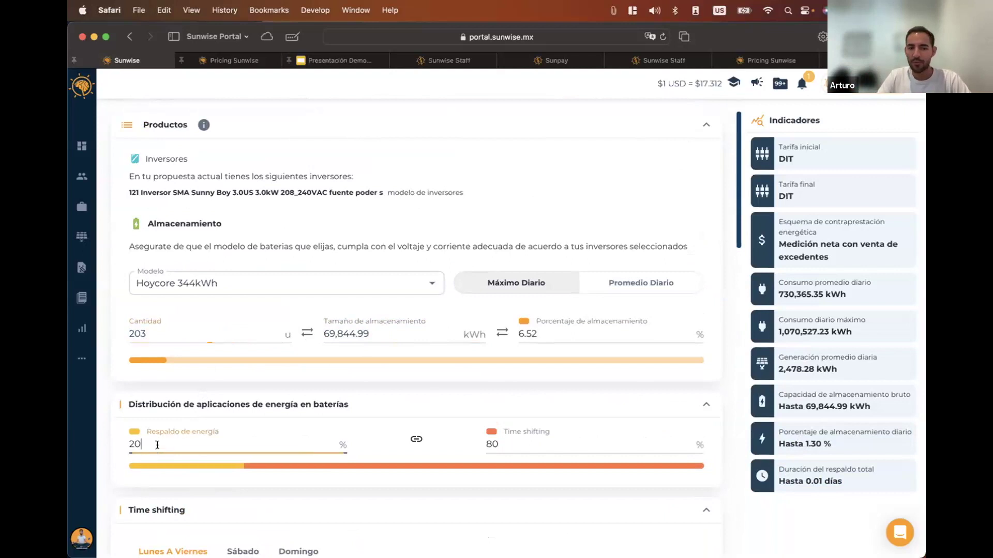
Look over the updated storage simulation and return to the PS&TS Example proposal
scroll(157, 446, down, 20)
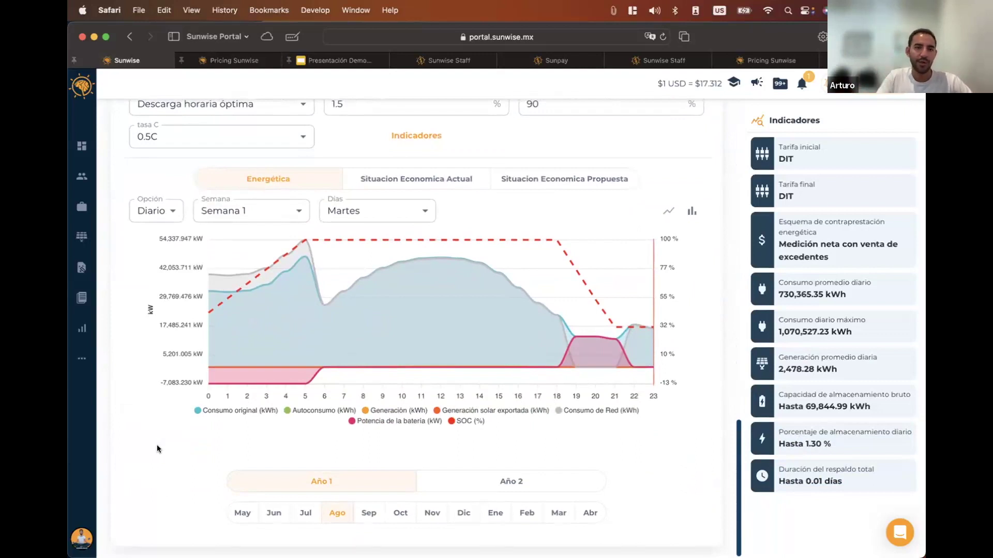
scroll(156, 379, up, 10)
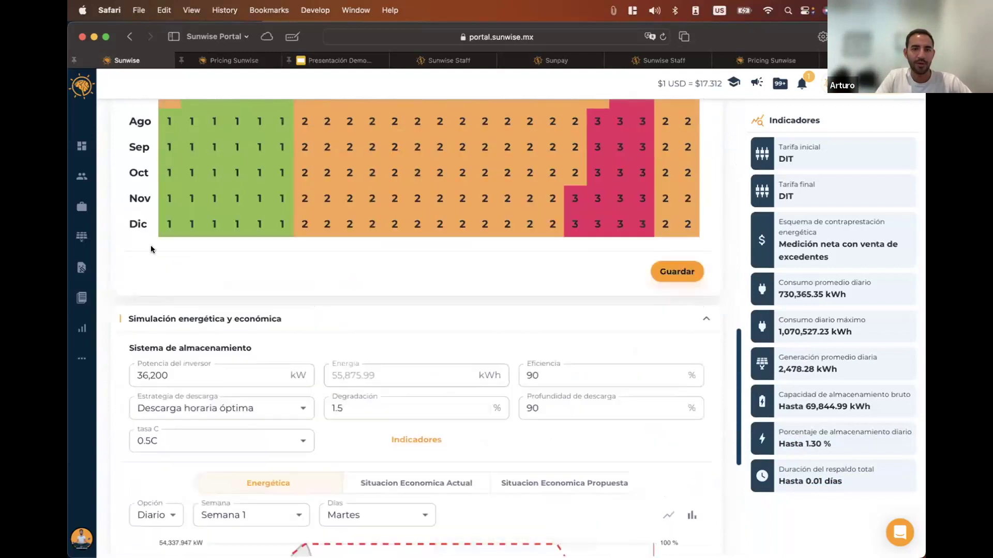
scroll(157, 248, down, 5)
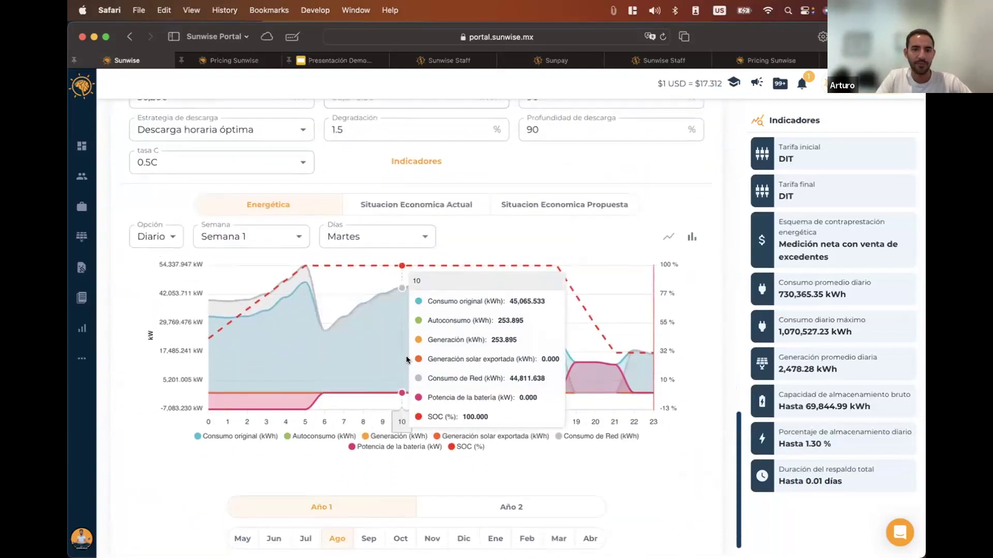
scroll(405, 356, up, 15)
scroll(405, 356, up, 5)
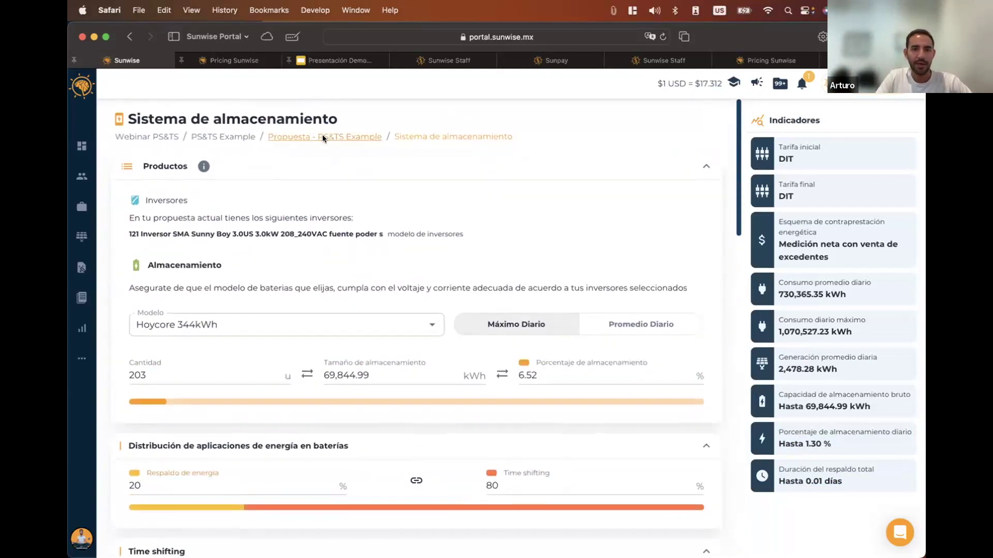
click(327, 135)
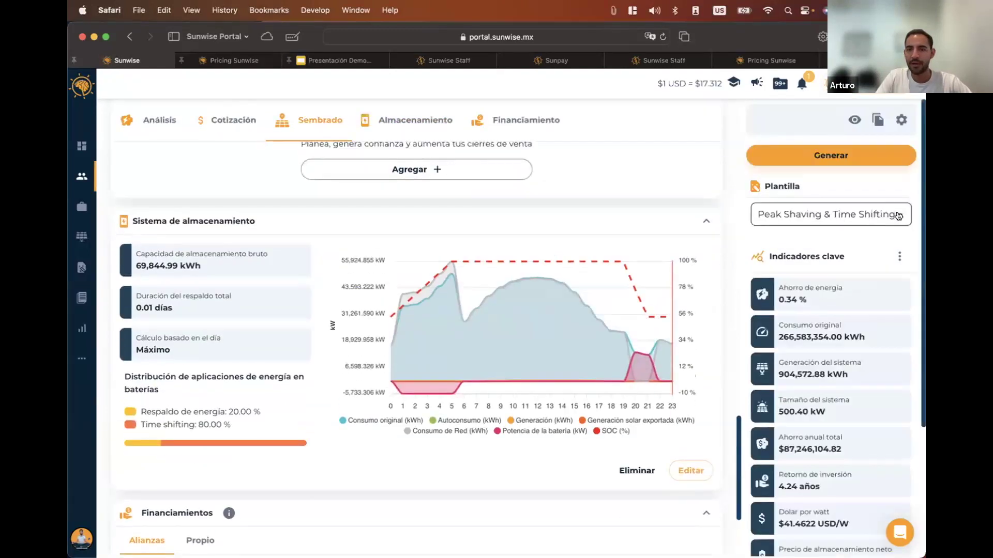
Generate the proposal with the Peak Shaving & Time Shifting template and look at the cover page of its preview
click(862, 158)
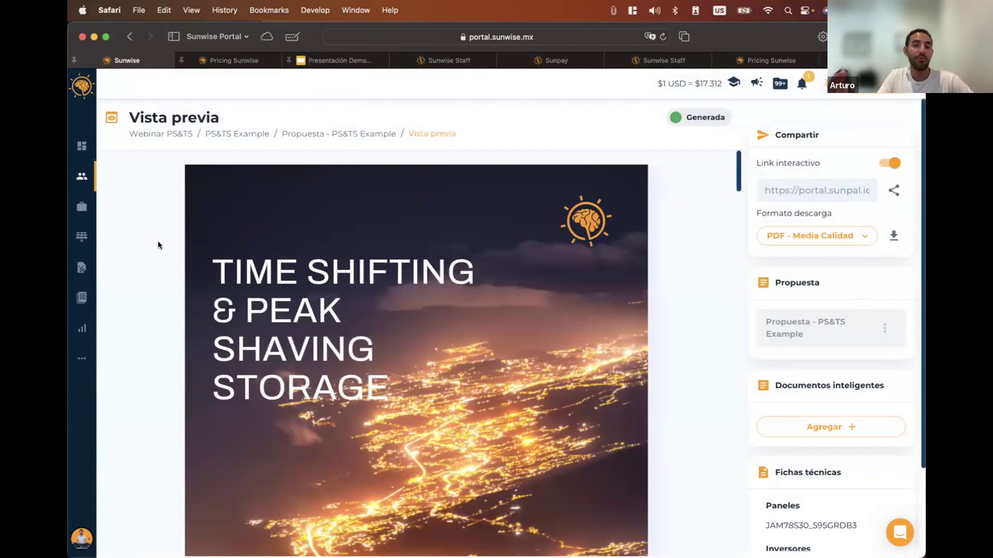
scroll(327, 407, down, 10)
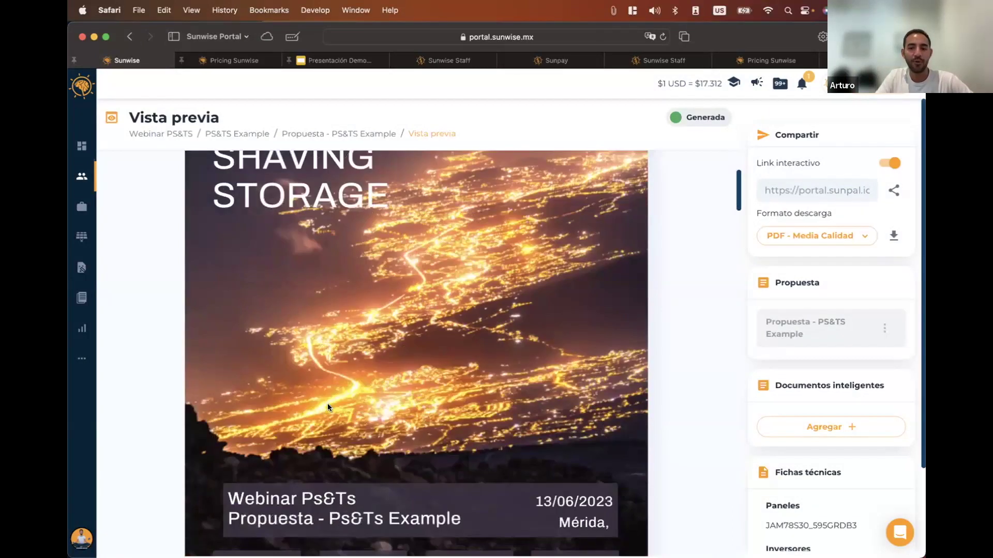
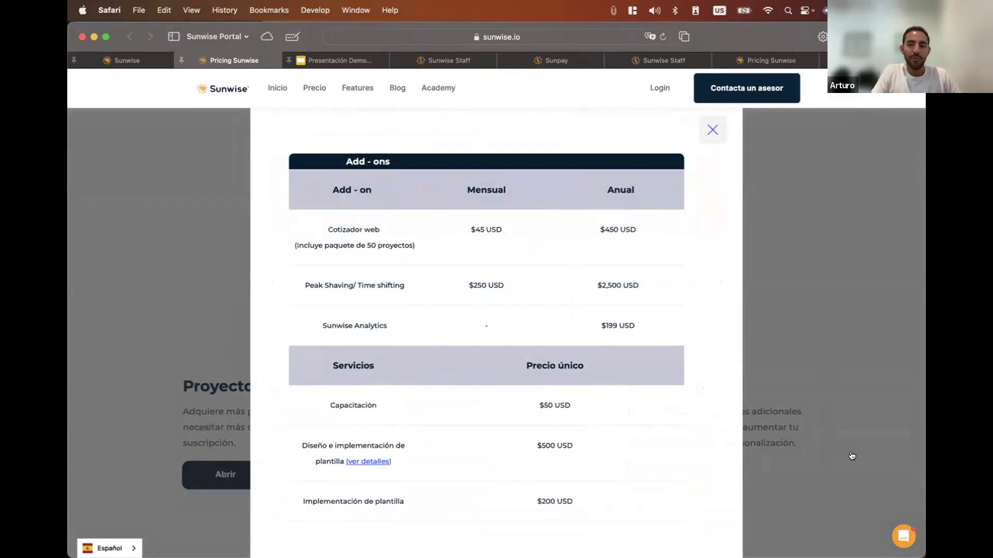
click(901, 539)
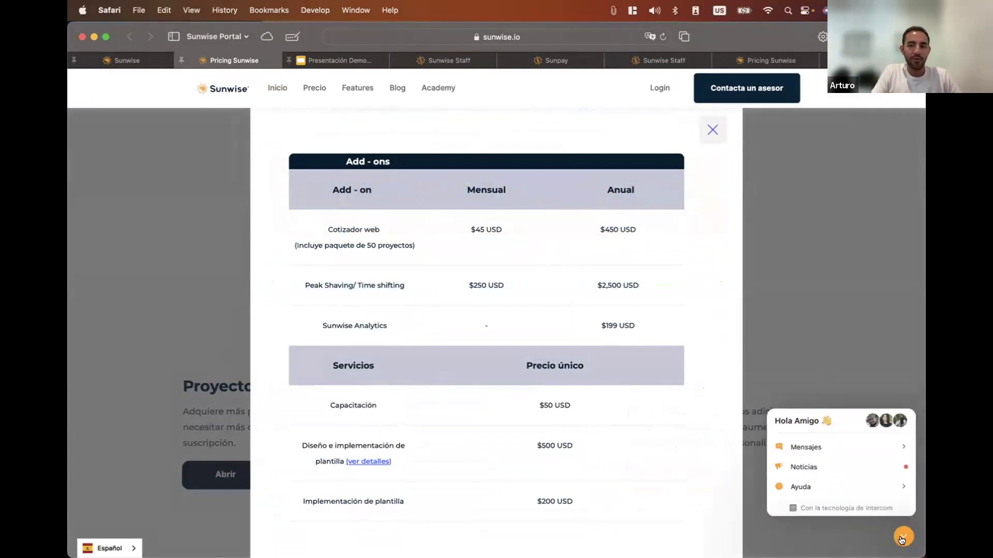
click(902, 538)
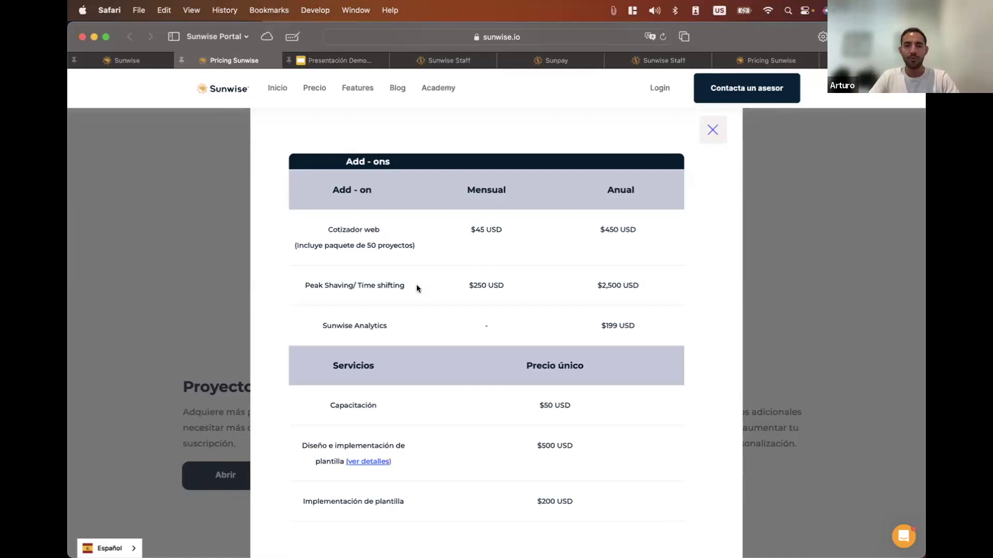
Return to the Propuesta - PS&TS Example page in the Sunwise portal and review its storage system and financing sections
click(138, 60)
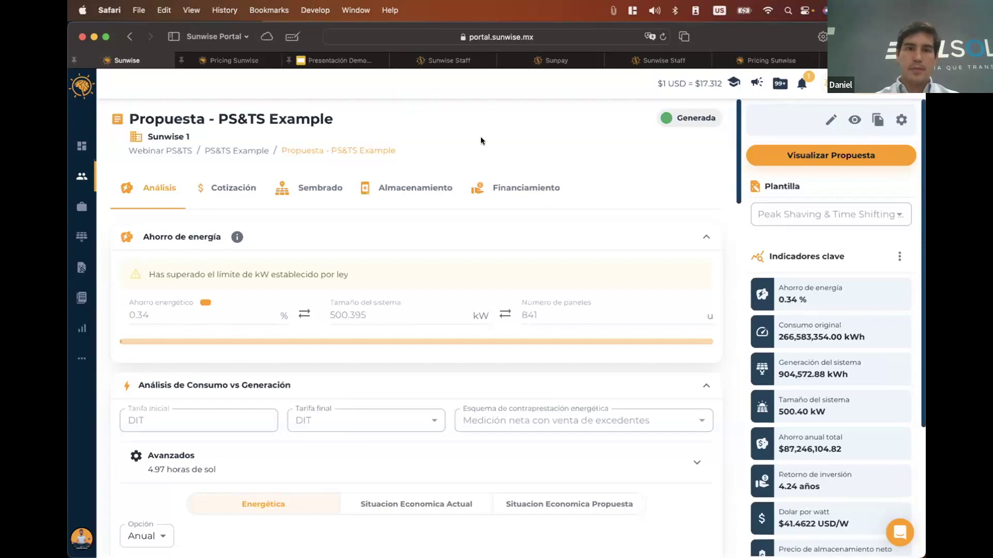
scroll(485, 165, down, 10)
scroll(506, 315, down, 15)
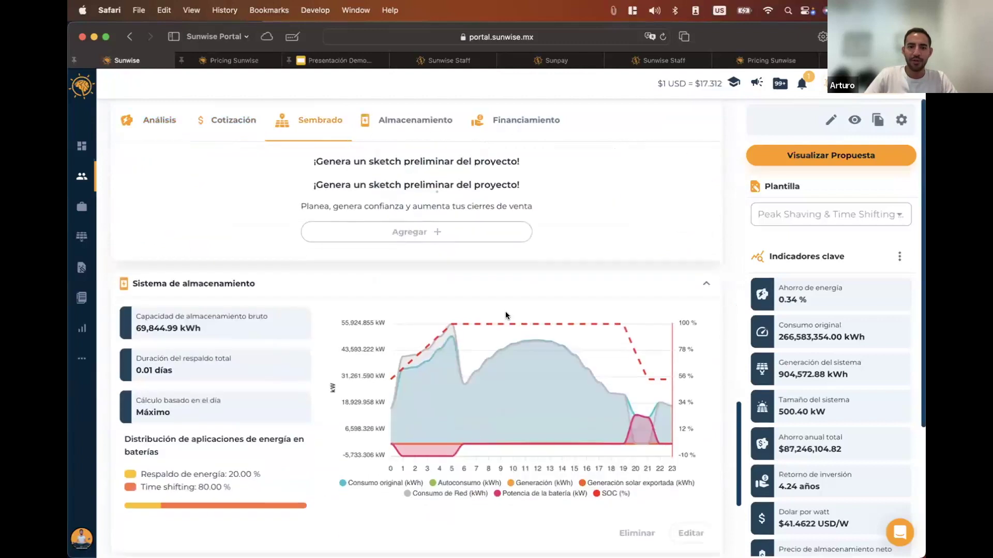
scroll(506, 315, down, 5)
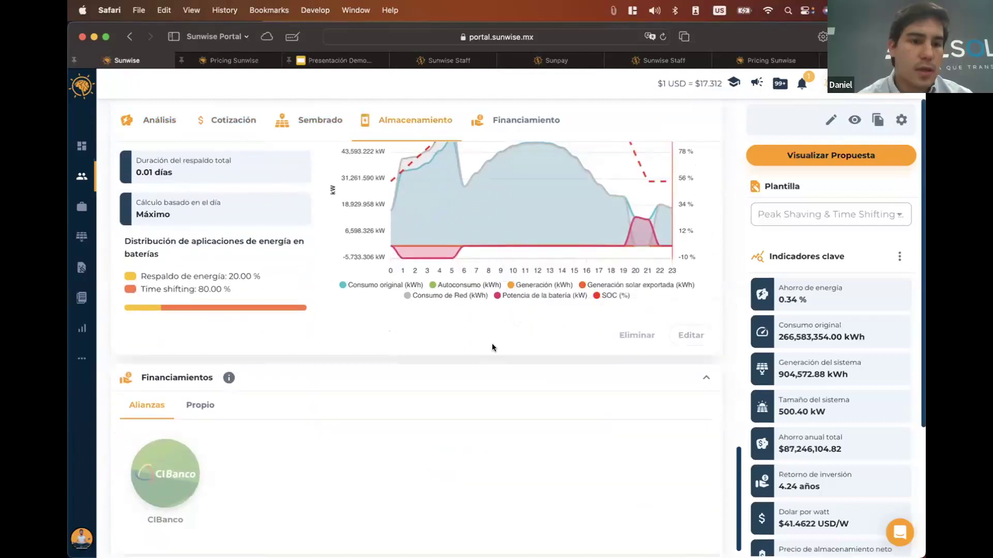
scroll(491, 343, down, 1)
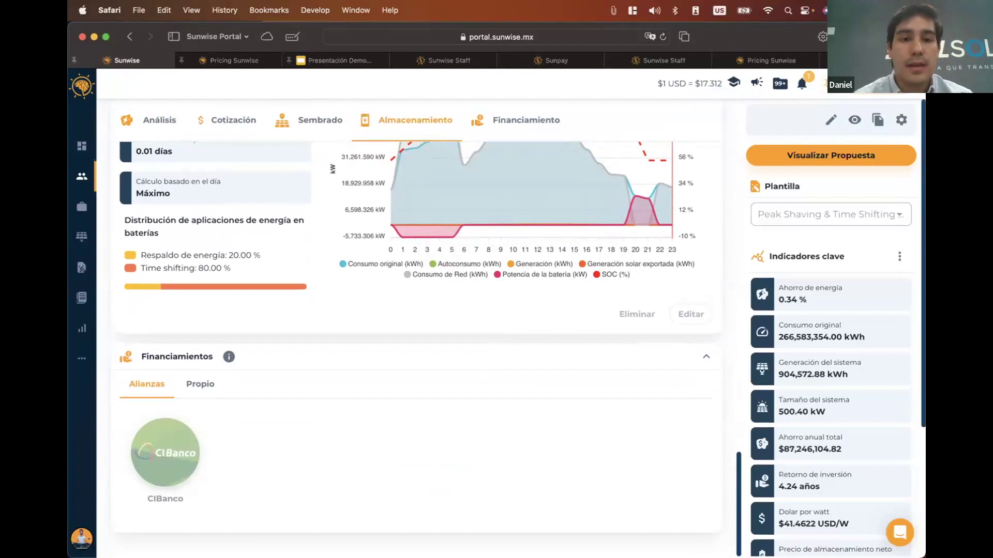
scroll(455, 251, up, 5)
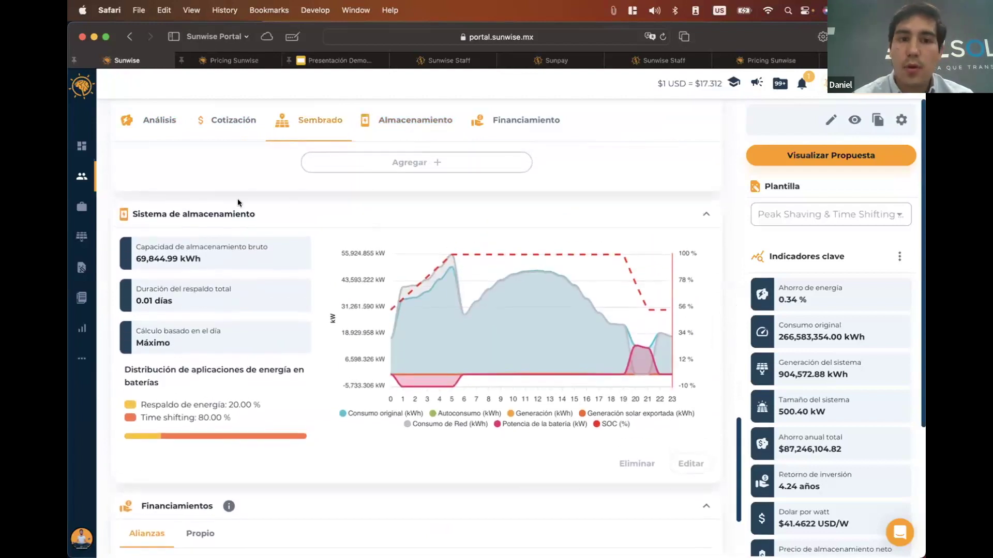
Open the storage products in the product catalogue and look through the available batteries and kits
click(78, 236)
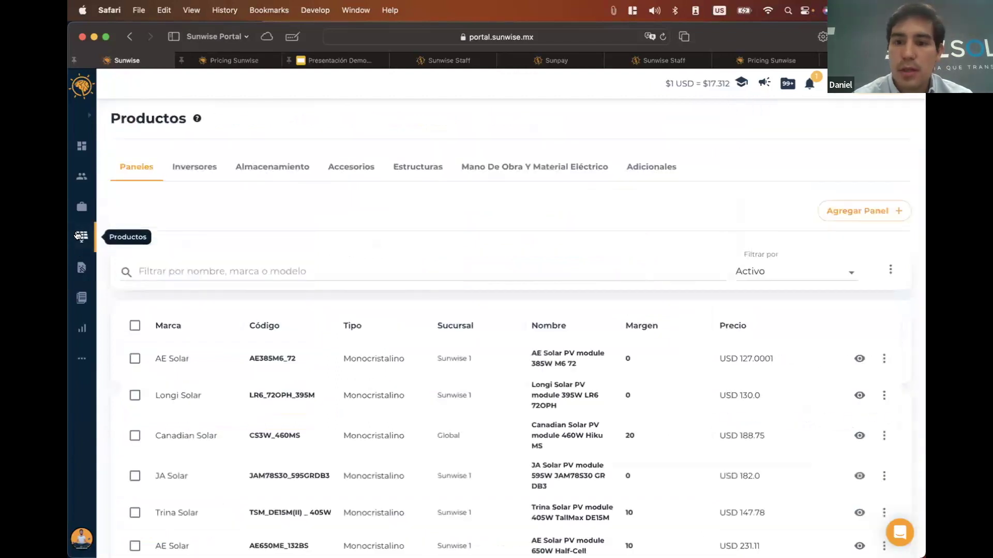
click(271, 167)
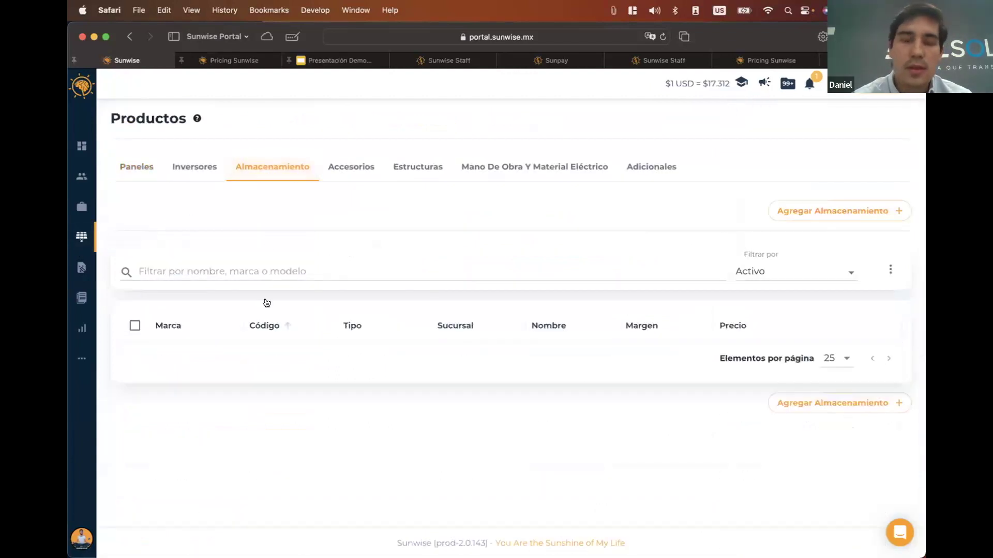
scroll(417, 440, down, 2)
scroll(418, 420, down, 3)
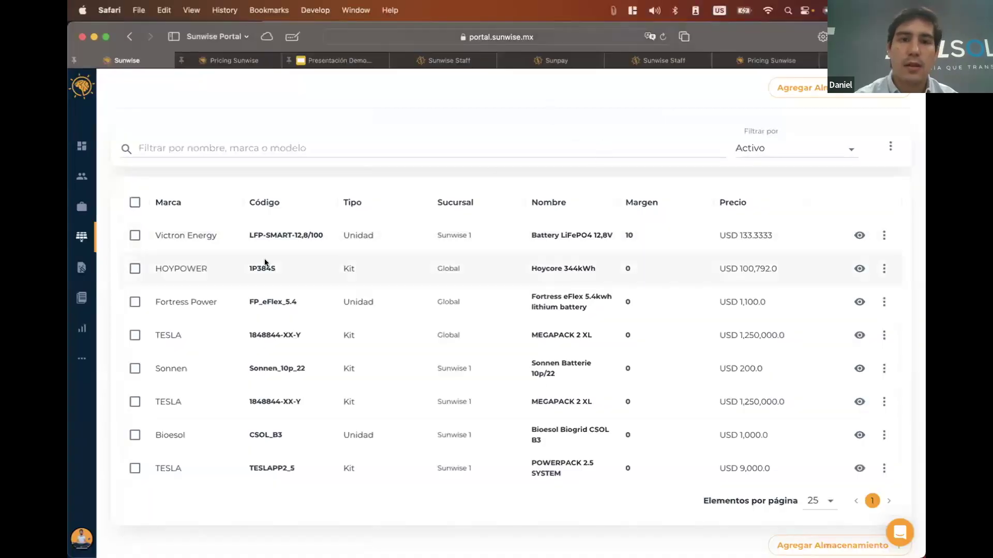
Open the PS&TS Example project with the DIT tariff and examine its energy and economic consumption history
click(82, 206)
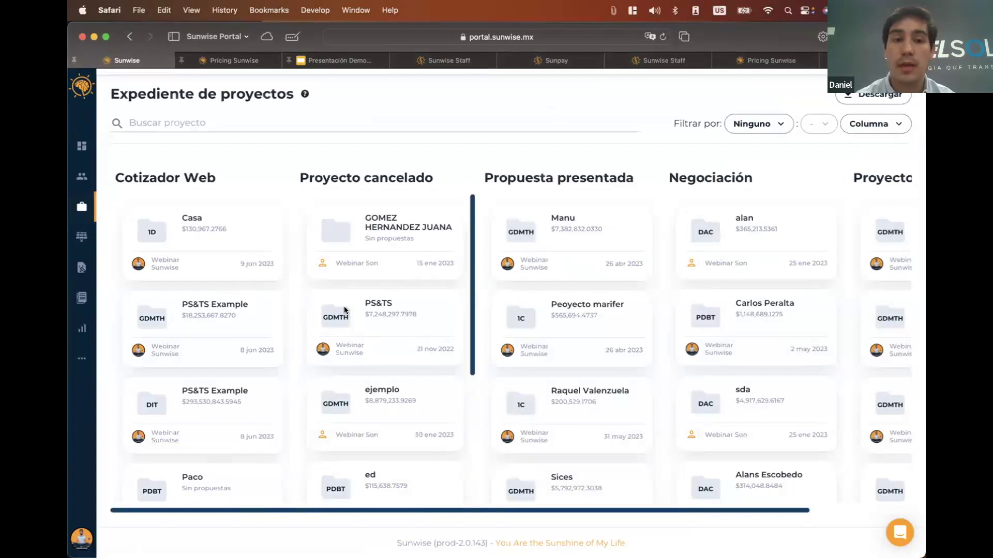
click(153, 409)
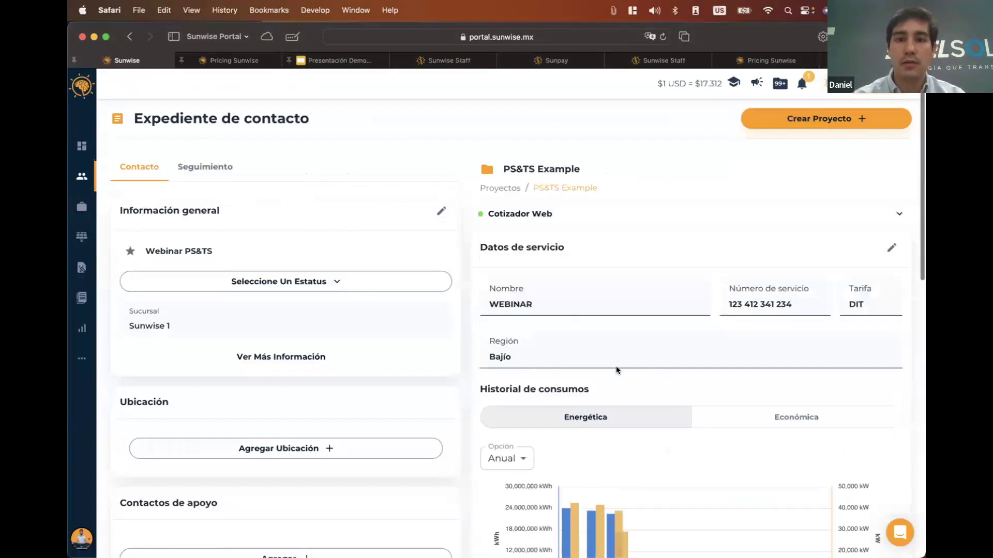
scroll(615, 366, down, 5)
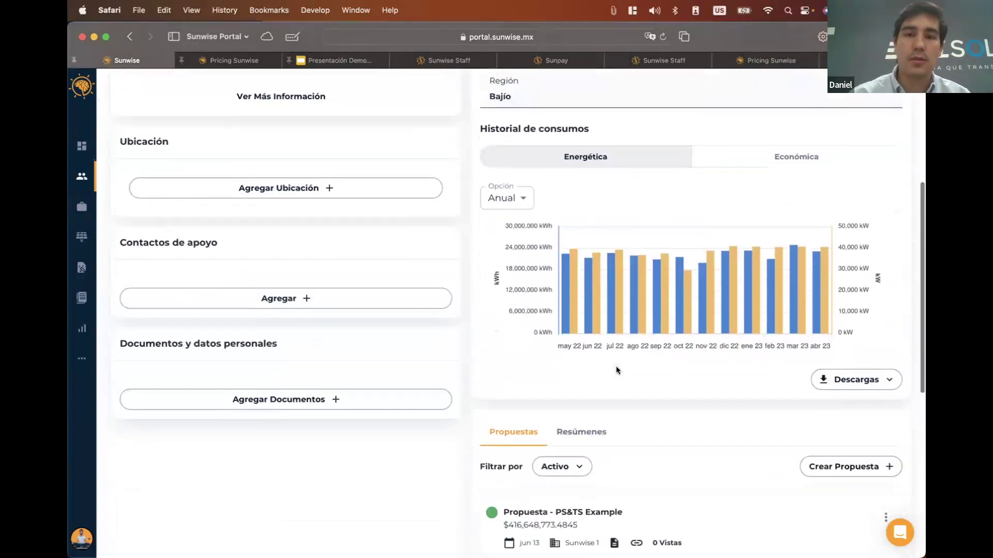
click(759, 151)
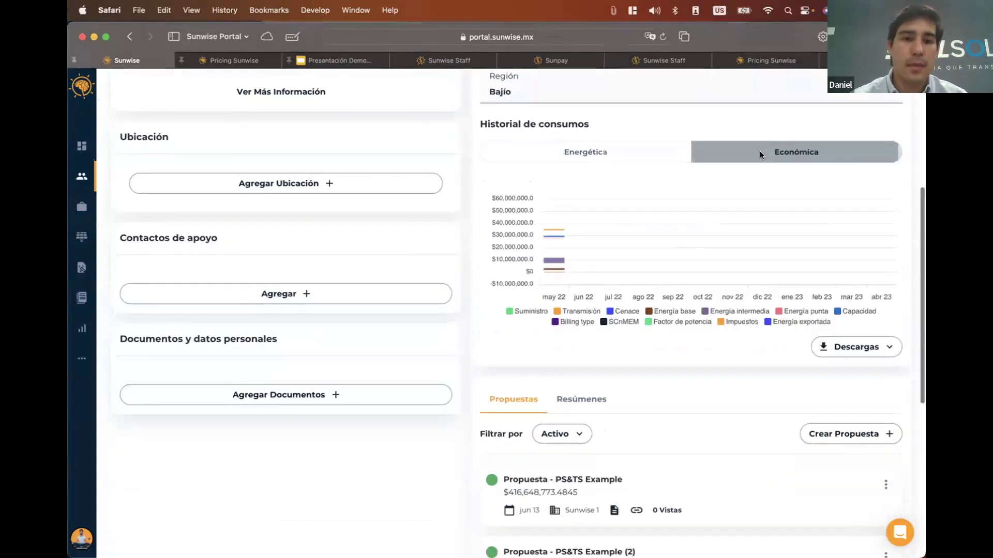
scroll(687, 332, down, 3)
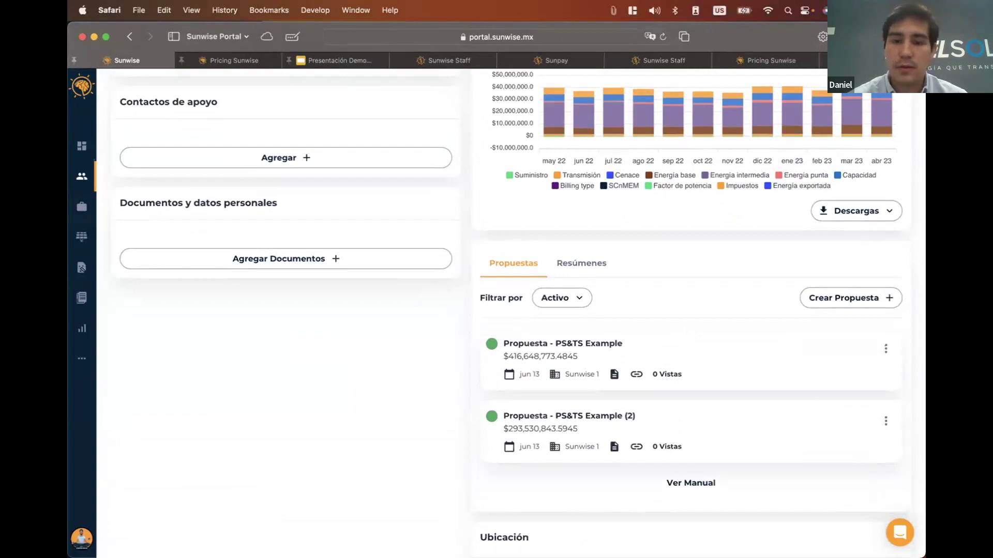
Preview the Propuesta - PS&TS Example document and review the CFE payment comparison and the example day charts
click(603, 344)
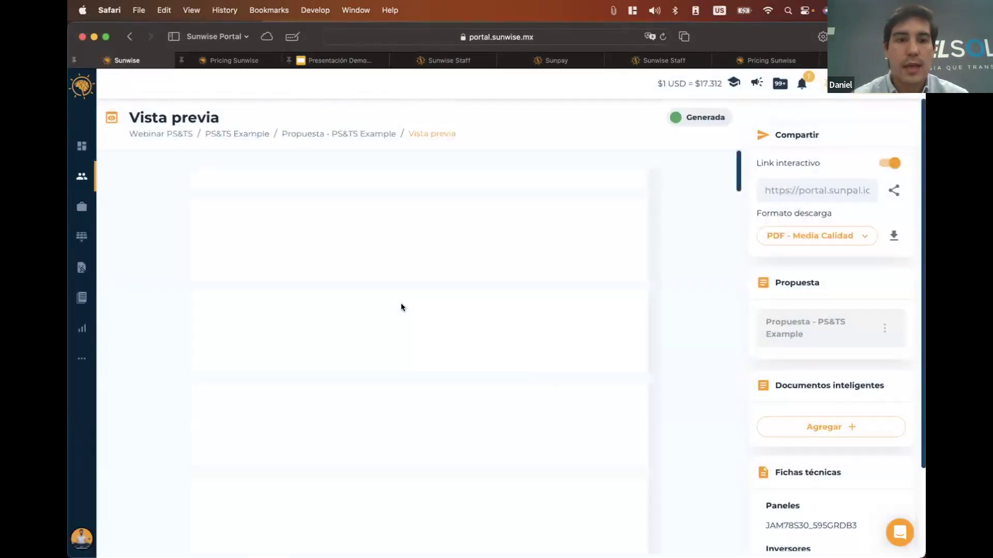
scroll(355, 320, down, 20)
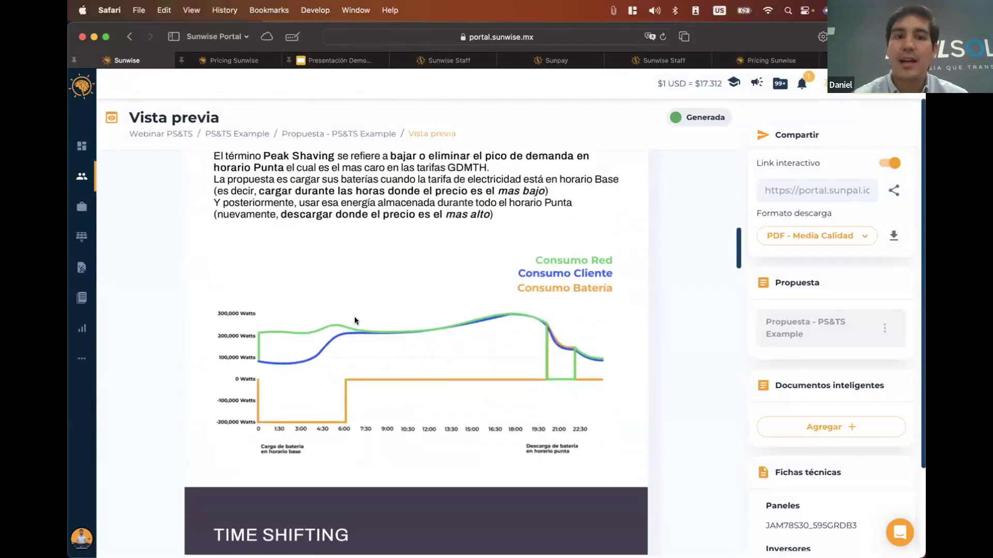
scroll(354, 321, down, 15)
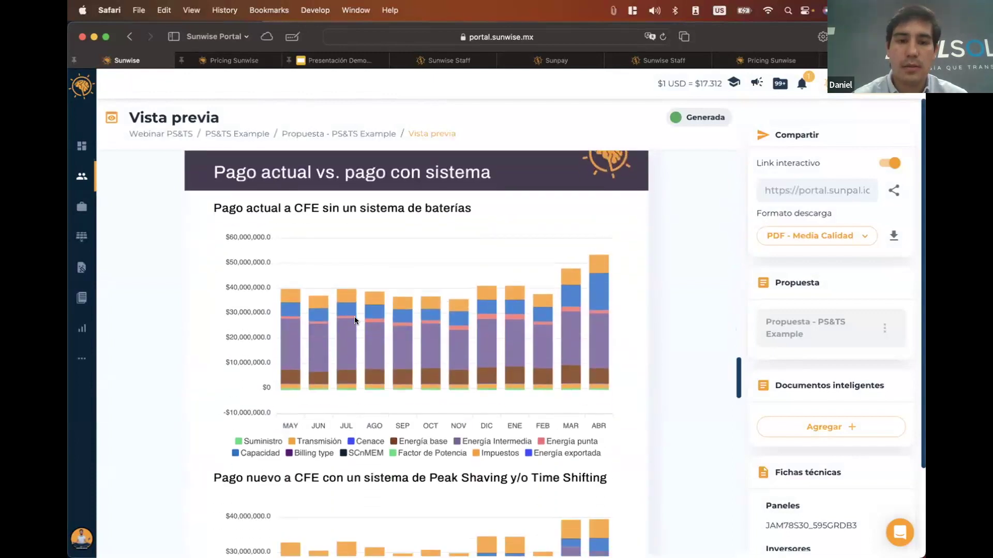
scroll(354, 320, down, 8)
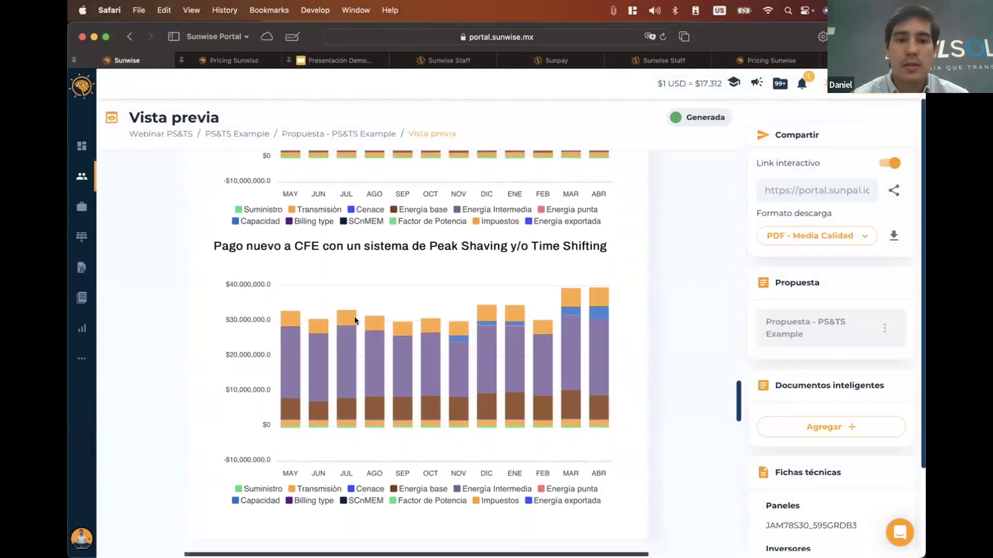
scroll(355, 316, down, 5)
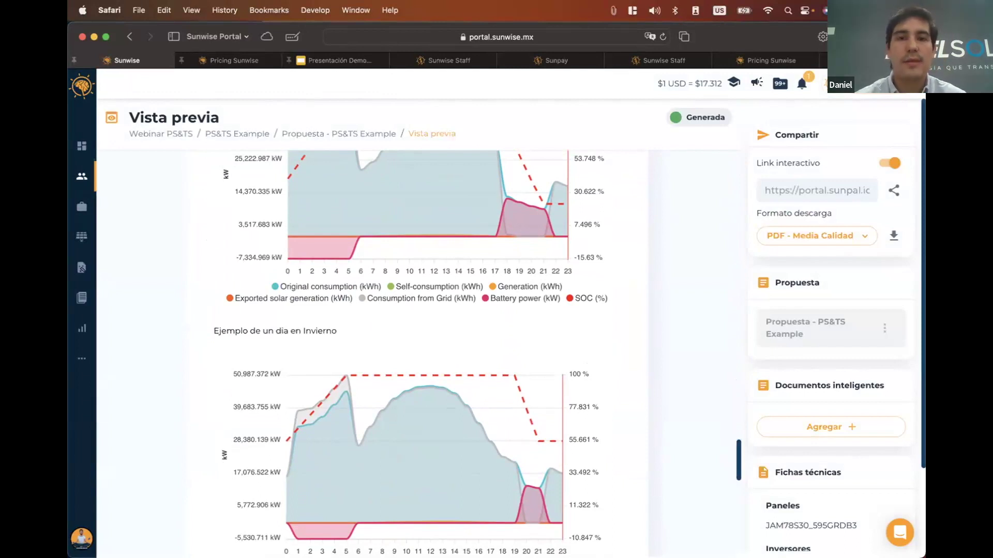
Go back to the Propuesta - PS&TS Example page and review its key indicators, including the net and gross storage prices
click(333, 136)
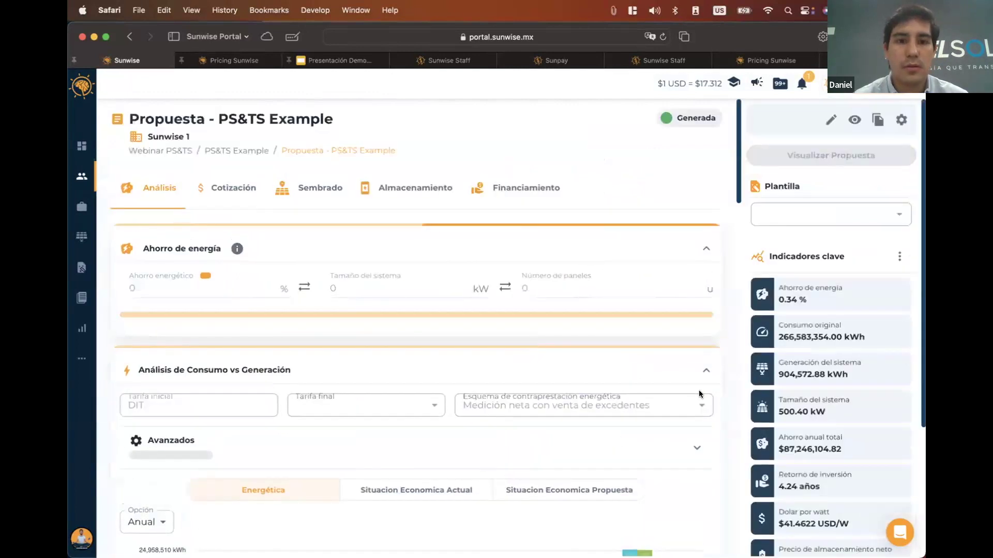
scroll(812, 409, down, 5)
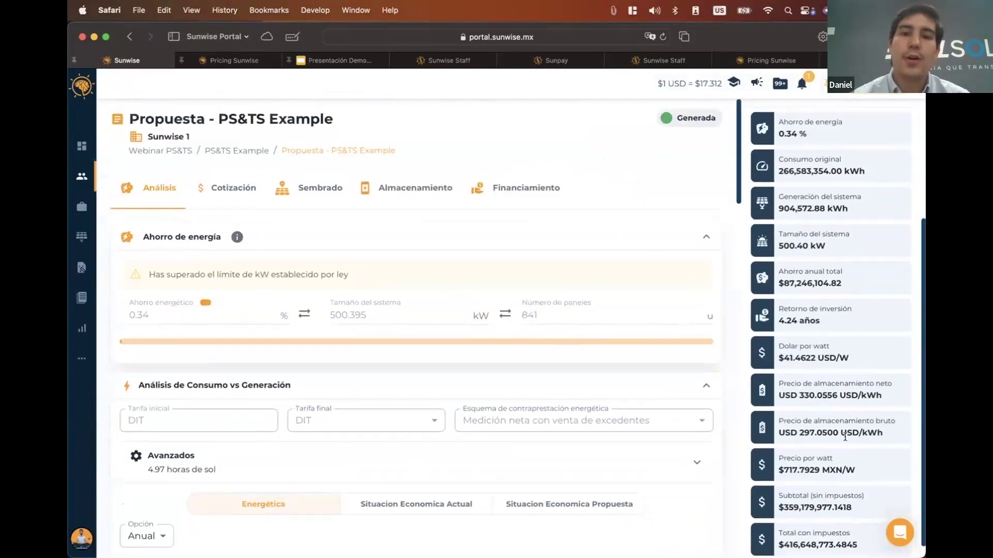
scroll(835, 393, up, 5)
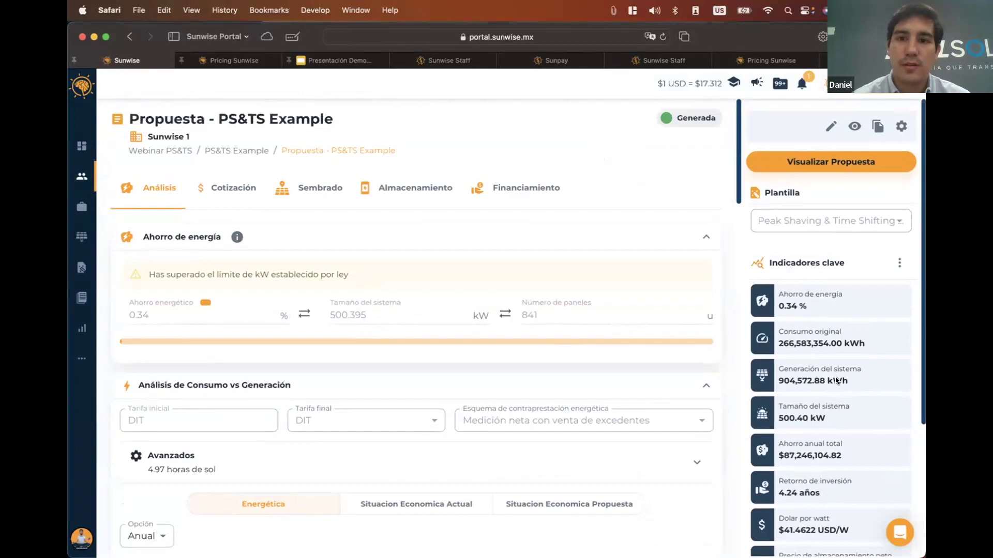
Reopen the generated proposal for editing and open the configuration of its key indicators at the storage price entries
click(900, 258)
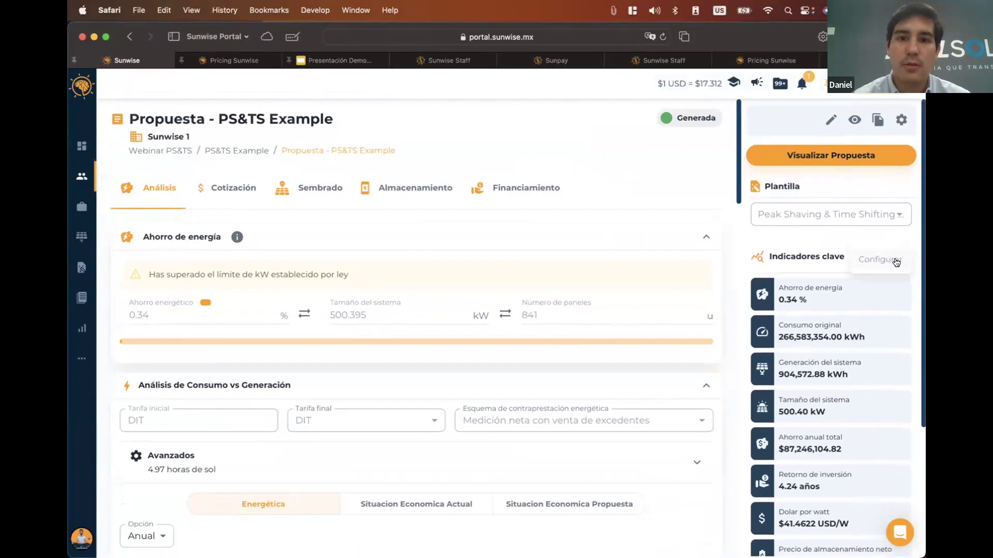
click(829, 121)
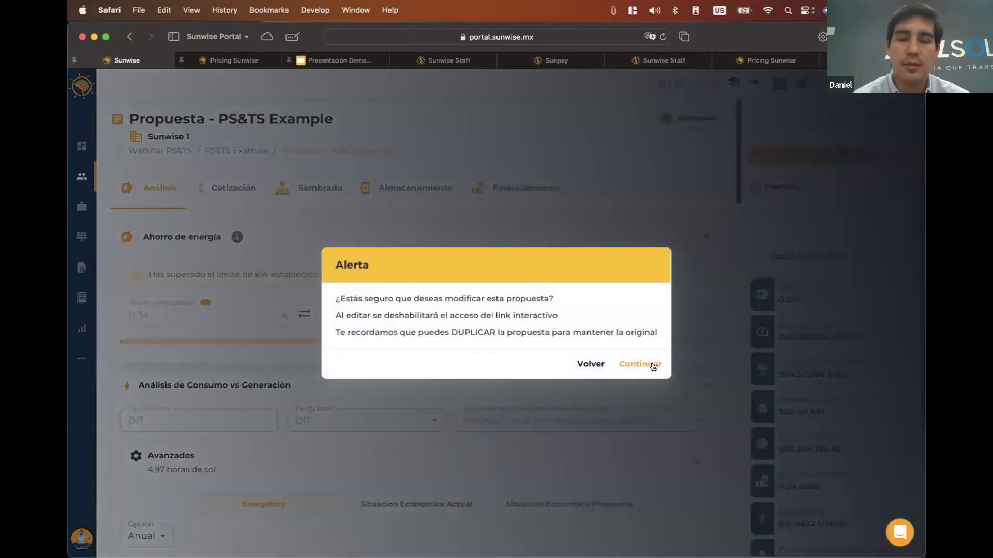
click(641, 360)
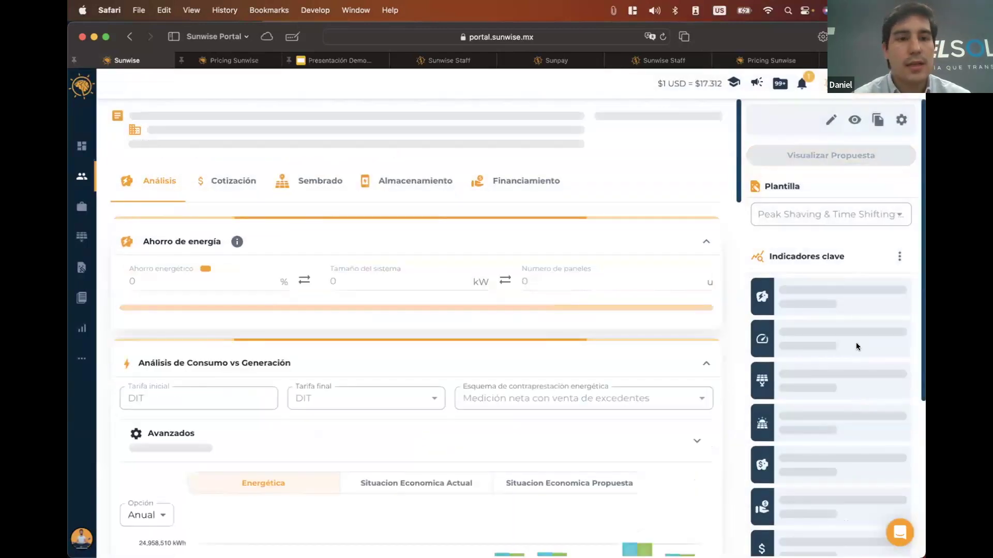
click(883, 262)
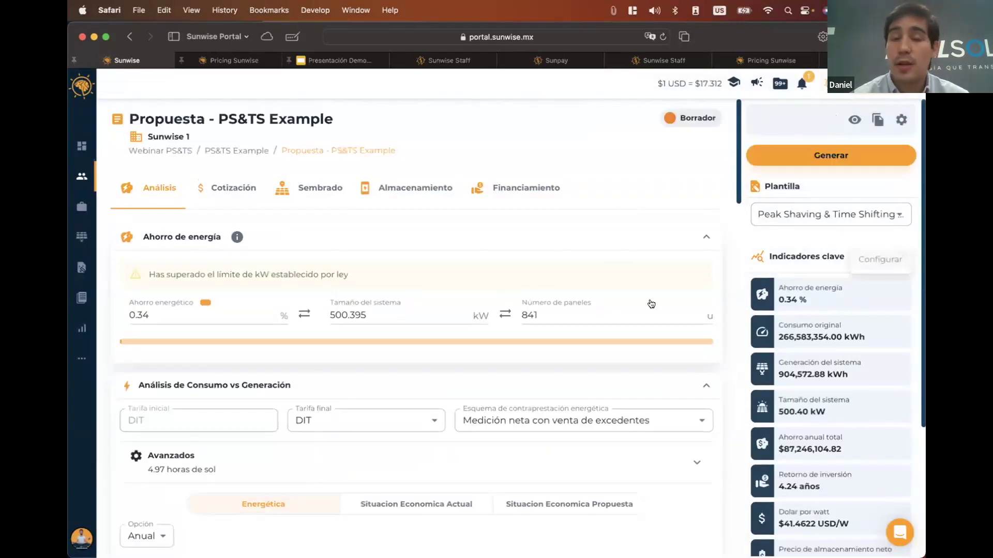
scroll(512, 361, down, 5)
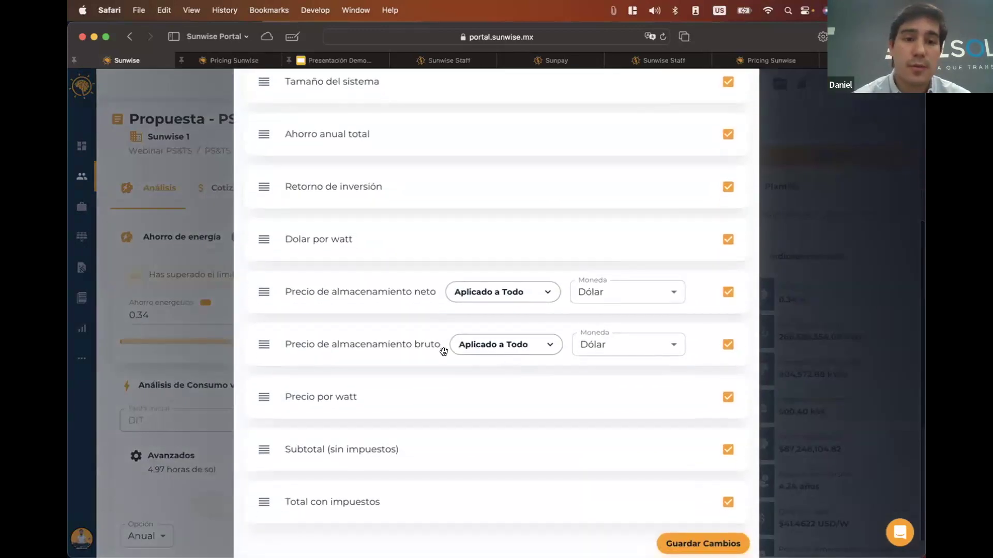
Limit the net storage price indicator to the Almacenamiento category only
click(523, 287)
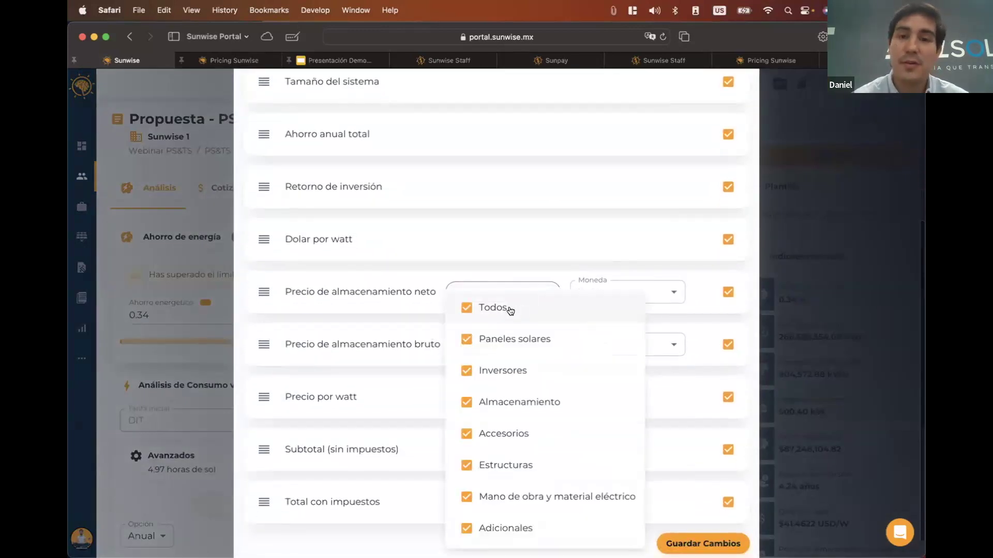
click(515, 309)
click(514, 372)
click(511, 372)
click(517, 401)
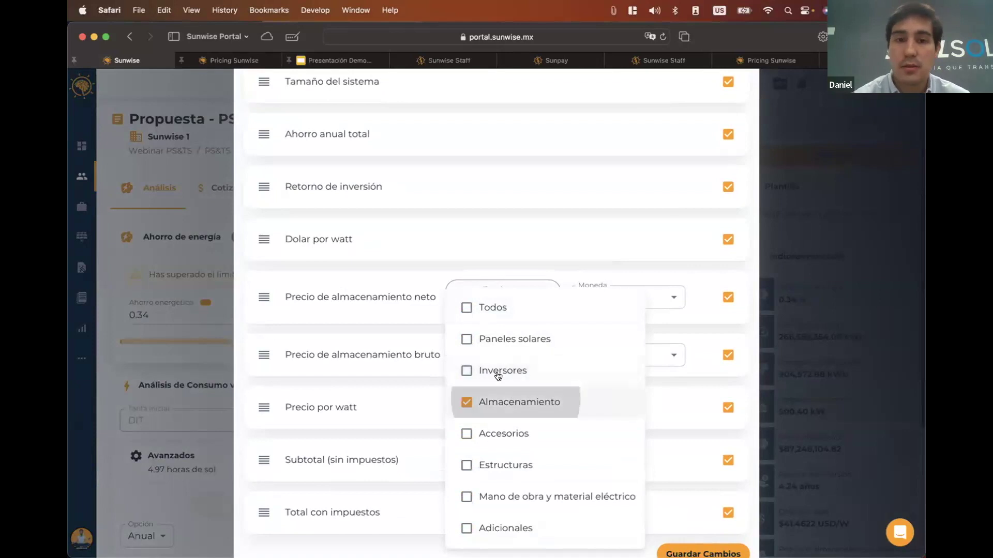
click(423, 316)
Limit the gross storage price indicator to the Almacenamiento category only
click(514, 354)
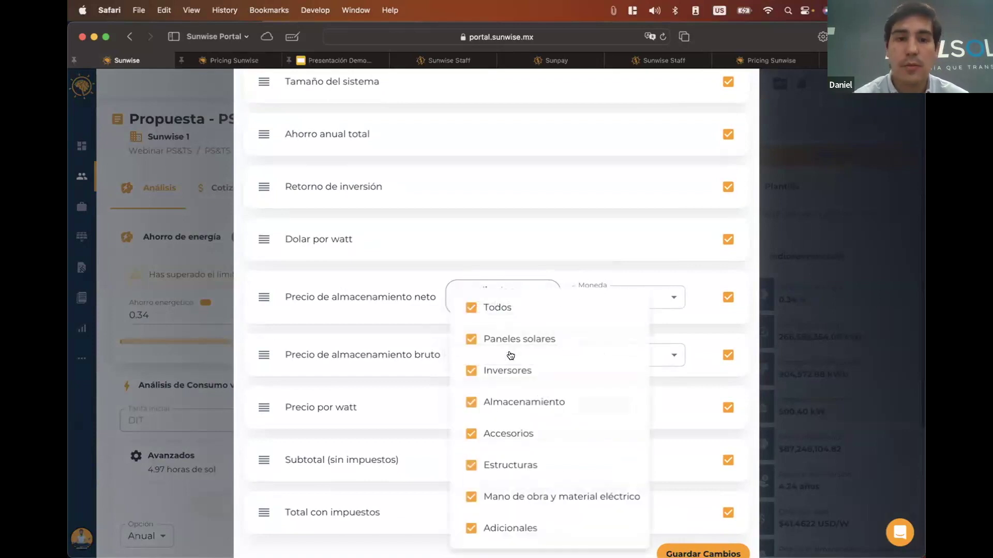
click(495, 309)
click(498, 402)
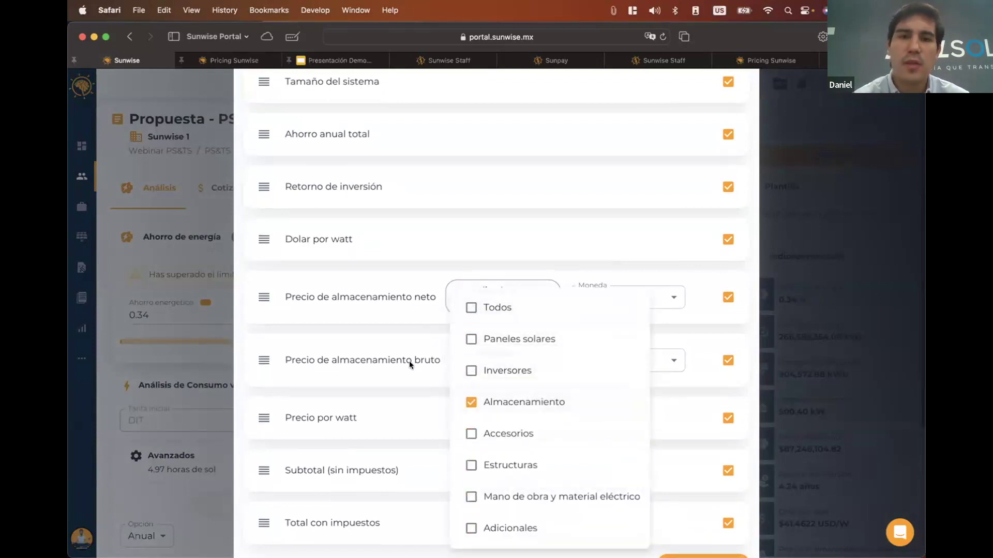
Save the key indicator configuration and review the updated net and gross storage prices
click(409, 361)
scroll(657, 384, down, 2)
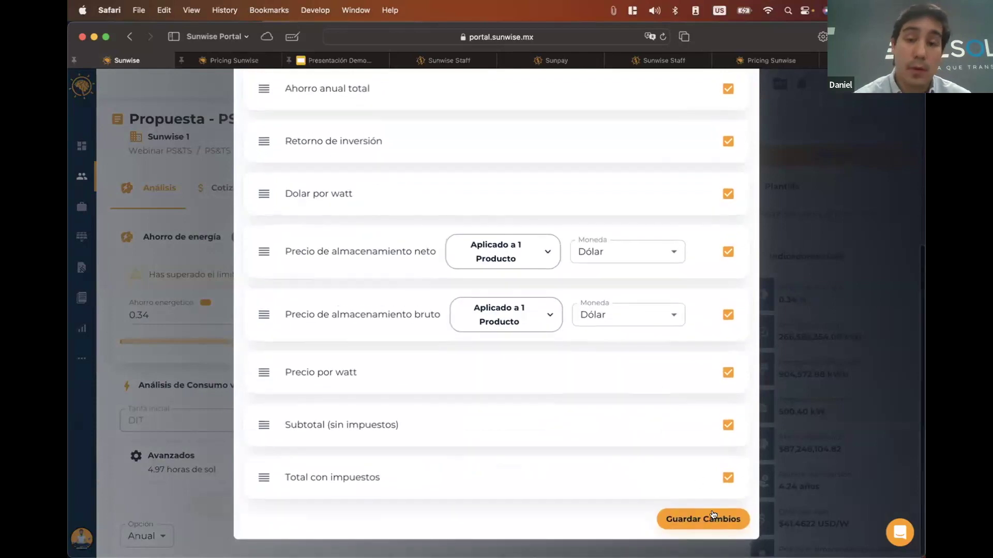
click(715, 520)
scroll(840, 487, down, 5)
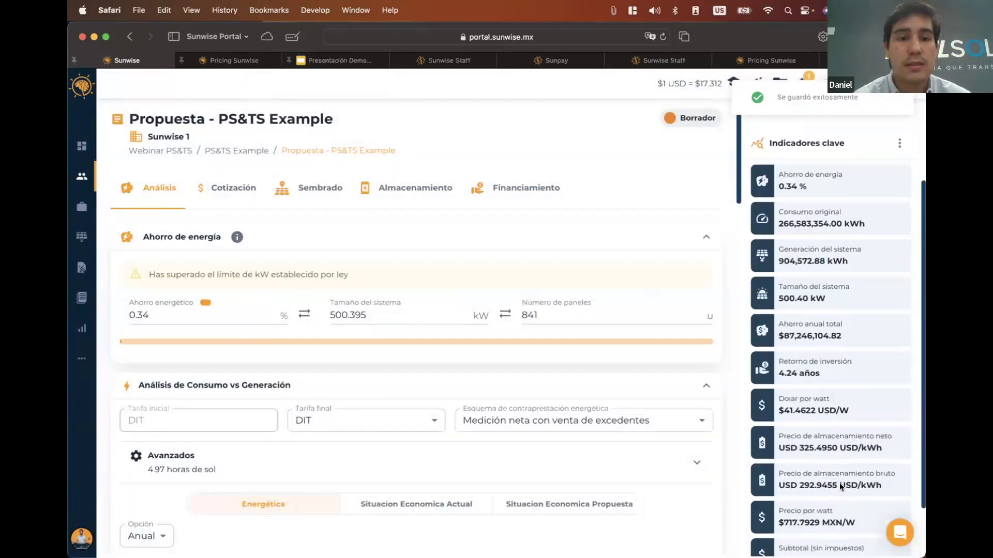
scroll(840, 487, down, 2)
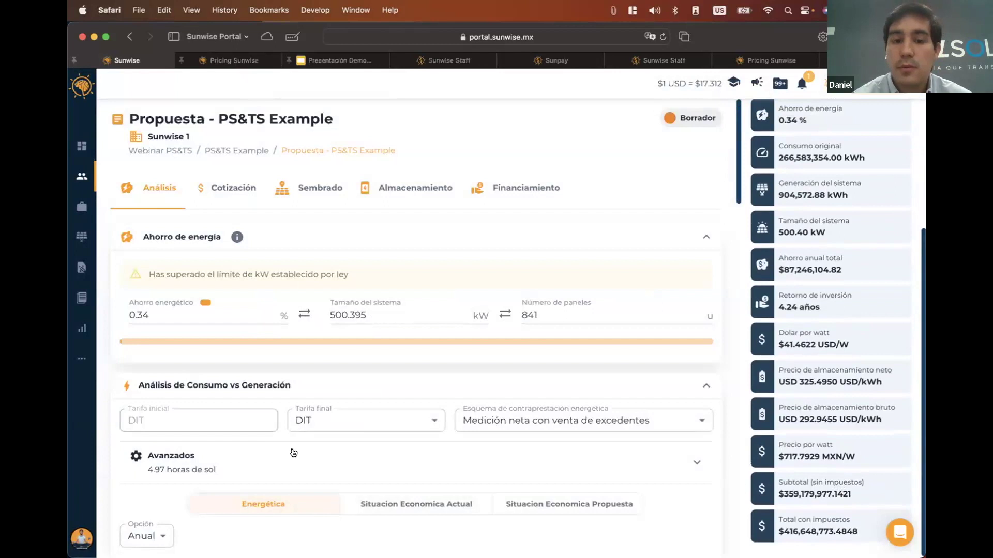
Expand the Almacenamiento entry in the quotation and switch the proposal's currency to Dólar in the general configuration
click(234, 186)
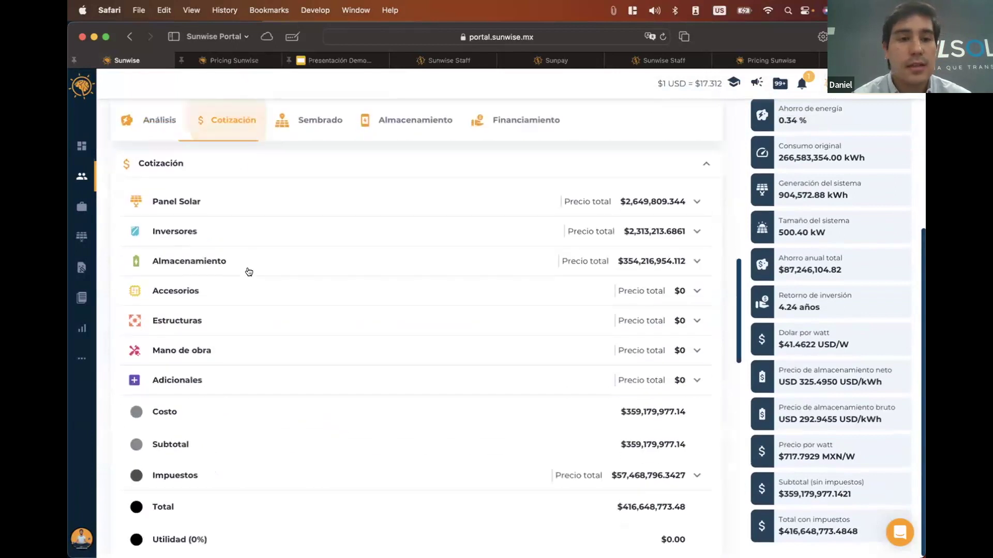
click(228, 262)
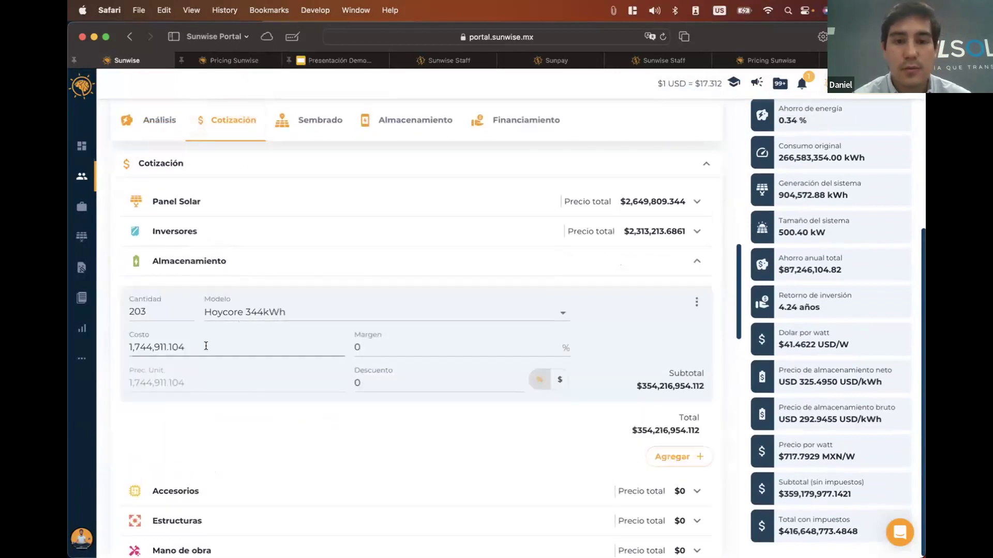
scroll(830, 310, up, 5)
click(901, 120)
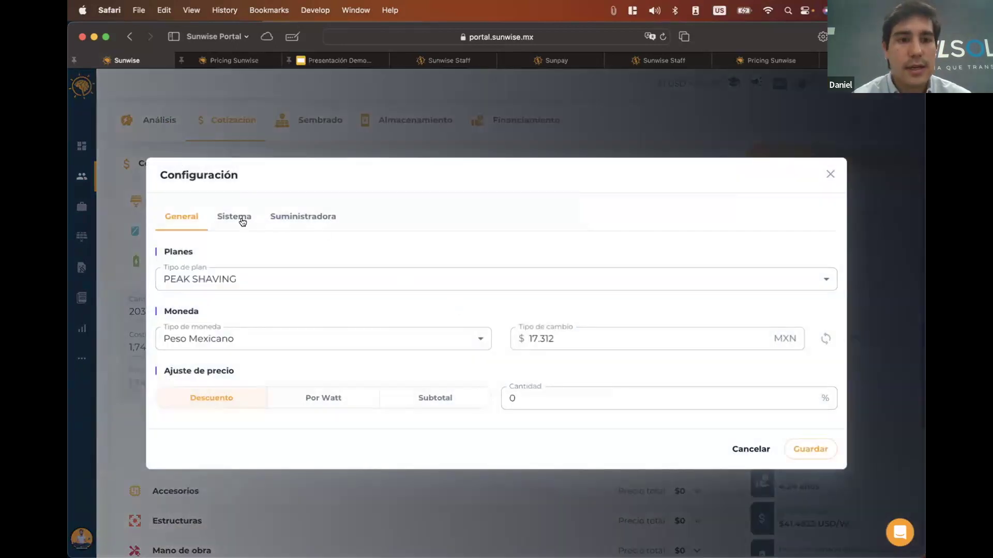
click(237, 219)
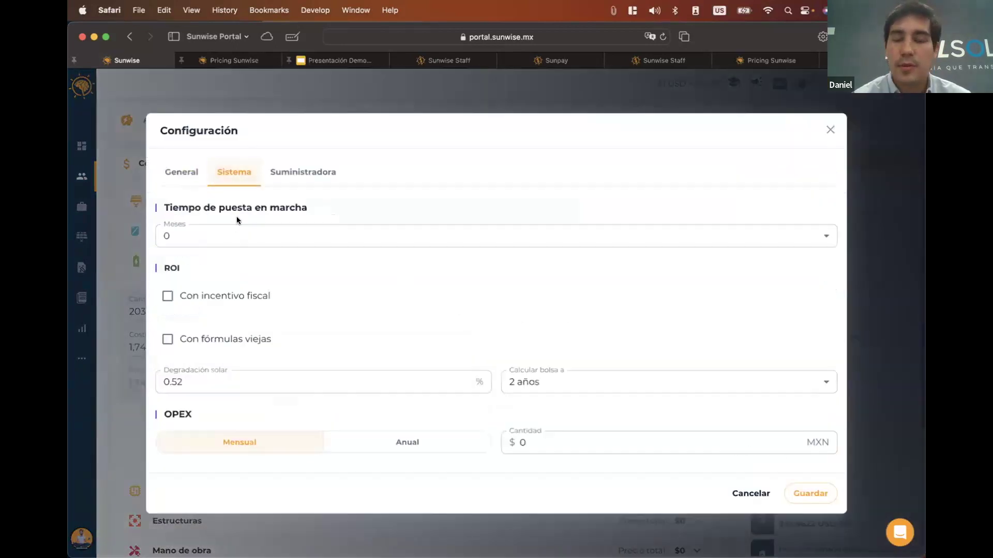
click(183, 184)
click(215, 335)
click(207, 383)
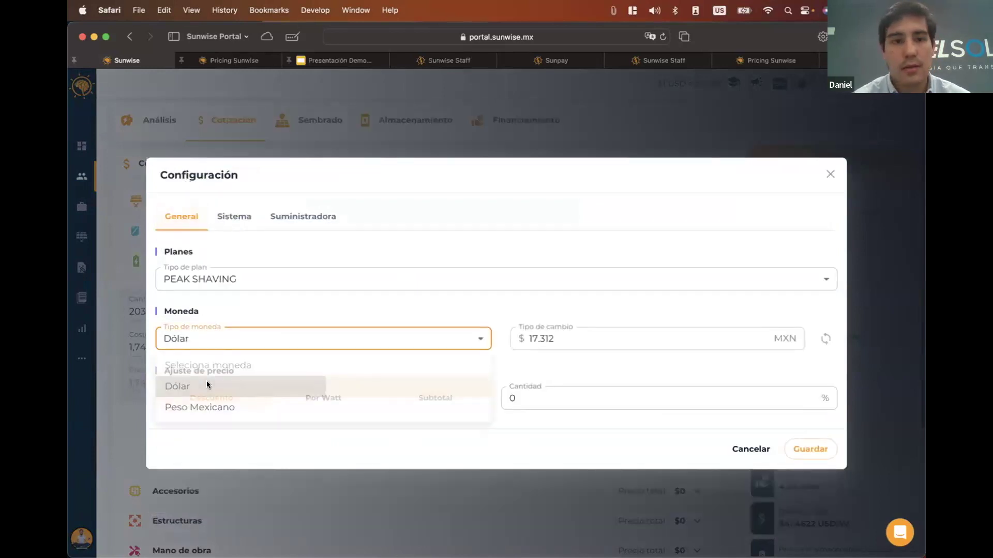
click(816, 448)
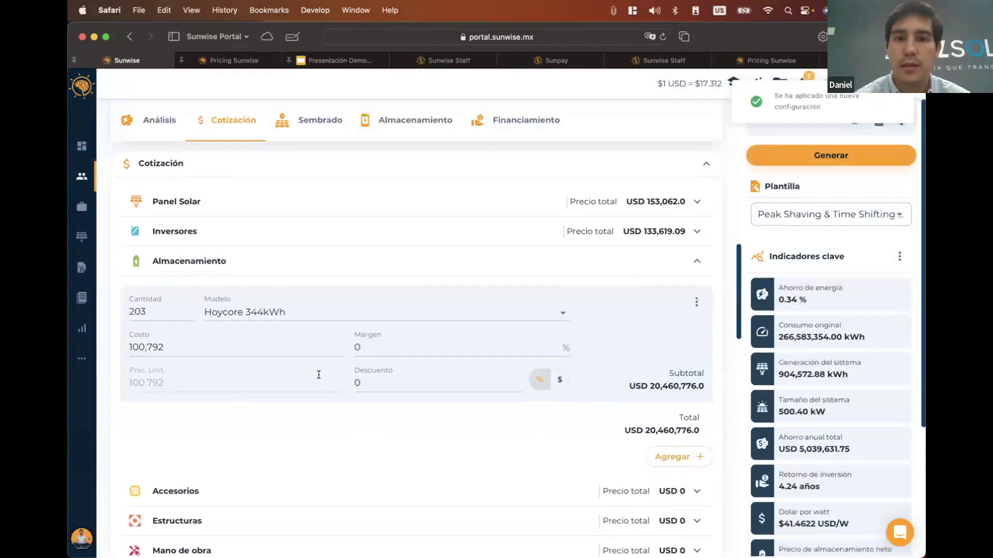
Set the Hoycore 344kWh battery's unit cost to 150,000 and check the storage price indicators
double_click(197, 346)
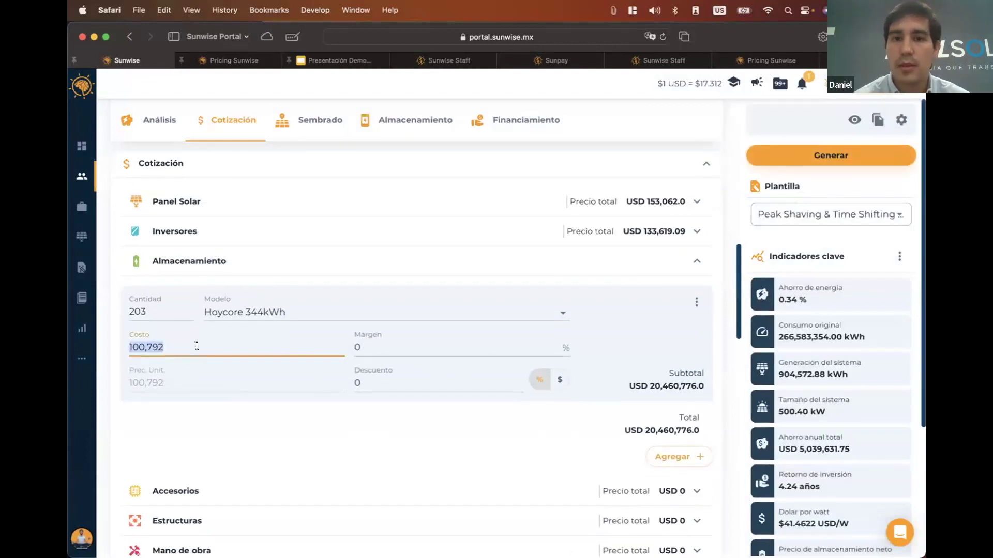
text(1500000)
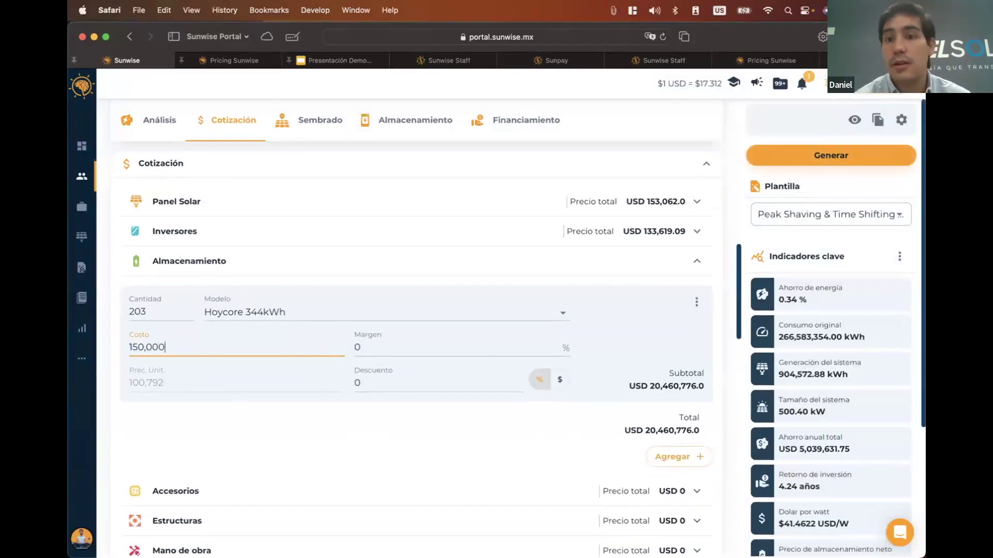
click(212, 439)
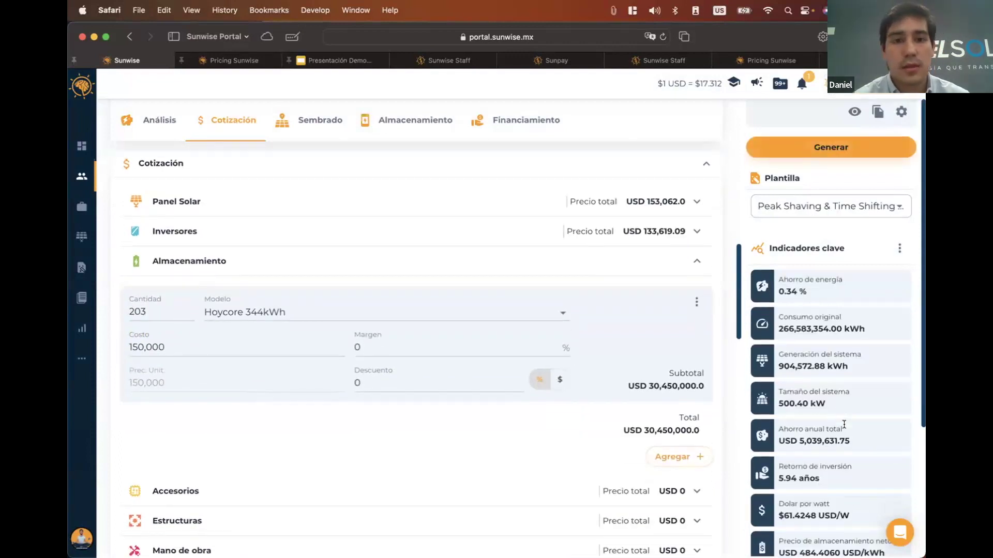
scroll(844, 424, down, 3)
scroll(844, 424, down, 1)
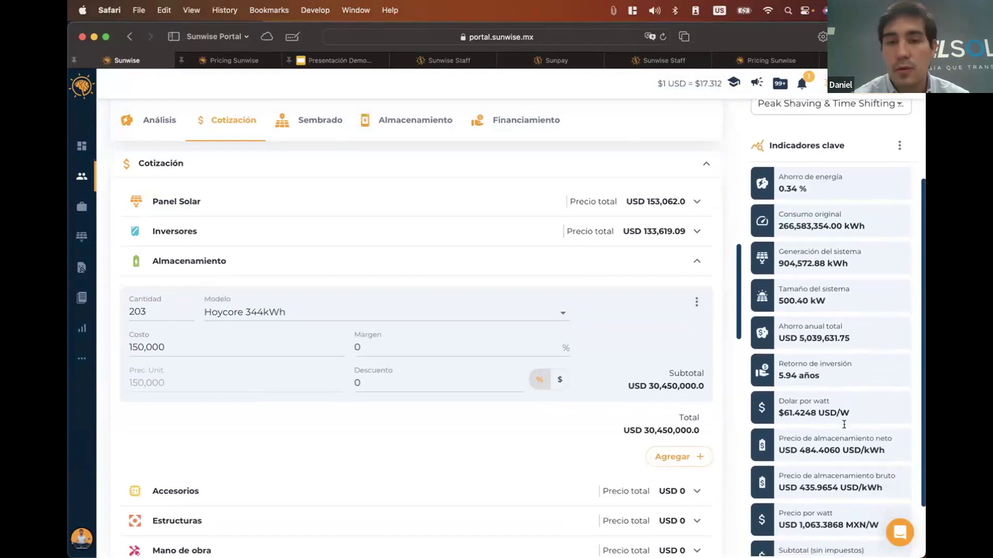
Set the Hoycore 344kWh battery's unit cost to 145,000 and check the key indicators
double_click(175, 345)
text(145000)
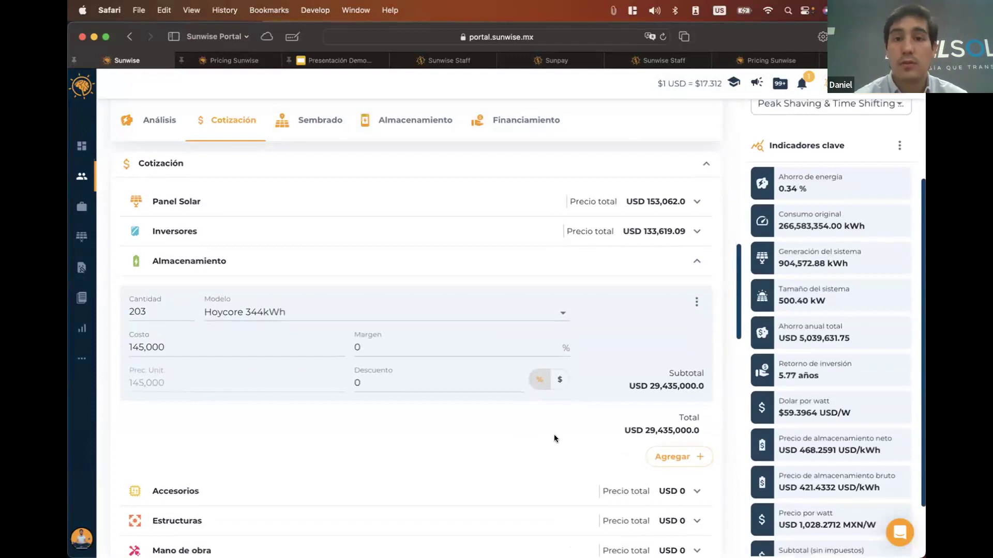
scroll(468, 406, down, 1)
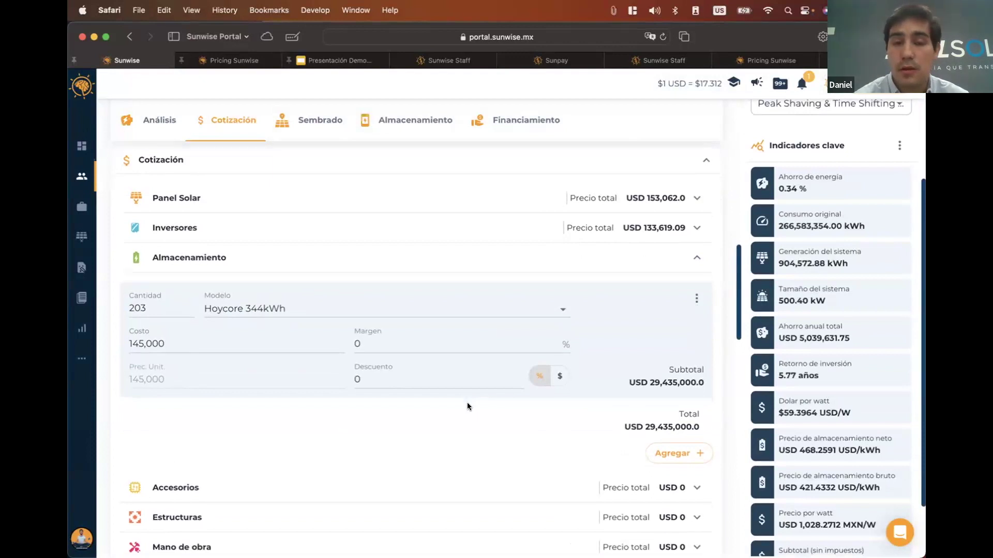
scroll(774, 368, down, 1)
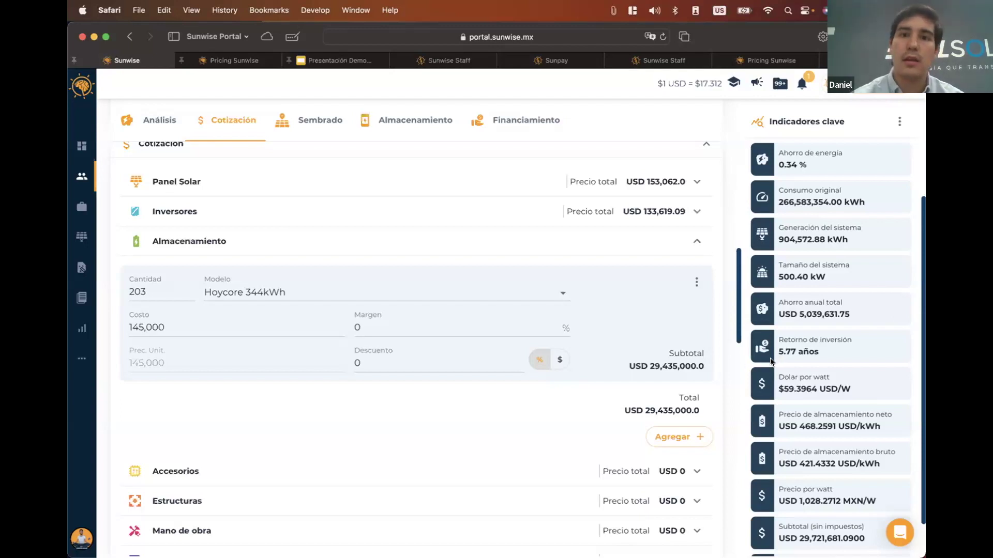
Show the storage system section, search the help for "peak sha", view the Peak Shaving & Time Shifting Summary article and close the help
click(406, 132)
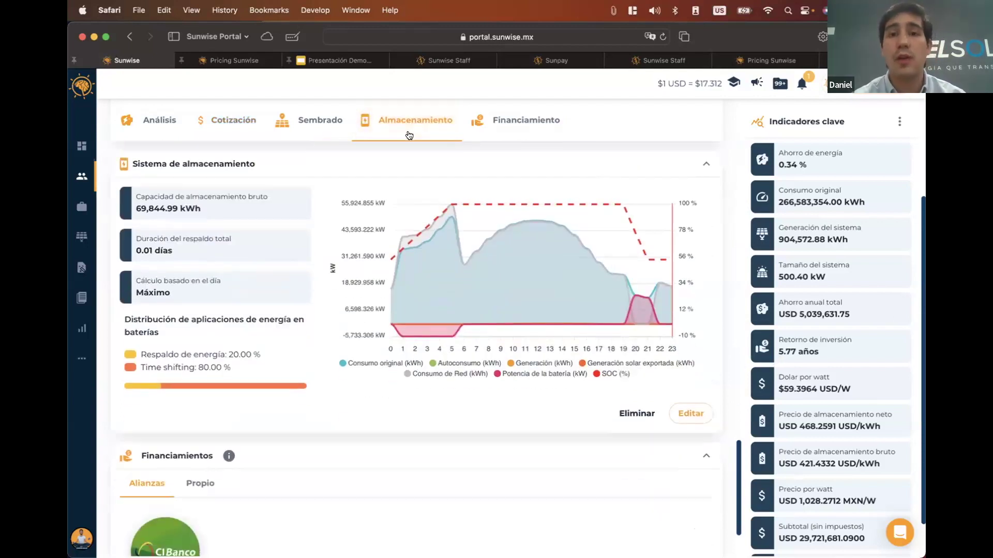
click(900, 533)
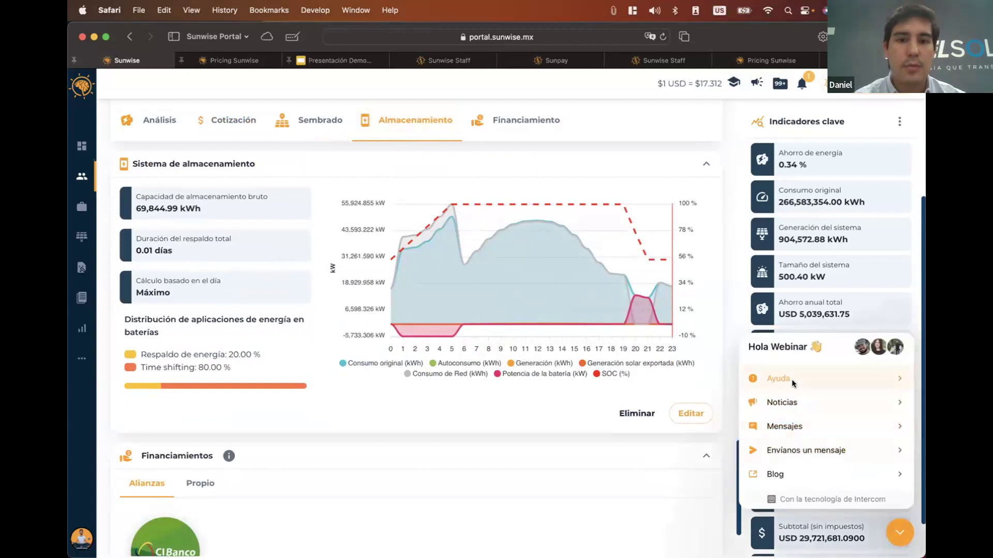
click(792, 380)
text(peak sha)
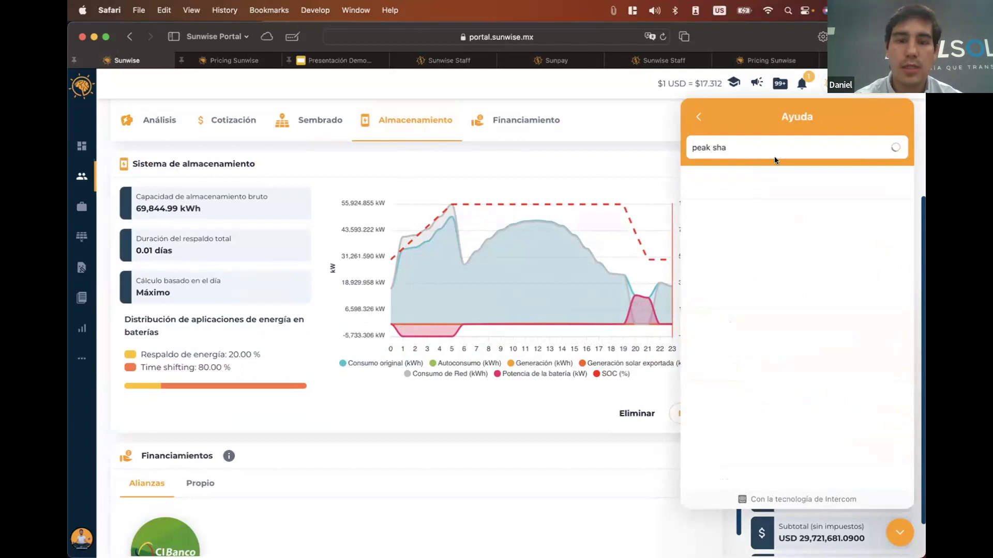
click(746, 188)
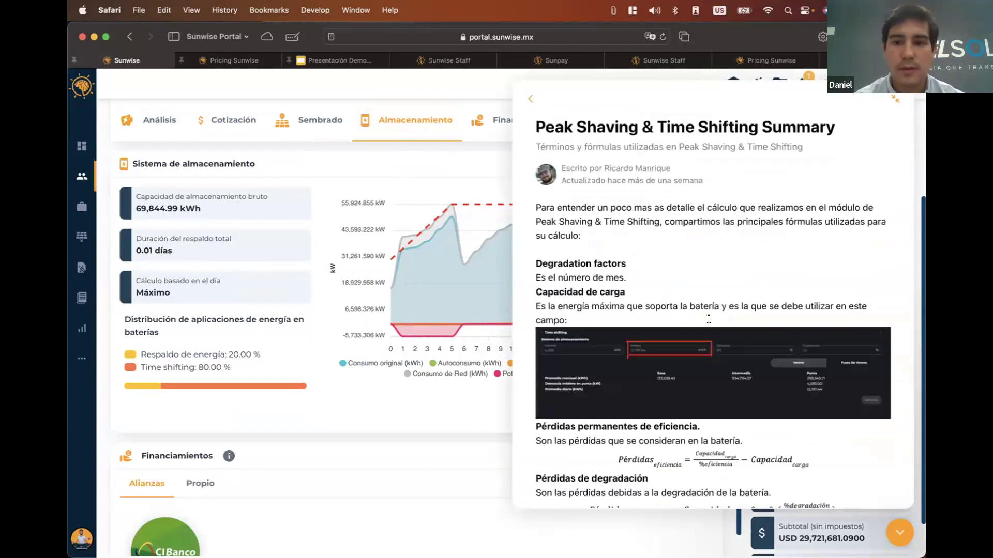
click(529, 102)
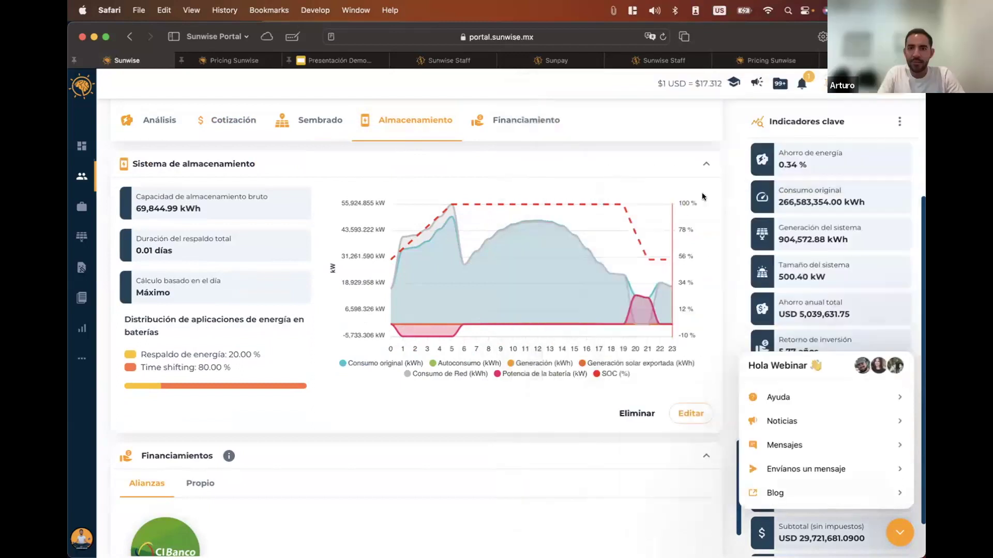
click(901, 529)
Examine the net storage price per kWh among the key indicators and return to the storage entry in the quotation
scroll(336, 357, up, 1)
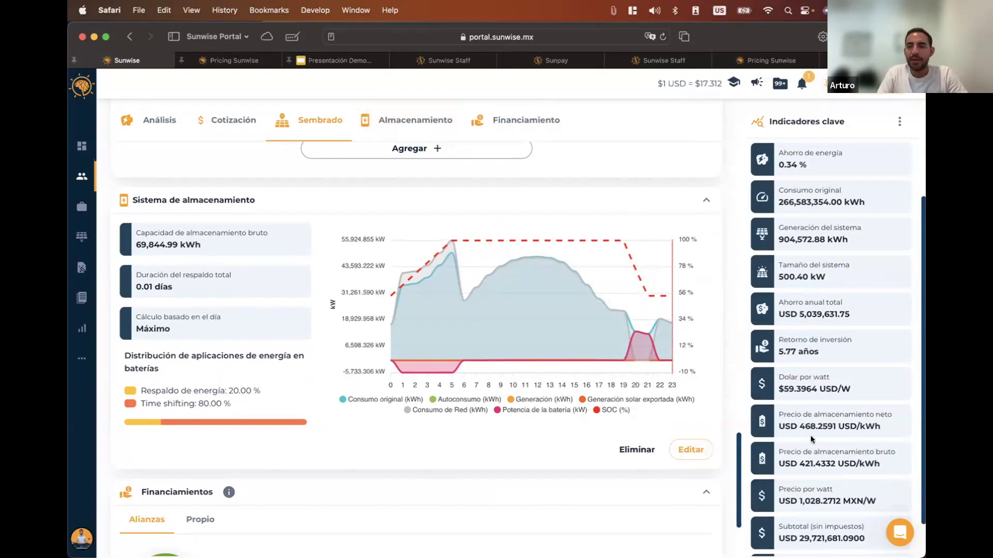
scroll(811, 439, down, 2)
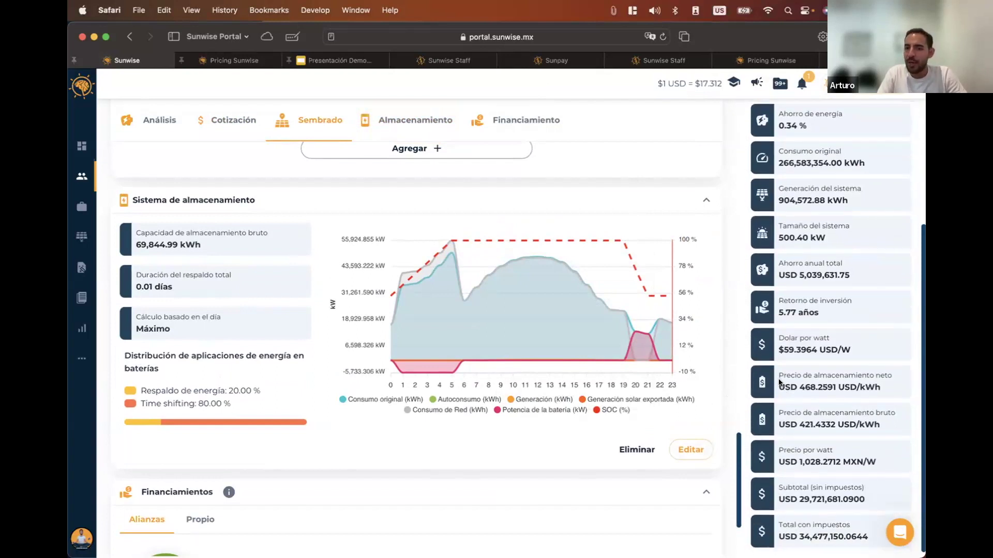
drag(790, 373, 770, 381)
click(893, 388)
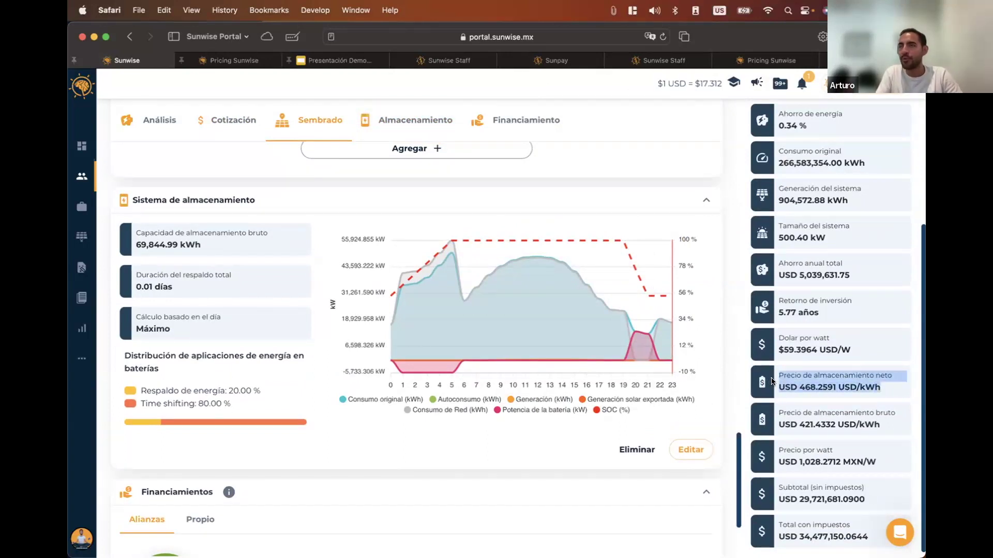
click(872, 383)
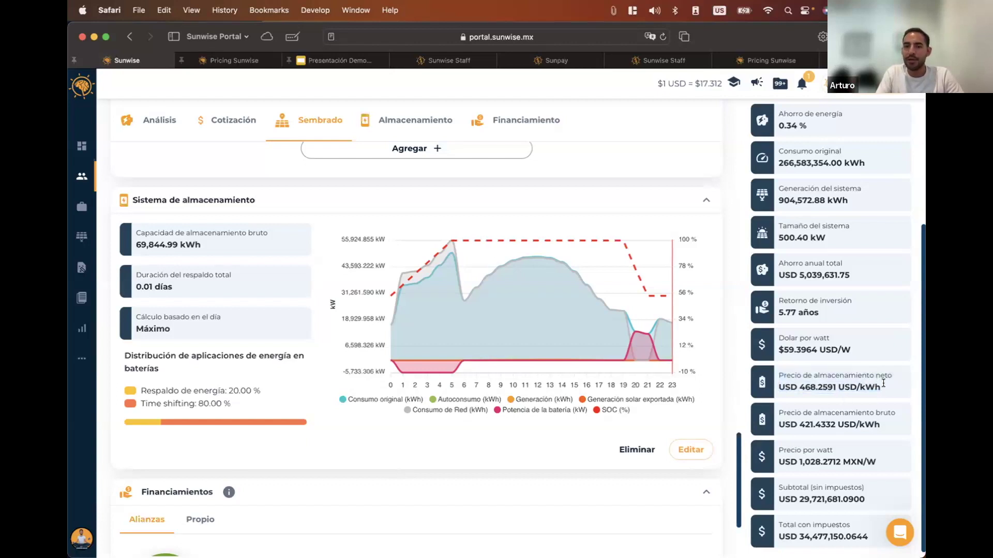
drag(883, 383, 765, 369)
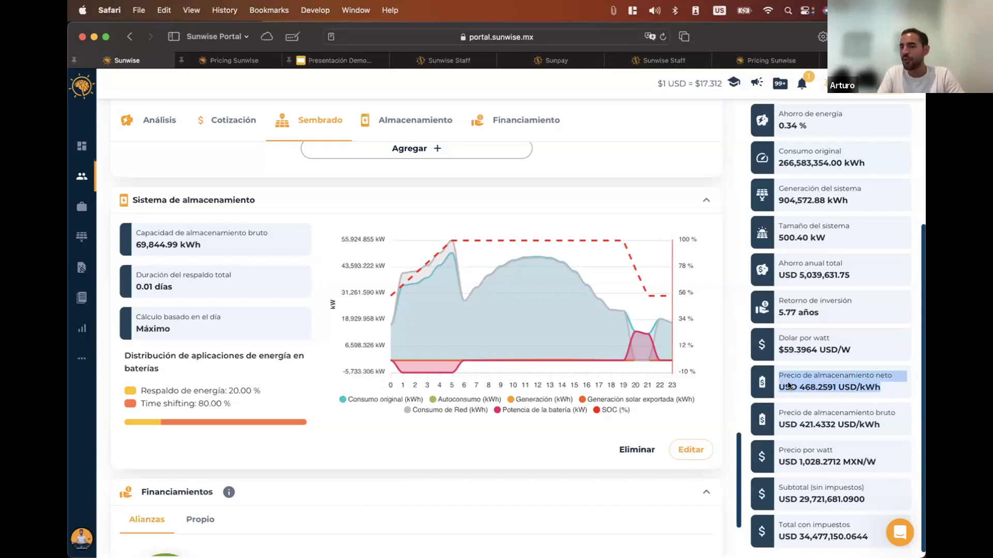
click(831, 388)
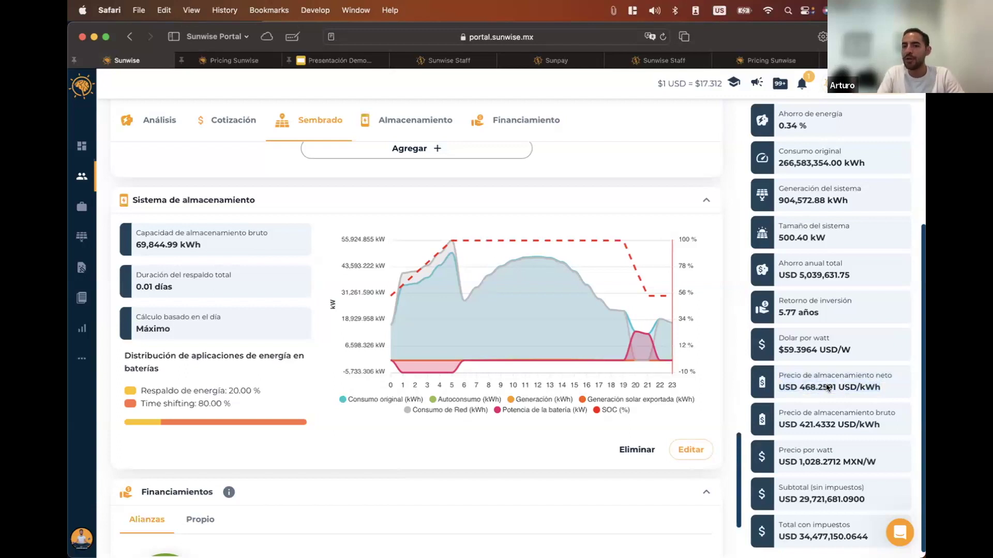
triple_click(868, 387)
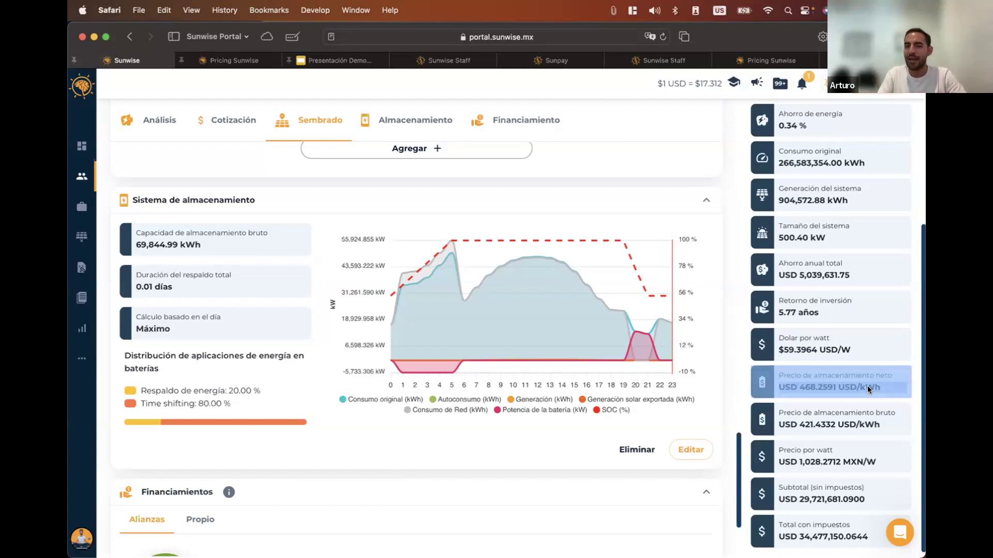
click(869, 389)
mouse_move(871, 386)
mouse_down()
mouse_move(827, 375)
mouse_move(872, 385)
mouse_up()
click(872, 384)
scroll(858, 378, down, 1)
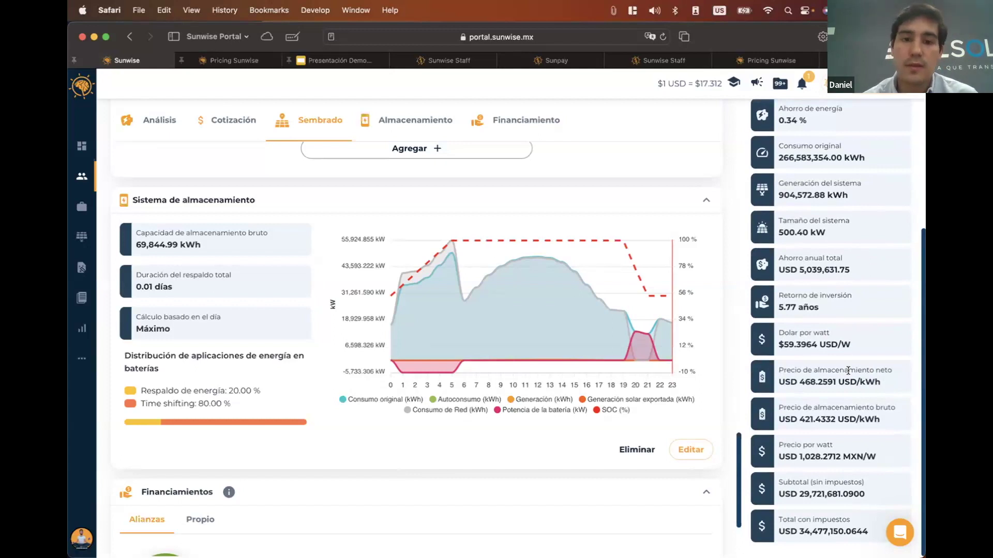
double_click(859, 382)
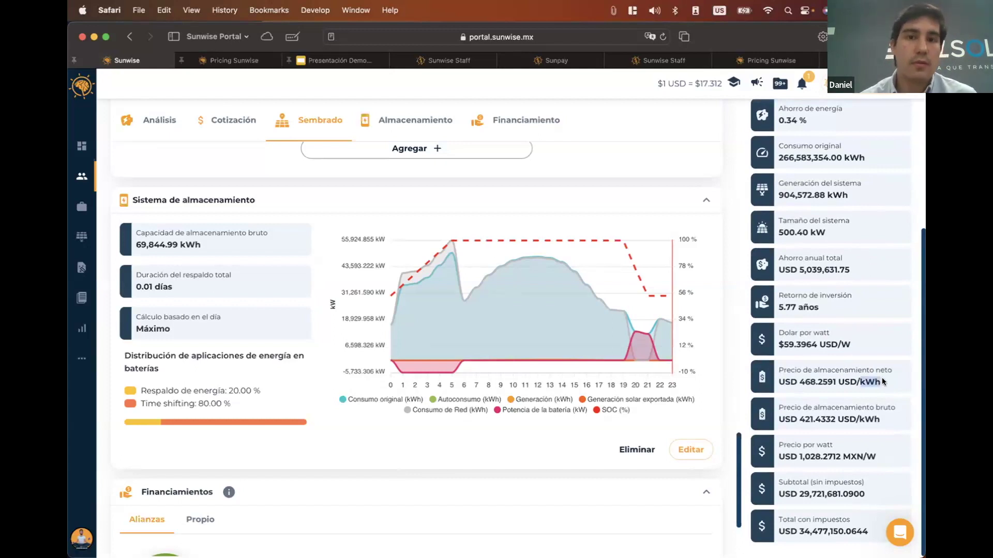
click(858, 380)
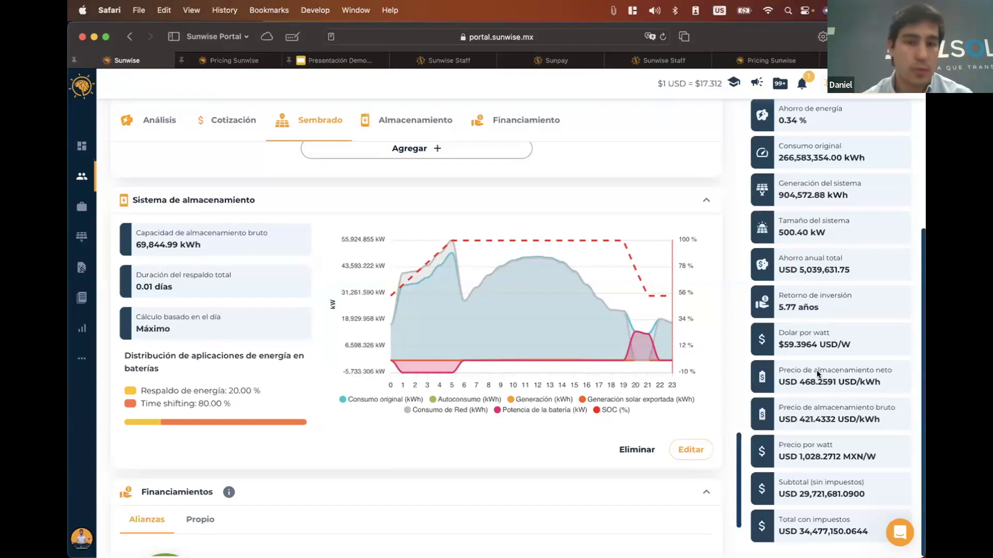
drag(800, 382, 877, 382)
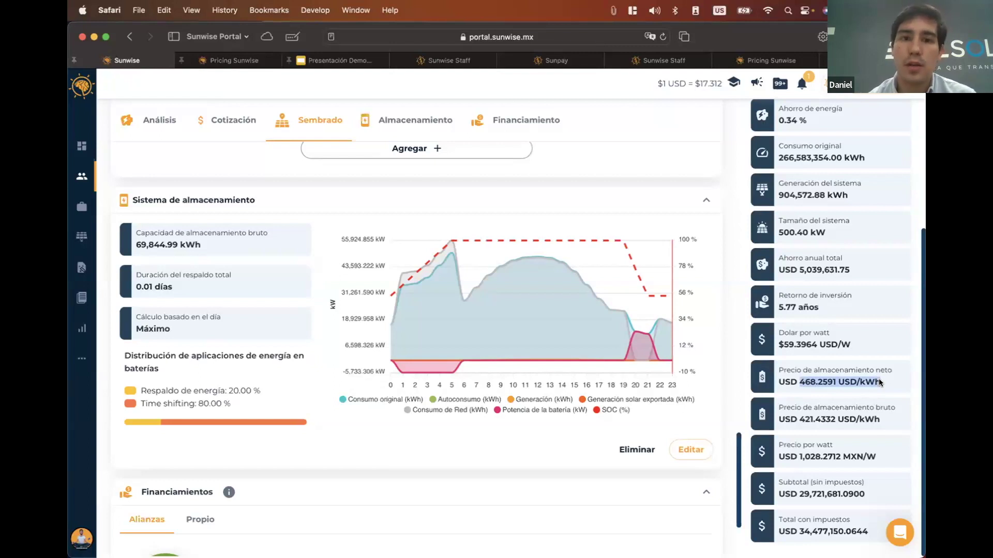
click(879, 382)
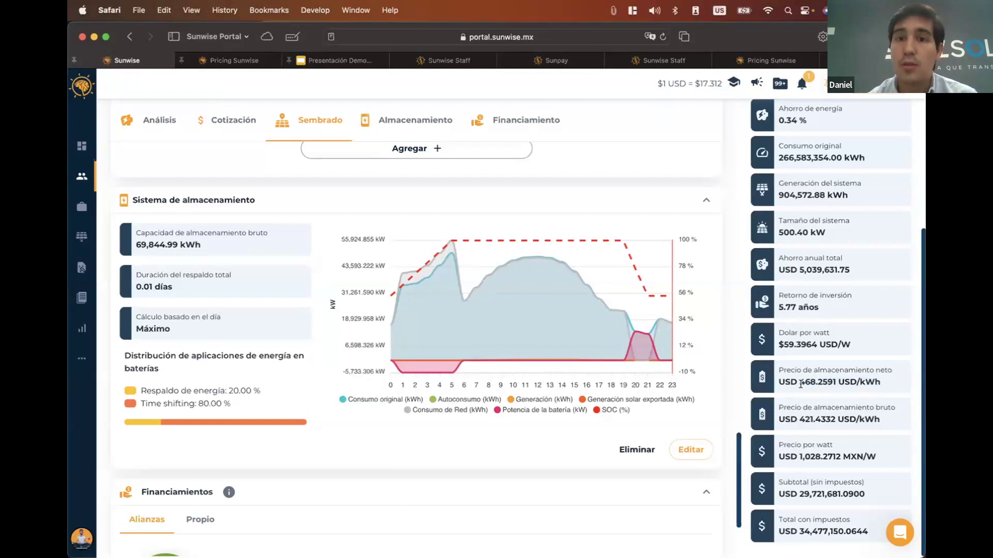
scroll(801, 383, up, 2)
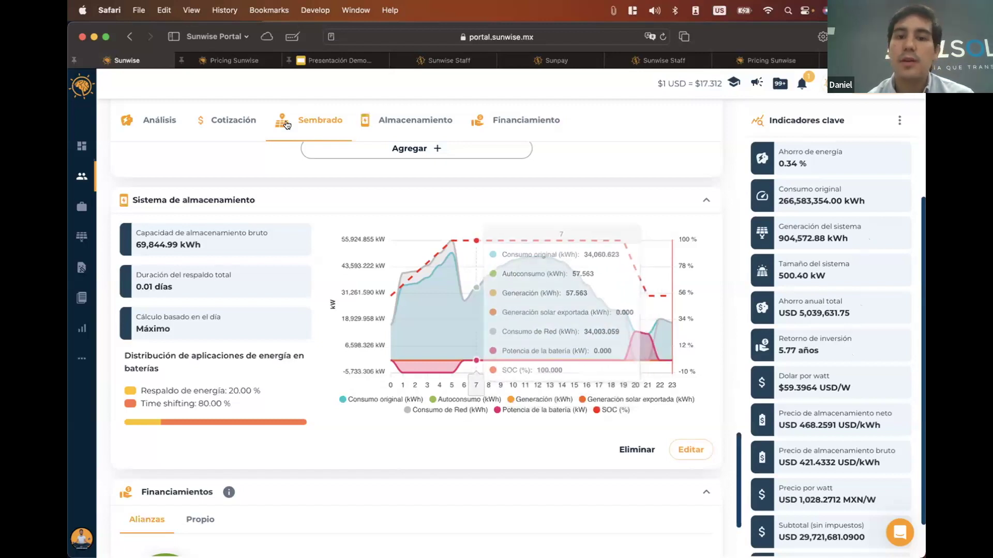
click(248, 134)
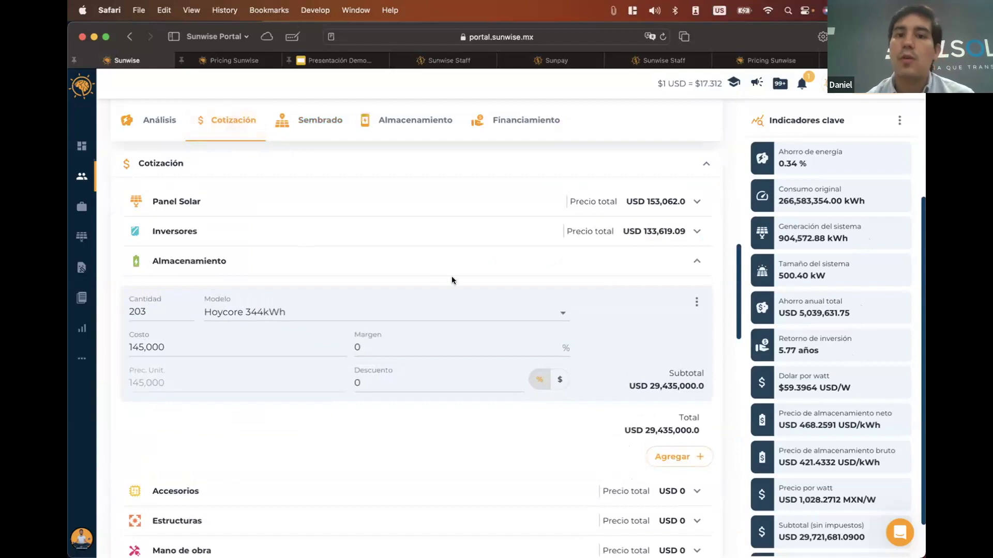
Set the Hoycore 344kWh battery's unit cost to 120,000 and check the return on investment among the key indicators
click(193, 346)
double_click(193, 346)
text(120000)
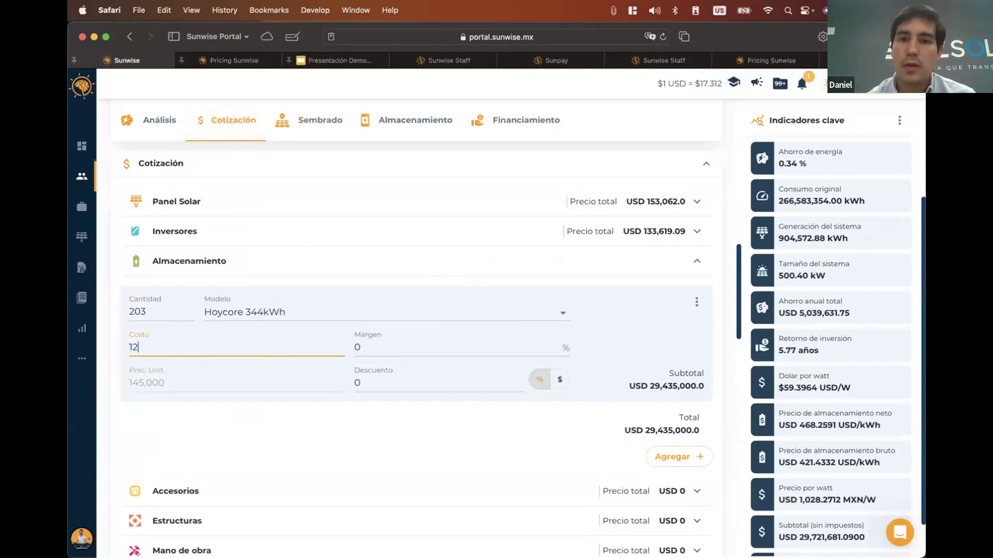
click(325, 433)
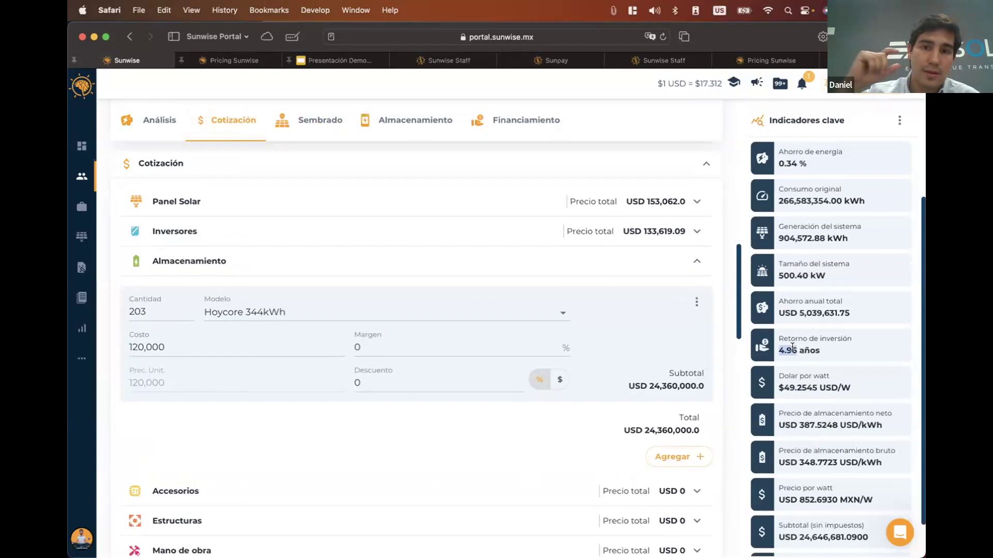
triple_click(800, 348)
click(811, 350)
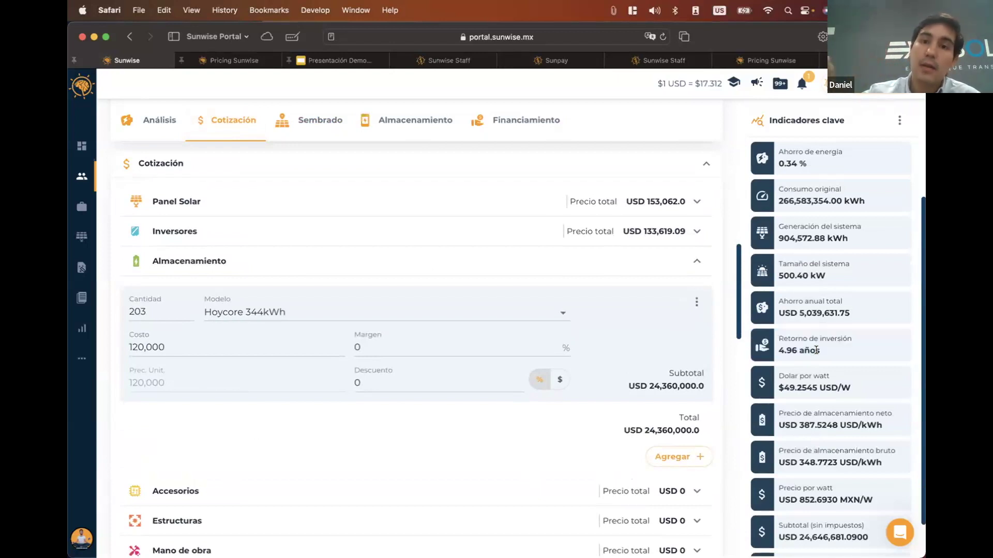
Set the Hoycore 344kWh battery's unit cost to 130,000 and check the key indicators
click(138, 355)
key(BackSpace)
text(3)
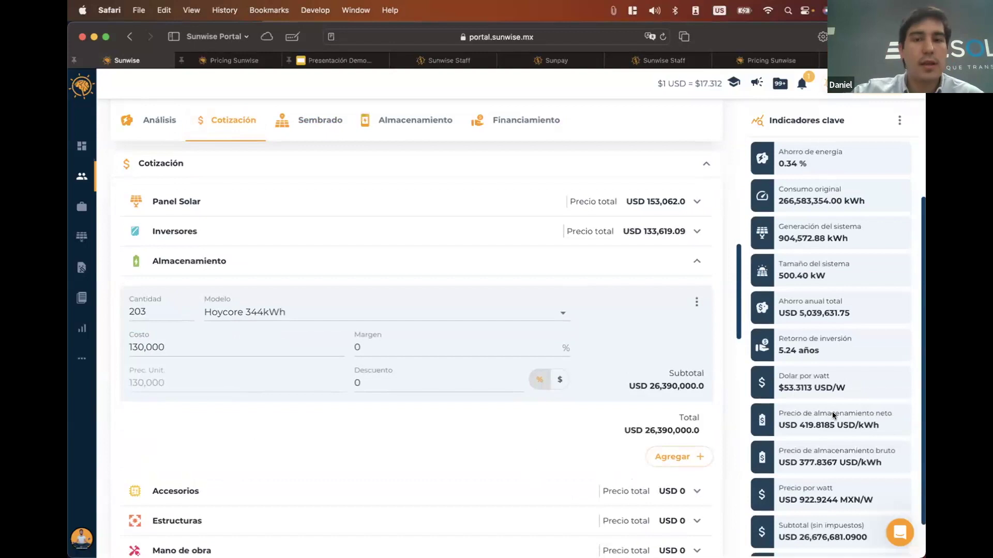
scroll(832, 412, down, 1)
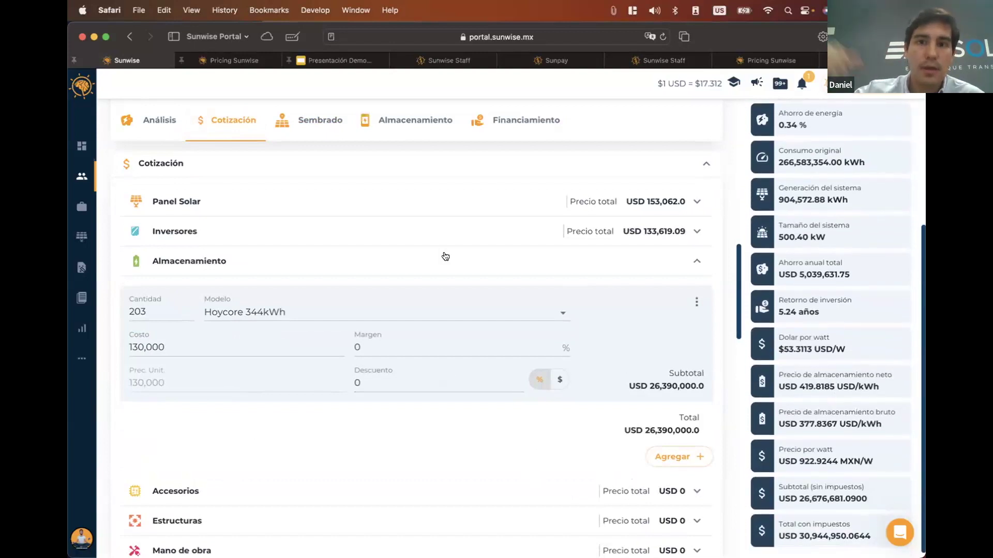
Open the proposal's storage system configuration for editing
scroll(445, 256, down, 7)
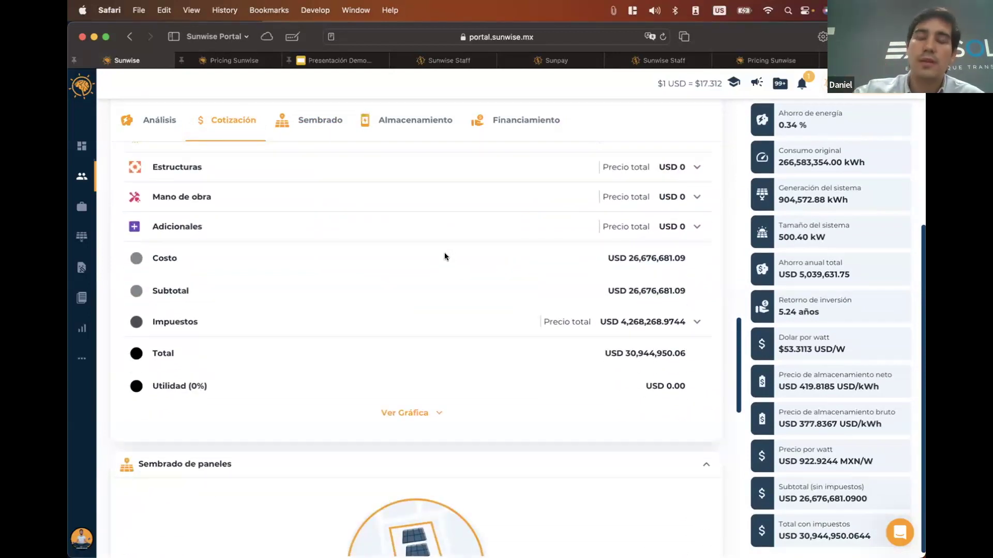
scroll(445, 253, down, 3)
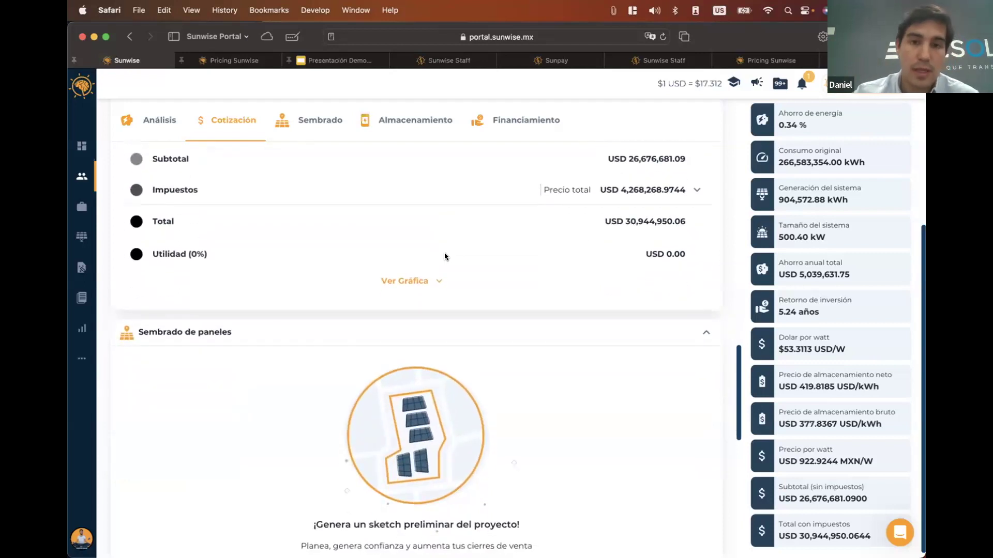
scroll(445, 256, down, 10)
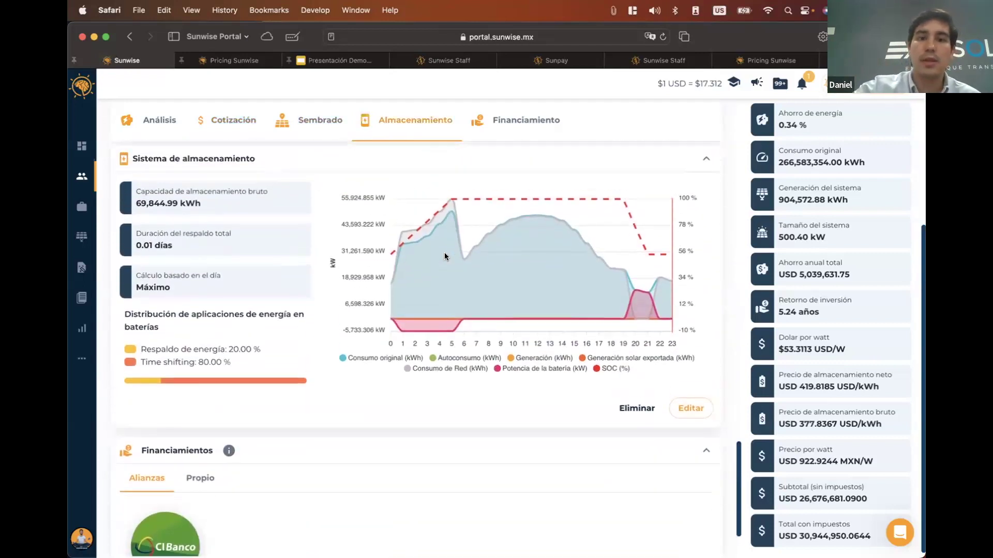
scroll(444, 256, down, 1)
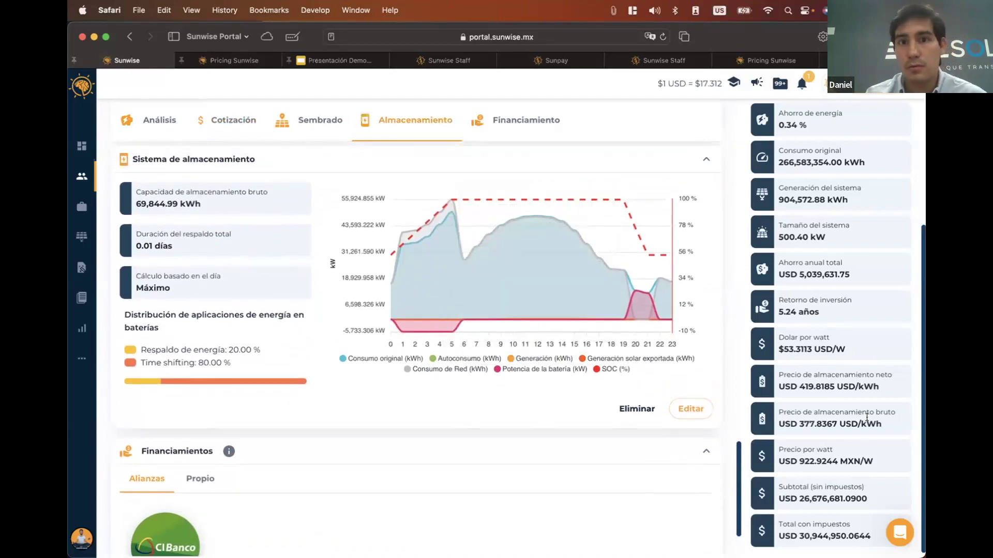
scroll(867, 417, up, 1)
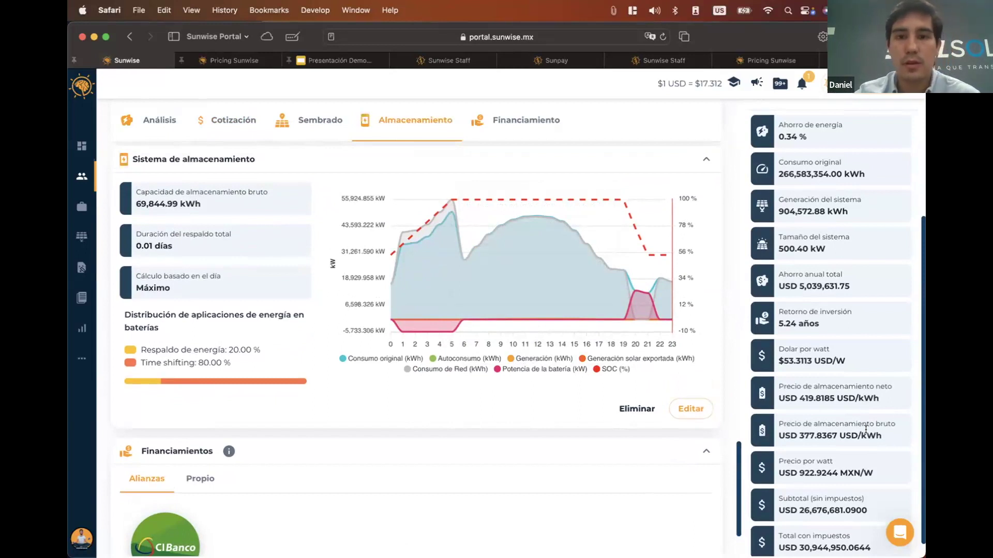
click(691, 406)
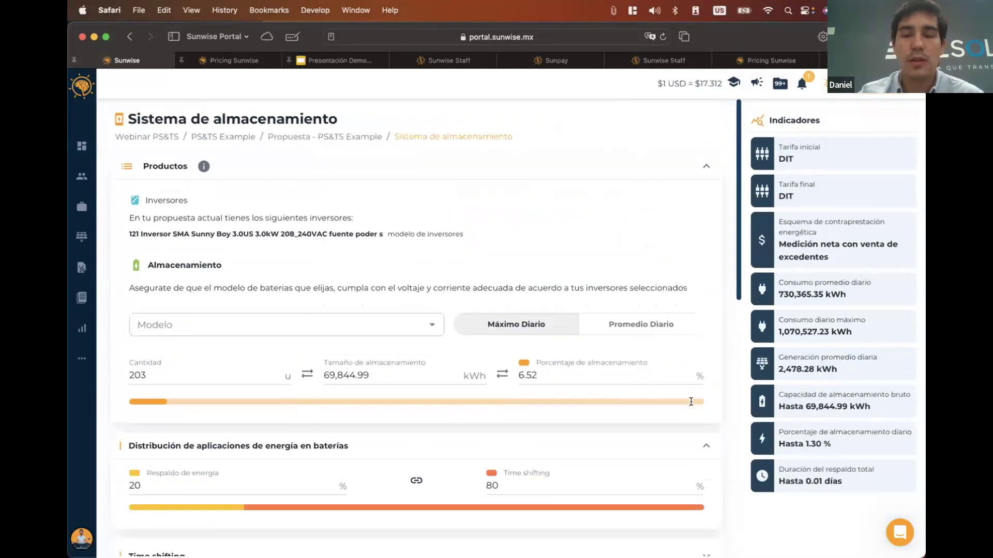
Set the storage size of the Hoycore 344kWh system to 40,000 kWh
scroll(459, 415, down, 12)
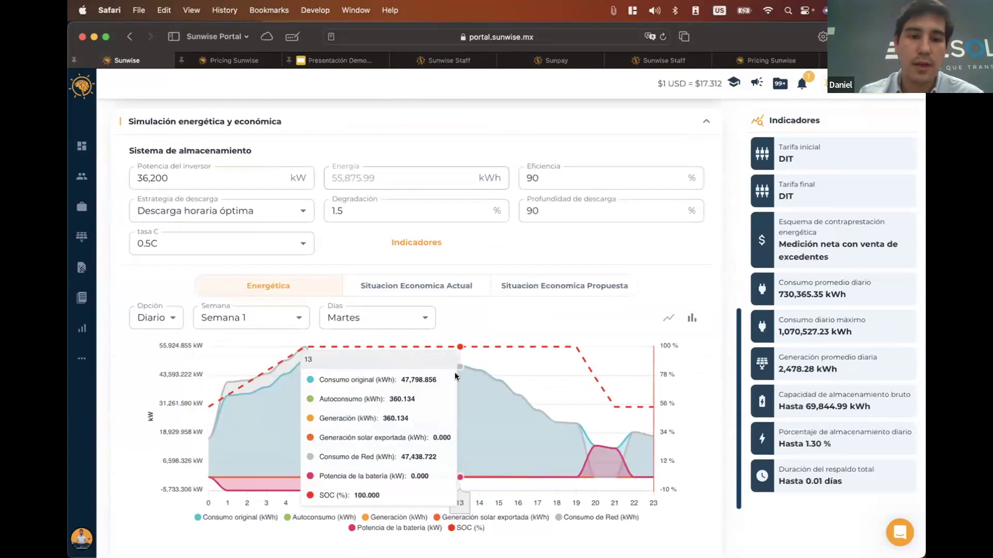
scroll(486, 362, up, 5)
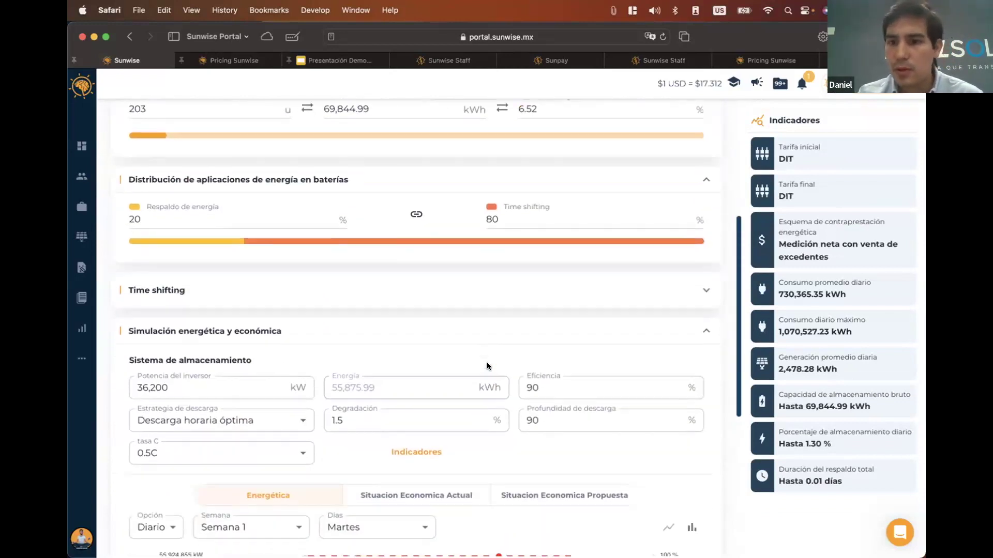
scroll(486, 362, up, 6)
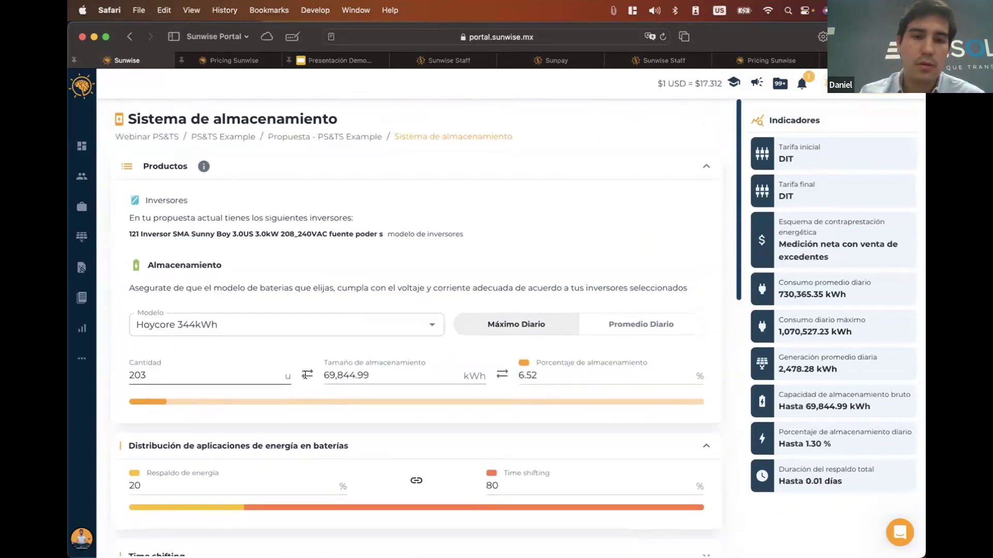
double_click(377, 375)
text(400000)
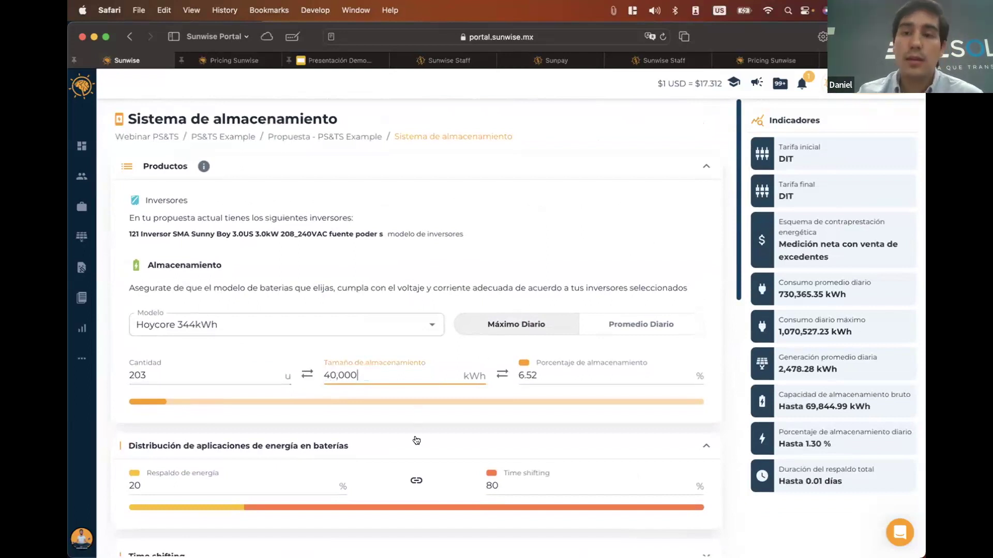
Update the energy and economic simulation to match the storage configuration and show its daily energy chart
scroll(417, 441, down, 5)
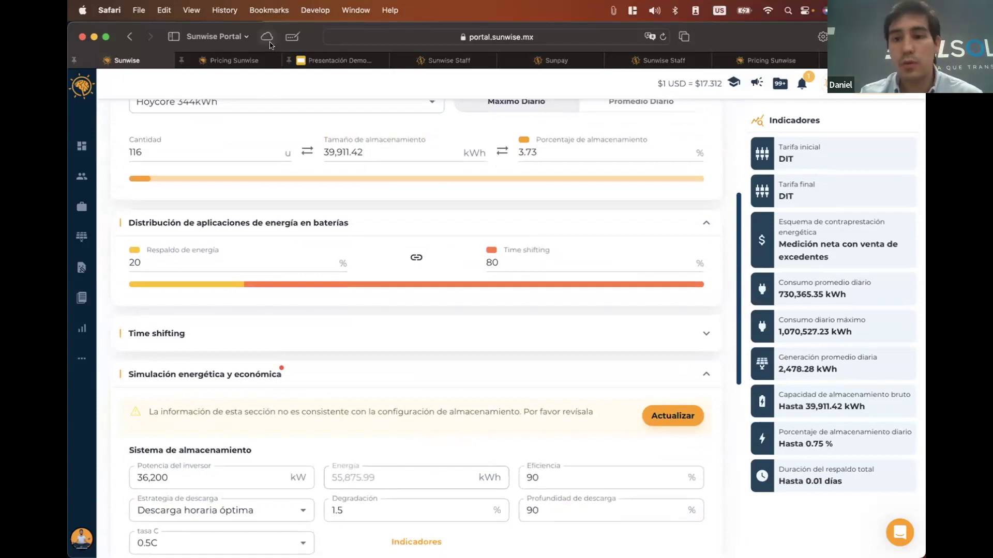
scroll(487, 455, down, 3)
click(650, 331)
scroll(594, 357, down, 5)
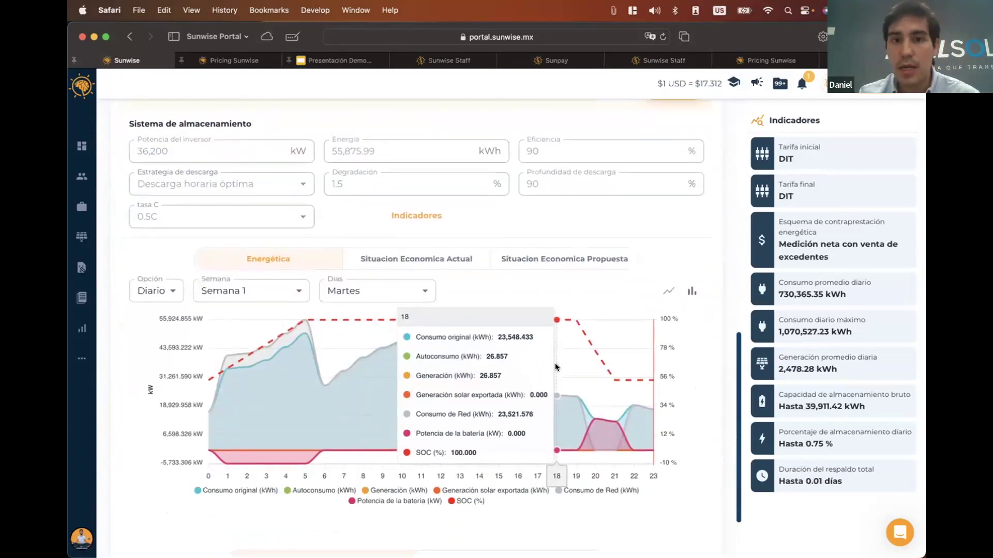
scroll(569, 497, down, 1)
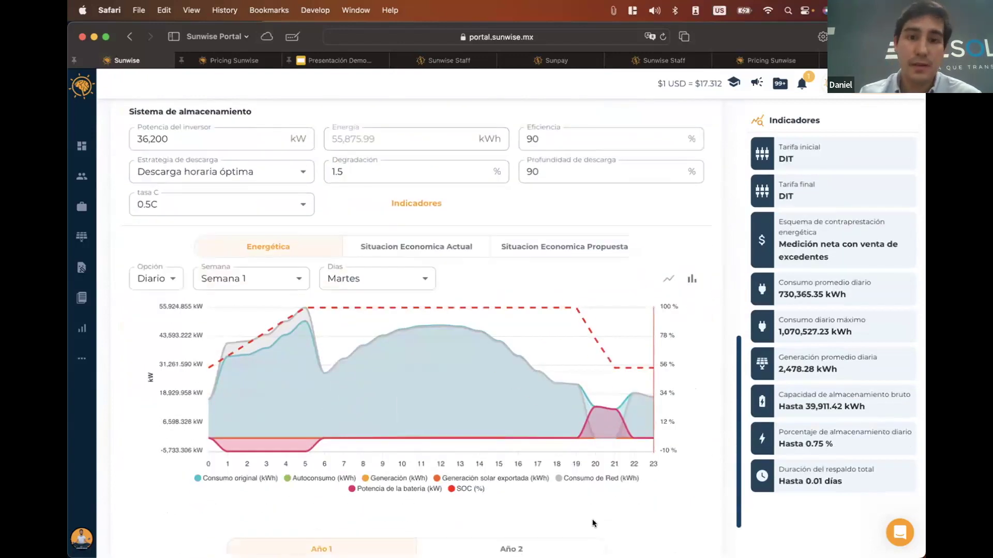
scroll(459, 434, down, 2)
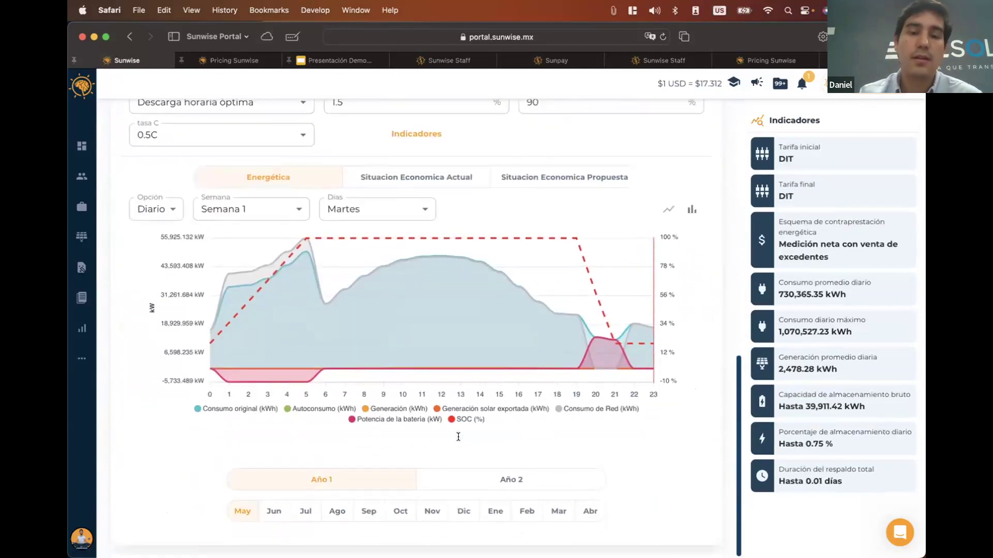
Compare the year 1 daily energy charts for May, June and December, ending on December
click(458, 518)
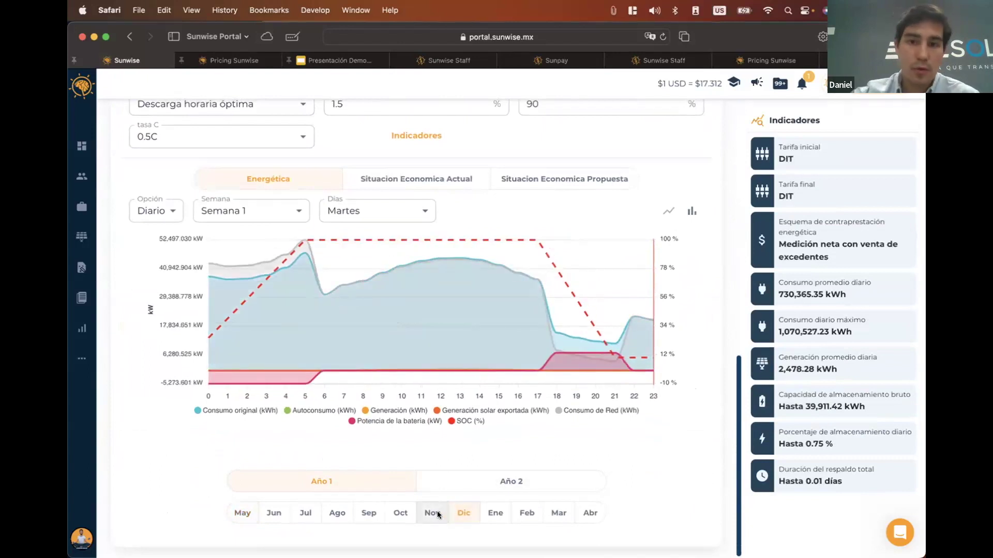
click(232, 507)
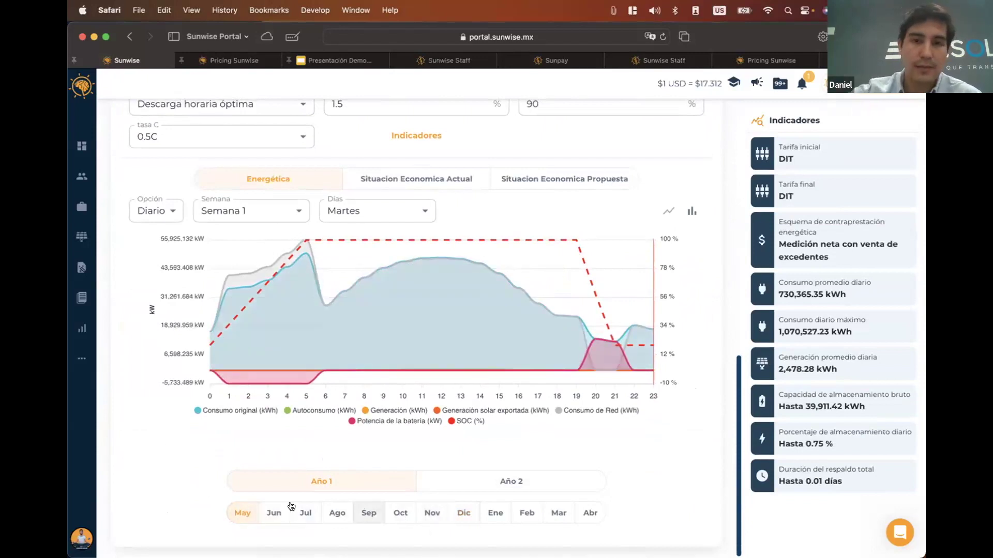
click(274, 513)
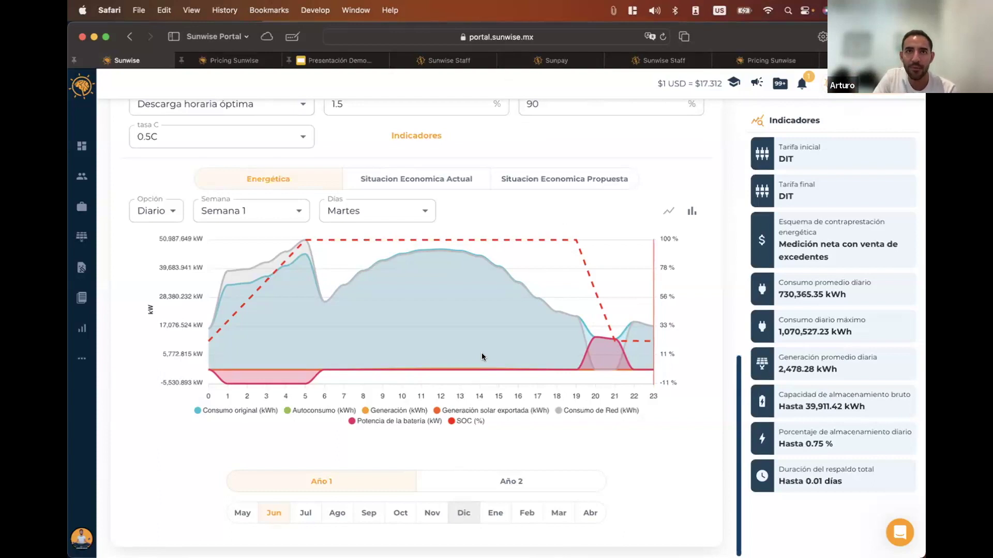
click(464, 513)
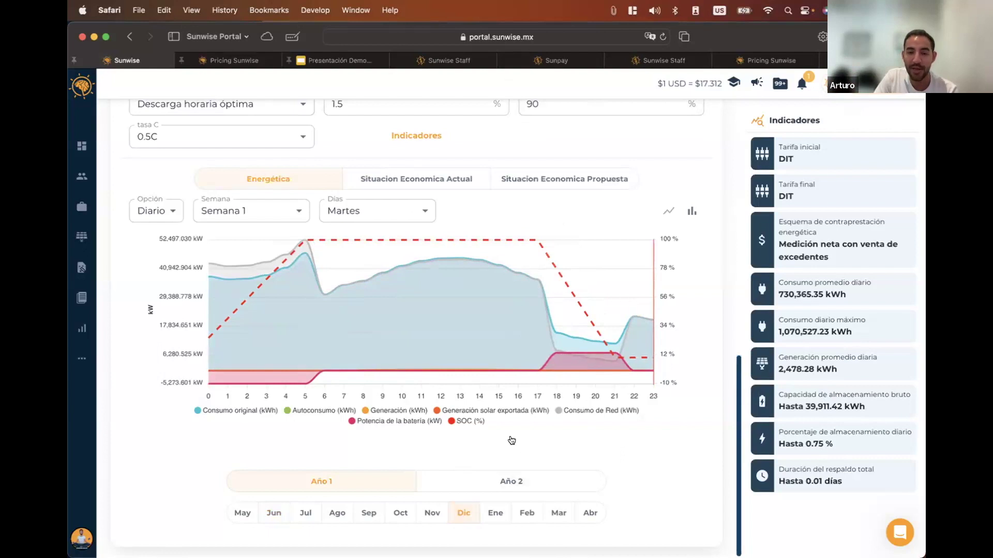
click(272, 511)
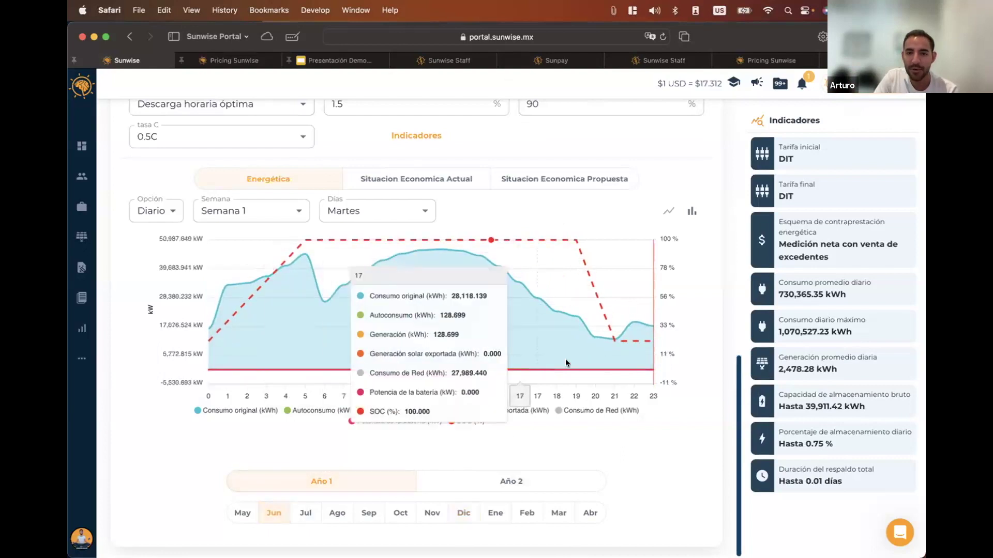
mouse_move(599, 343)
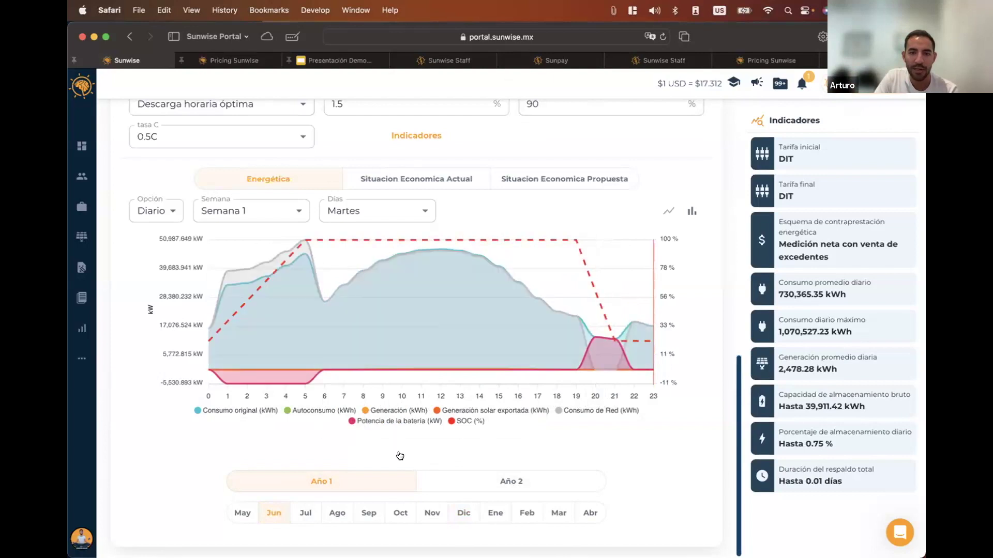
click(457, 513)
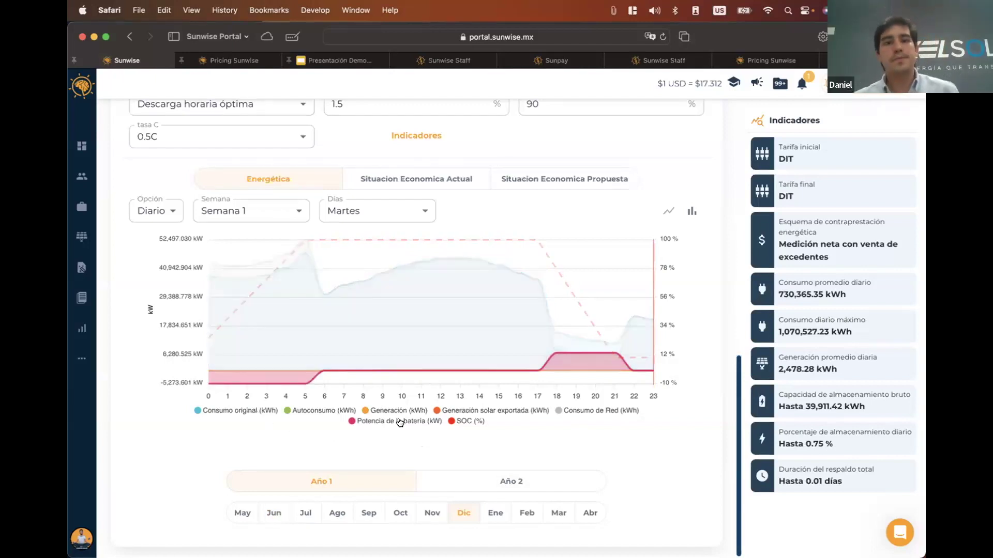
Compare the monthly cost charts of the proposed and current economic situations
click(527, 180)
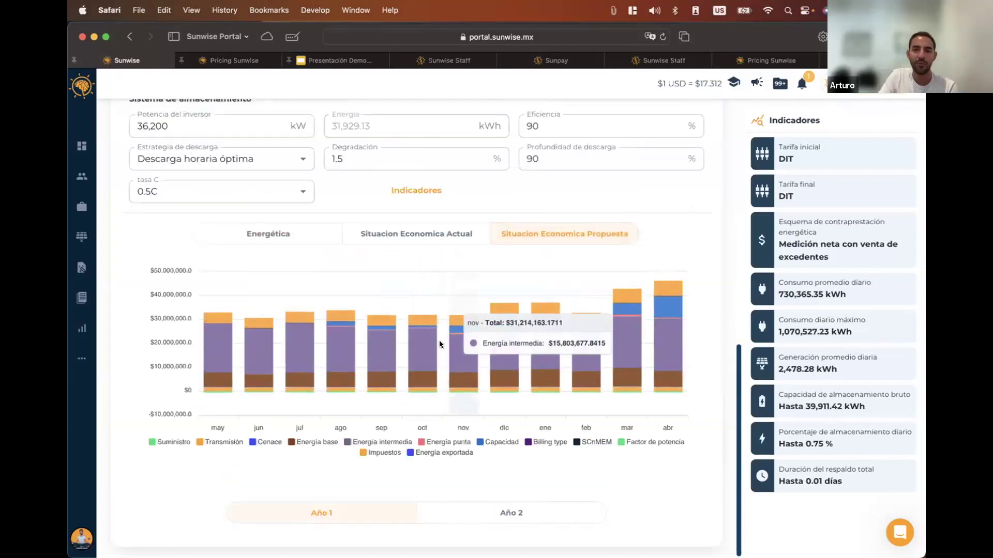
click(393, 236)
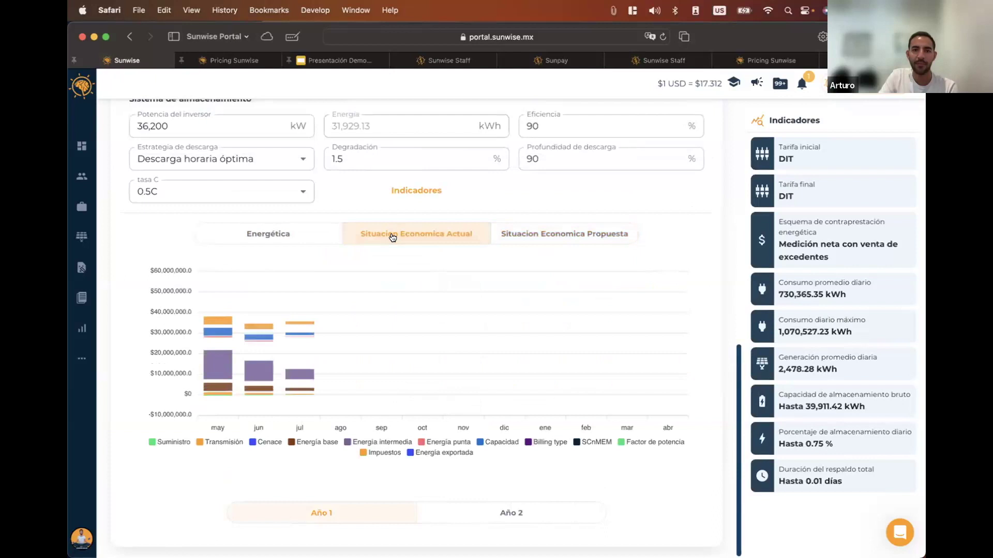
click(532, 234)
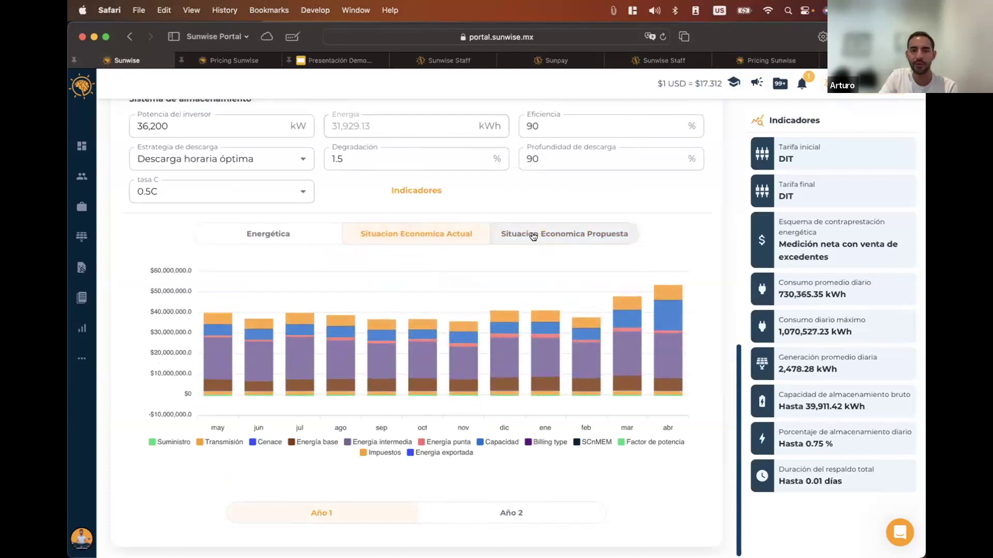
click(445, 238)
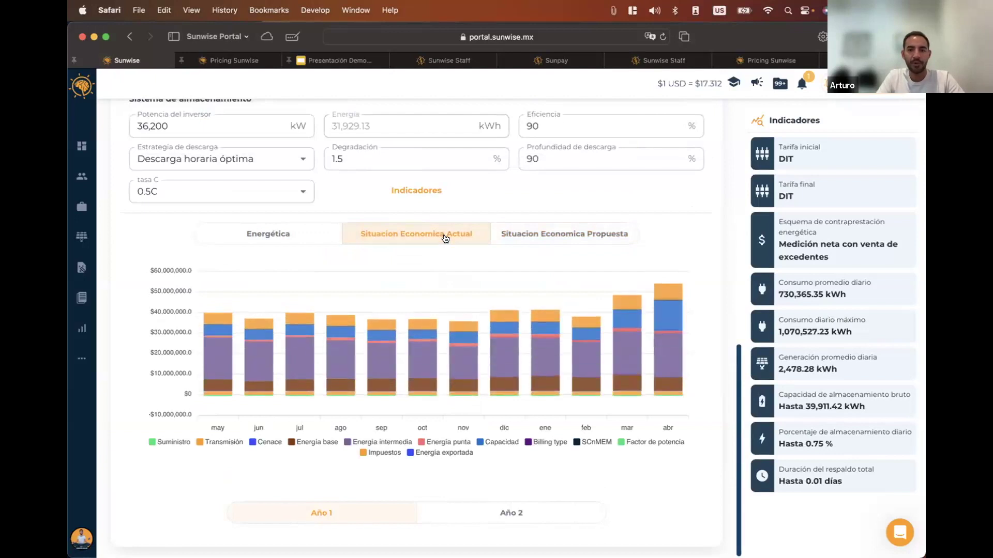
scroll(487, 277, up, 2)
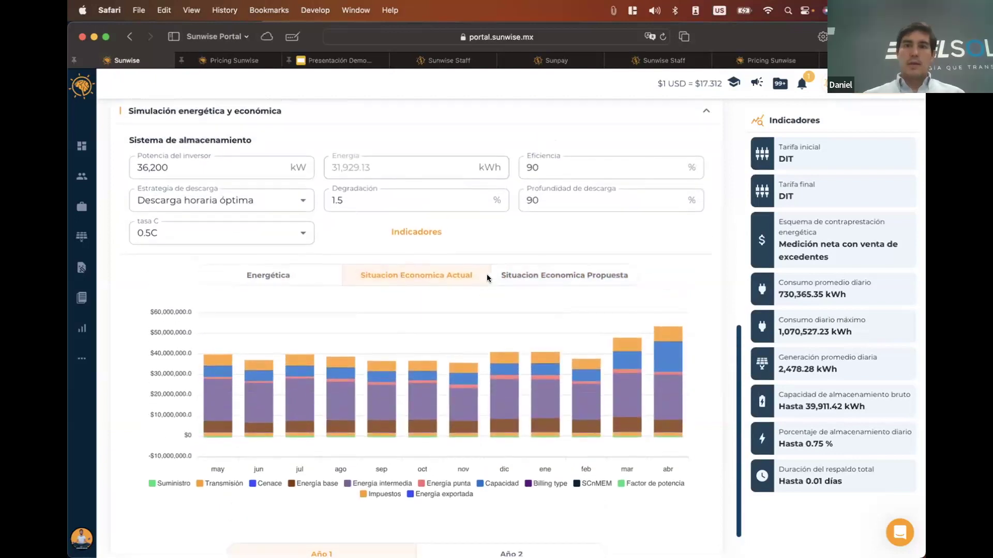
scroll(505, 238, up, 5)
scroll(505, 237, down, 6)
scroll(505, 237, down, 1)
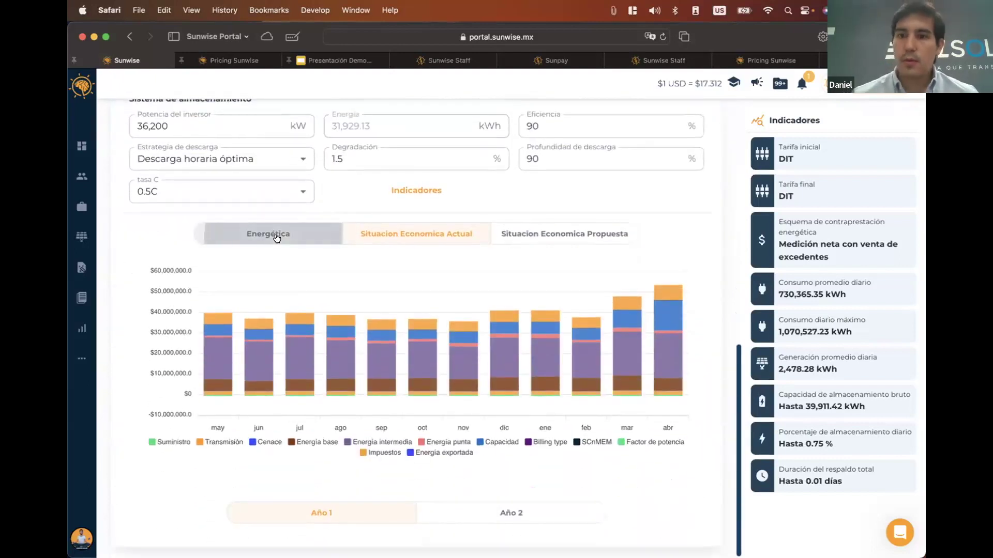
Return to the December energy chart and inspect its values at hour 14
click(269, 233)
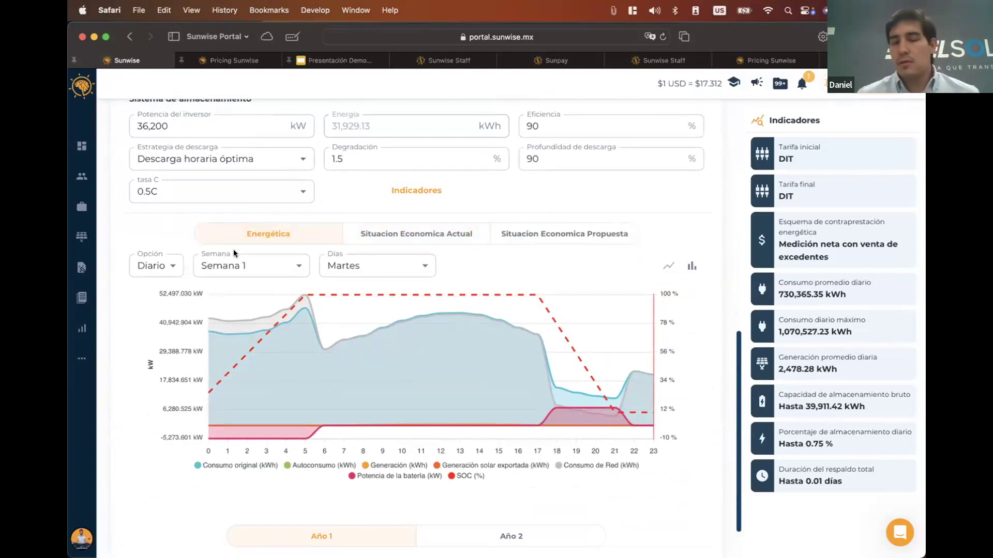
scroll(276, 343, up, 1)
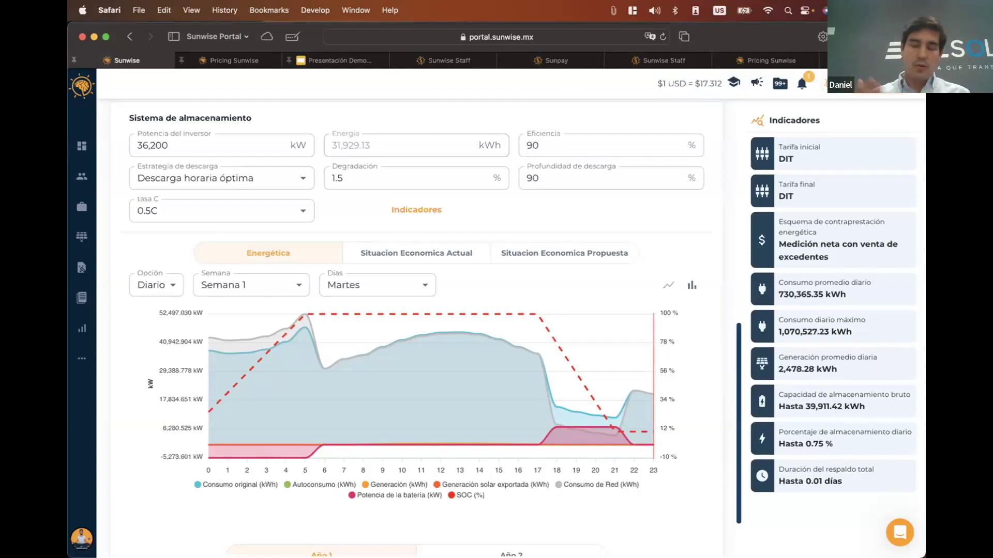
mouse_move(491, 306)
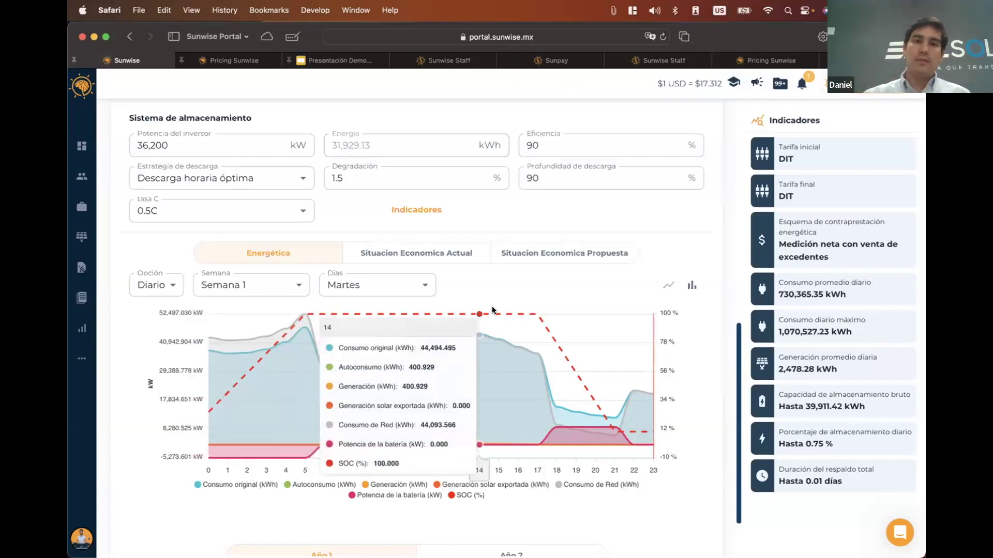
Leave the storage simulation for the PS&TS Example project record and look over its proposals
scroll(492, 306, down, 2)
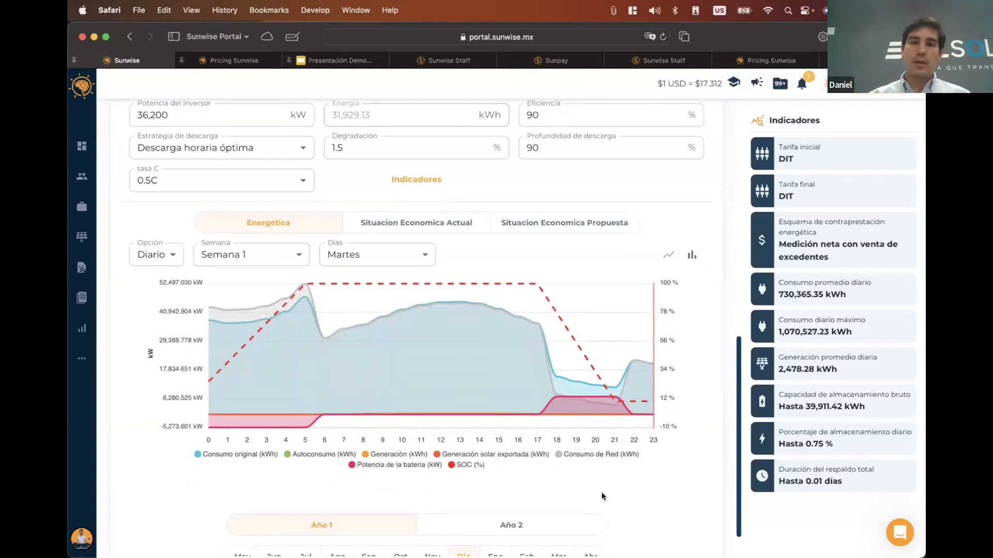
mouse_move(523, 363)
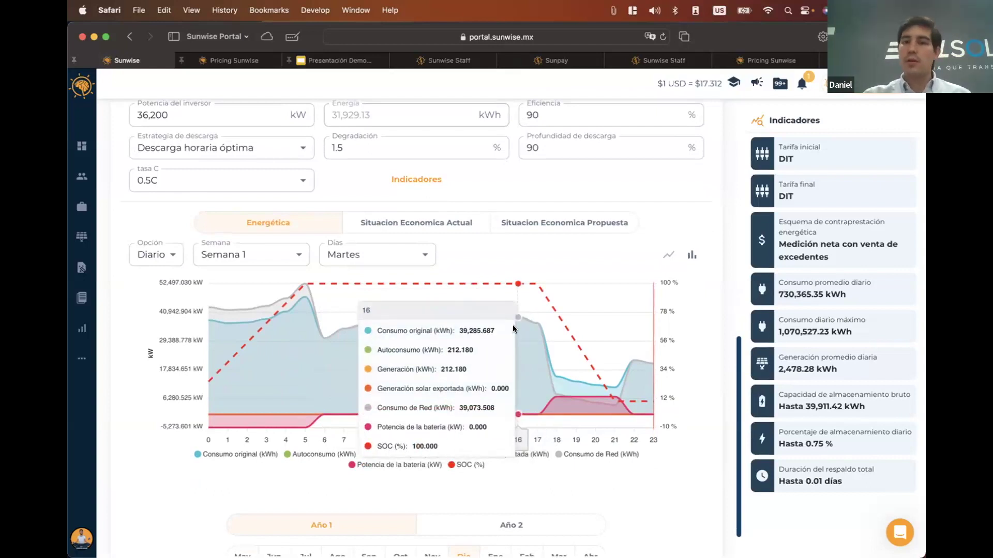
scroll(231, 193, up, 15)
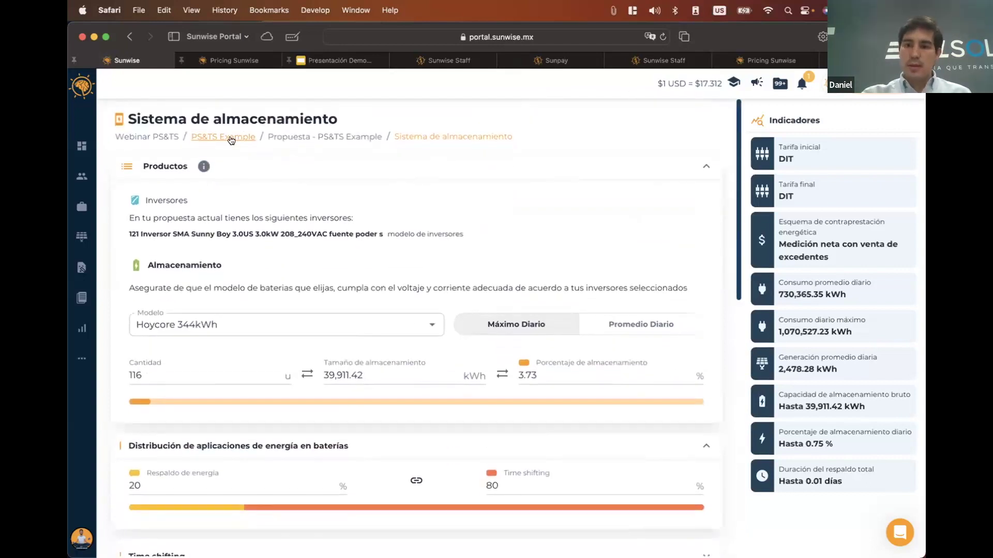
click(230, 137)
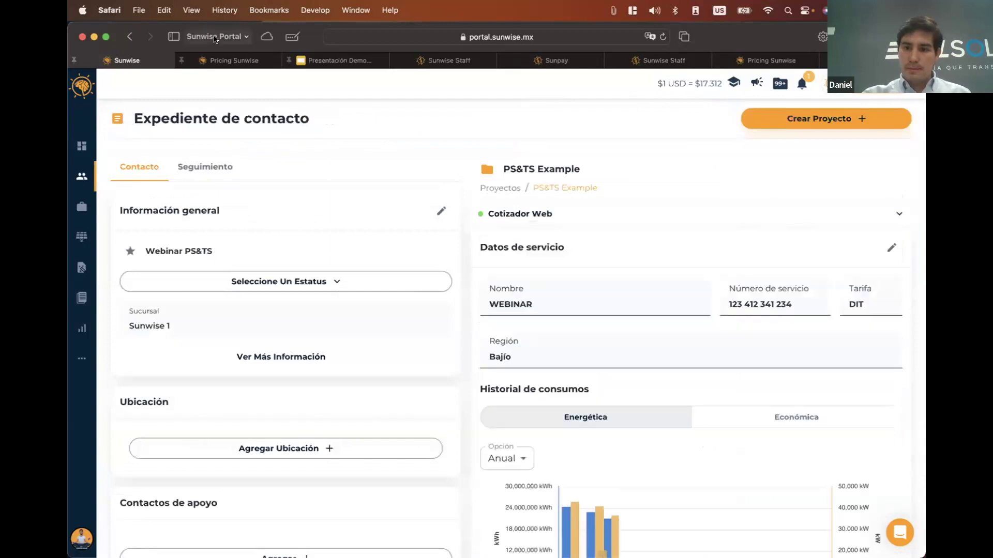
scroll(577, 375, down, 7)
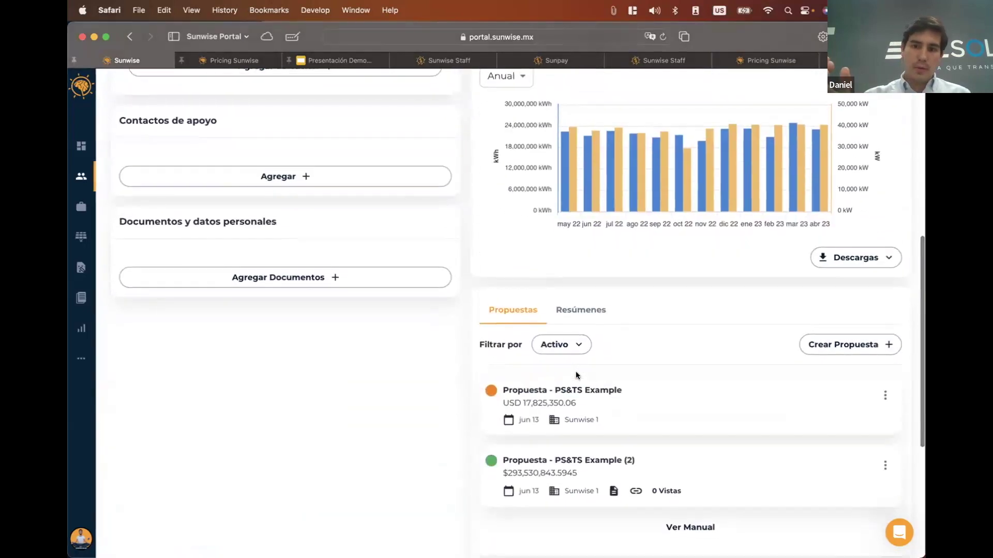
Open the contact's PS&TS Example project with the GDMTH tariff and bring up its list of proposals
scroll(569, 336, up, 7)
click(503, 189)
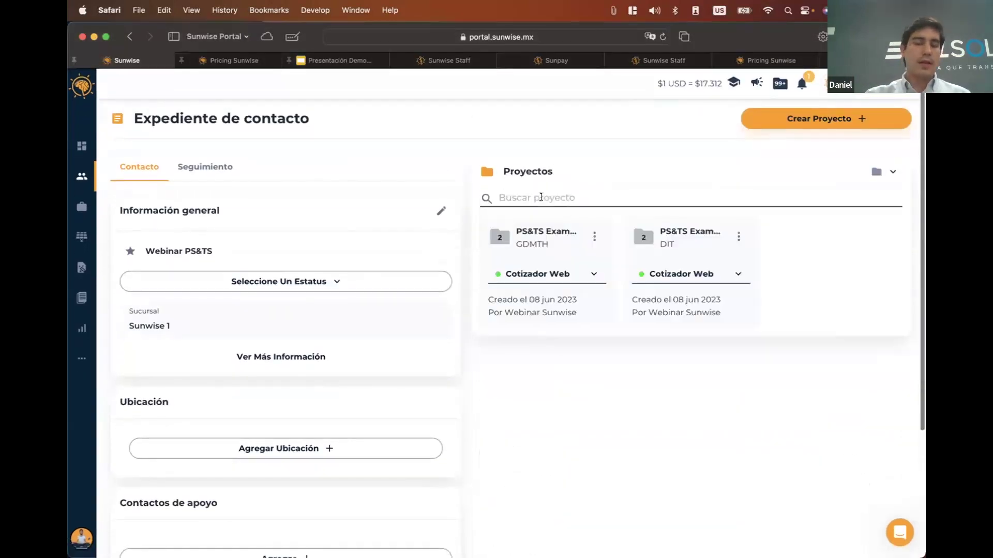
click(554, 259)
scroll(563, 349, down, 2)
scroll(563, 350, down, 8)
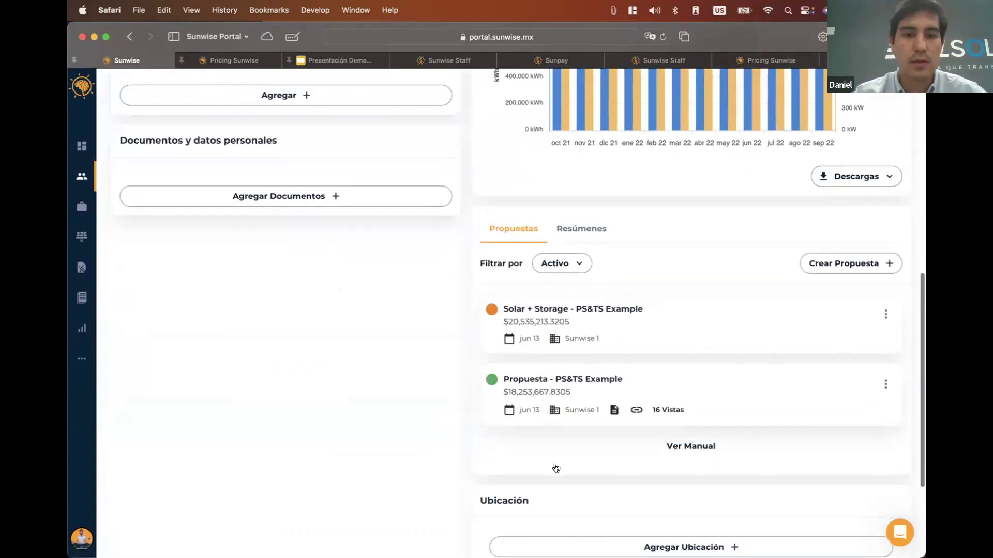
Examine the view history of Propuesta - PS&TS Example, checking the device and time of each view
click(668, 411)
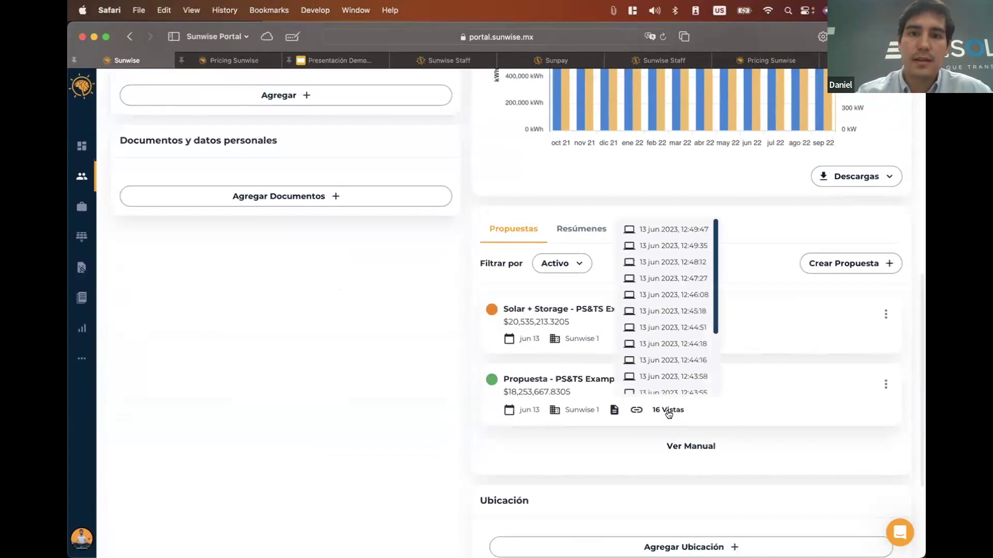
scroll(667, 376, down, 3)
scroll(667, 376, up, 3)
scroll(667, 376, down, 1)
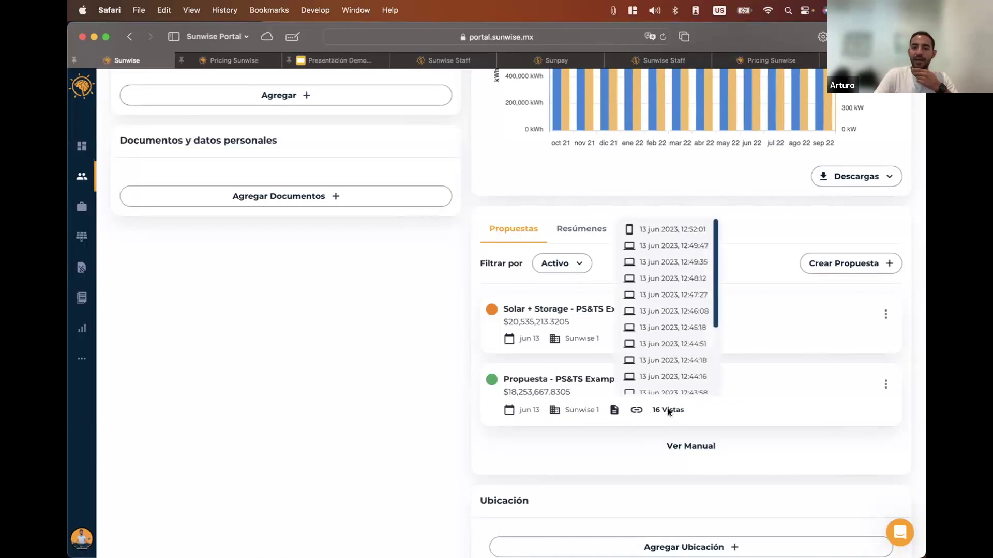
mouse_move(665, 409)
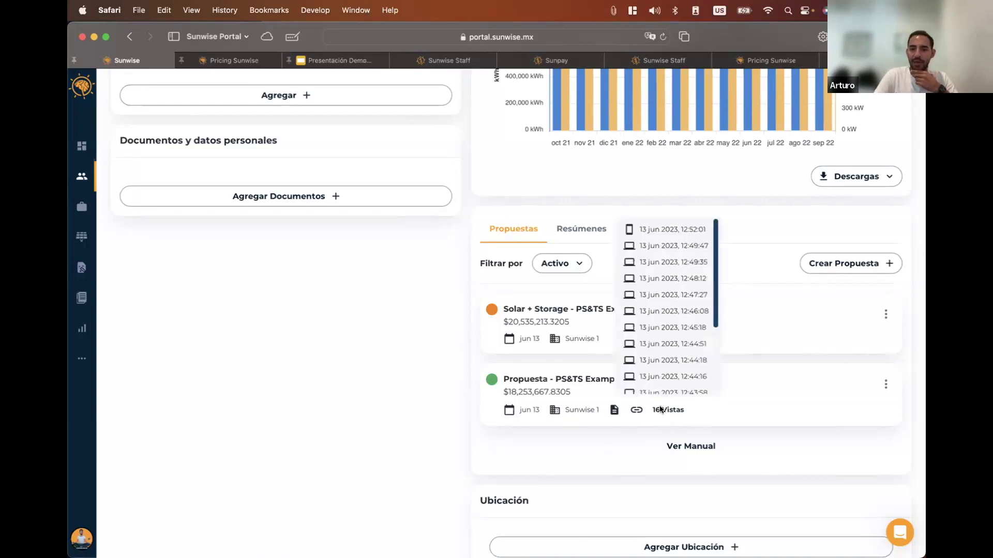
scroll(670, 363, down, 3)
scroll(667, 360, down, 5)
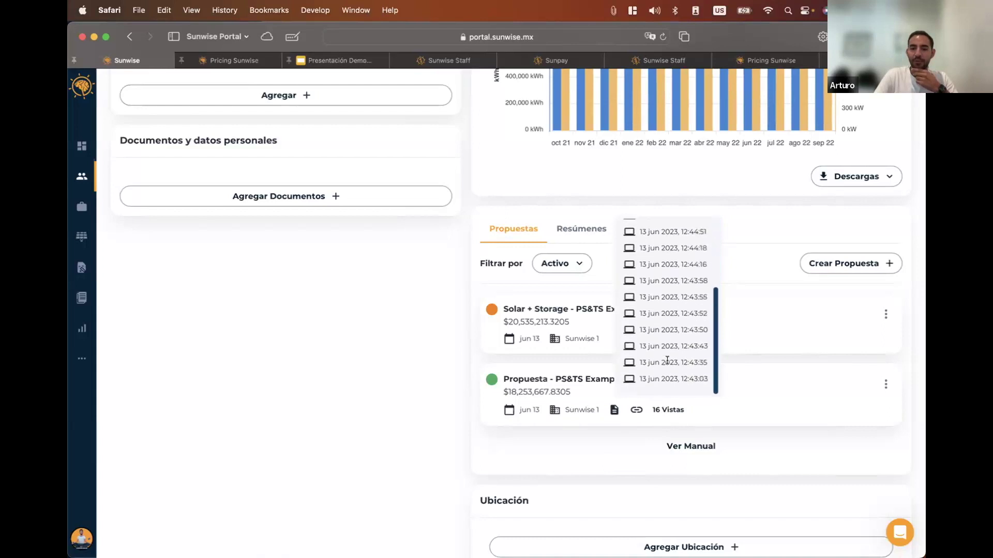
scroll(667, 360, up, 5)
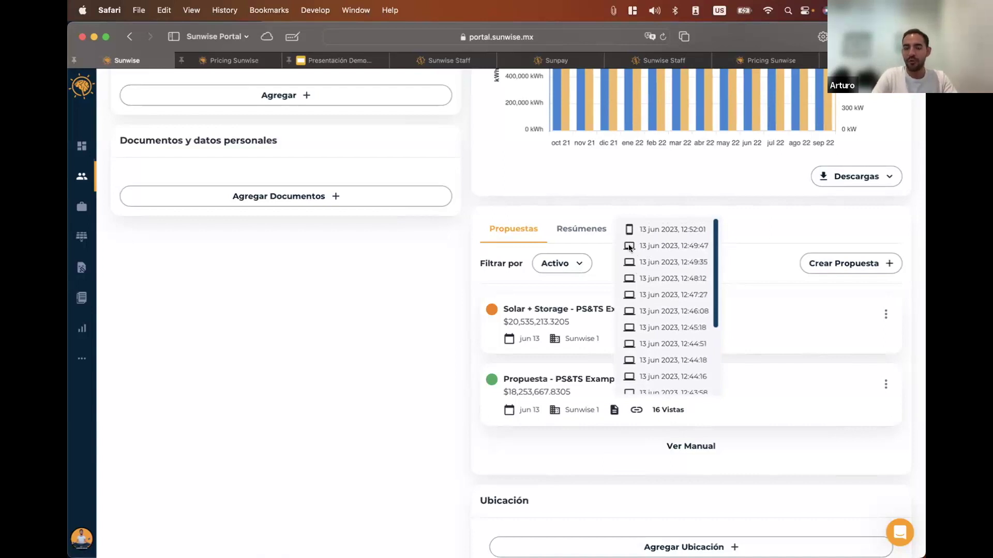
scroll(649, 269, down, 2)
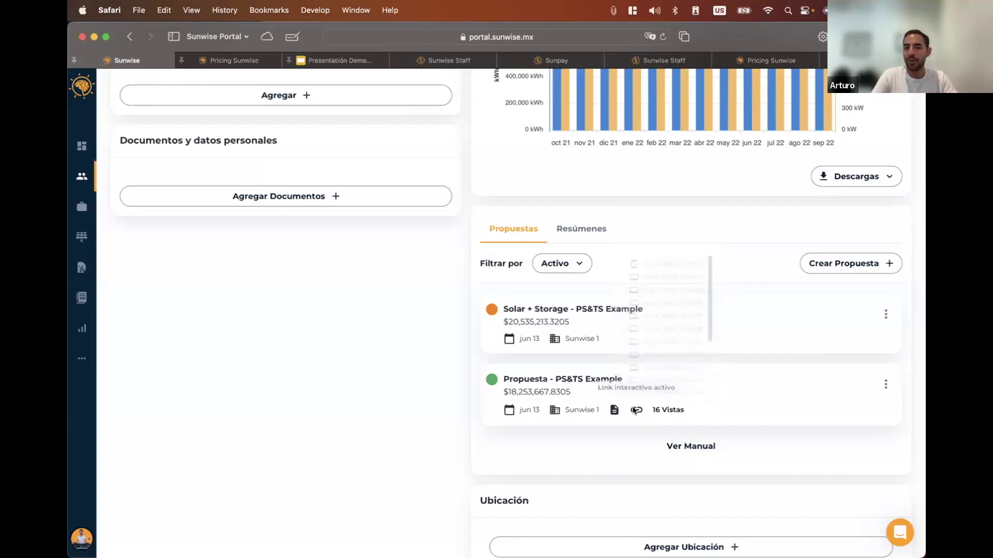
click(677, 409)
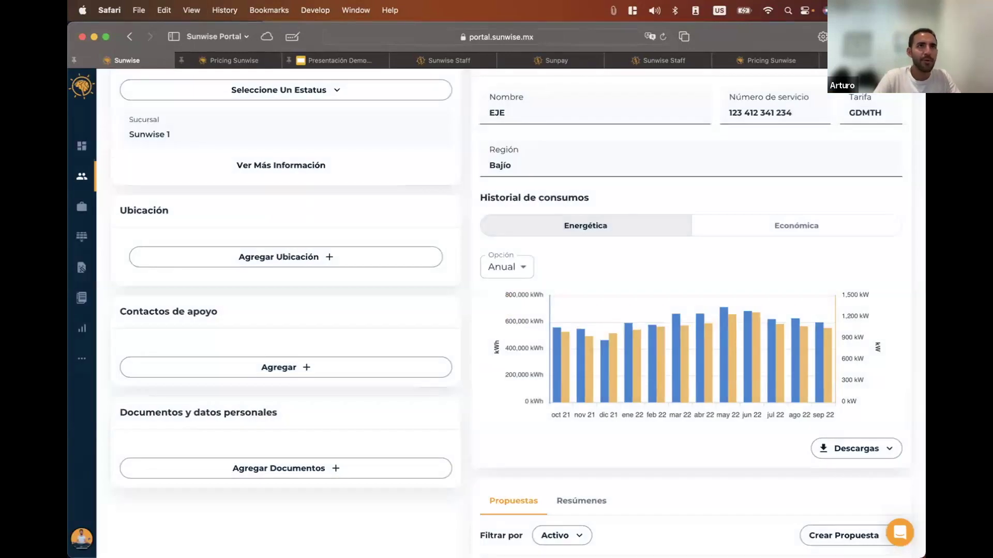
Return to the GDMTH project's proposals and recheck the views of Propuesta - PS&TS Example
scroll(643, 204, down, 10)
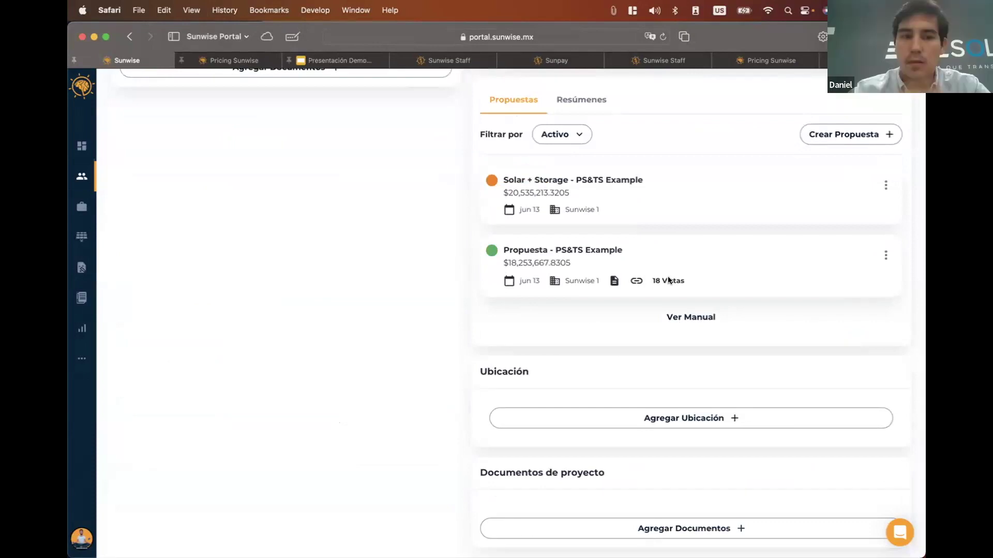
mouse_move(655, 281)
scroll(662, 248, down, 5)
scroll(664, 232, up, 5)
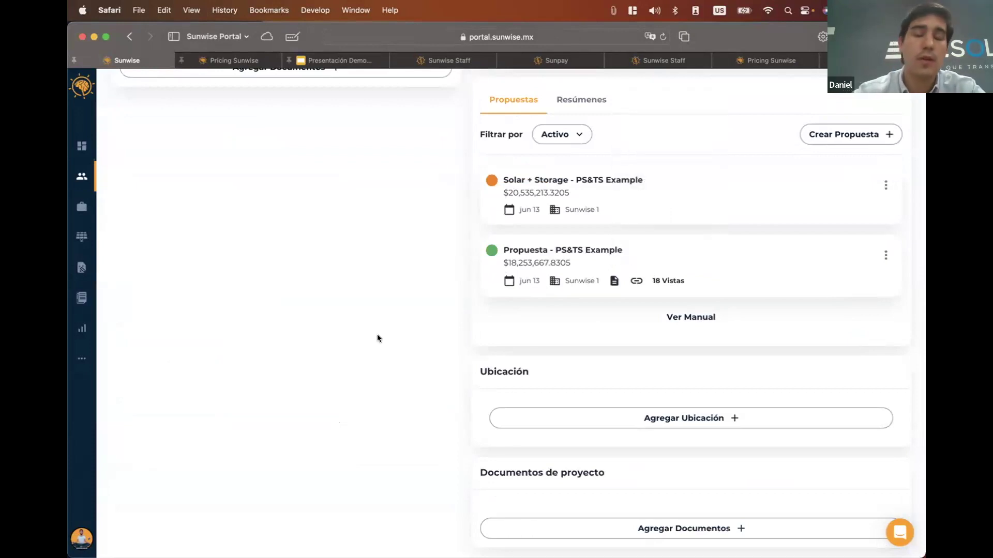
Open the Solar + Storage - PS&TS Example proposal and search its template options for "fis" and "isr"
scroll(377, 339, up, 1)
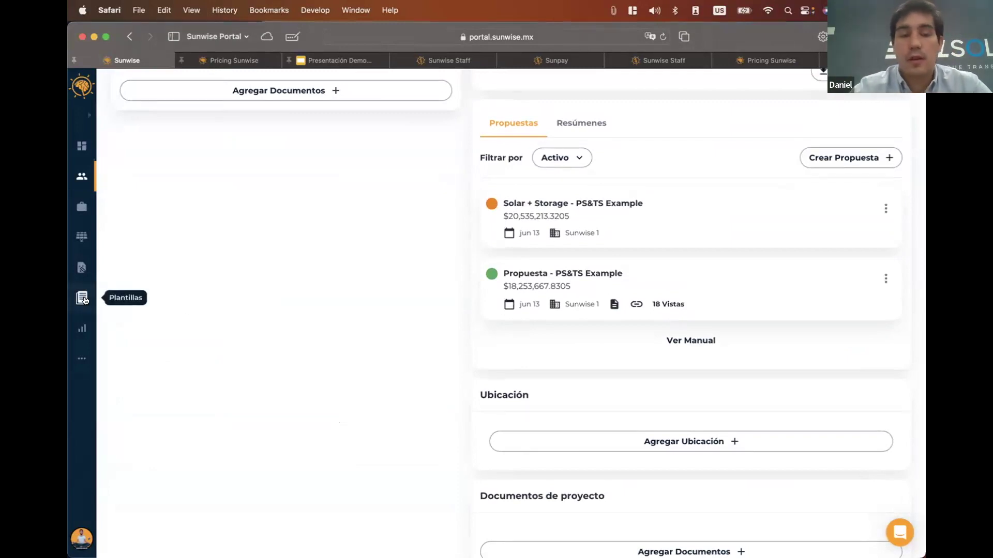
click(539, 204)
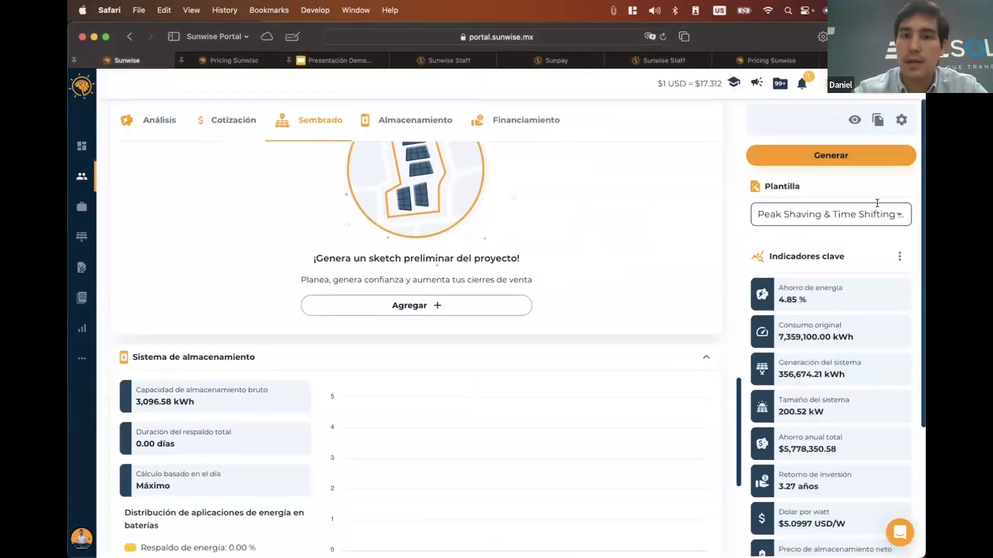
click(876, 211)
text(fis)
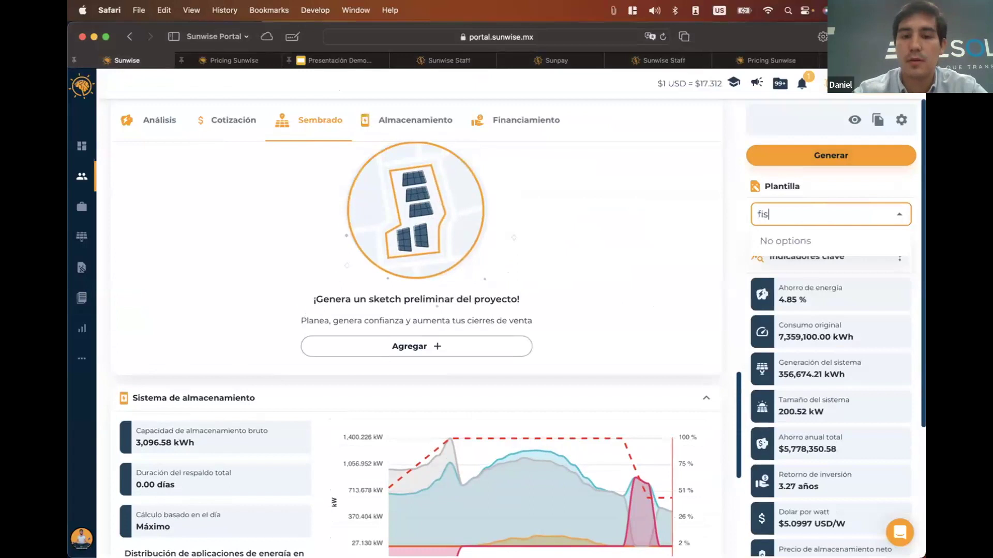
key(super+z)
key(super+z)
key(super+z)
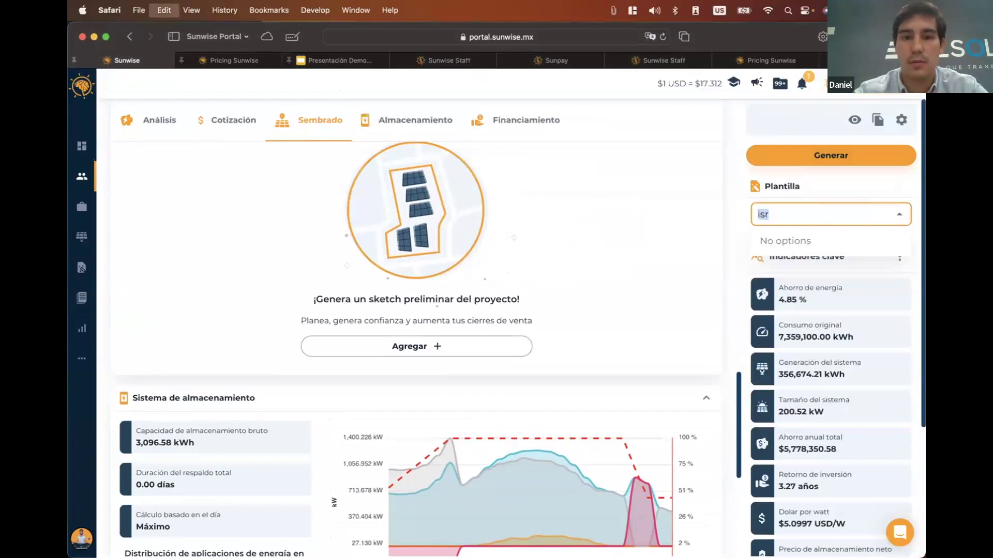
key(super+shift+z)
key(super+z)
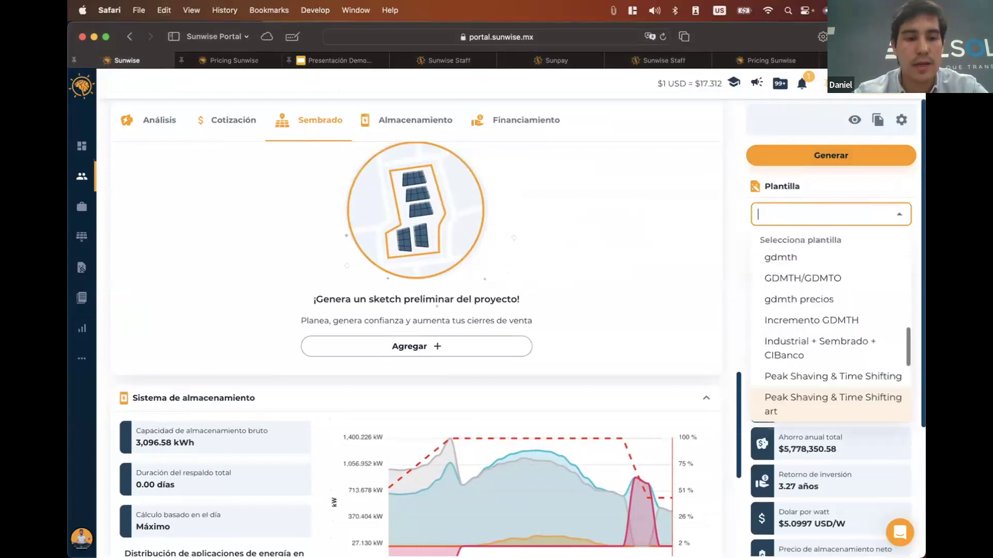
Go to the template library and open the global Peak Shaving & Time Shifting proposal template for editing
click(82, 297)
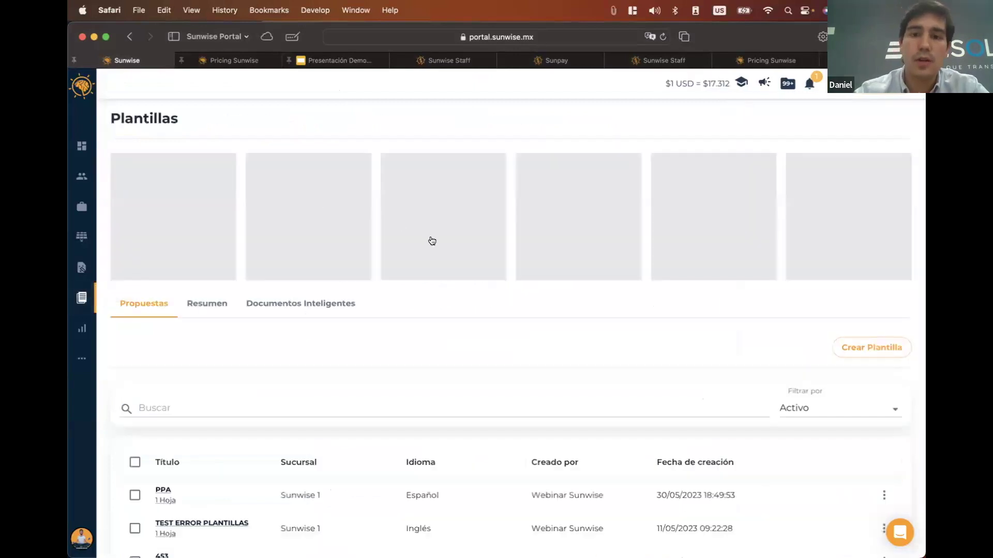
scroll(317, 429, down, 2)
scroll(311, 411, up, 2)
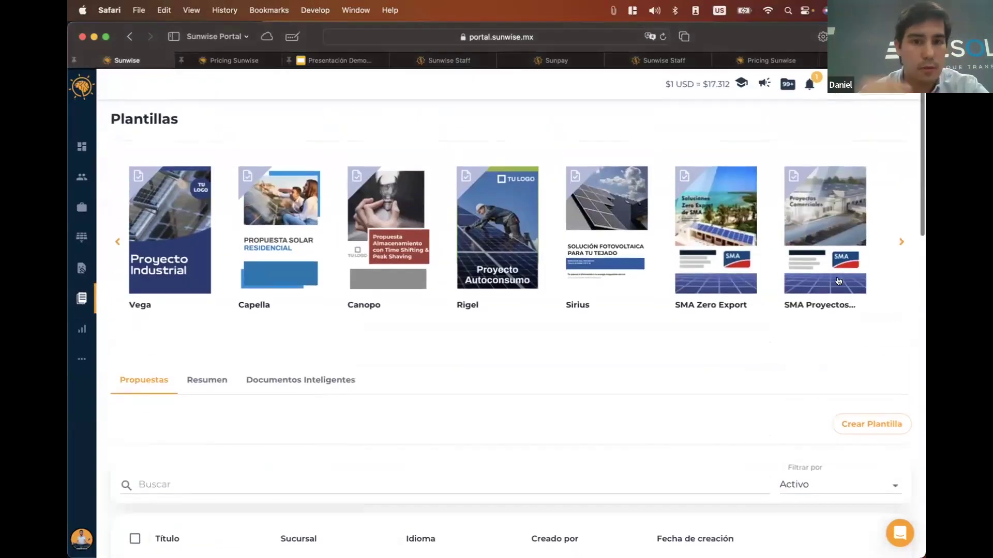
scroll(517, 421, down, 3)
scroll(187, 437, down, 4)
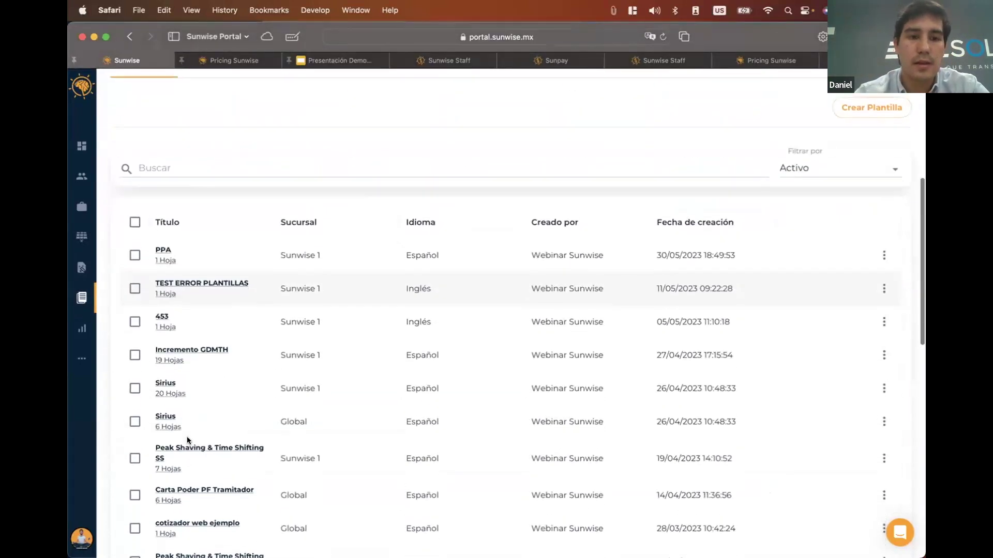
scroll(228, 461, down, 5)
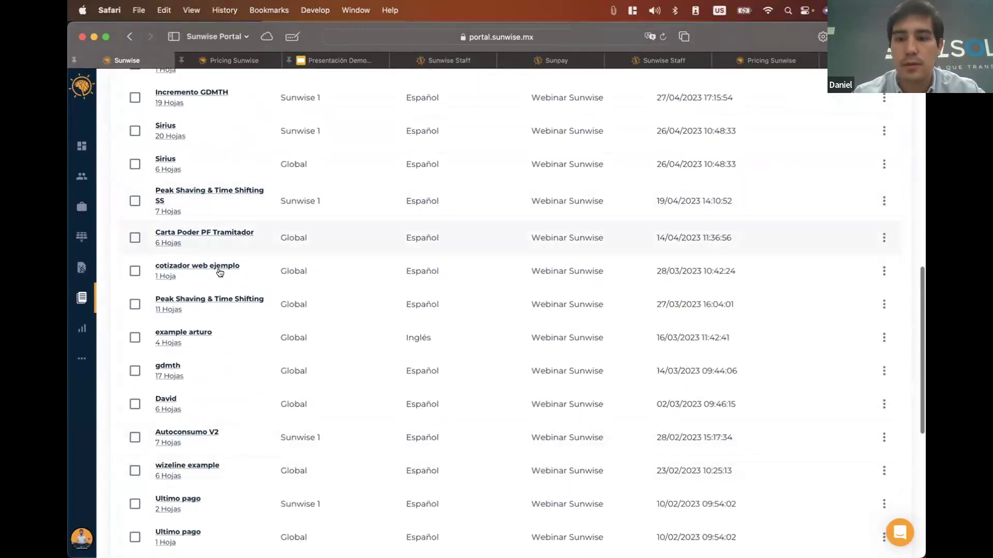
click(217, 299)
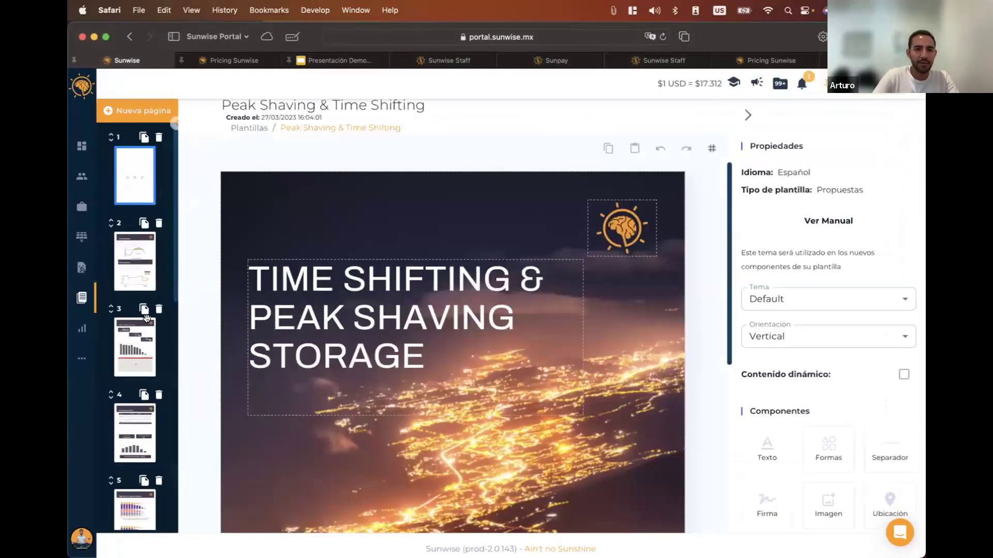
Add the predefined Beneficio fiscal pages from the Complementarias category to the template
click(147, 115)
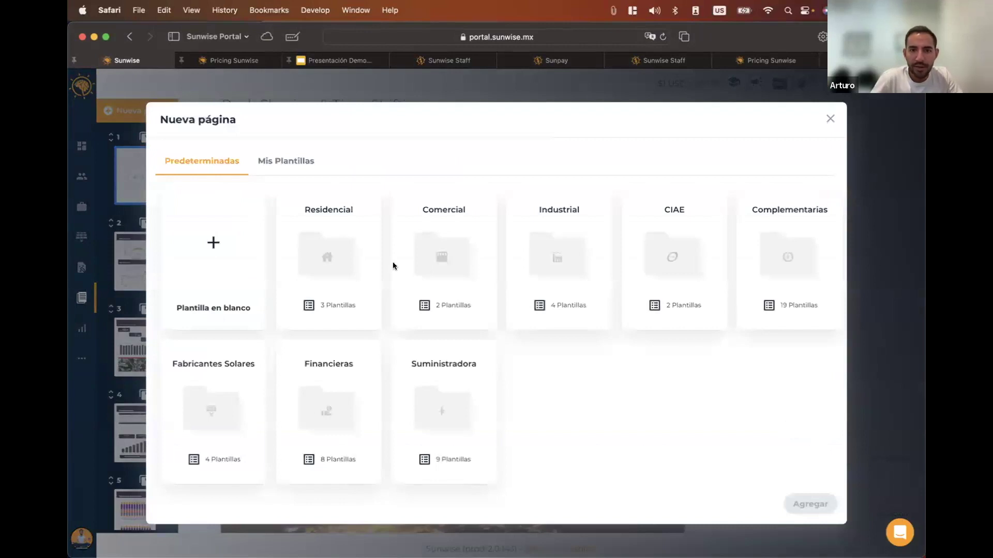
click(775, 251)
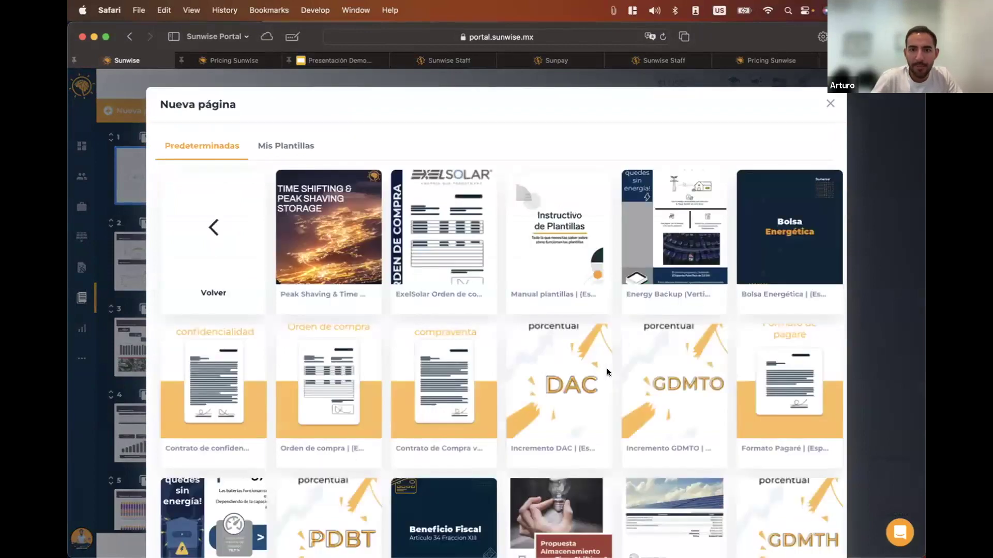
scroll(607, 372, down, 5)
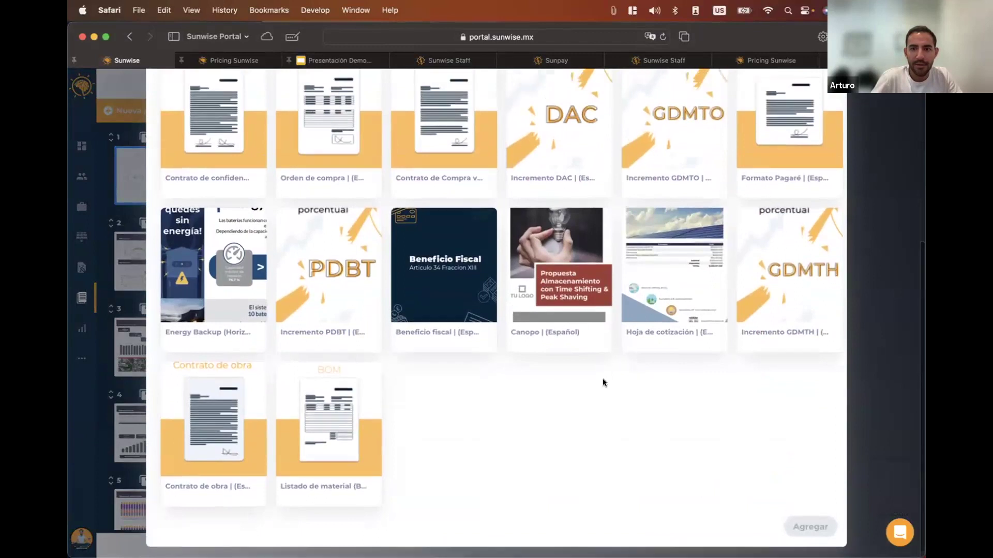
scroll(603, 383, up, 1)
click(424, 305)
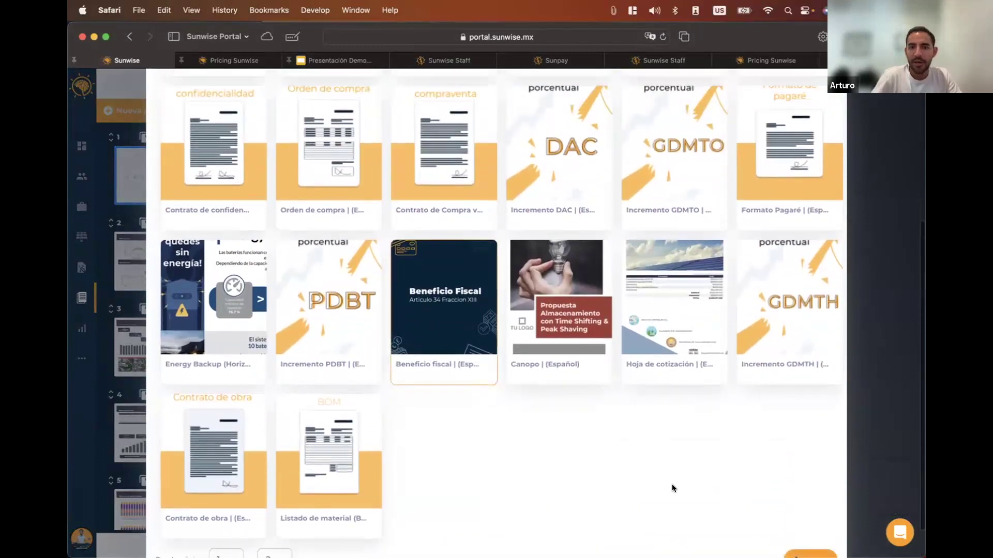
scroll(672, 484, down, 1)
click(808, 514)
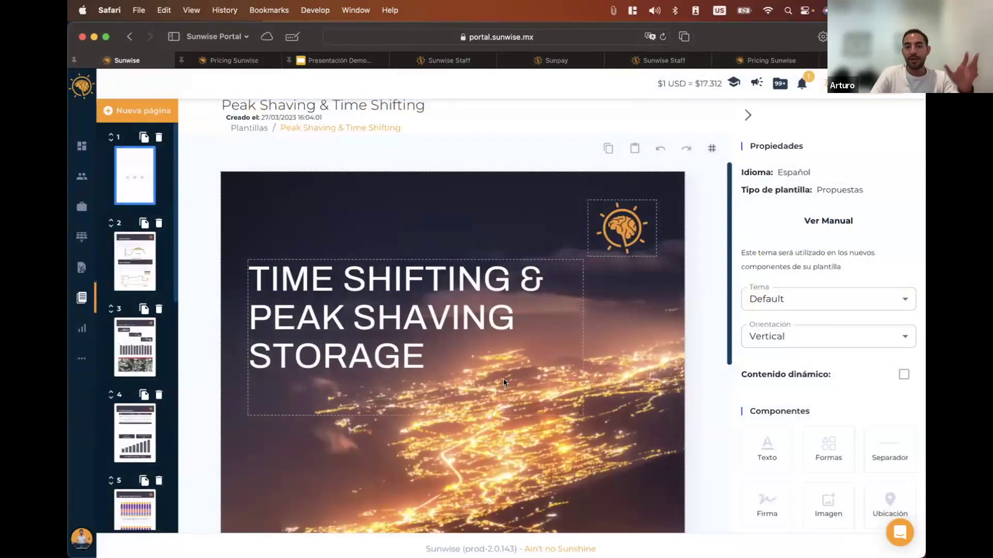
Review the template's page 2 and the added tax benefit pages 12 and 13, reading the Incentivo Fiscal text
scroll(135, 362, down, 10)
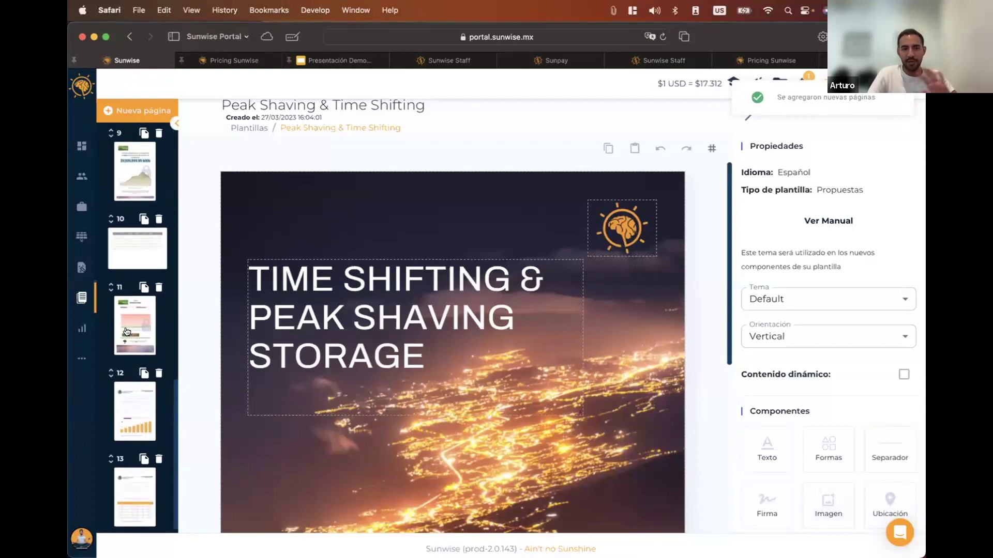
scroll(130, 325, up, 6)
scroll(132, 318, up, 5)
click(133, 305)
scroll(132, 388, down, 10)
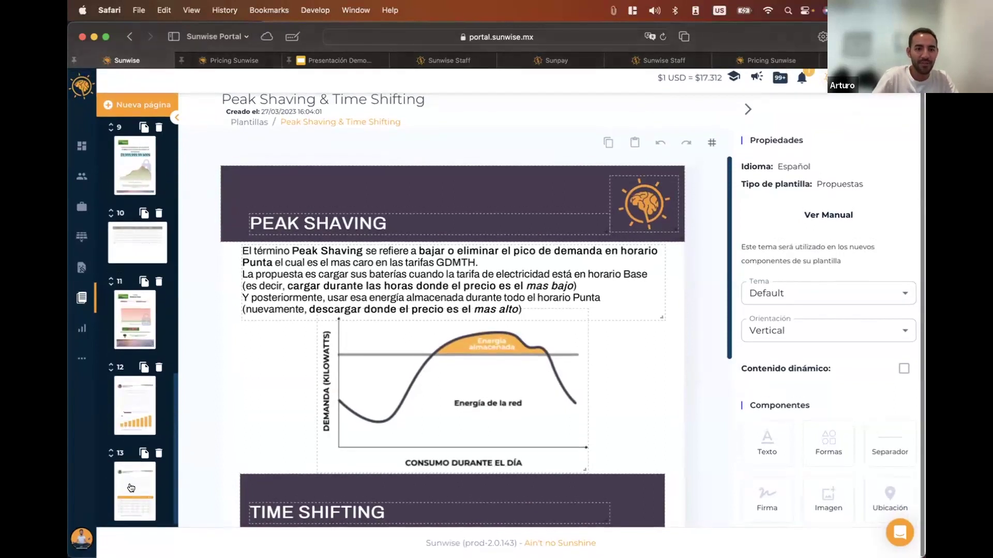
click(131, 488)
click(140, 402)
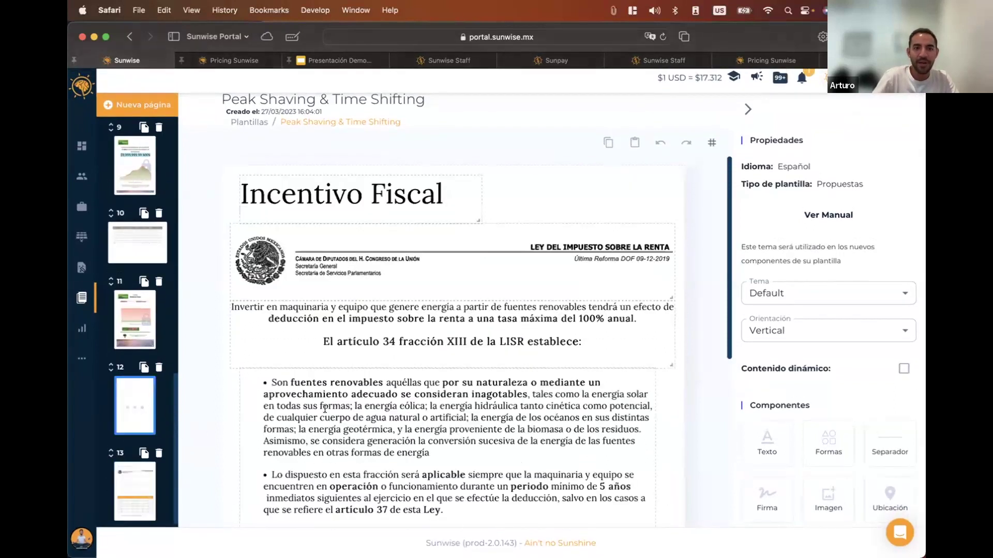
scroll(406, 284, down, 3)
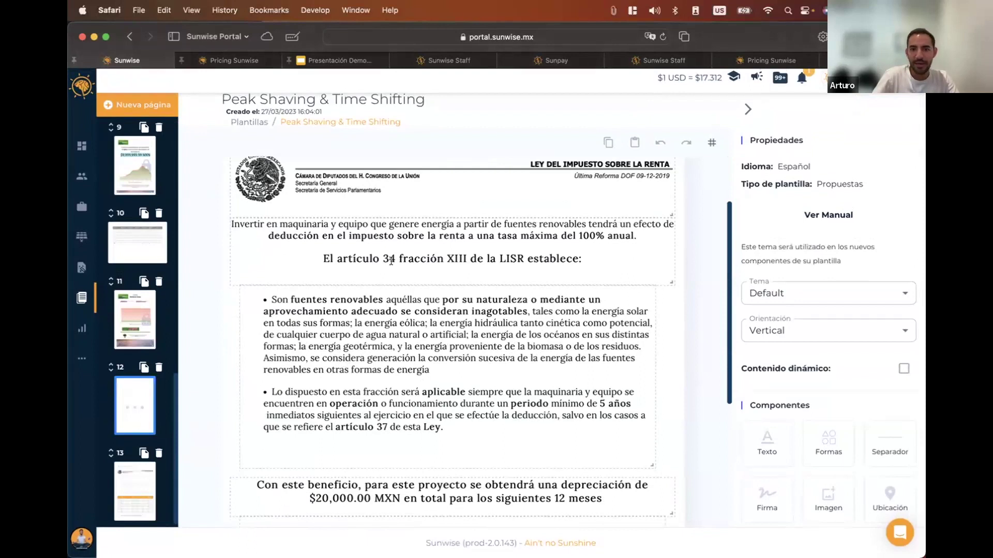
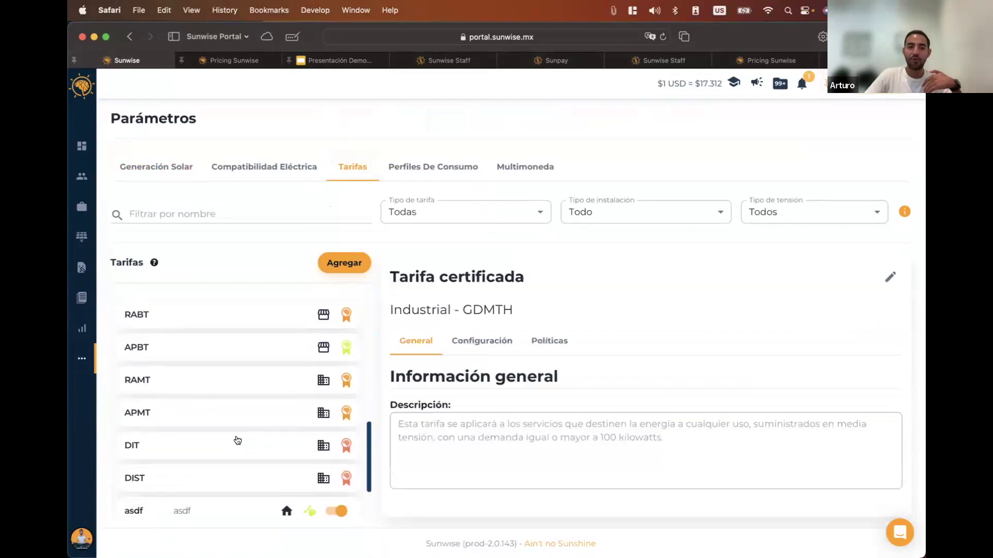
Edit the DIST tariff's policies, set its energy compensation scheme to Autoconsumo con venta de excedentes, and save
click(217, 473)
click(890, 277)
click(250, 236)
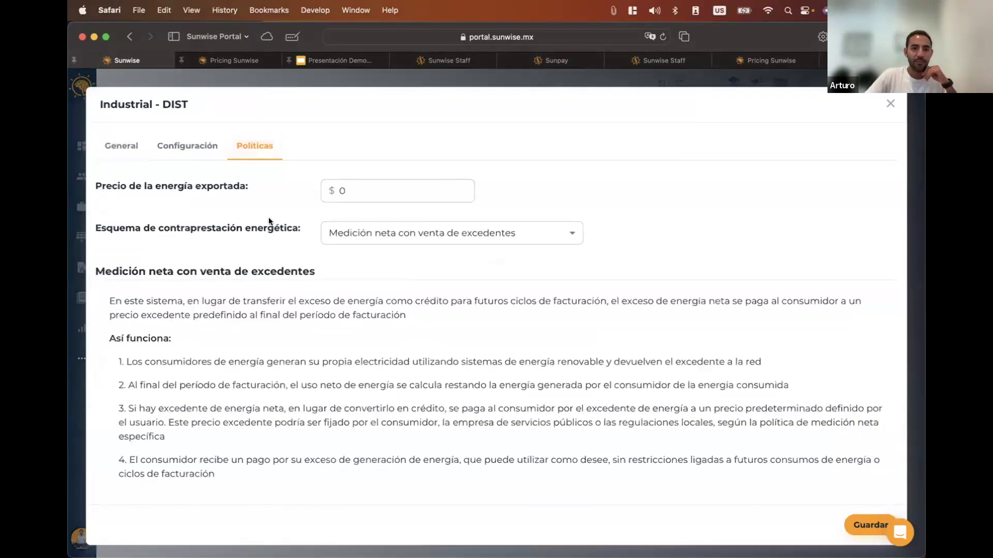
click(509, 233)
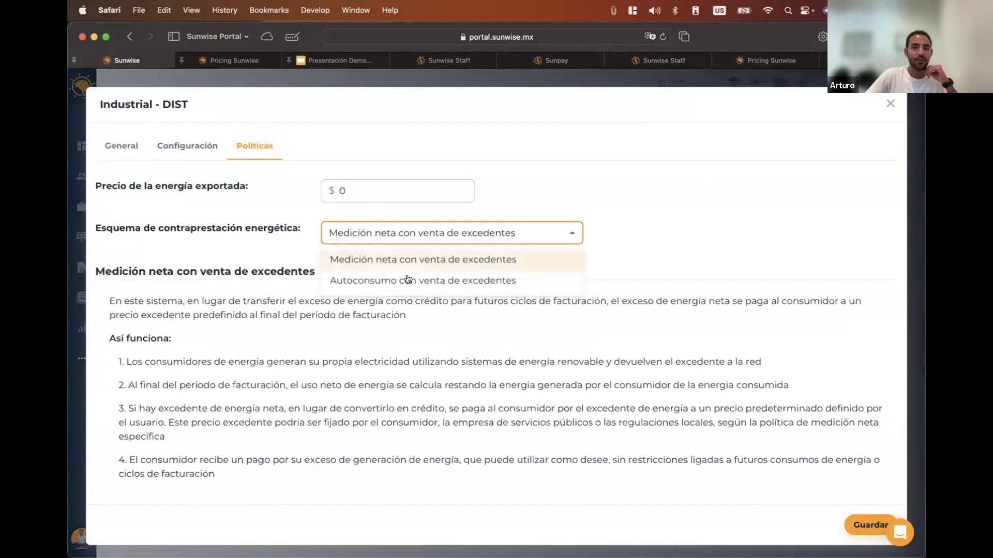
click(379, 283)
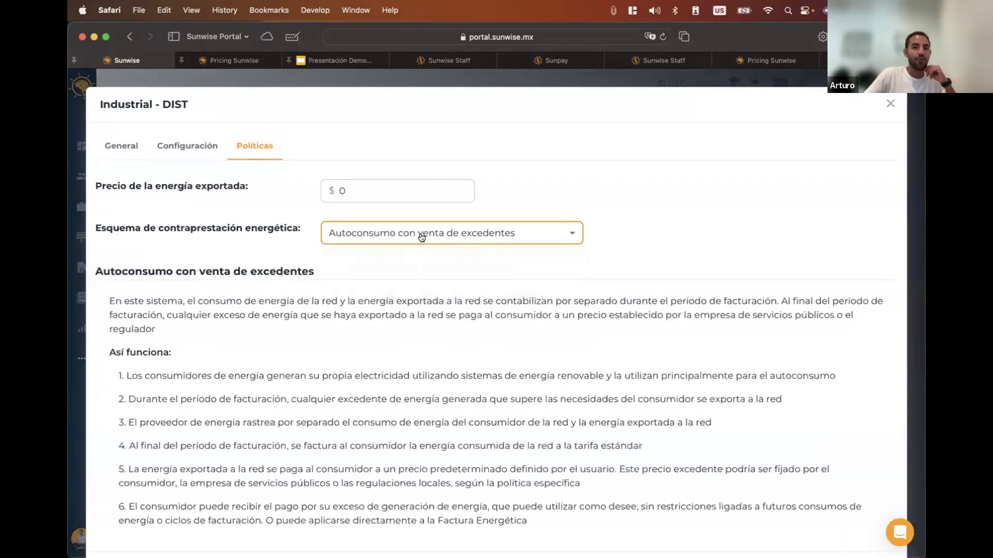
click(375, 192)
click(572, 193)
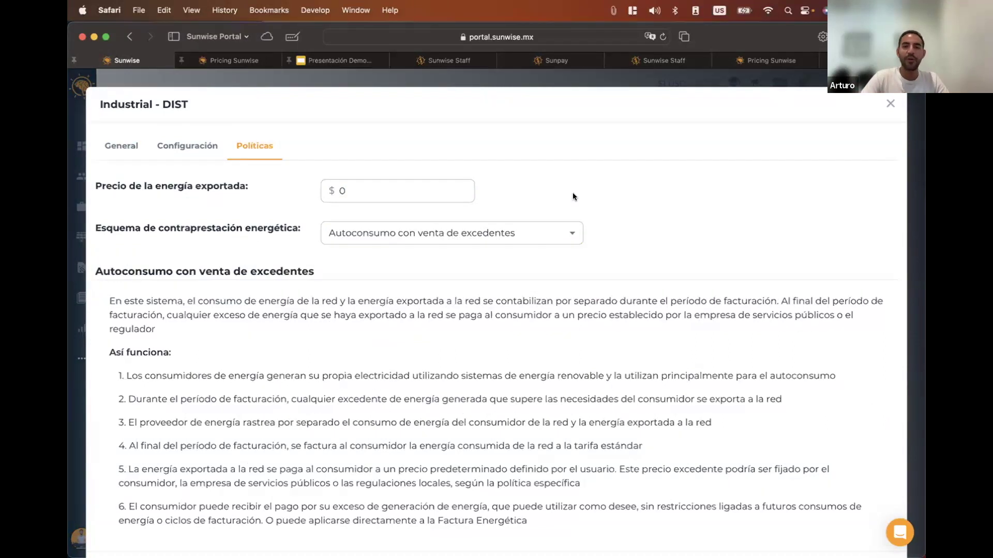
scroll(572, 193, down, 2)
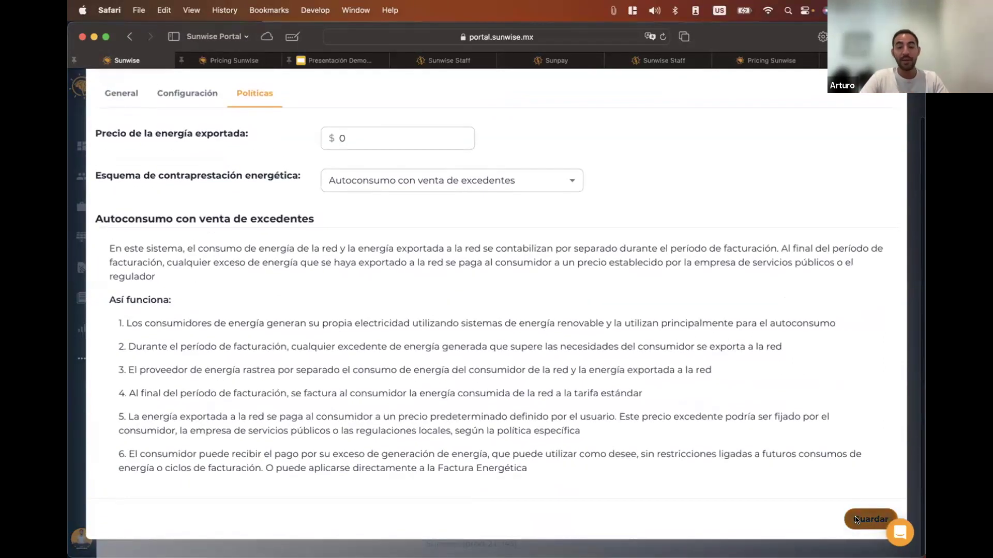
click(856, 520)
Create a new proposal template from the predefined SMA Zero Export design, assigned to the Global branch
click(81, 298)
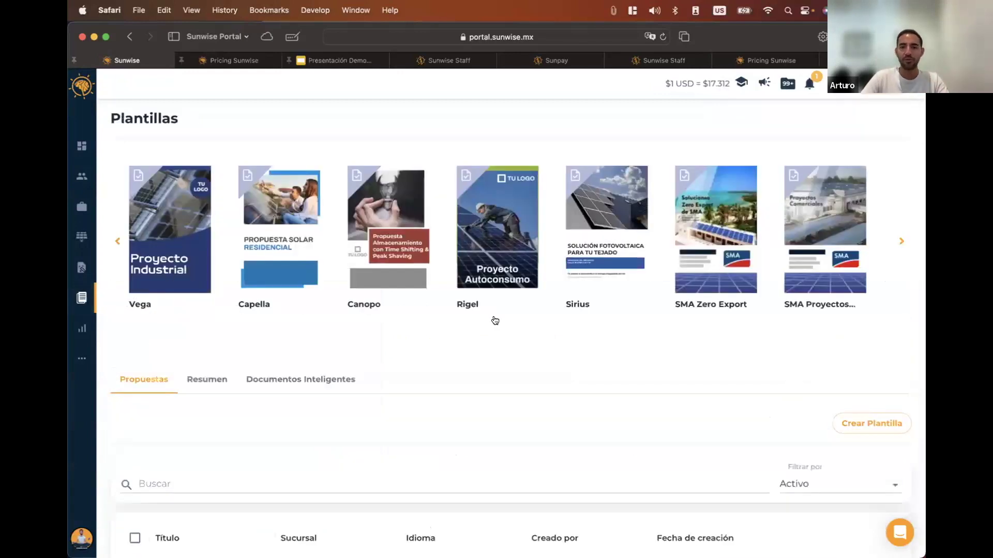
click(713, 245)
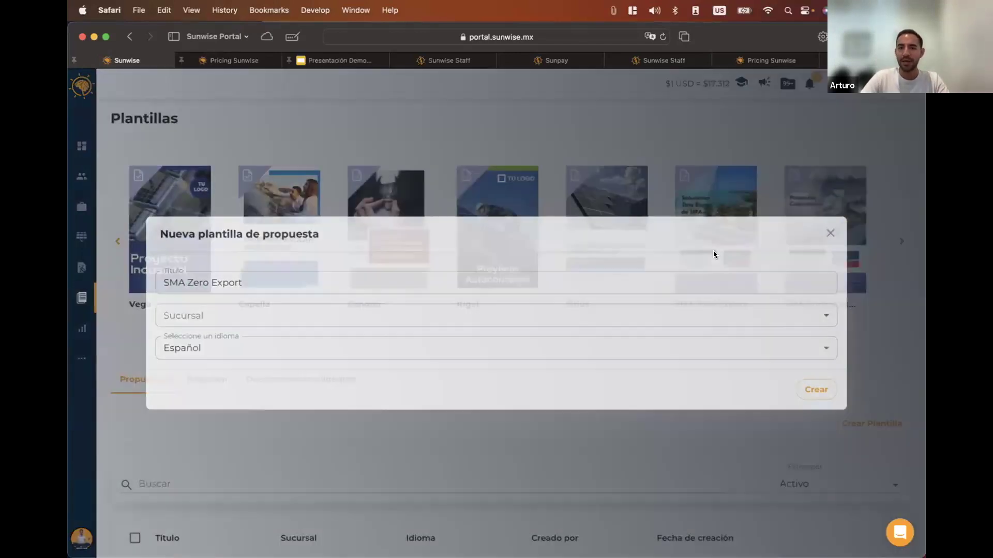
click(634, 321)
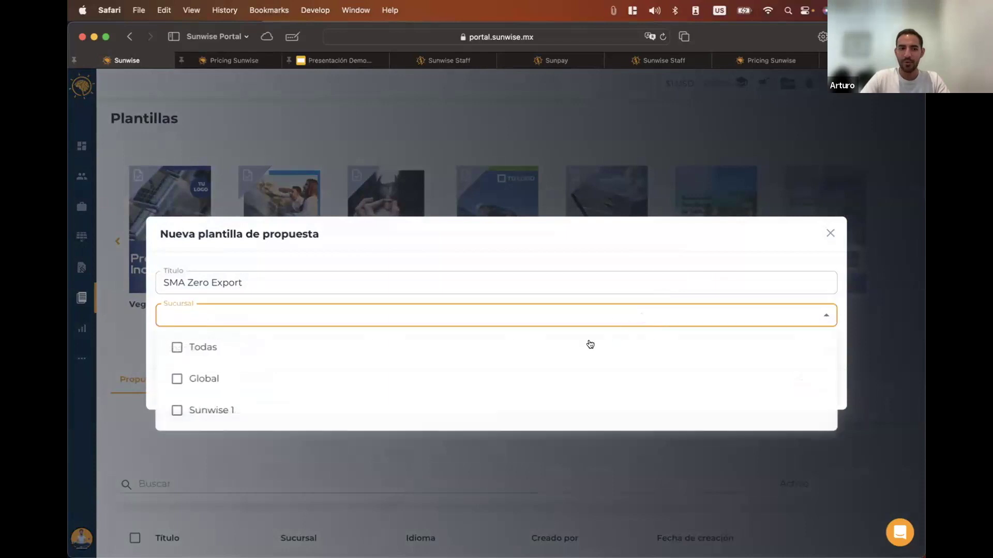
click(532, 382)
click(775, 254)
click(811, 390)
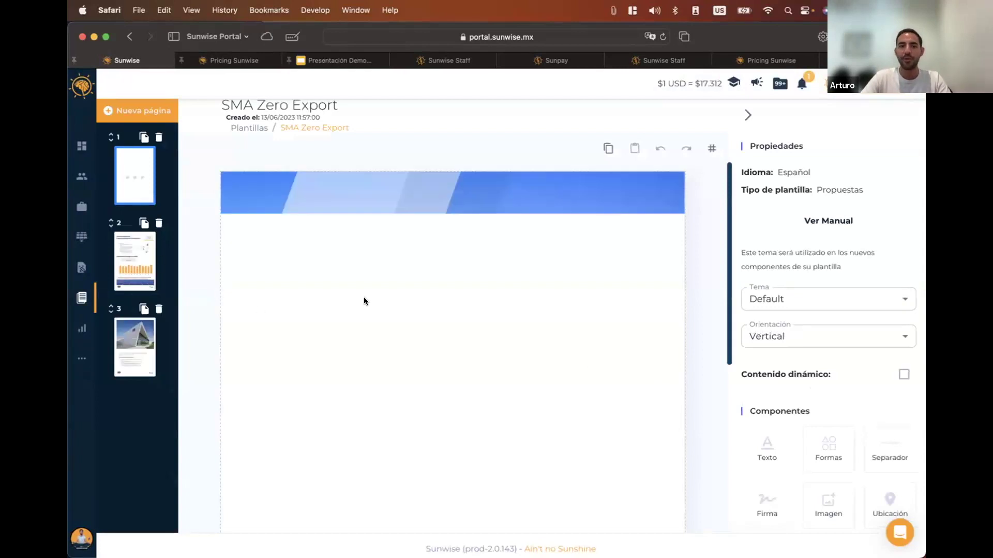
Review the three pages of the SMA Zero Export template, including the interconnection diagram, generation chart and cover
click(132, 258)
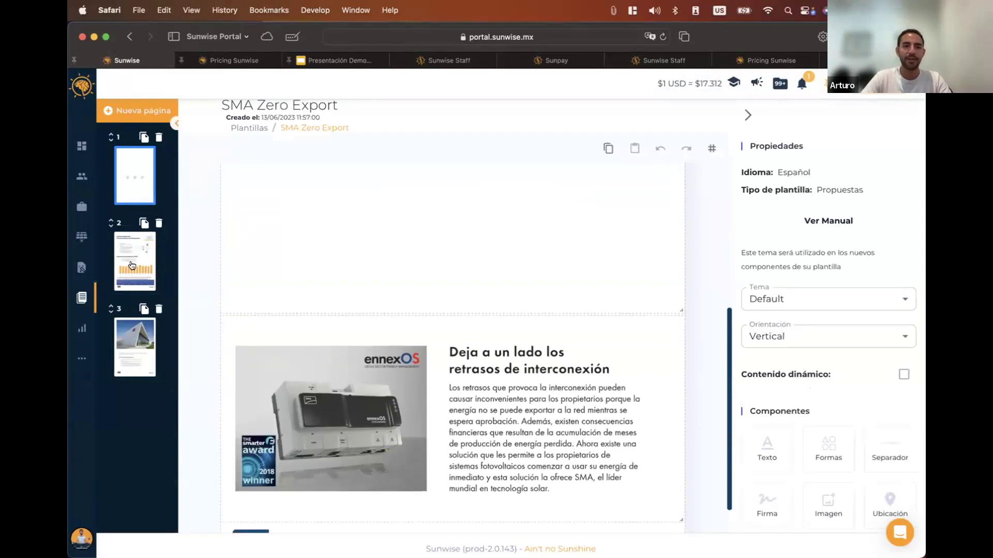
scroll(312, 367, up, 2)
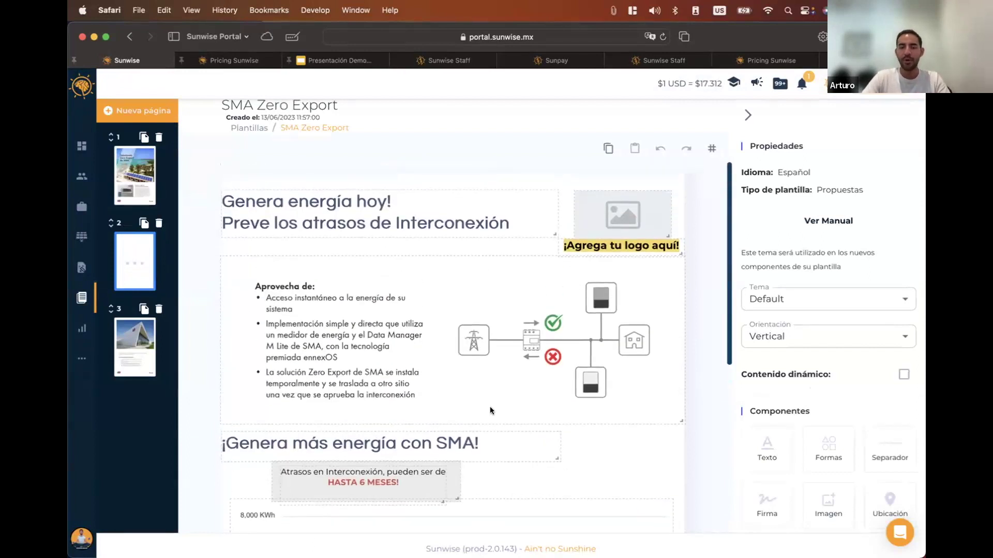
scroll(490, 408, down, 4)
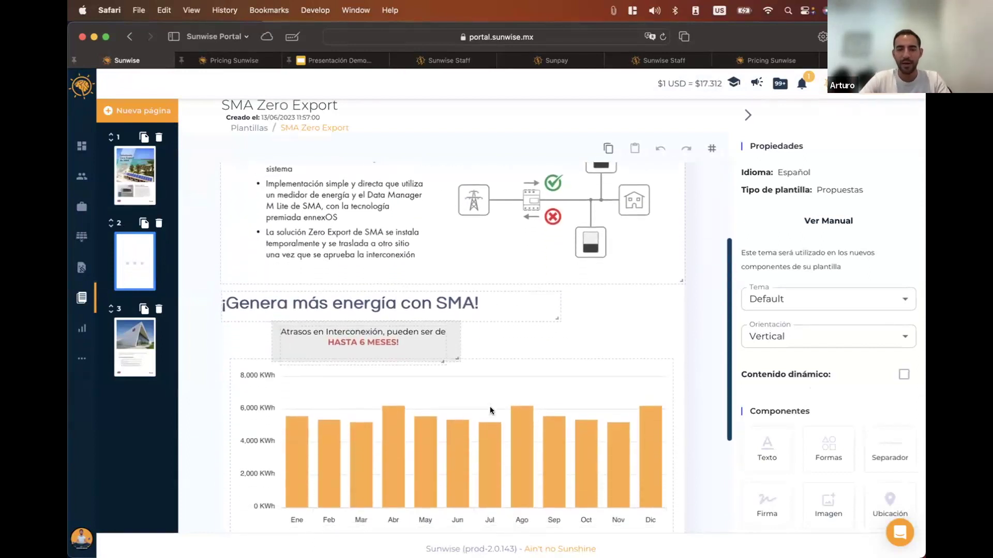
scroll(540, 330, down, 5)
scroll(540, 331, up, 8)
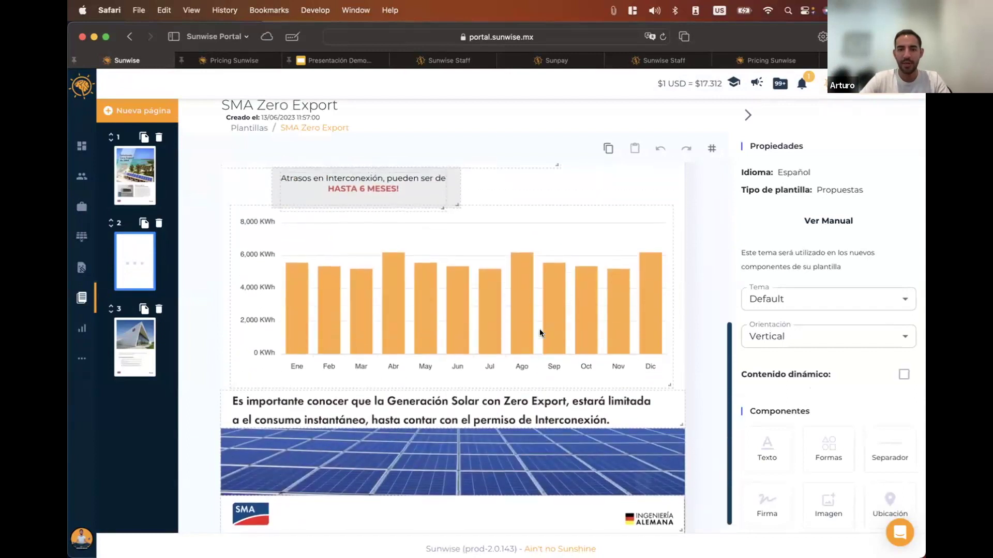
click(131, 341)
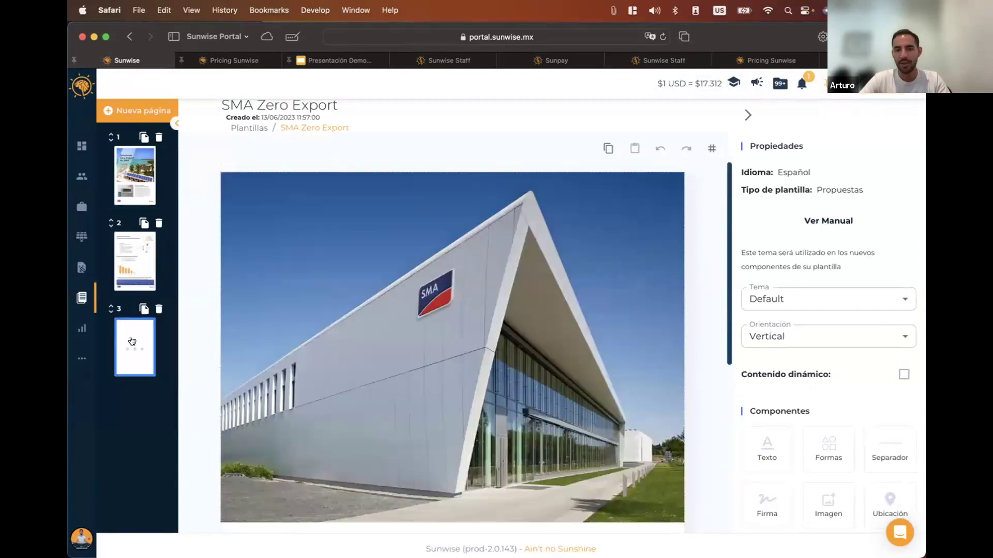
click(139, 264)
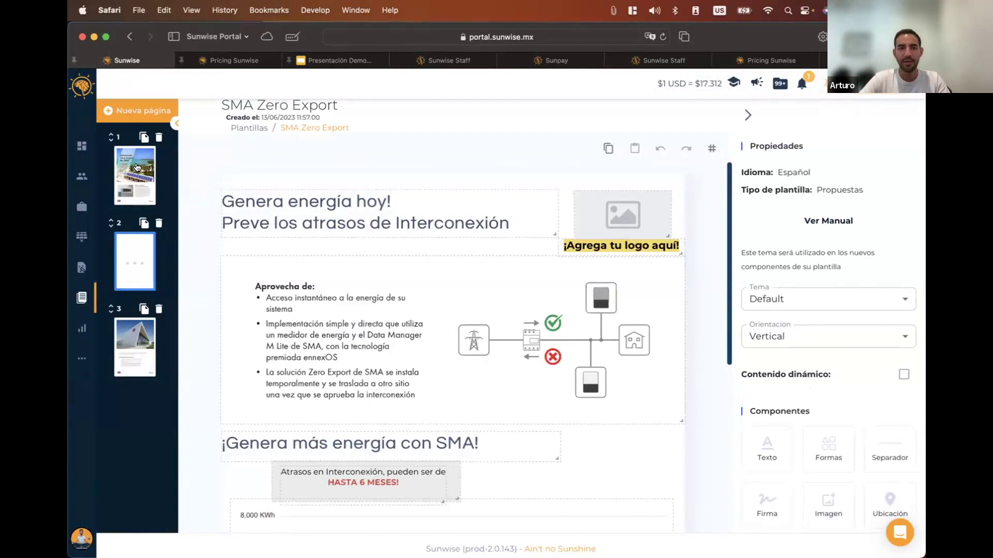
click(137, 168)
scroll(383, 295, down, 5)
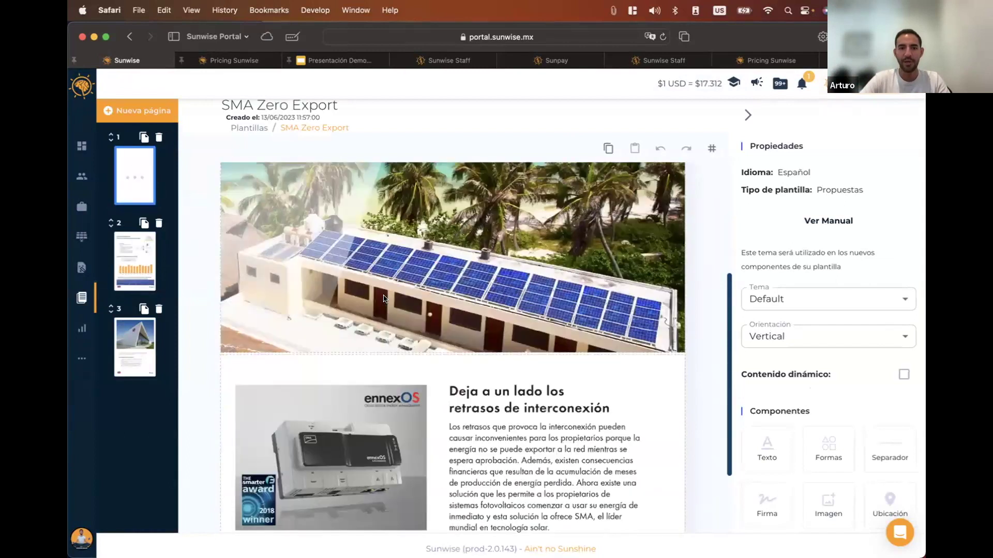
scroll(383, 294, up, 5)
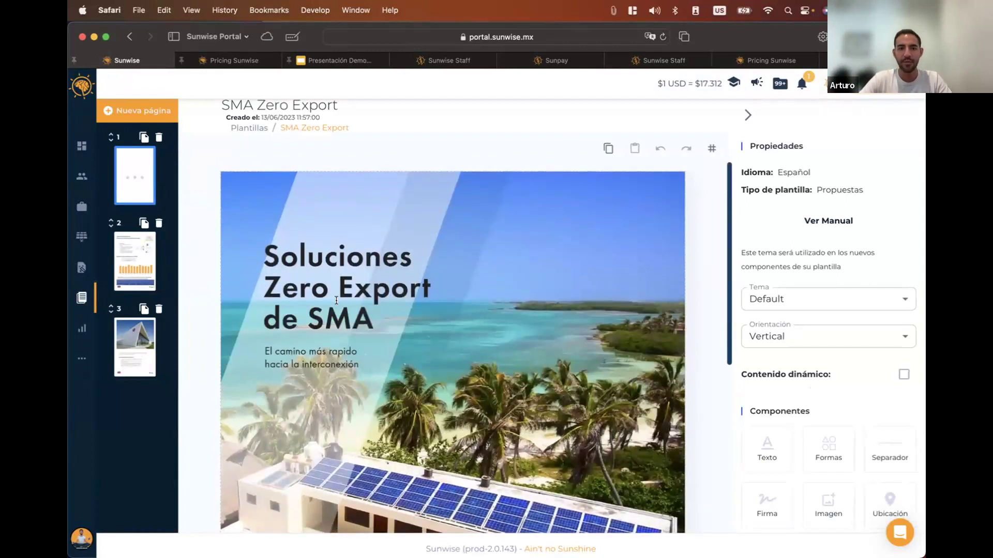
View the help hint for Contactos and take the full guided tour of the Expediente de proyectos page
click(81, 182)
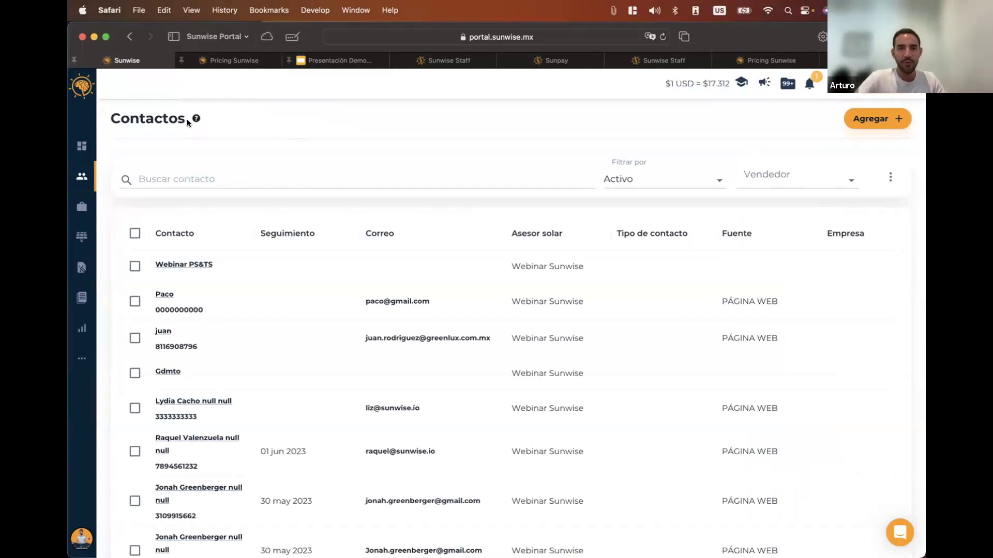
mouse_move(197, 119)
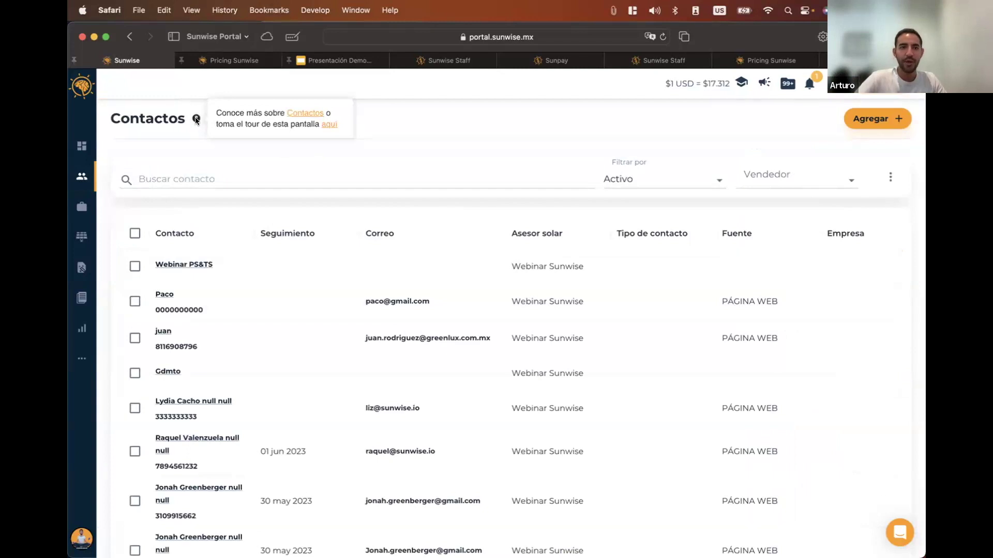
click(81, 207)
mouse_move(305, 119)
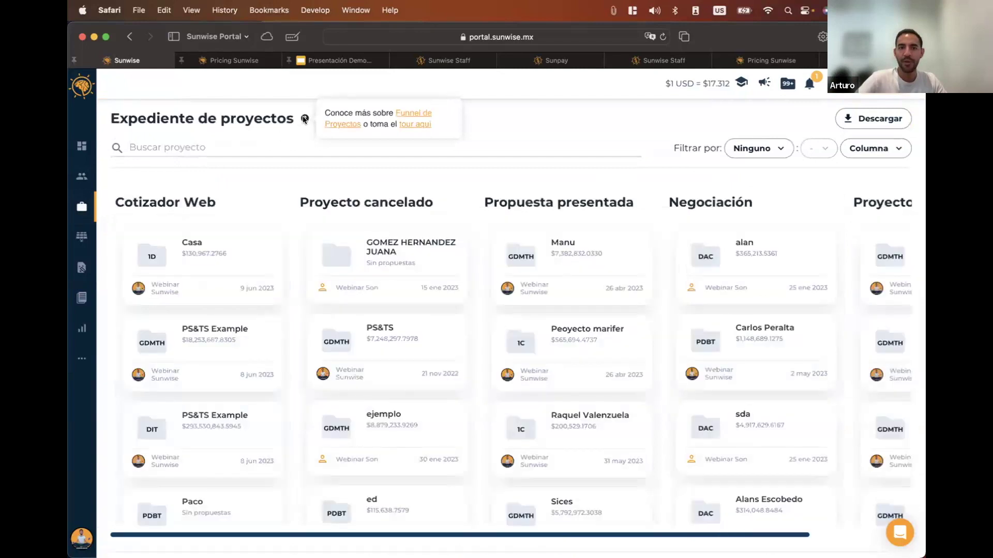
click(406, 125)
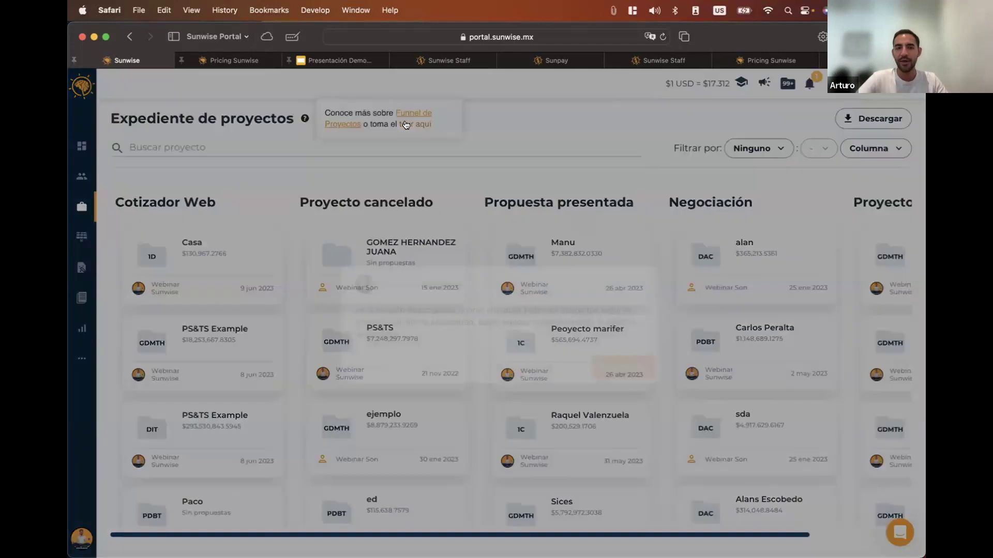
click(618, 358)
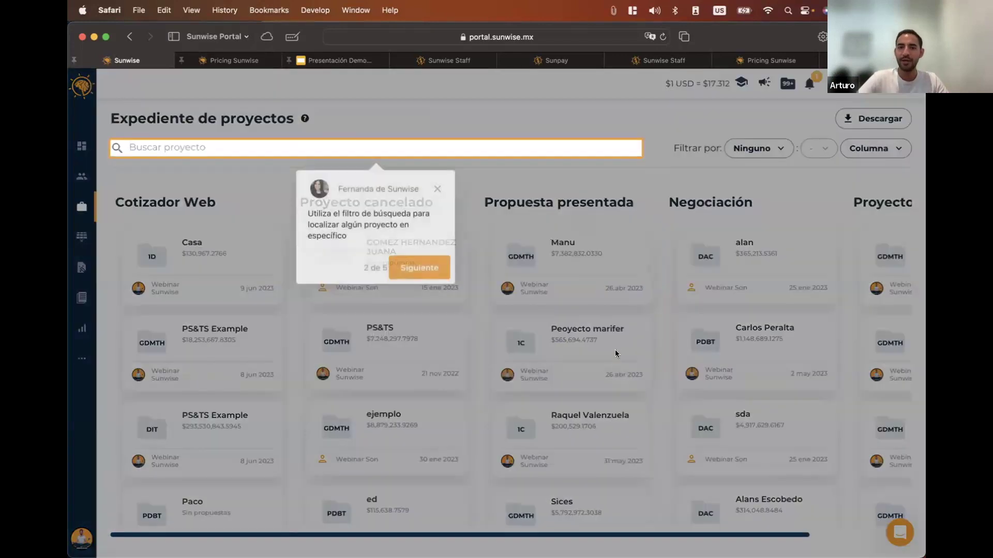
click(421, 266)
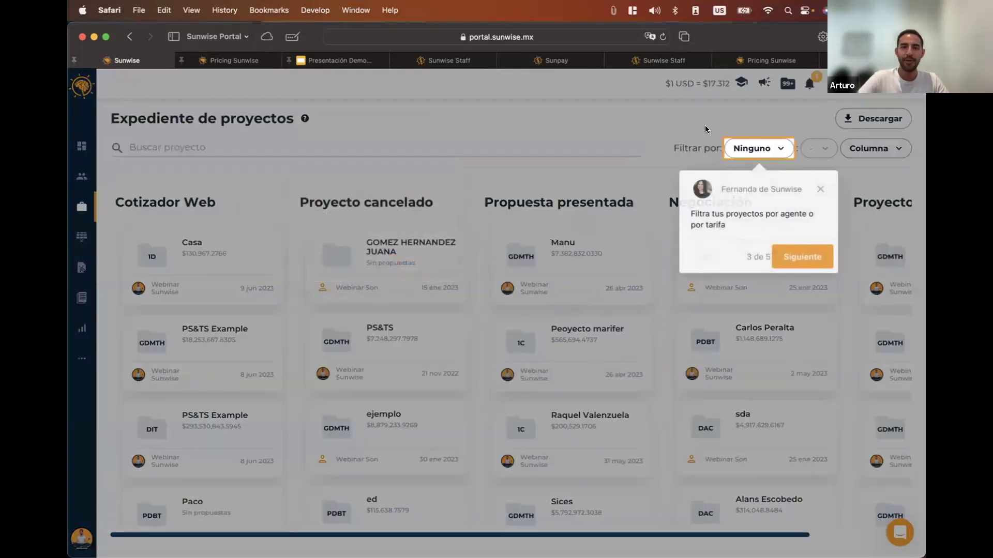
click(800, 257)
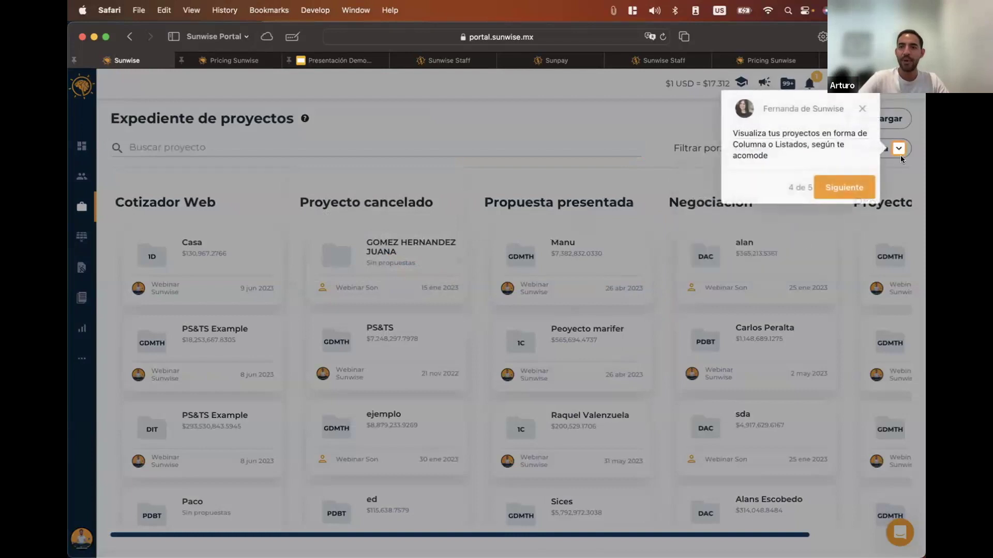
click(857, 182)
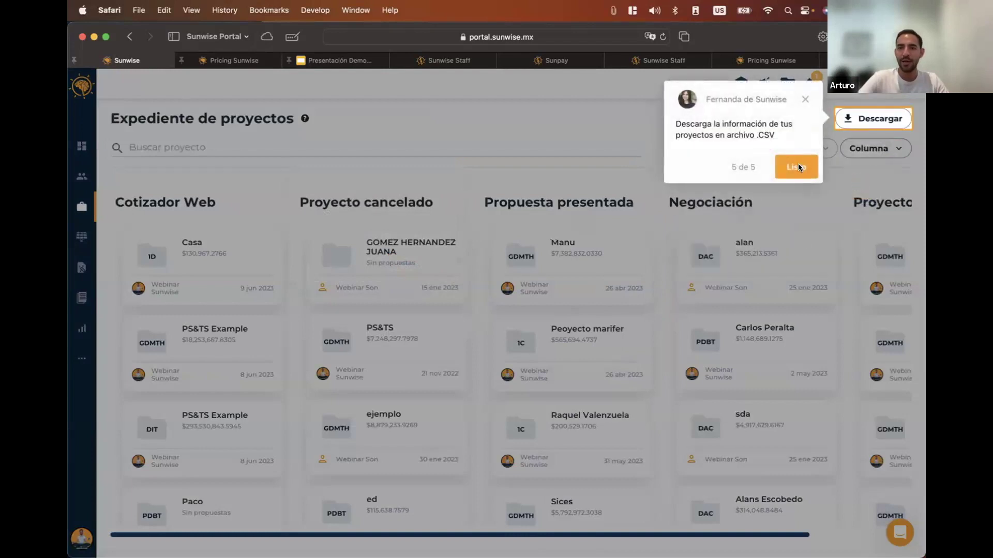
click(800, 167)
View the help hints for Productos and Contactos, and open the support messenger
click(82, 236)
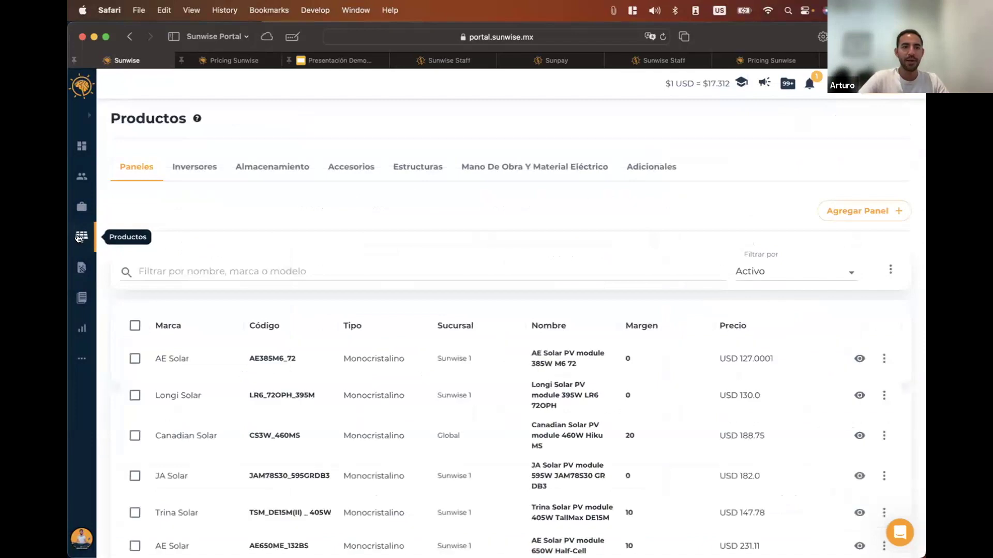
mouse_move(196, 120)
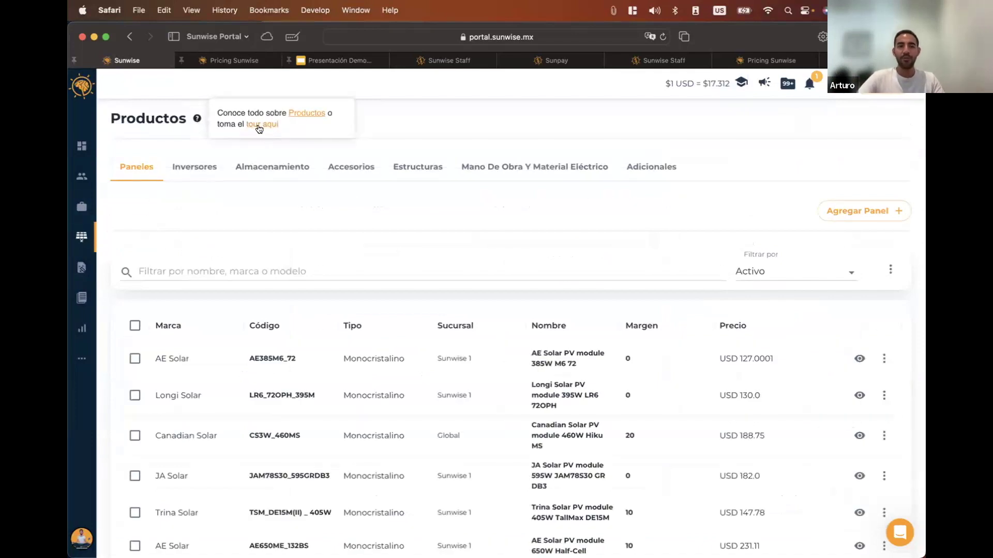
click(82, 176)
click(82, 147)
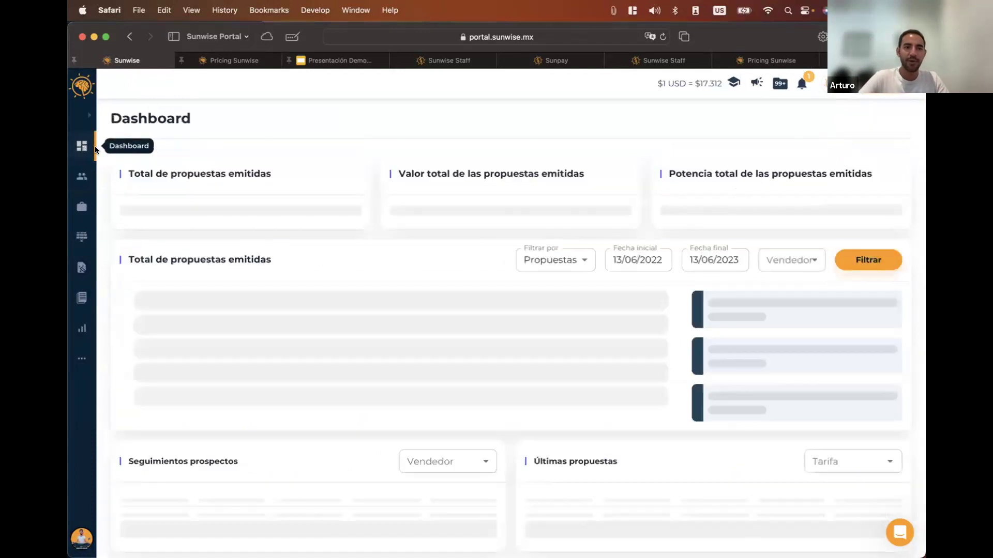
click(82, 176)
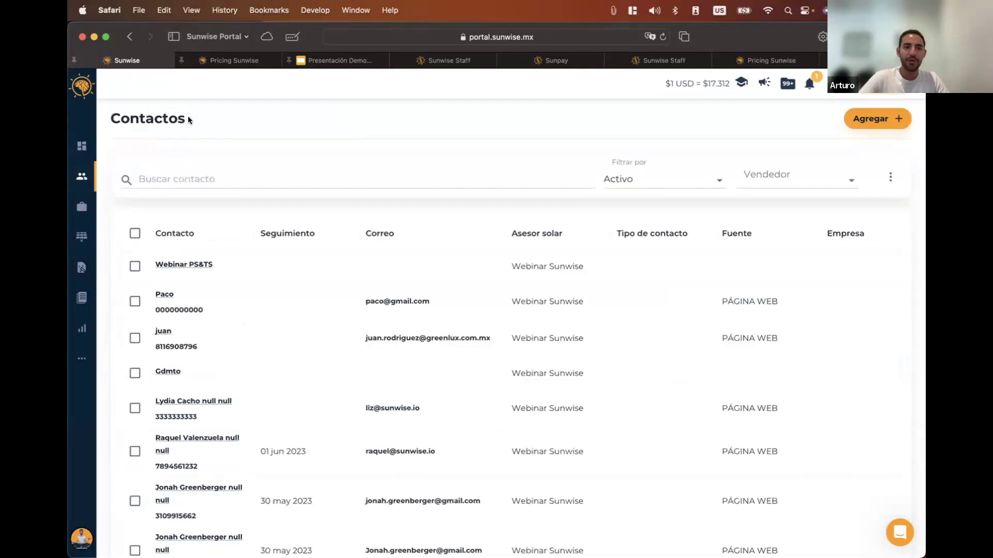
mouse_move(196, 118)
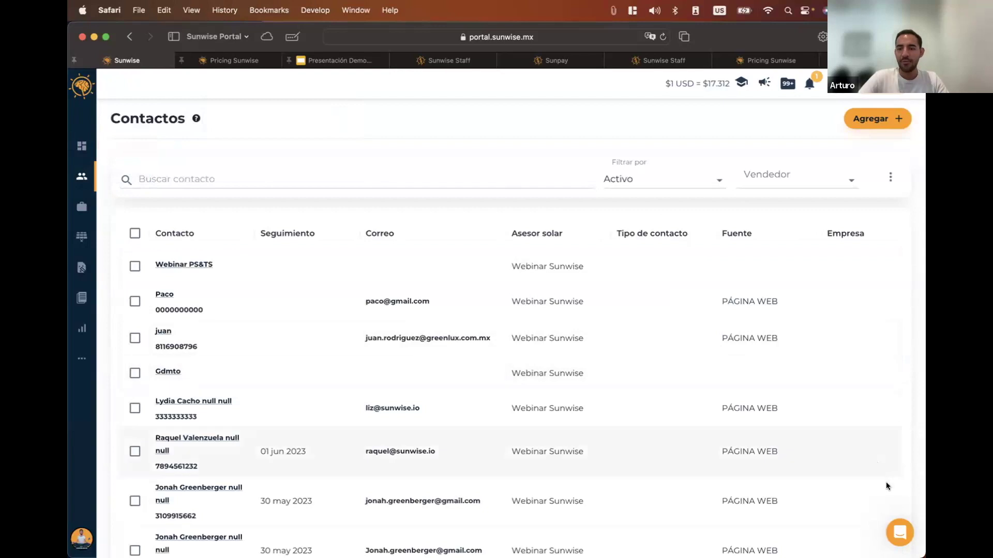
click(903, 529)
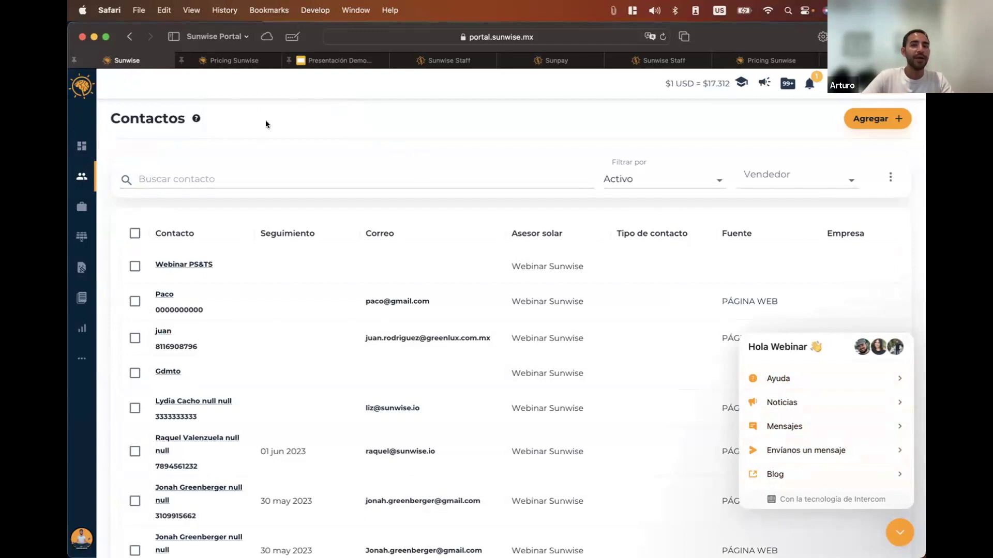
Open the certified GDMTH tariff in the Parámetros tariff list and close the support messenger
click(81, 358)
click(153, 359)
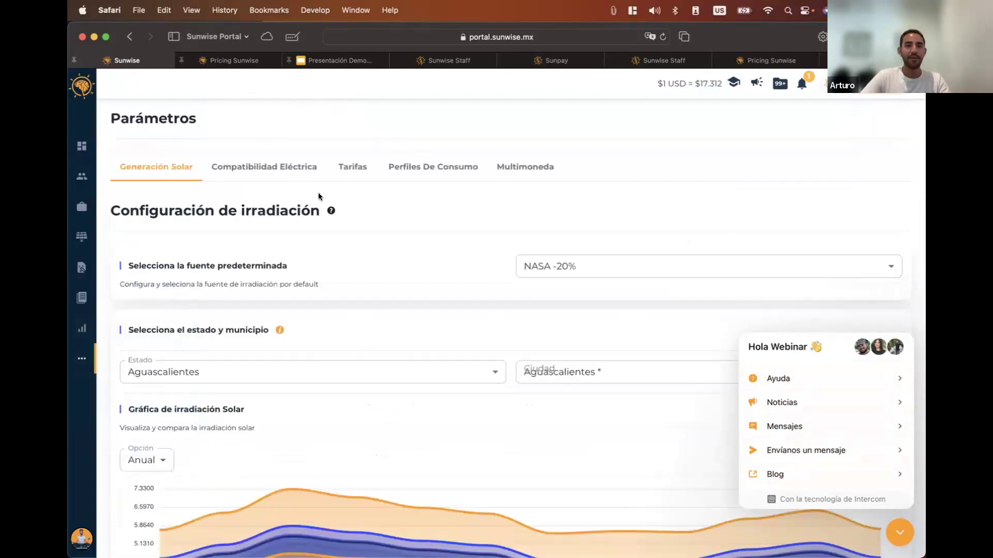
click(354, 167)
scroll(255, 385, down, 5)
scroll(256, 393, down, 2)
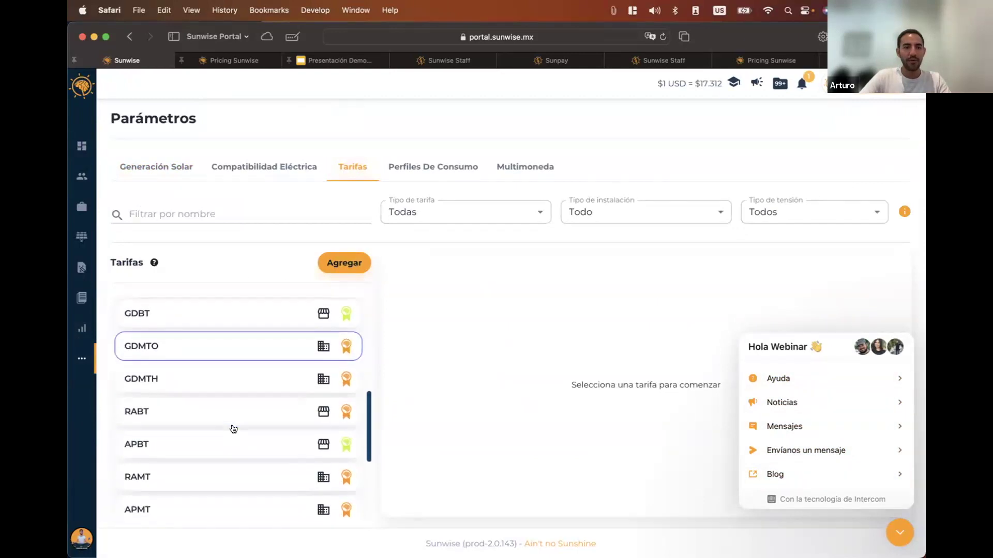
click(221, 380)
click(899, 534)
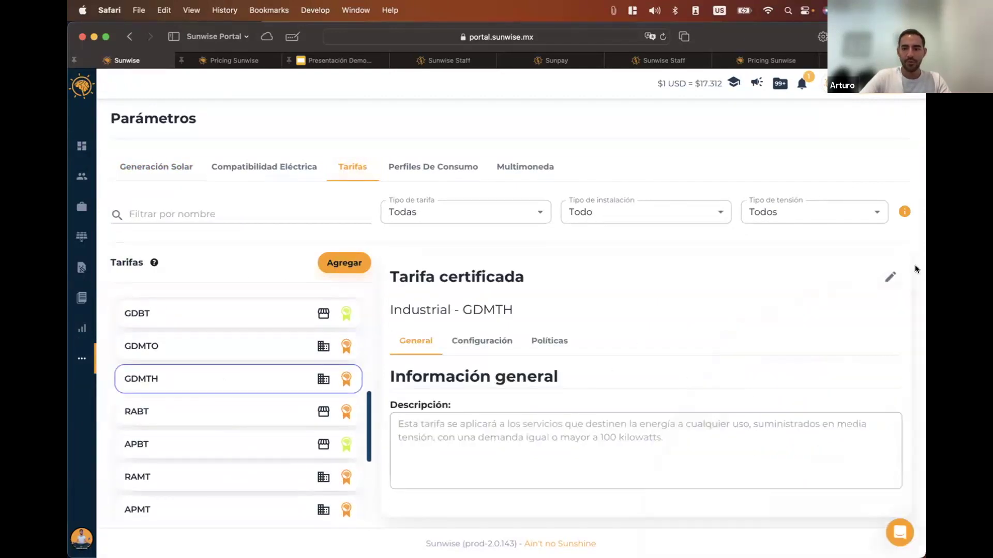
Open the certified GDMTH tariff for editing and view its Políticas settings and Distribución De Energía configuration
click(889, 278)
click(254, 238)
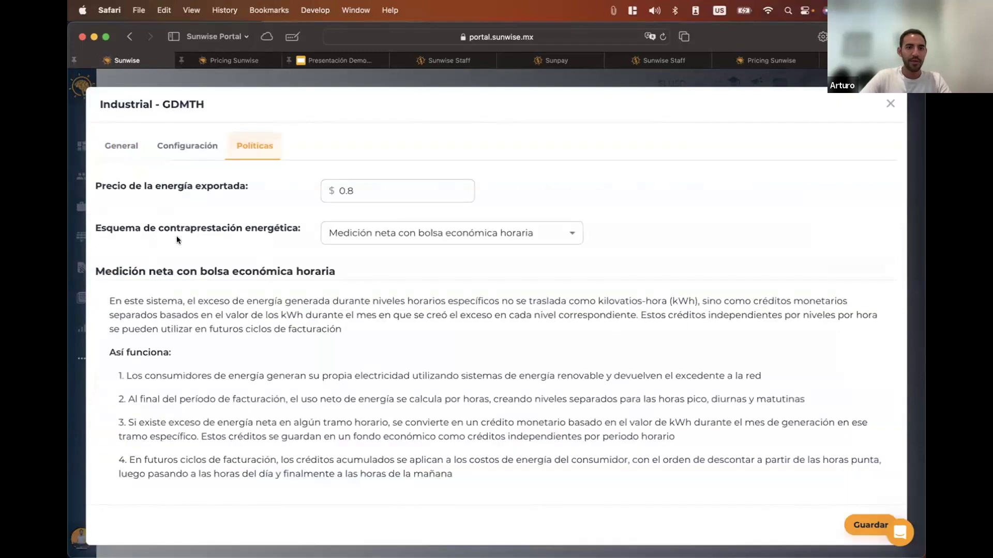
click(187, 145)
click(217, 182)
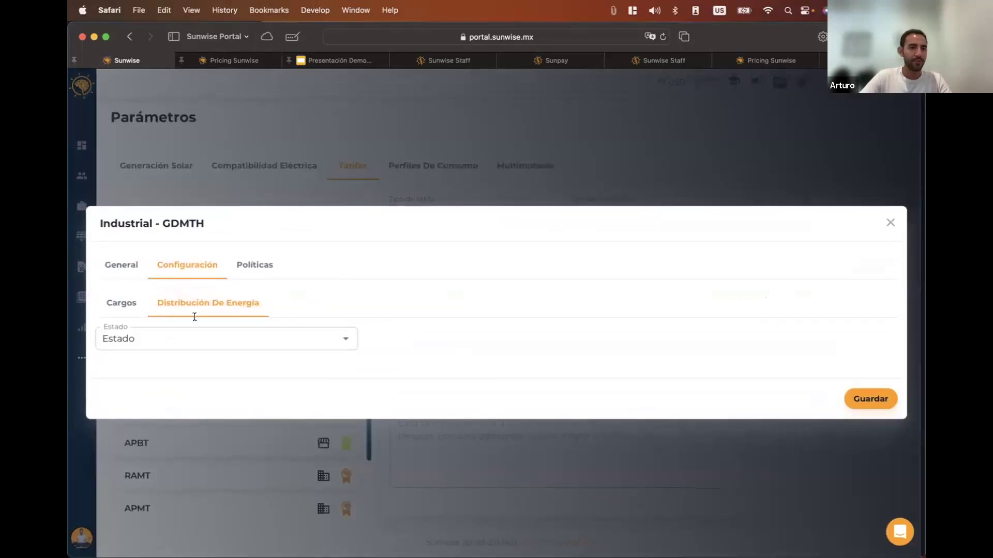
Display the hourly energy distribution for the state of Aguascalientes and examine its Monday-to-Friday schedule
click(187, 339)
click(185, 389)
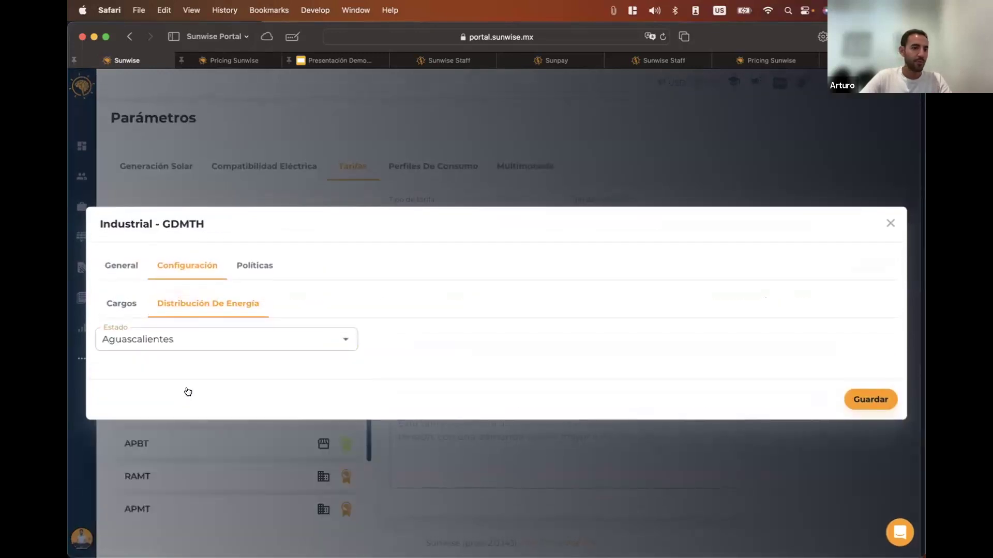
scroll(192, 383, down, 4)
scroll(196, 374, down, 1)
Switch the energy distribution to Baja California, review its hourly schedule by month, and close the tariff without saving
click(186, 111)
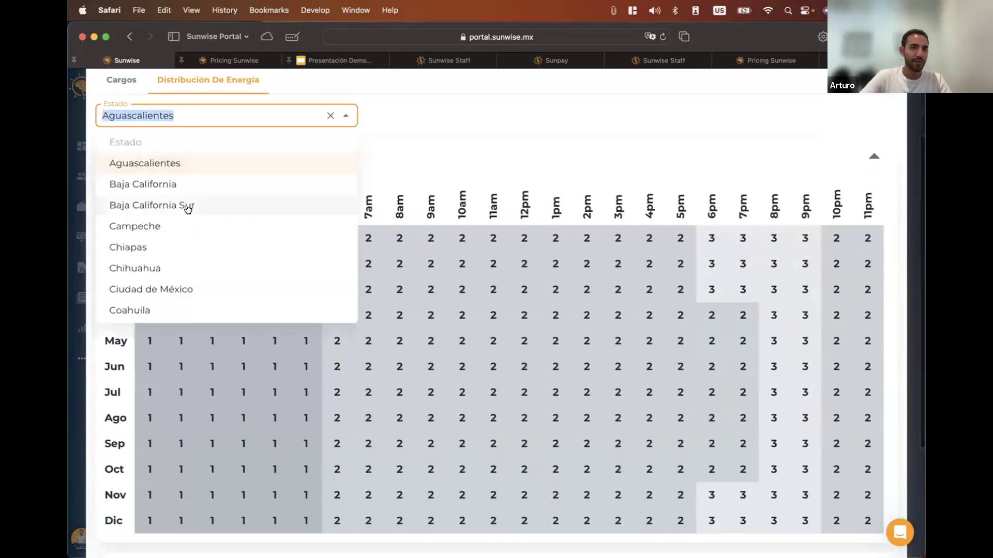
click(185, 185)
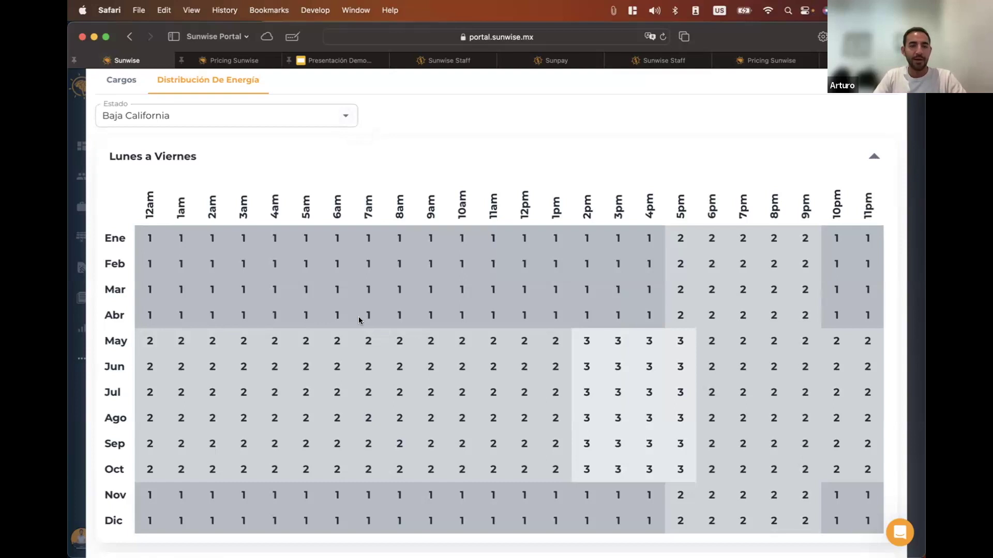
scroll(358, 318, up, 3)
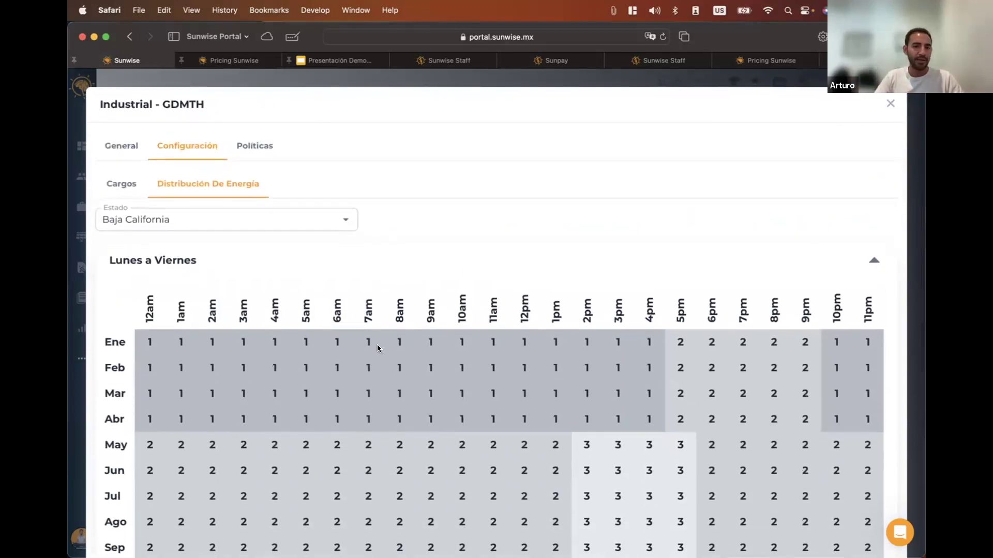
scroll(377, 347, down, 3)
scroll(783, 138, up, 3)
click(890, 105)
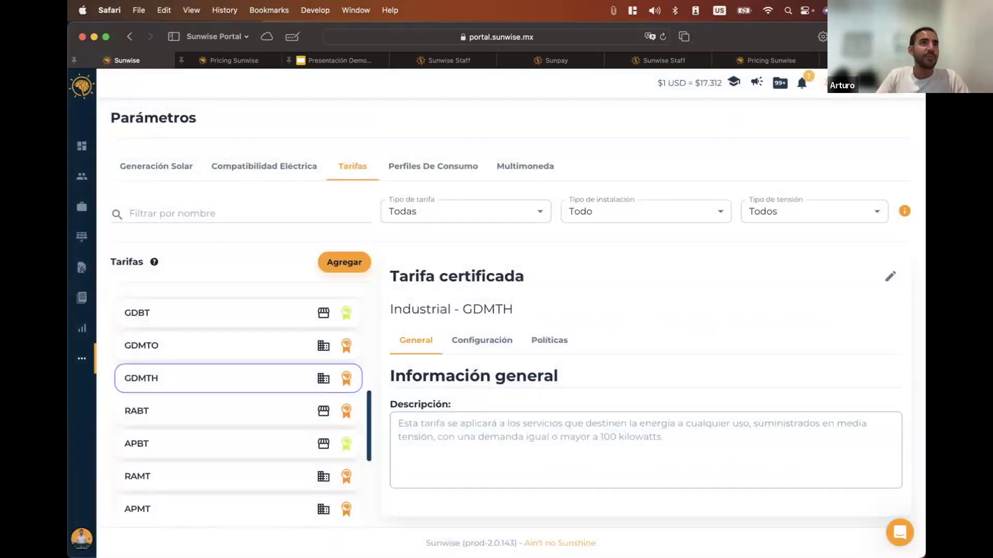